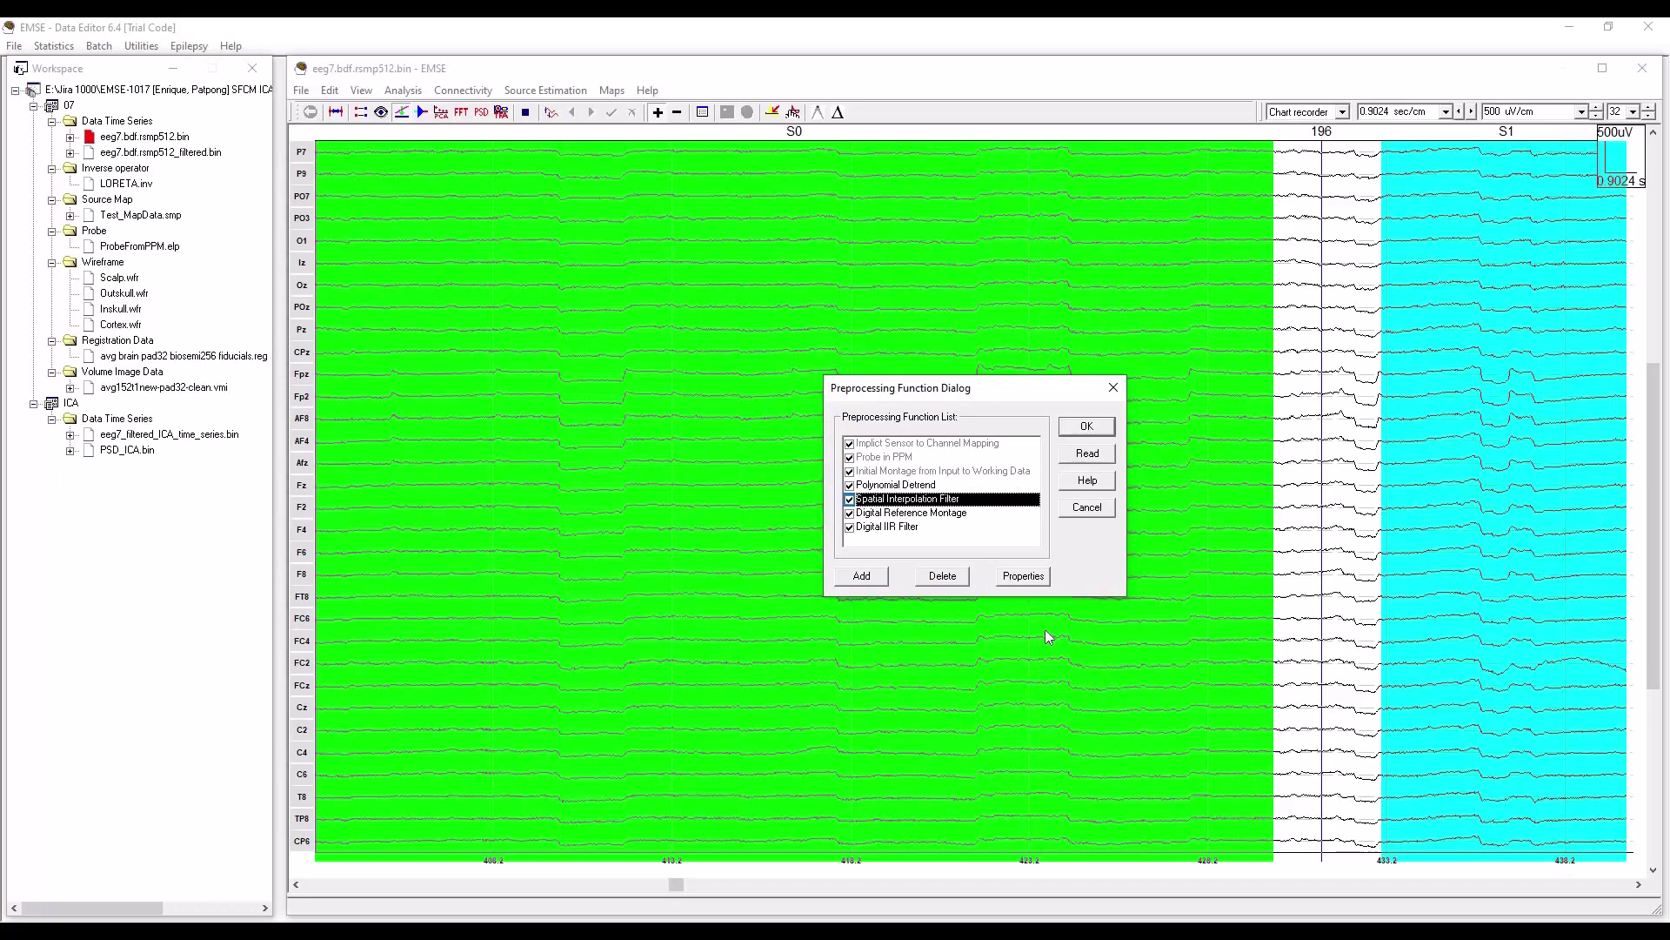
# Step: Review which channels are selected for reconstruction in the Spatial Interpolation Filter's properties, and close them without changes
pyautogui.click(1016, 576)
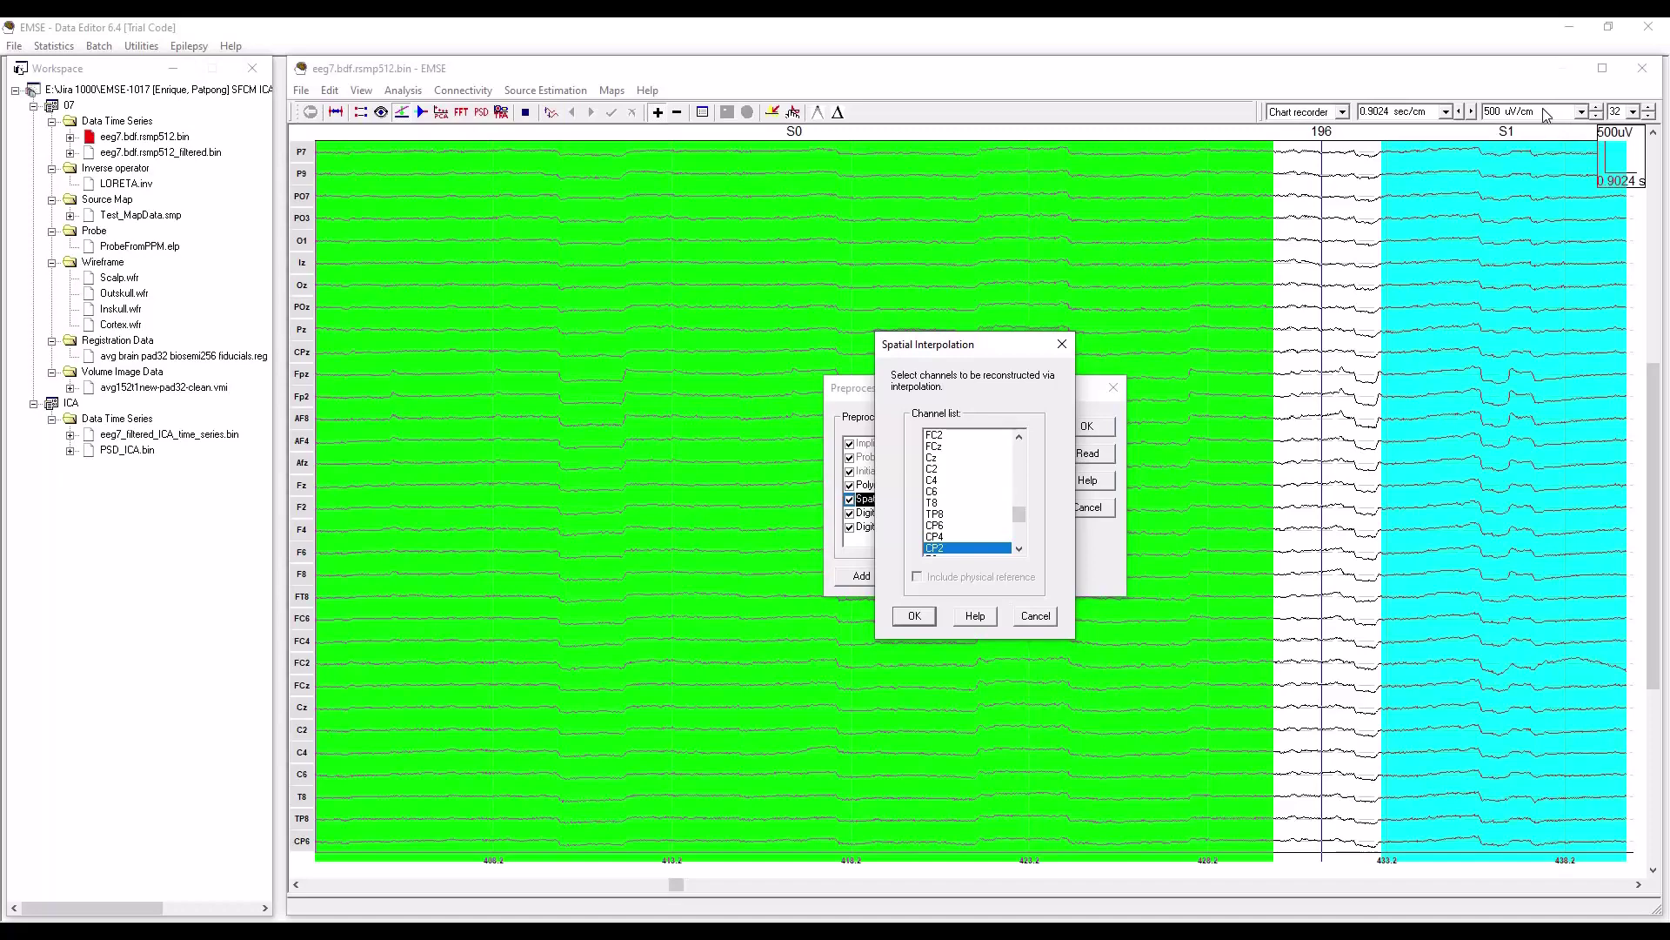
pyautogui.moveTo(1023, 520)
pyautogui.mouseDown()
pyautogui.moveTo(1019, 539)
pyautogui.moveTo(1016, 510)
pyautogui.moveTo(1157, 391)
pyautogui.moveTo(1621, 161)
pyautogui.moveTo(1498, 116)
pyautogui.mouseUp()
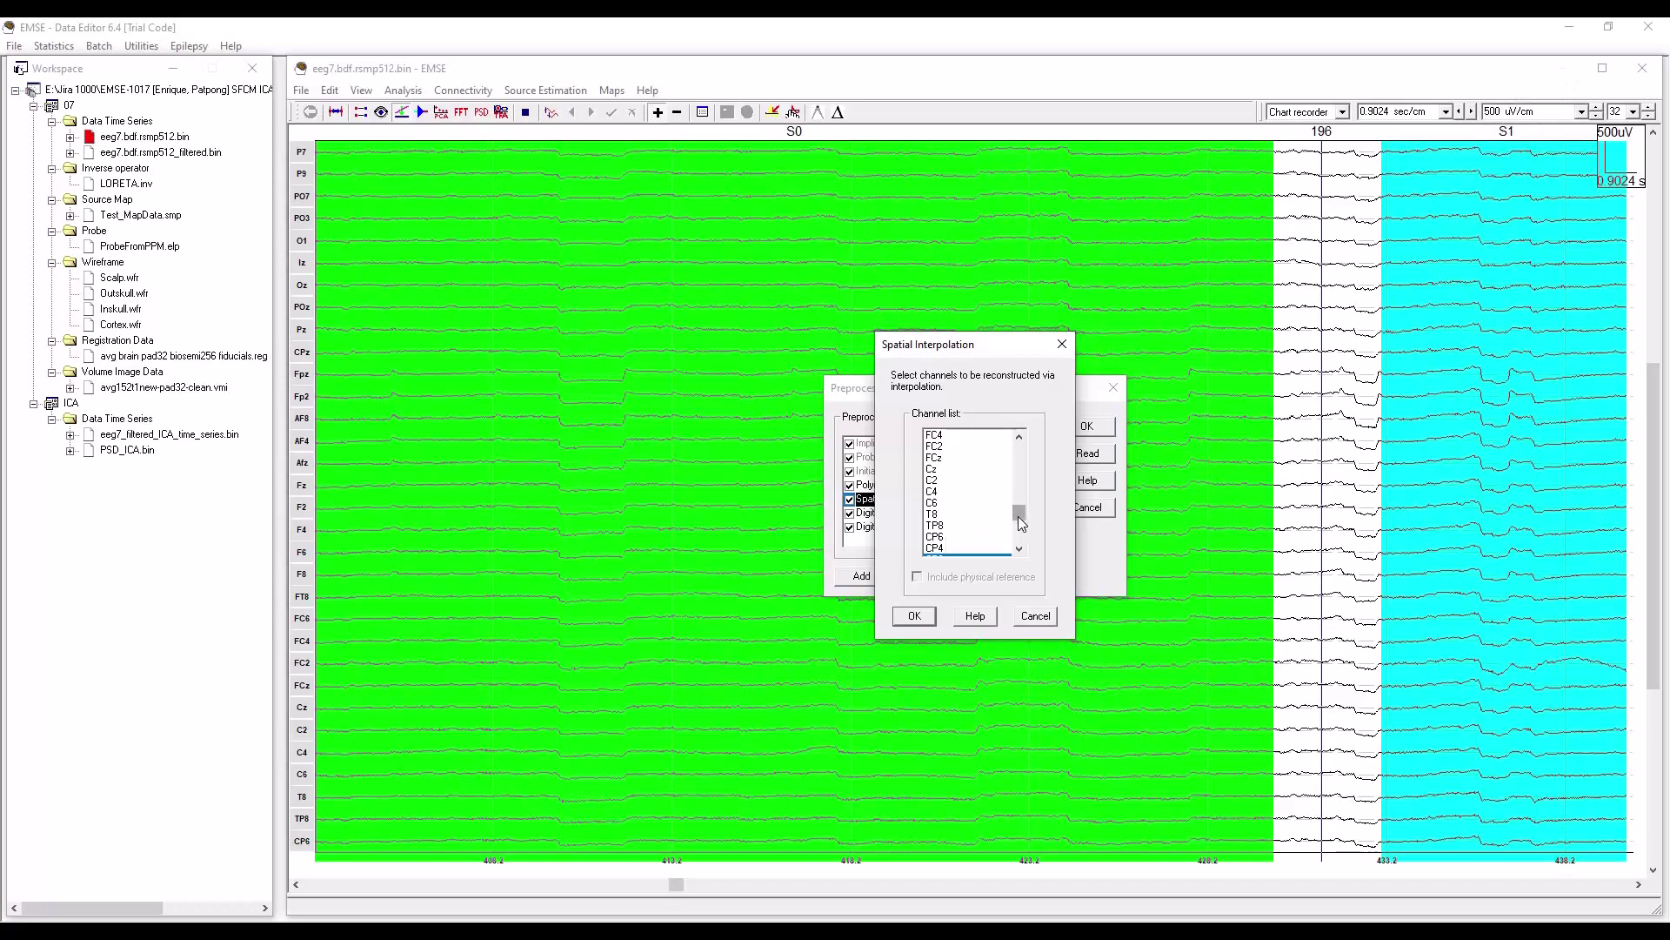
pyautogui.scroll(-1, 1022, 539)
pyautogui.scroll(4, 1021, 546)
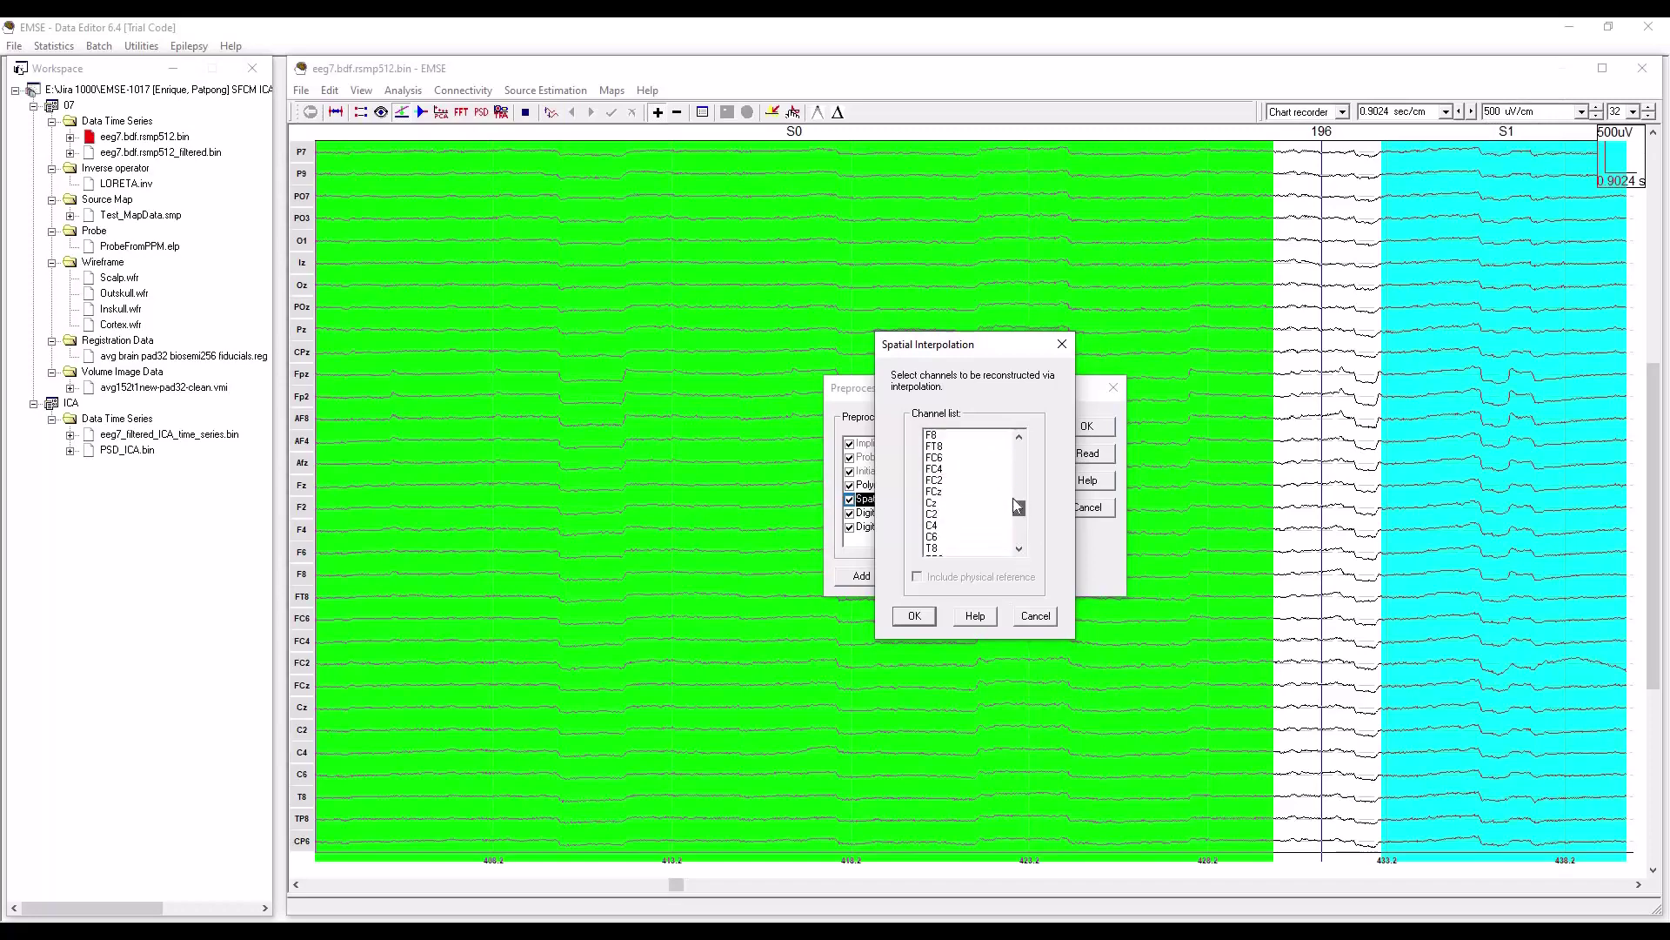
pyautogui.moveTo(1018, 493); pyautogui.dragTo(1019, 456)
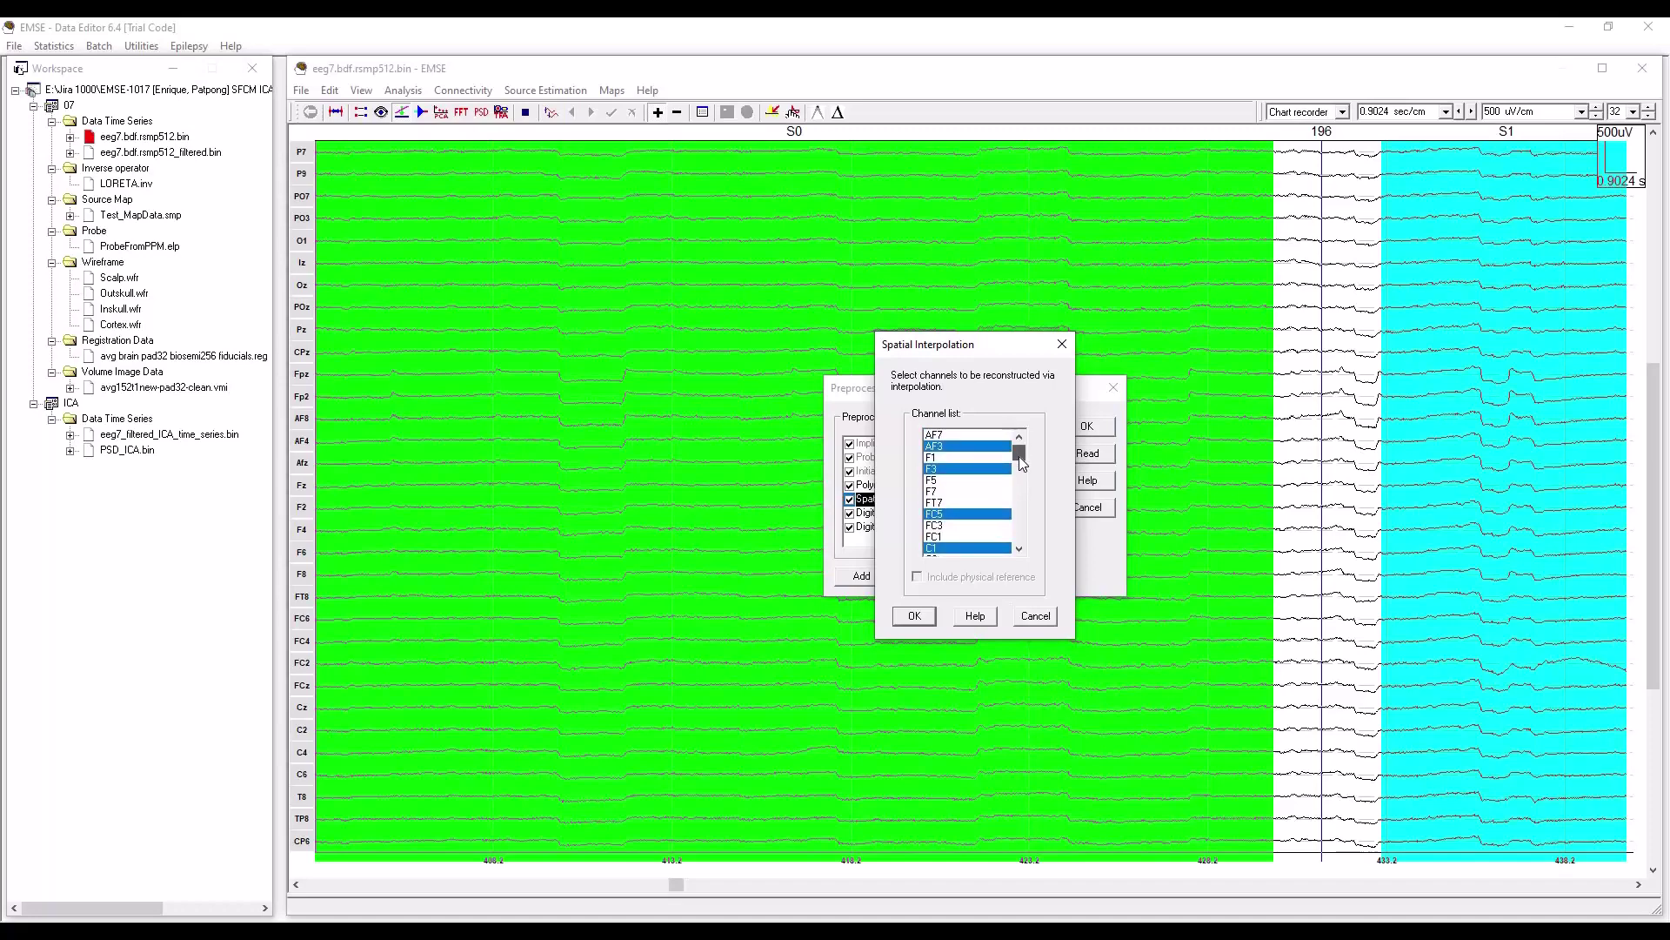
pyautogui.scroll(1, 1020, 456)
pyautogui.scroll(-1, 1020, 456)
pyautogui.moveTo(1020, 456); pyautogui.dragTo(1009, 527)
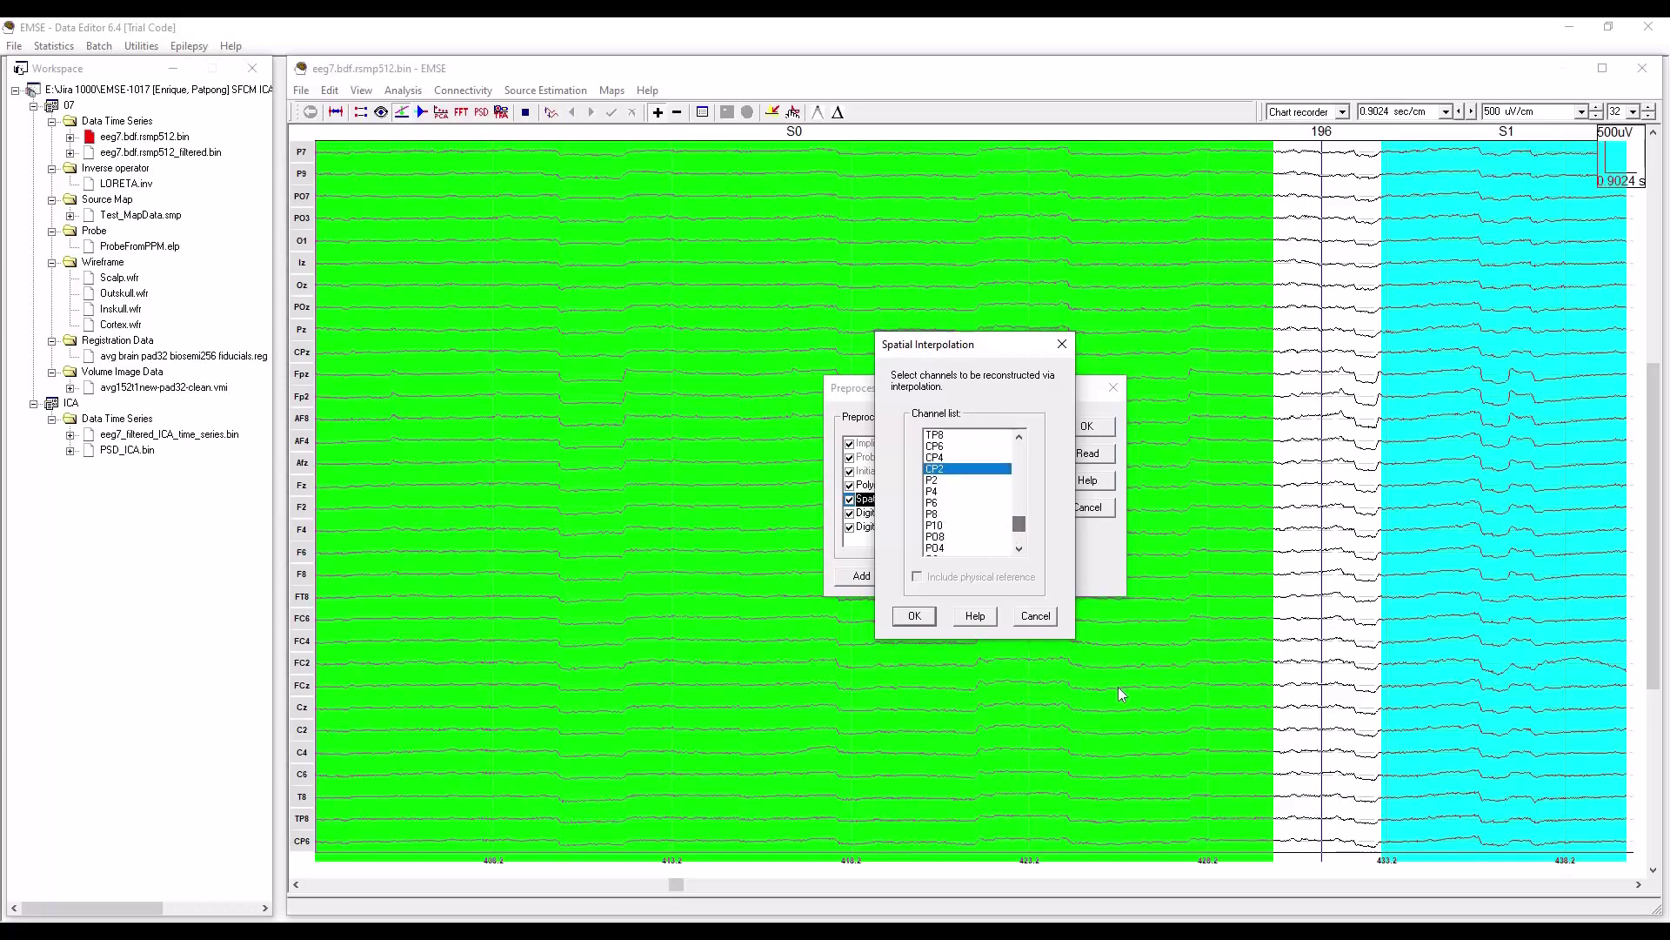
pyautogui.click(1035, 616)
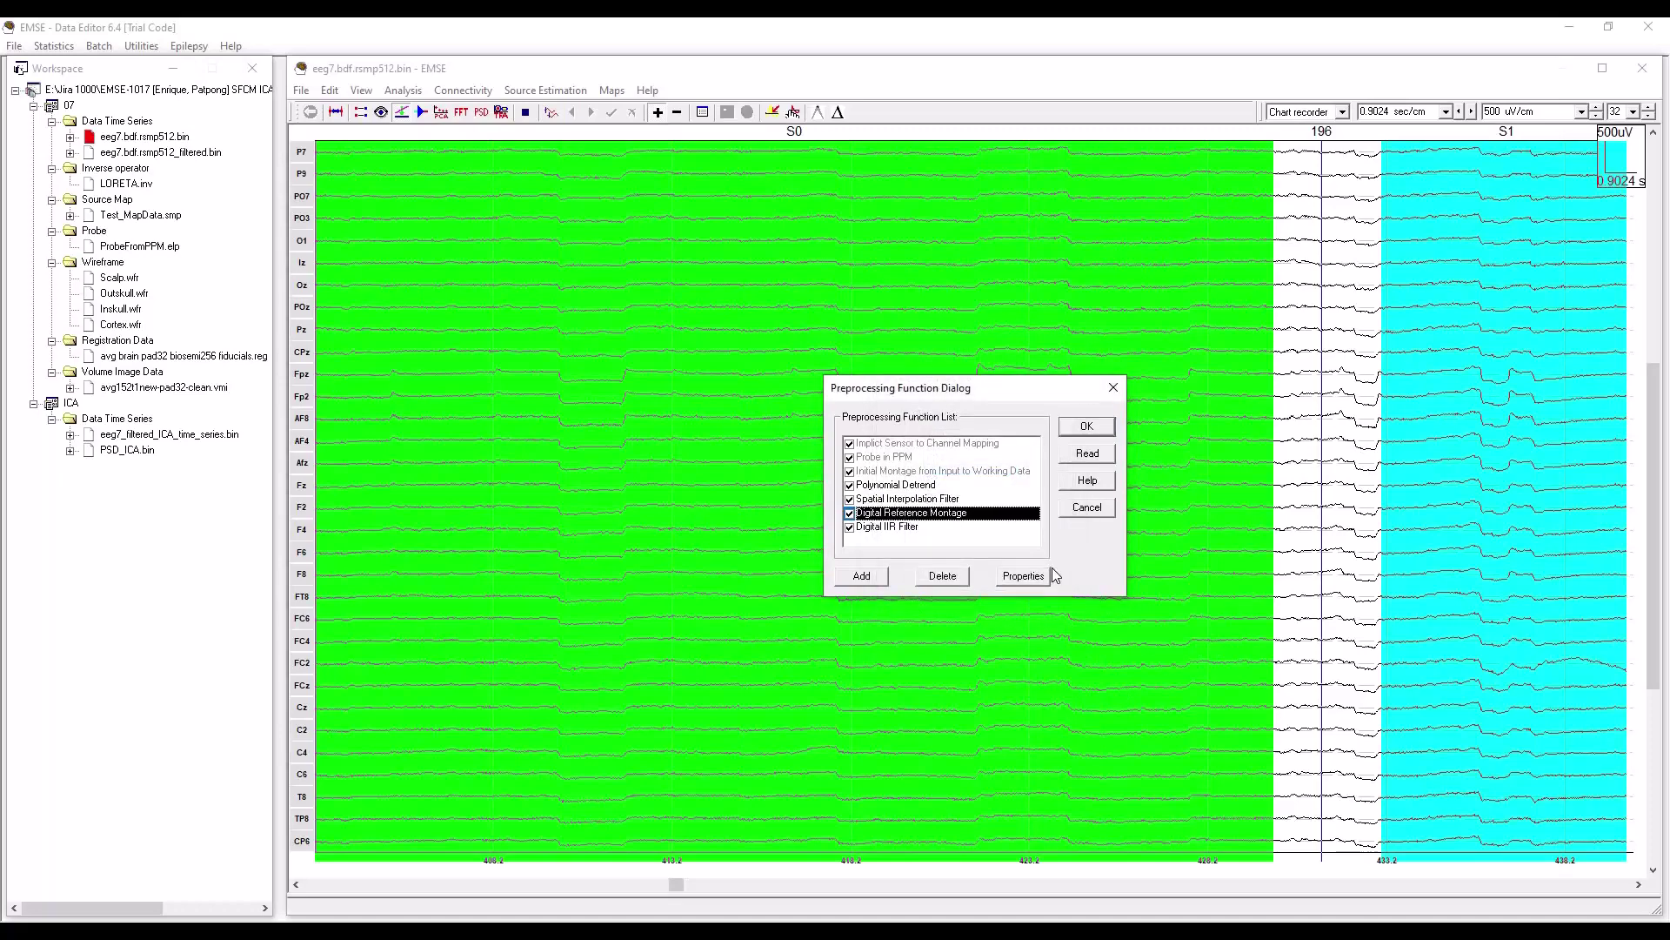
# Step: Check the channels included in the Digital Reference Montage's properties, and close them without changes
pyautogui.click(911, 513)
pyautogui.click(1025, 578)
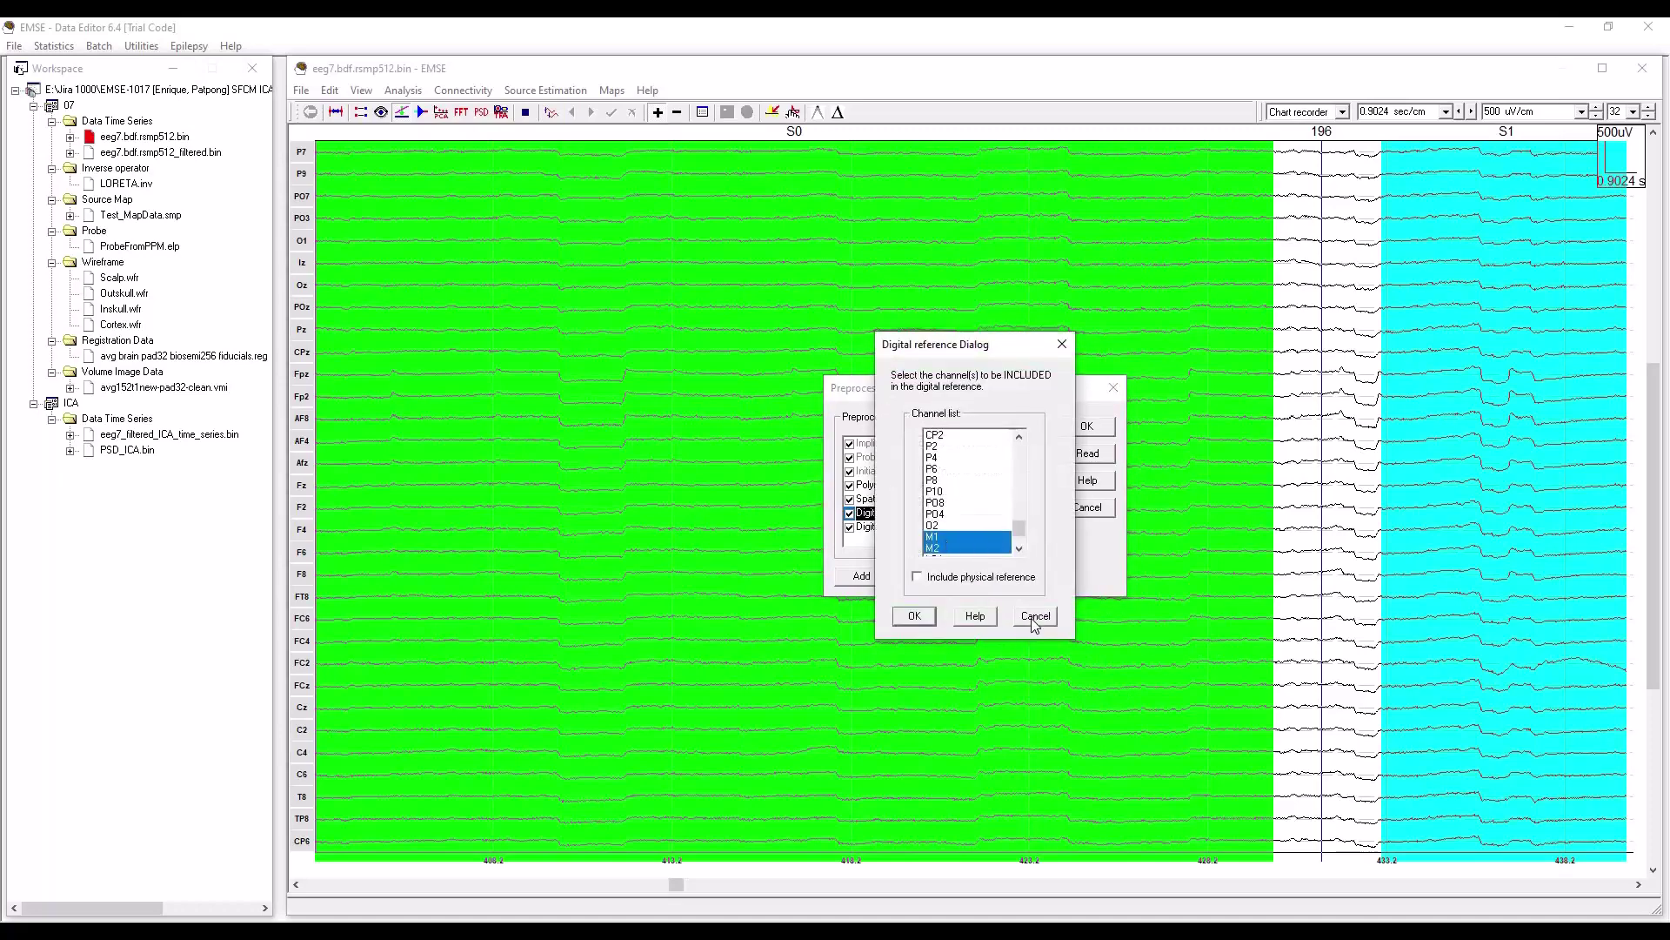
pyautogui.click(1037, 617)
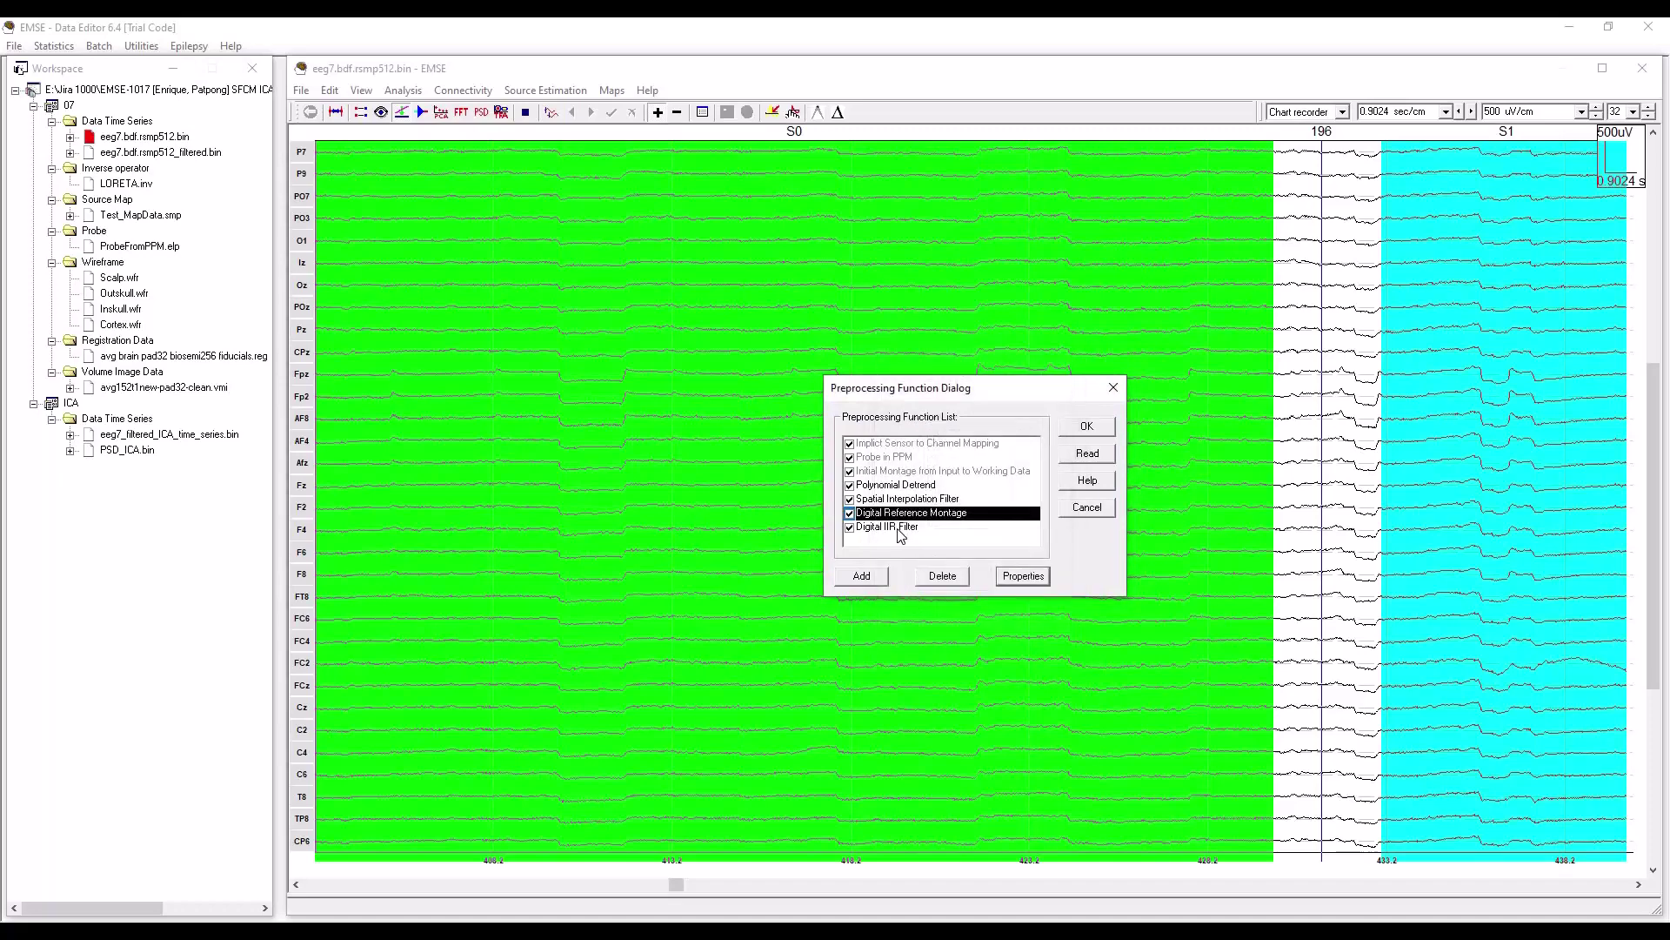
# Step: Inspect the Digital IIR Filter's type and cutoff settings without changing them, and close the preprocessing function list
pyautogui.click(896, 528)
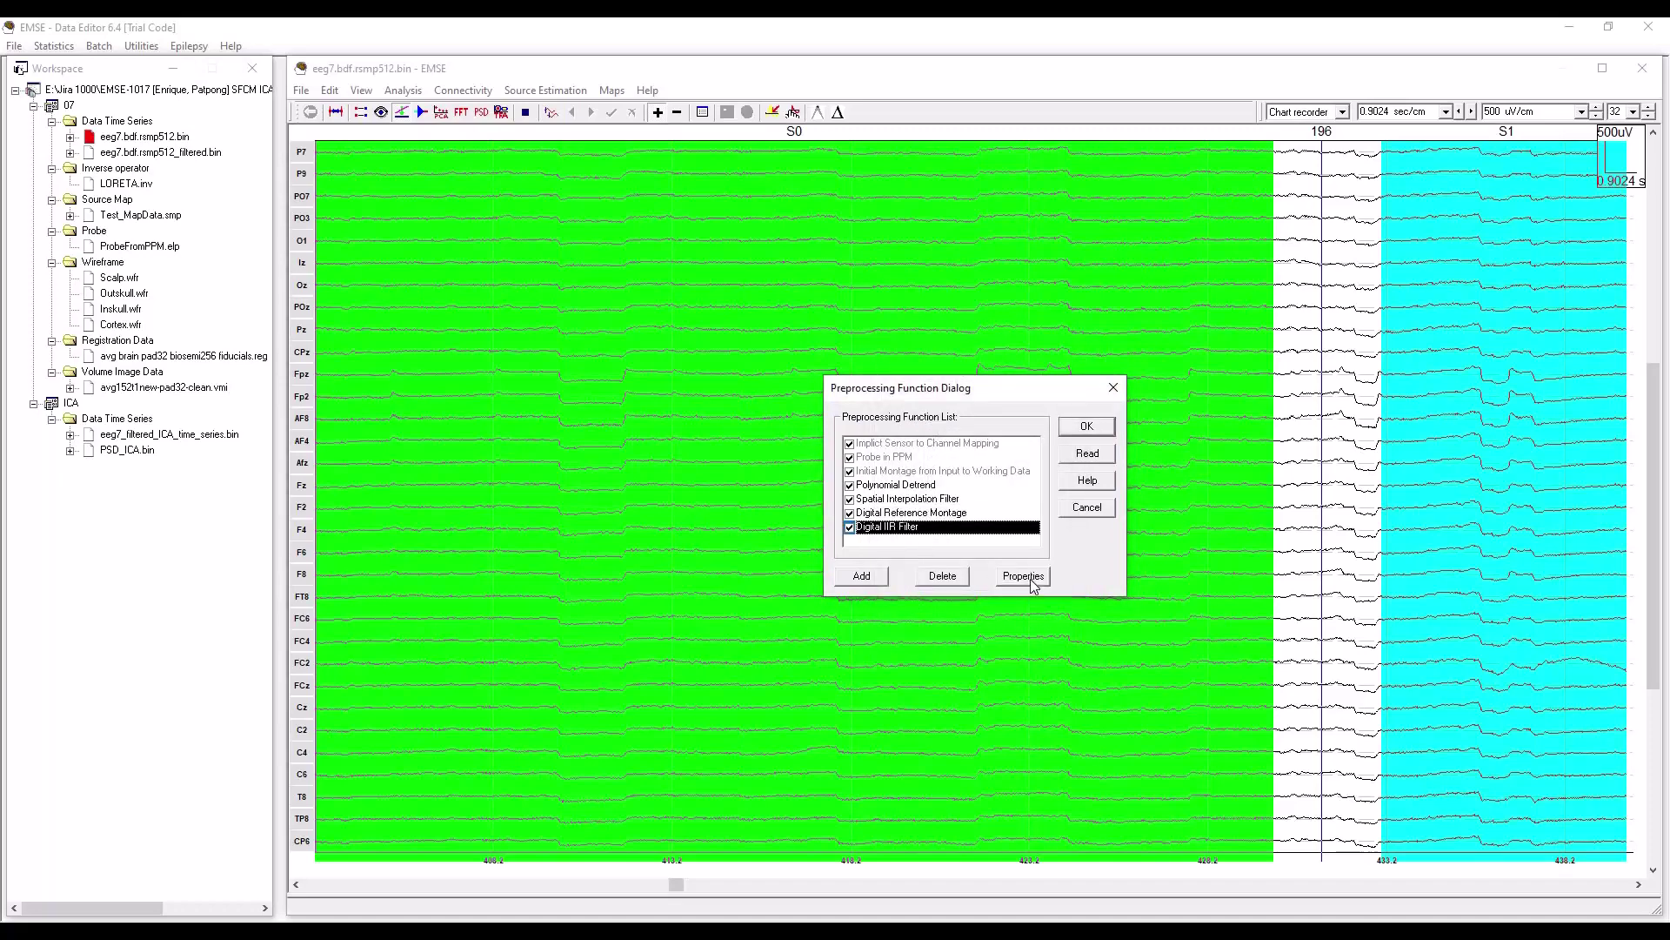
pyautogui.click(1032, 580)
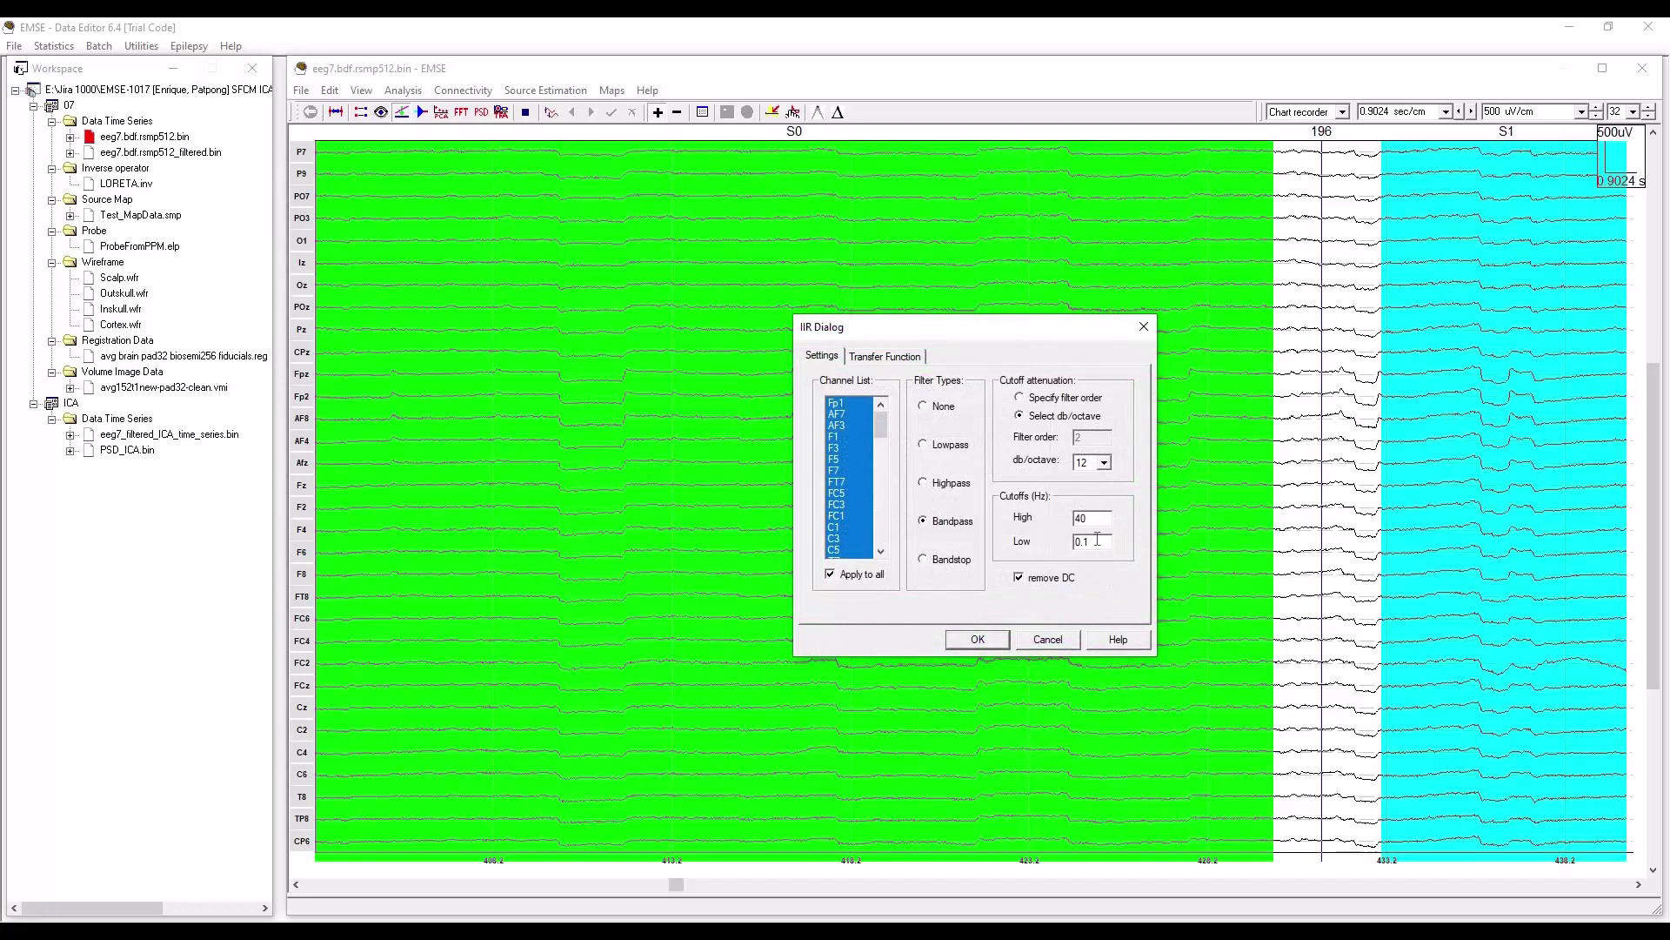
pyautogui.click(1048, 640)
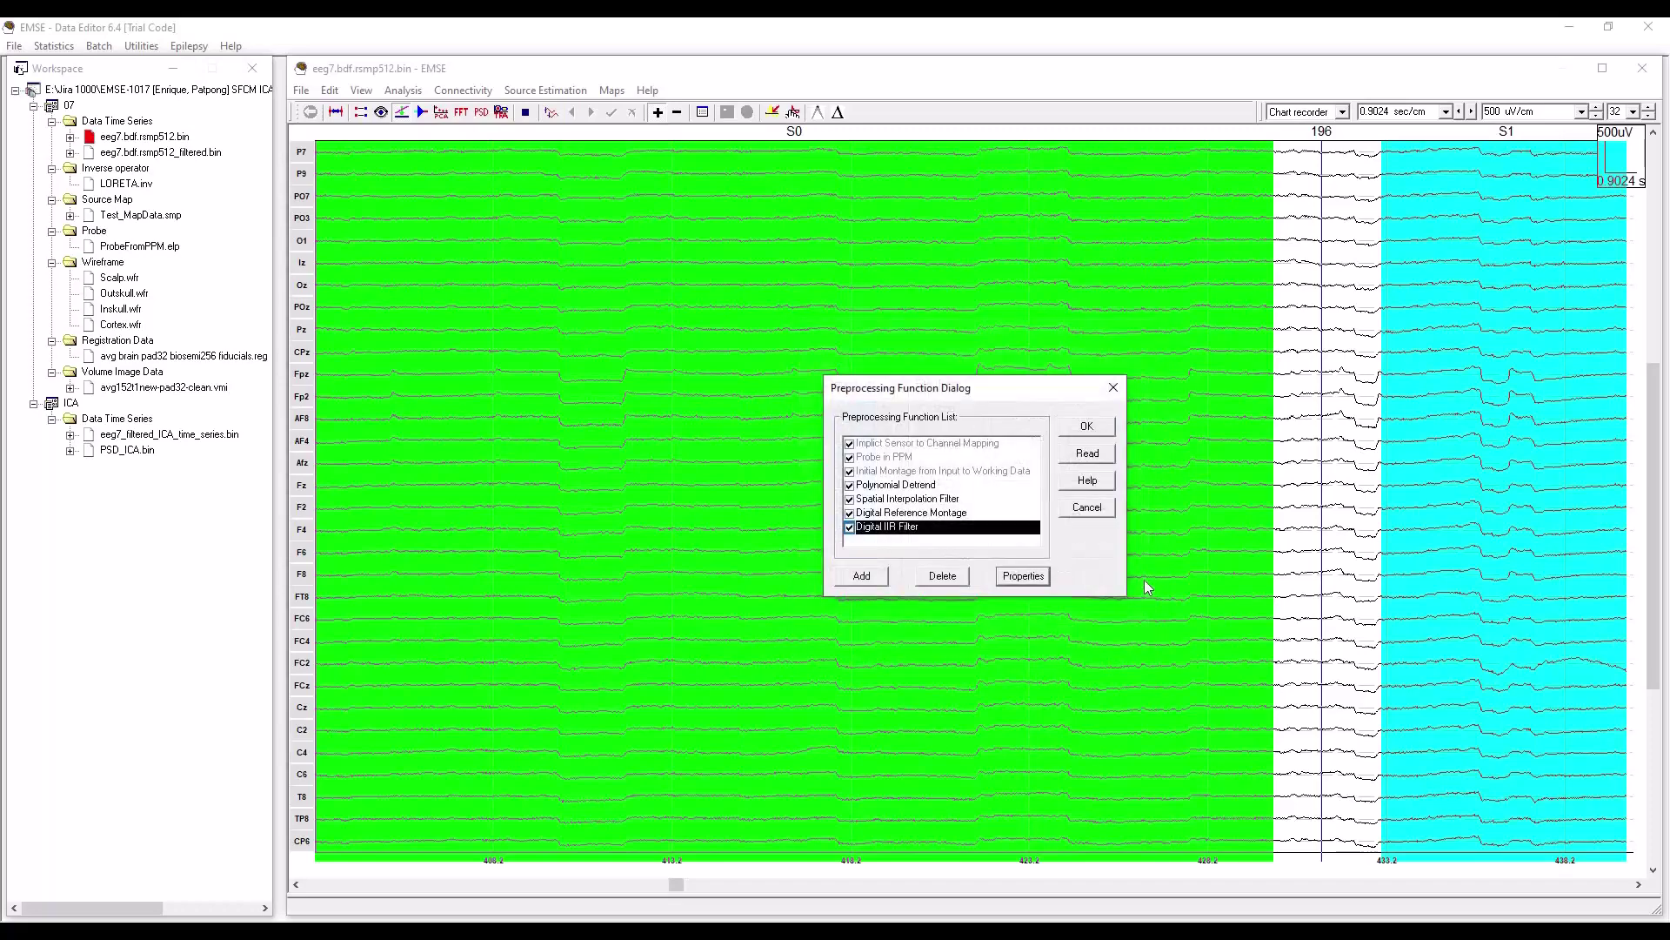
pyautogui.click(1088, 428)
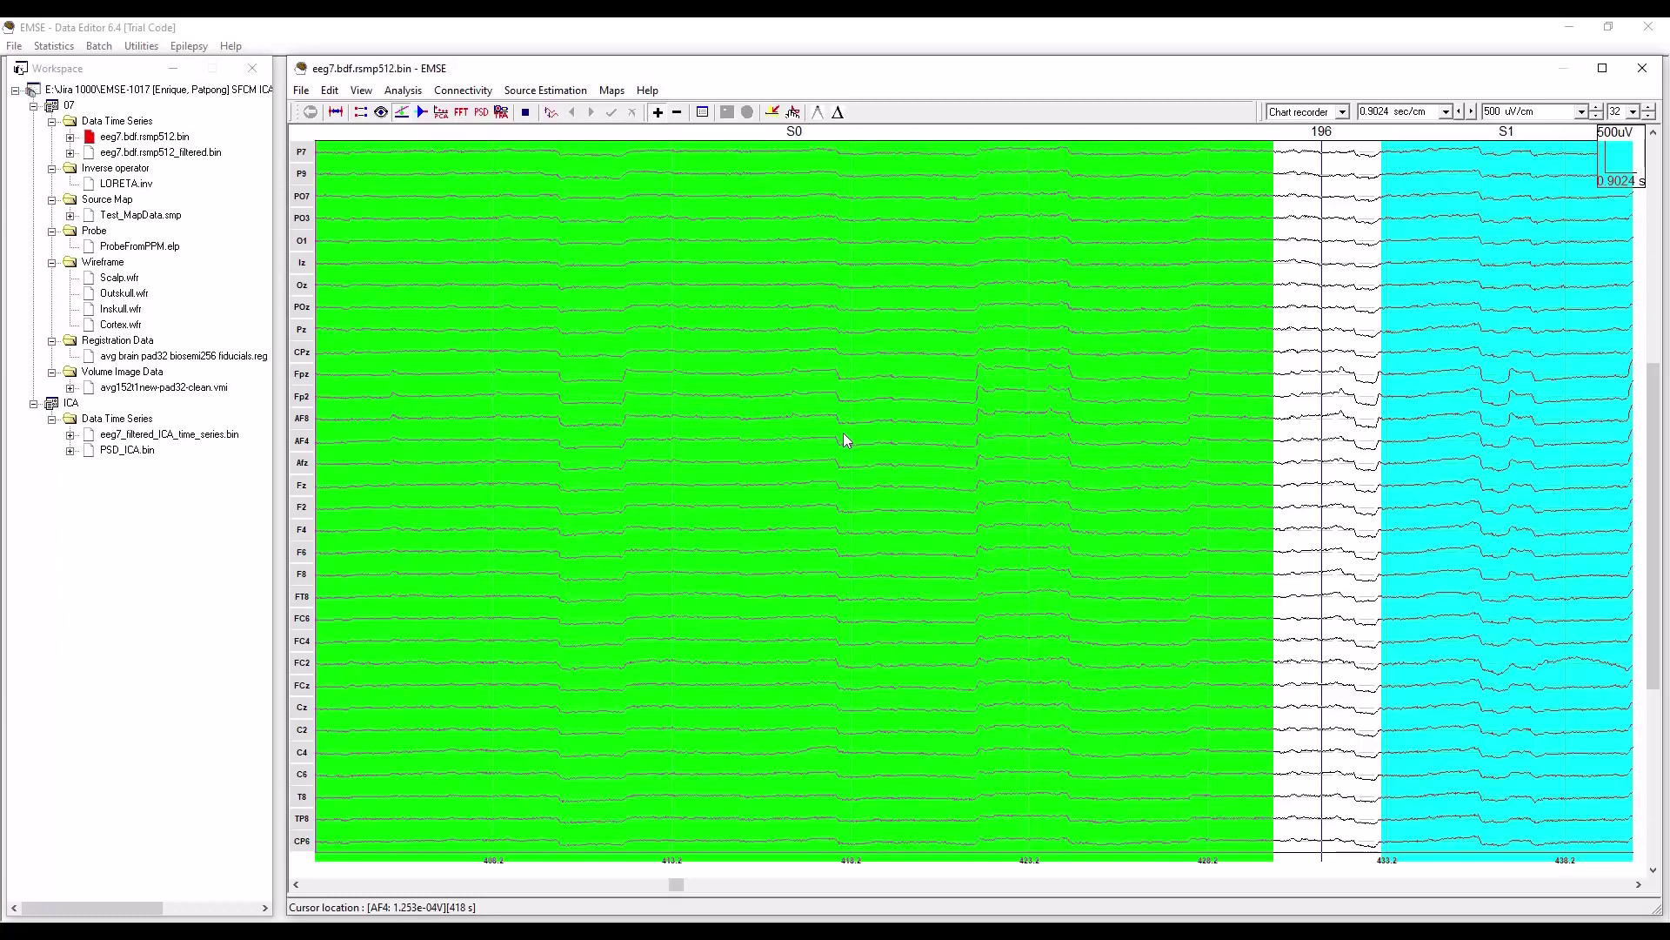
# Step: Start saving the time series under the existing name eeg7.bdf.rsmp512_filtered.bin, and cancel without saving
pyautogui.click(302, 91)
pyautogui.moveTo(330, 119)
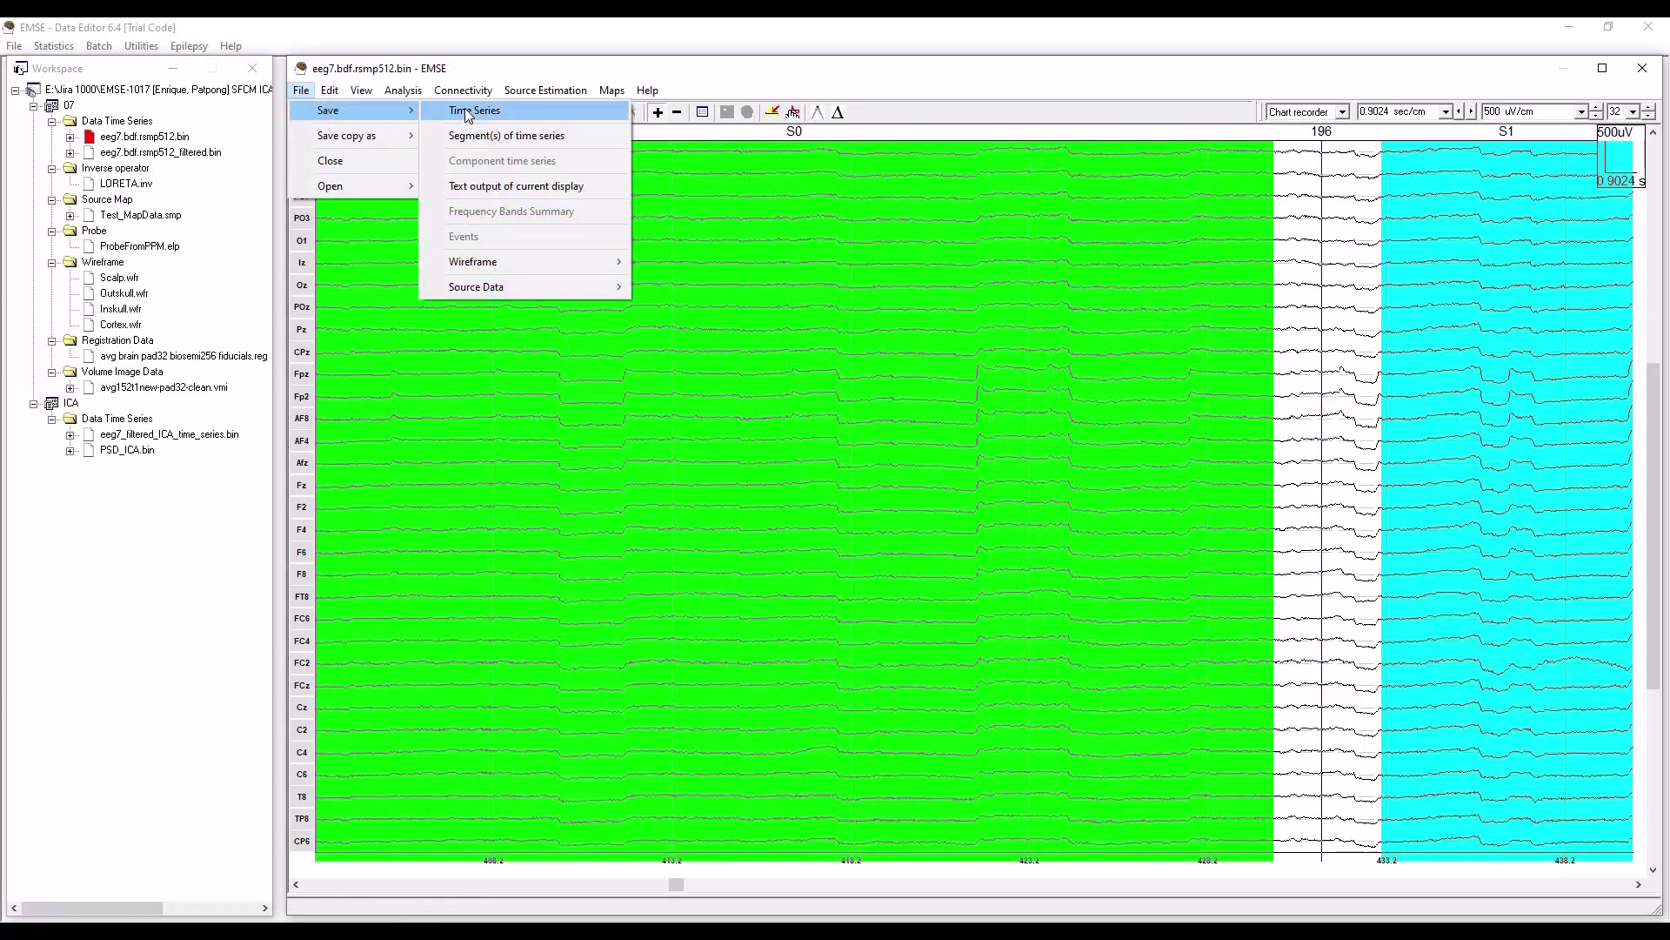
pyautogui.click(1053, 367)
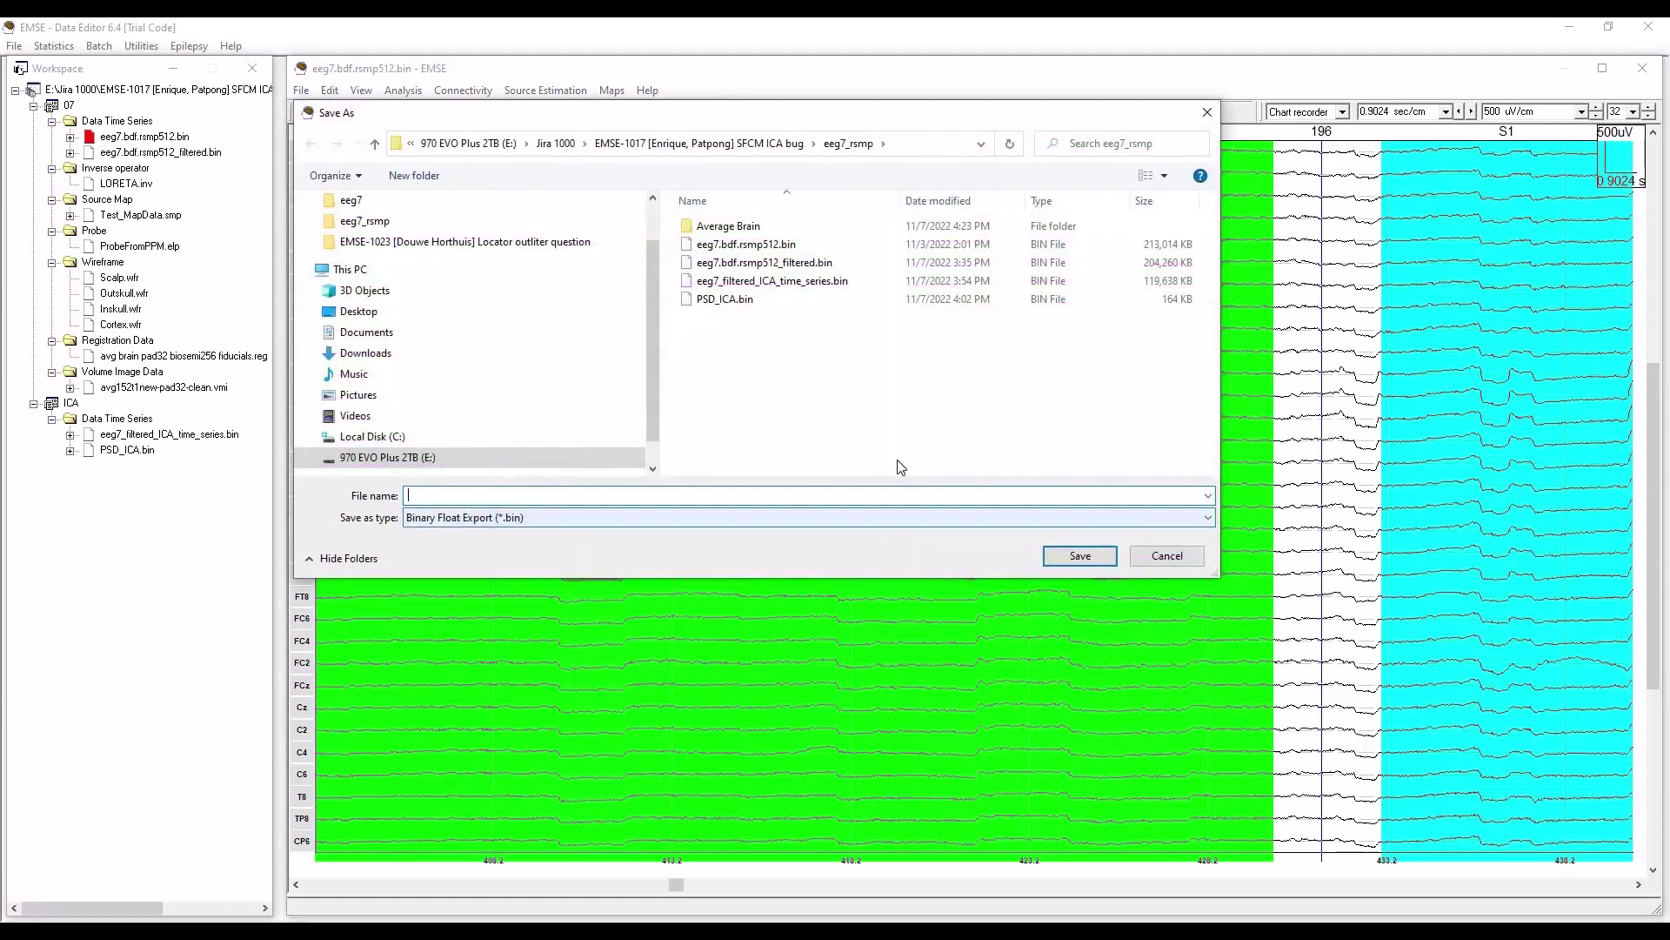
pyautogui.click(787, 262)
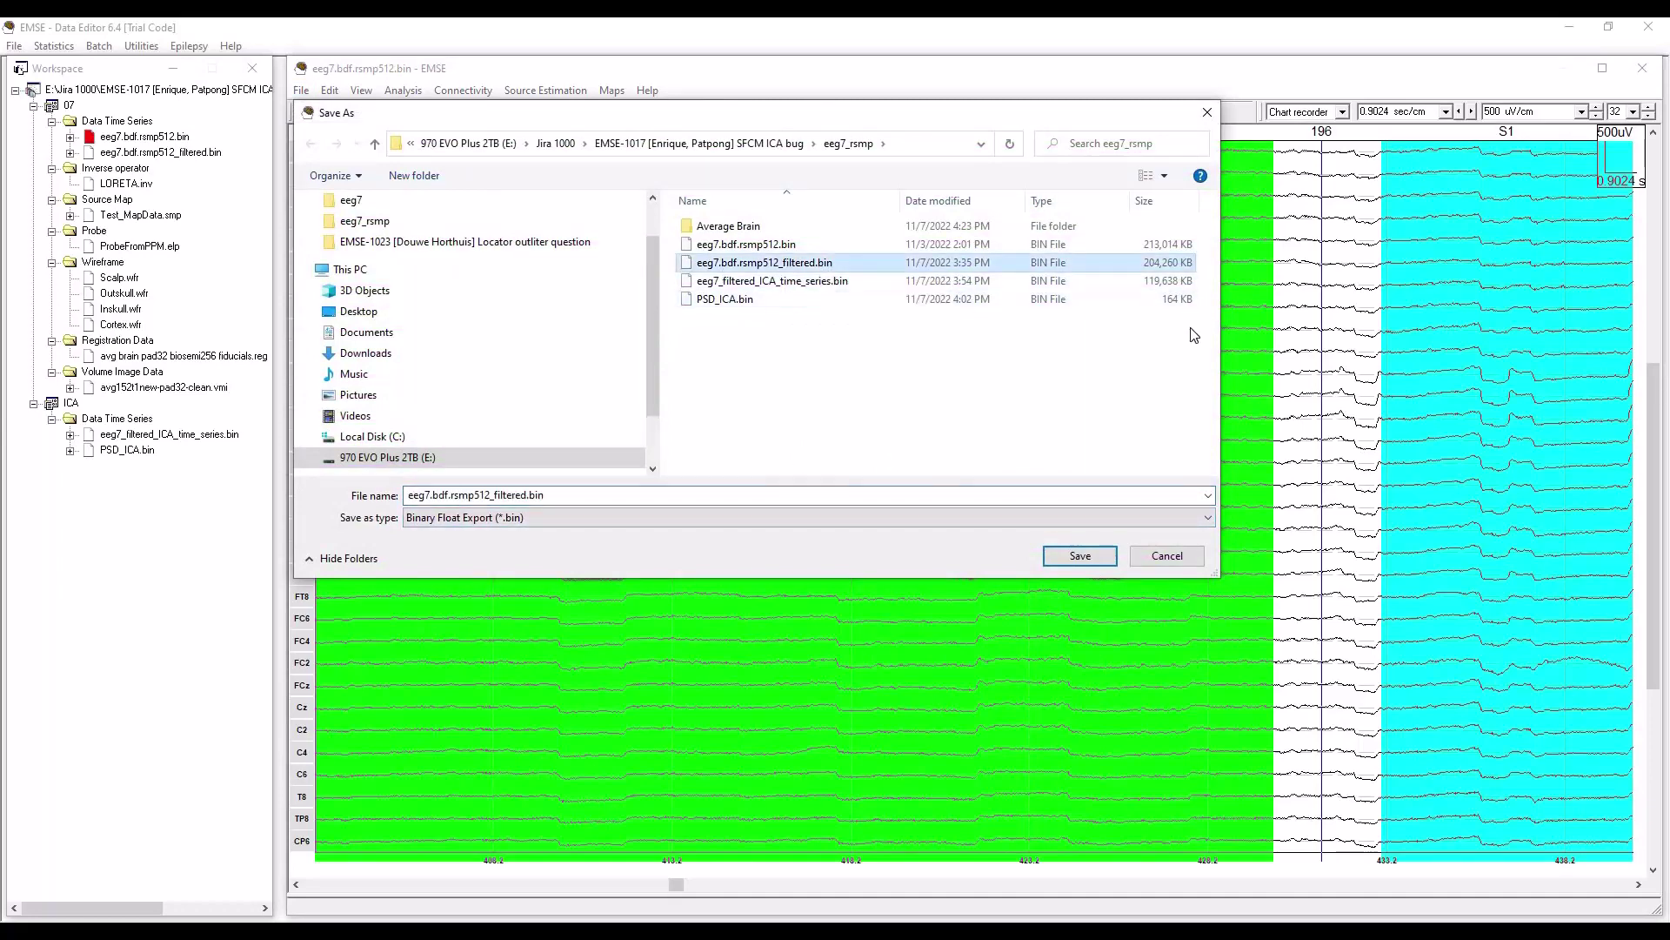
pyautogui.click(1177, 556)
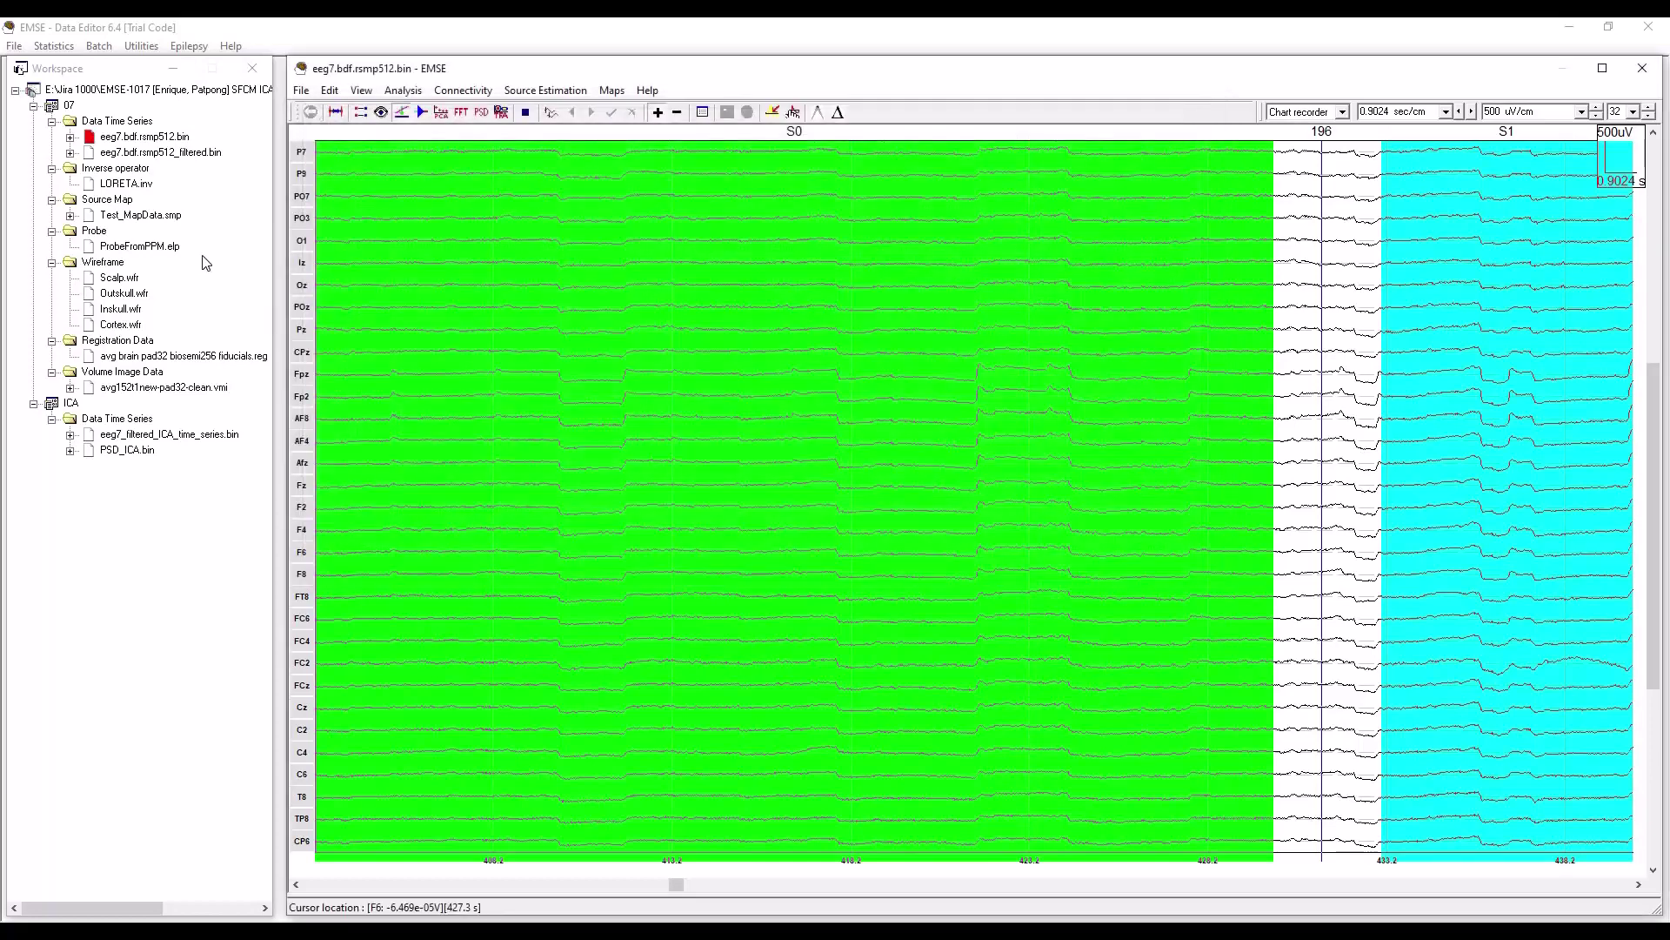
# Step: Unload eeg7.bdf.rsmp512.bin from the workspace and load eeg7.bdf.rsmp512_filtered.bin in its place
pyautogui.rightClick(140, 138)
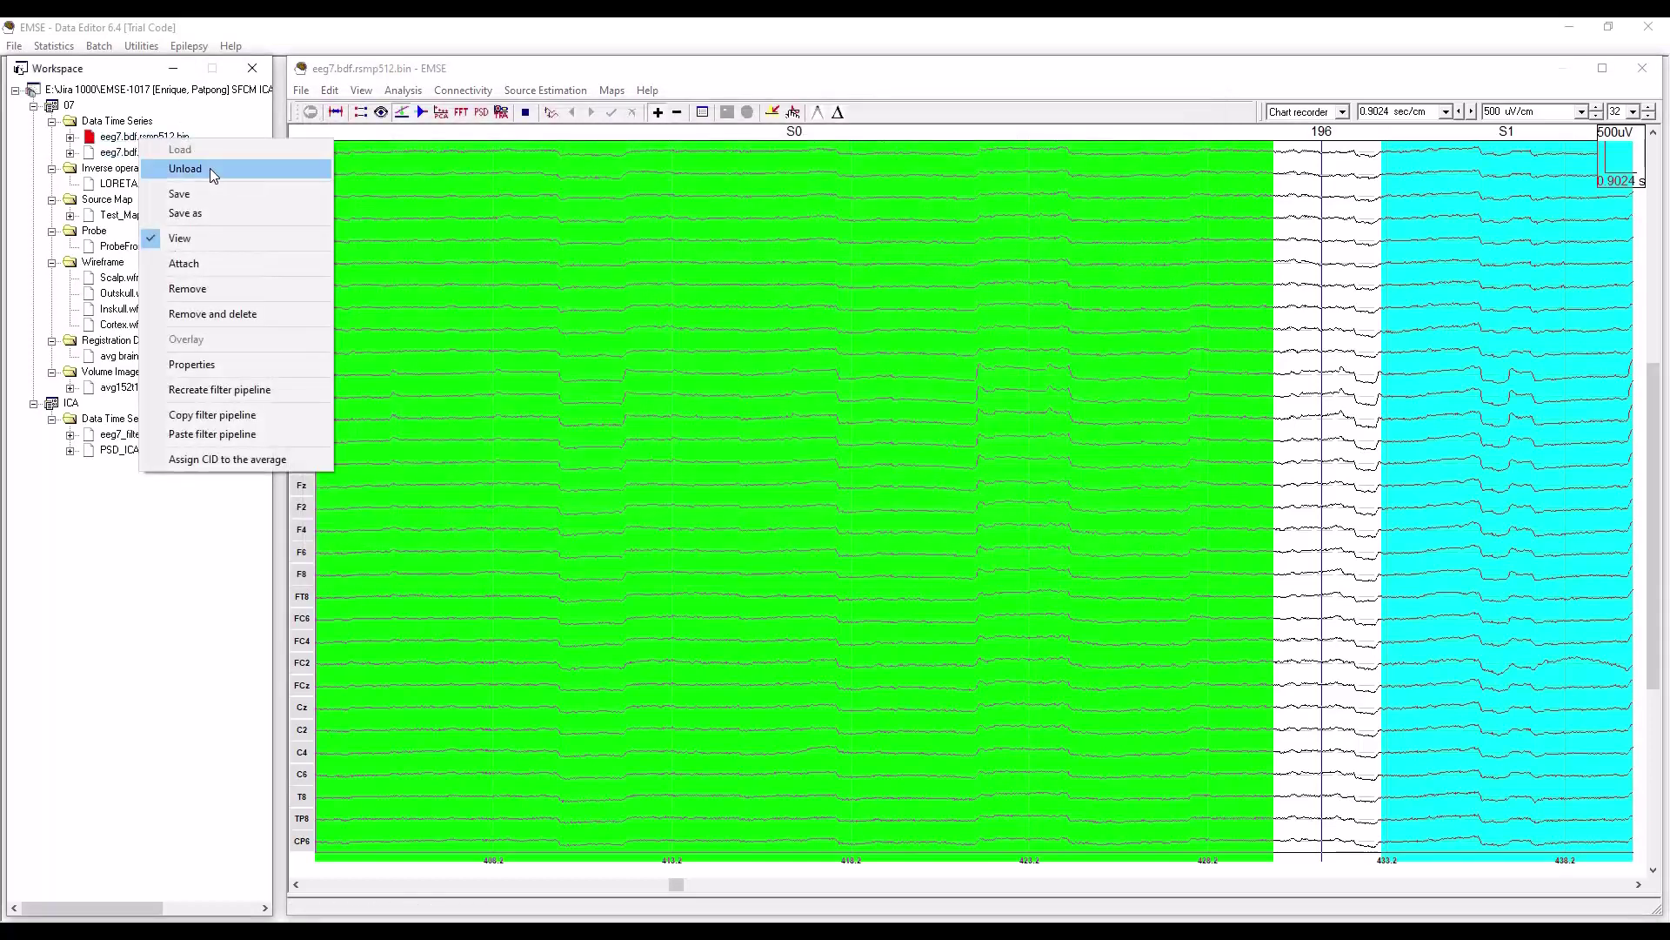
pyautogui.click(212, 172)
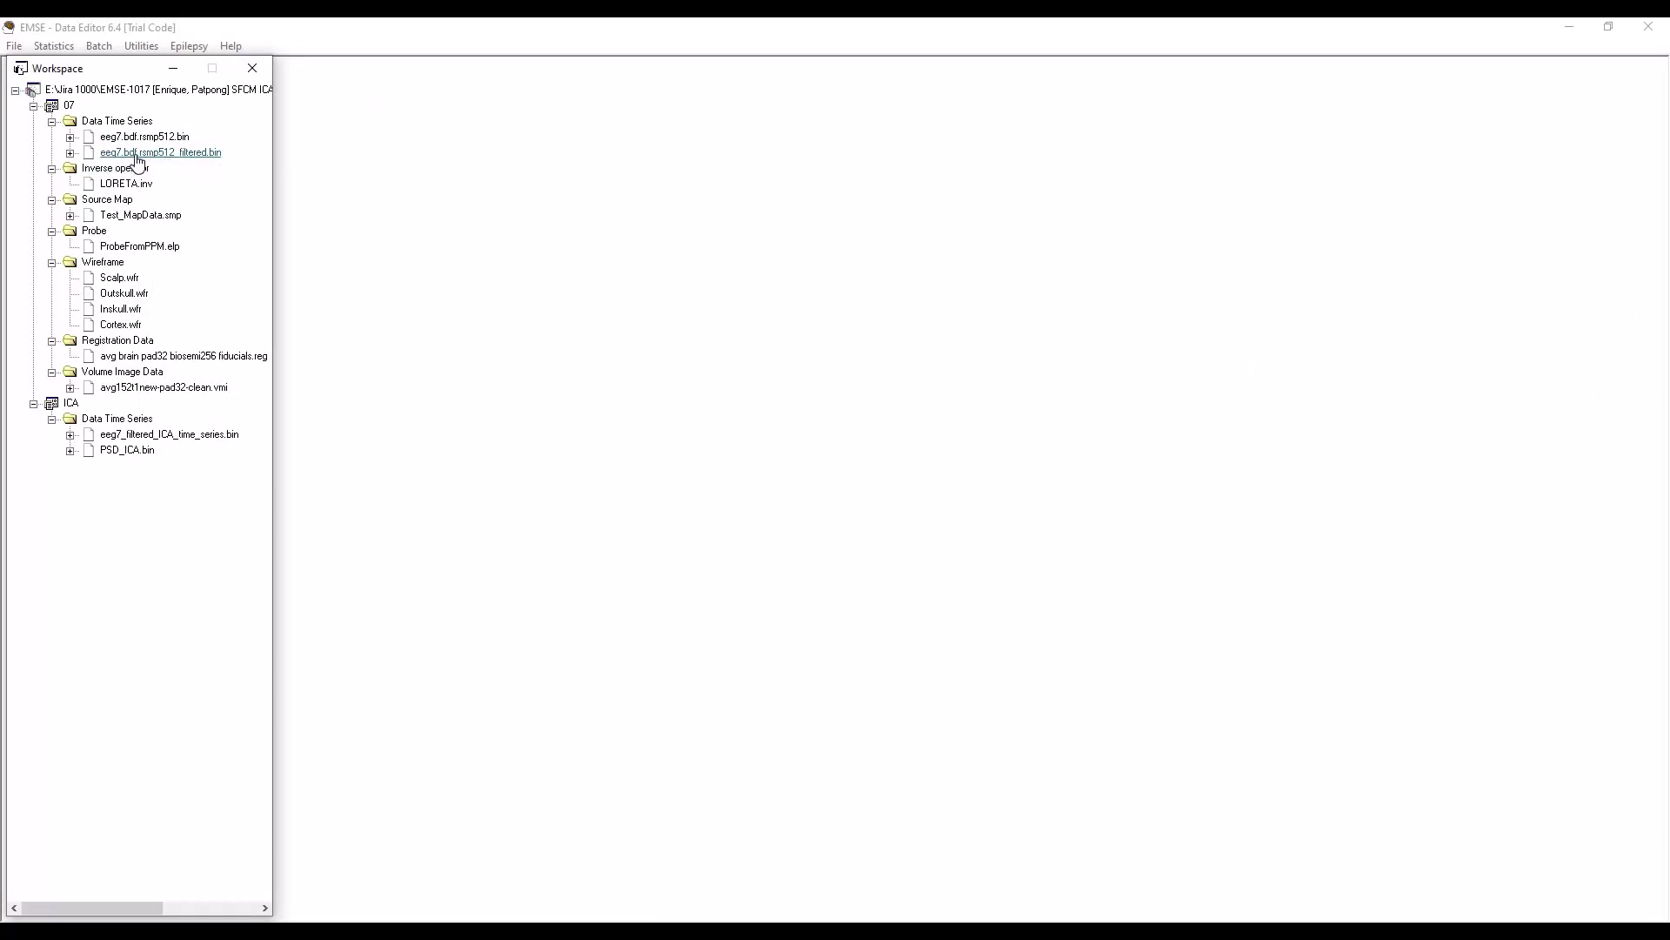
pyautogui.click(138, 155)
pyautogui.doubleClick(139, 162)
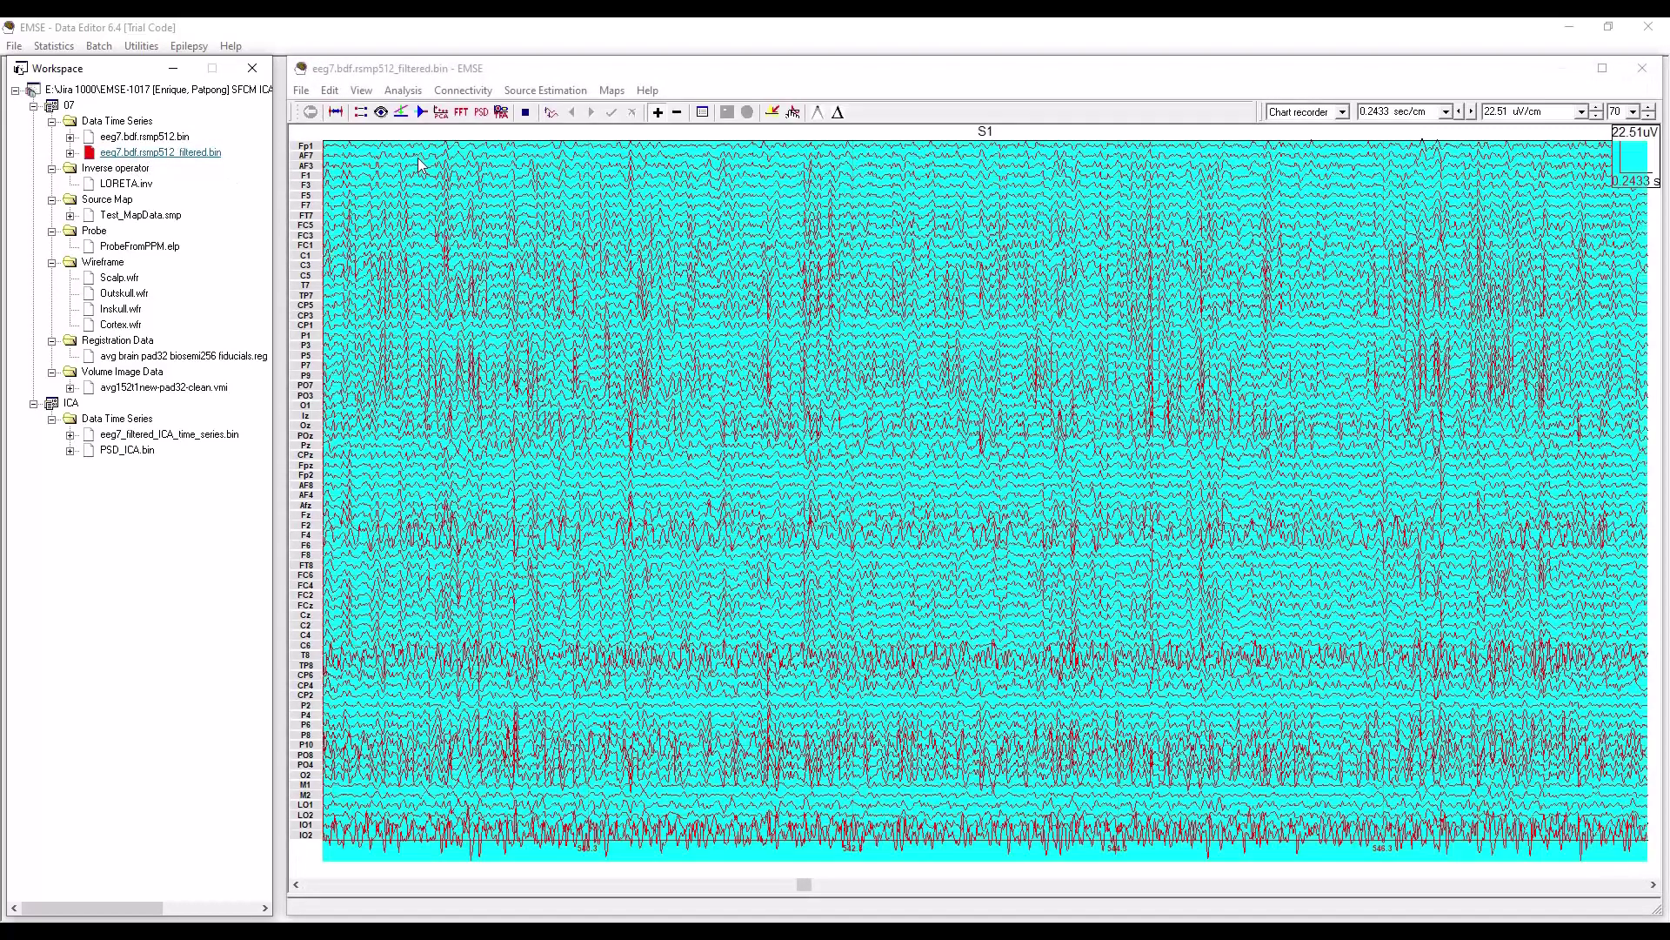
# Step: Disable the Spatial InfoMax ICA and the Digital IIR Filter that follows it in the preprocessing list, and apply the change
pyautogui.click(421, 114)
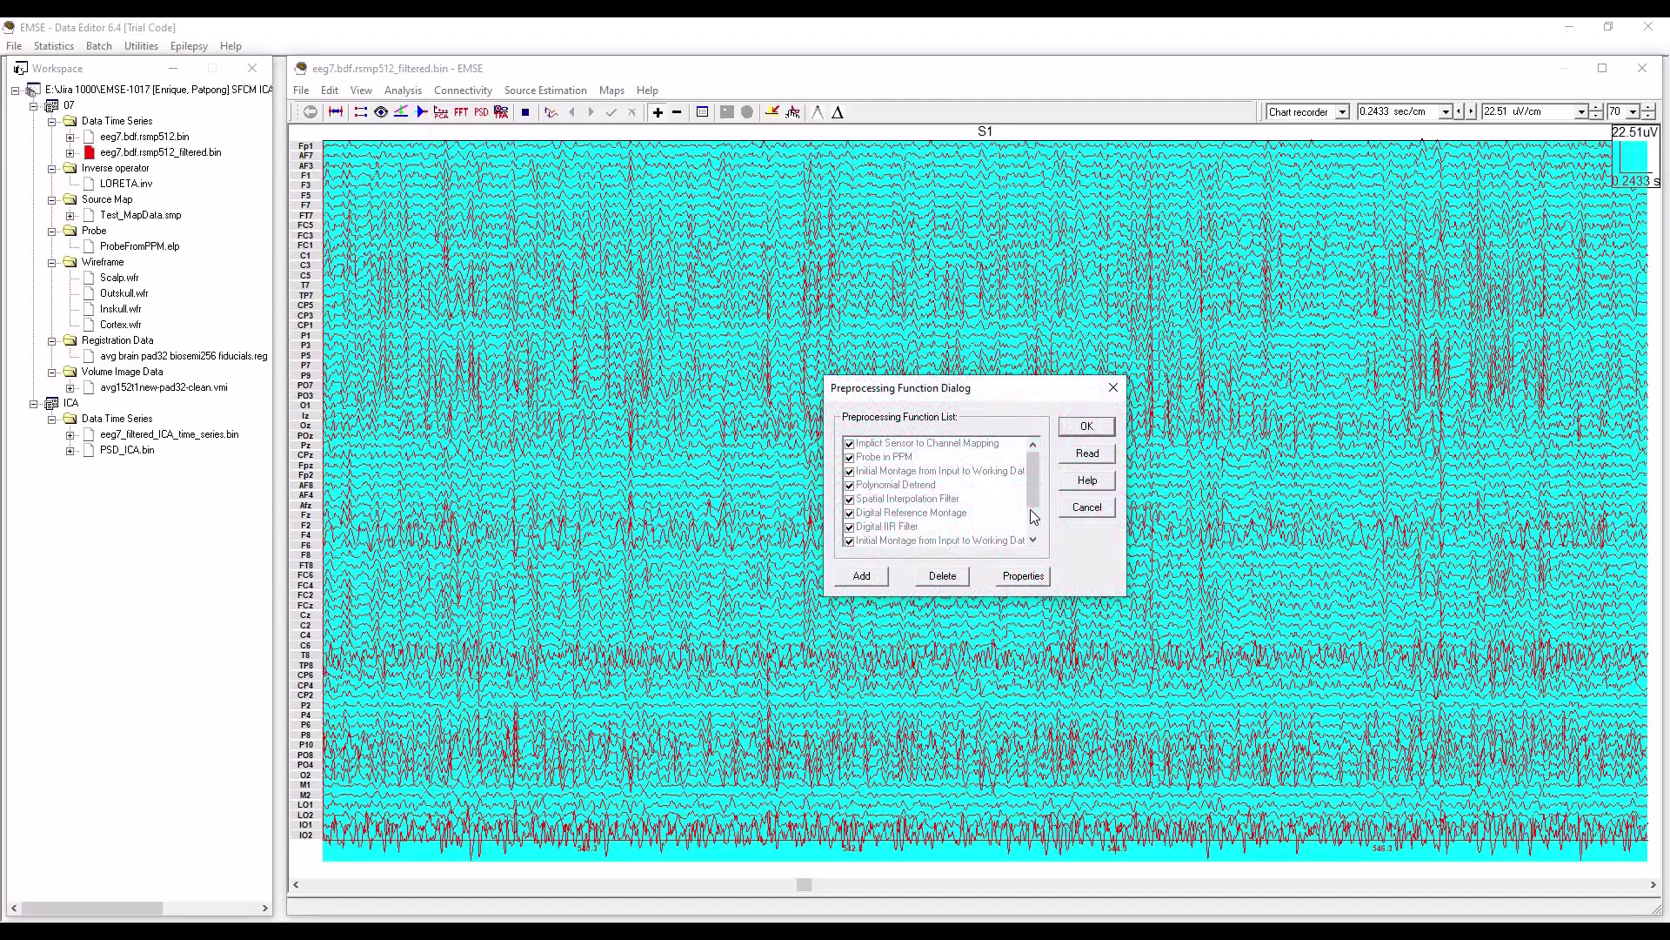
pyautogui.click(1034, 541)
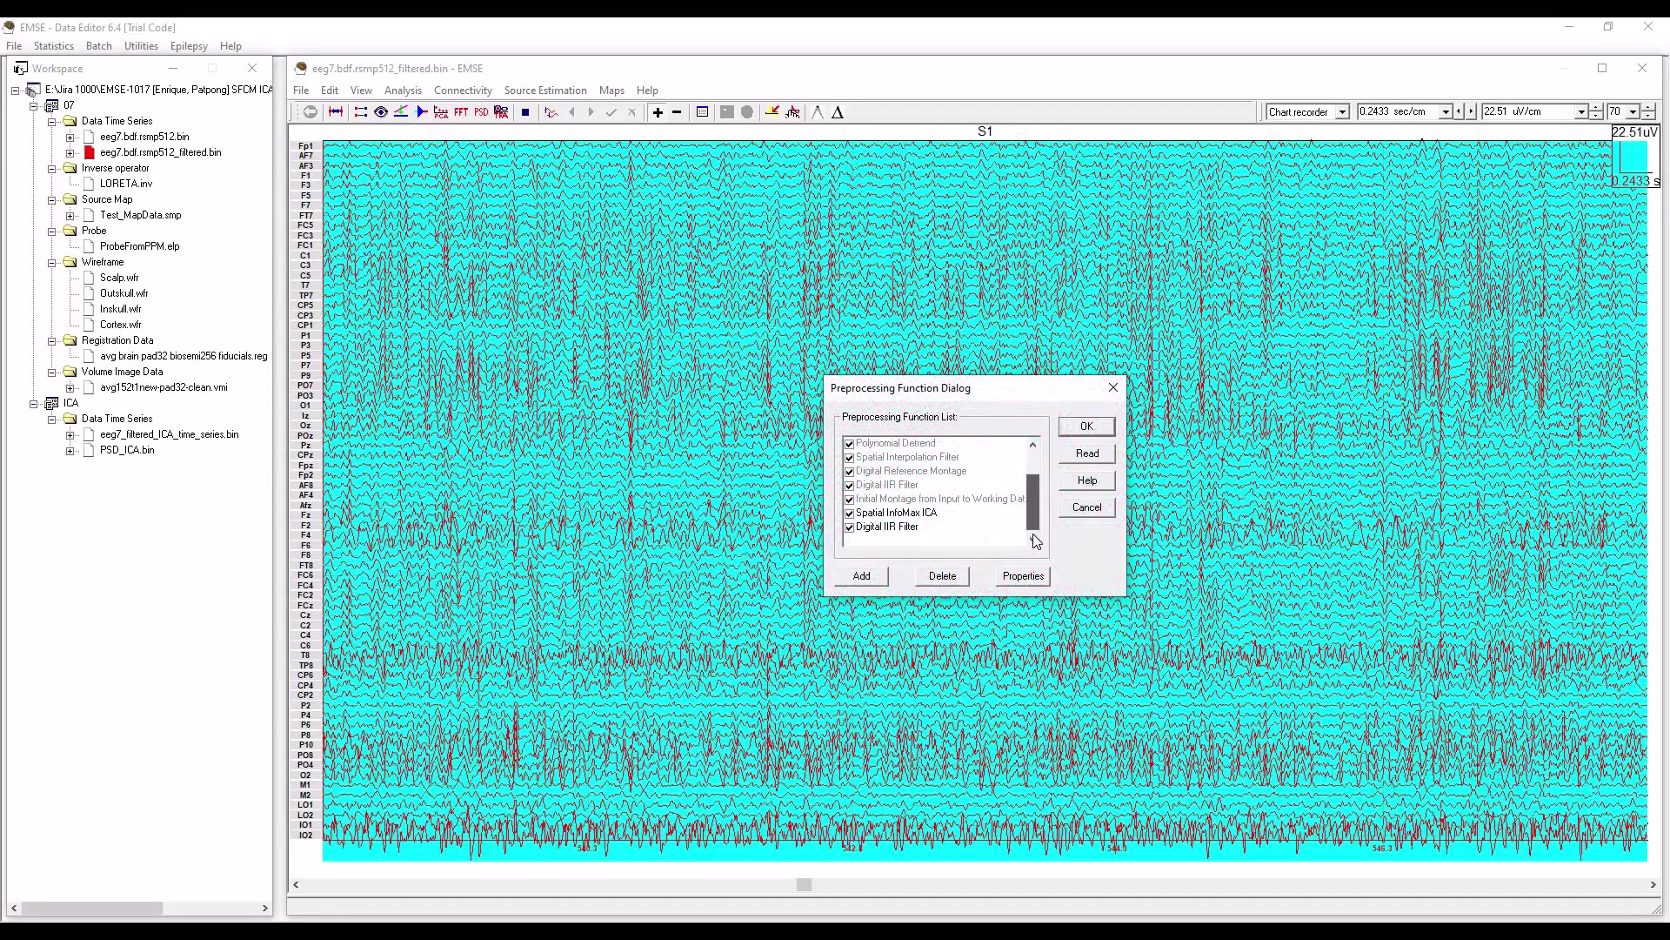
pyautogui.click(852, 526)
pyautogui.click(850, 513)
pyautogui.click(942, 515)
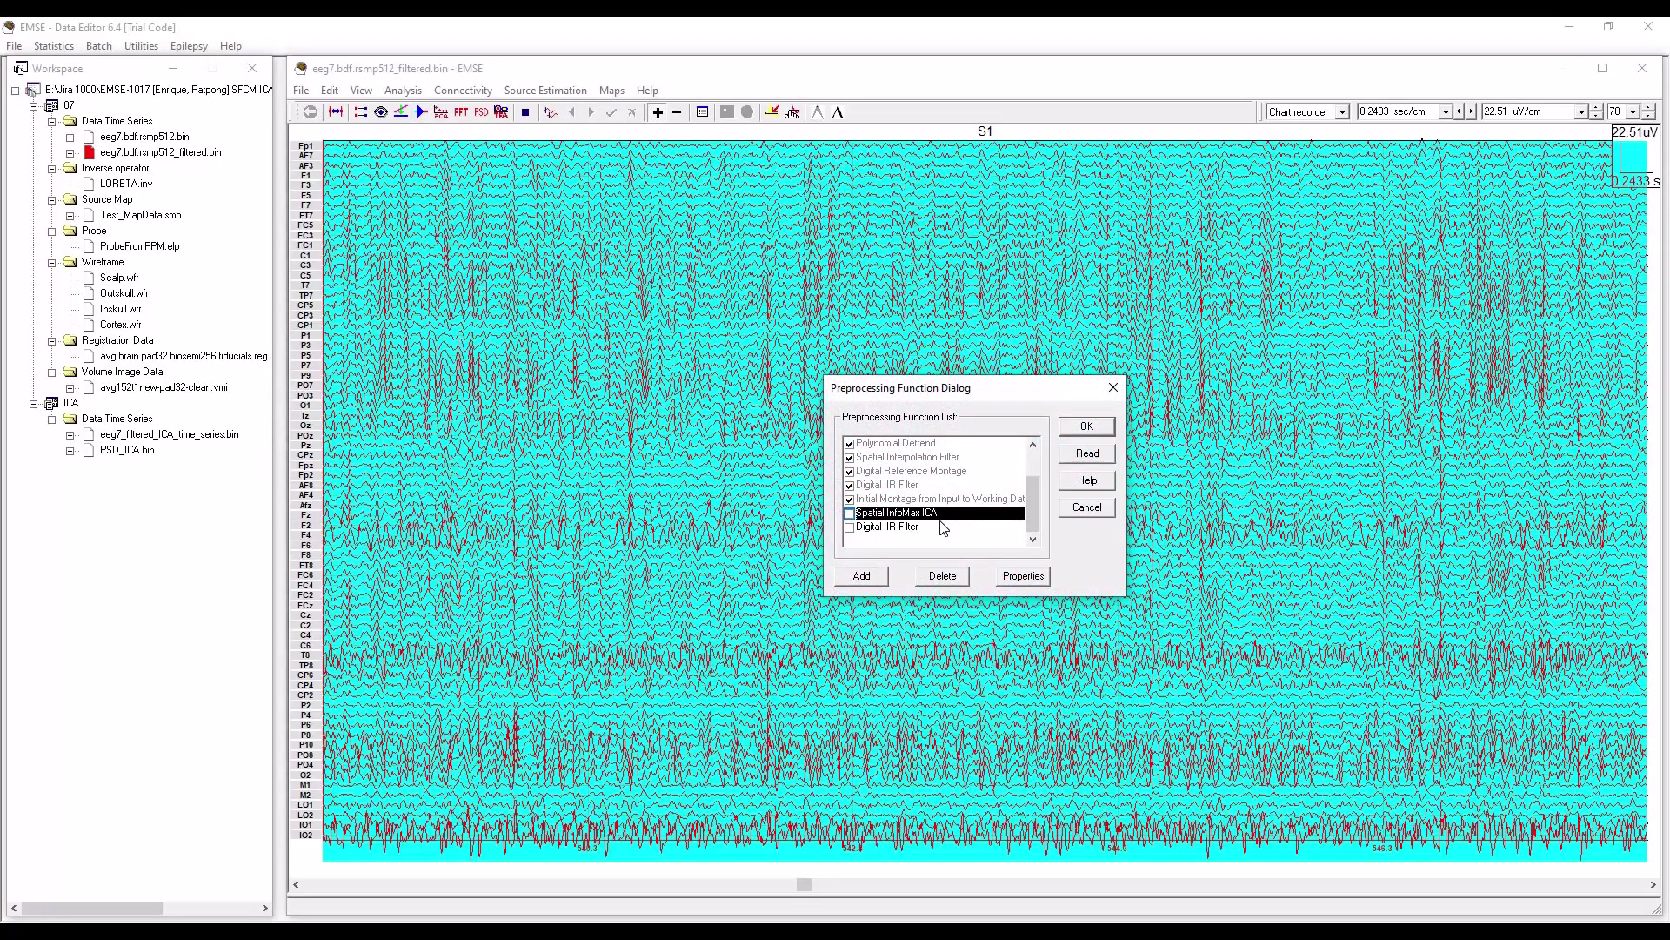
pyautogui.click(1033, 466)
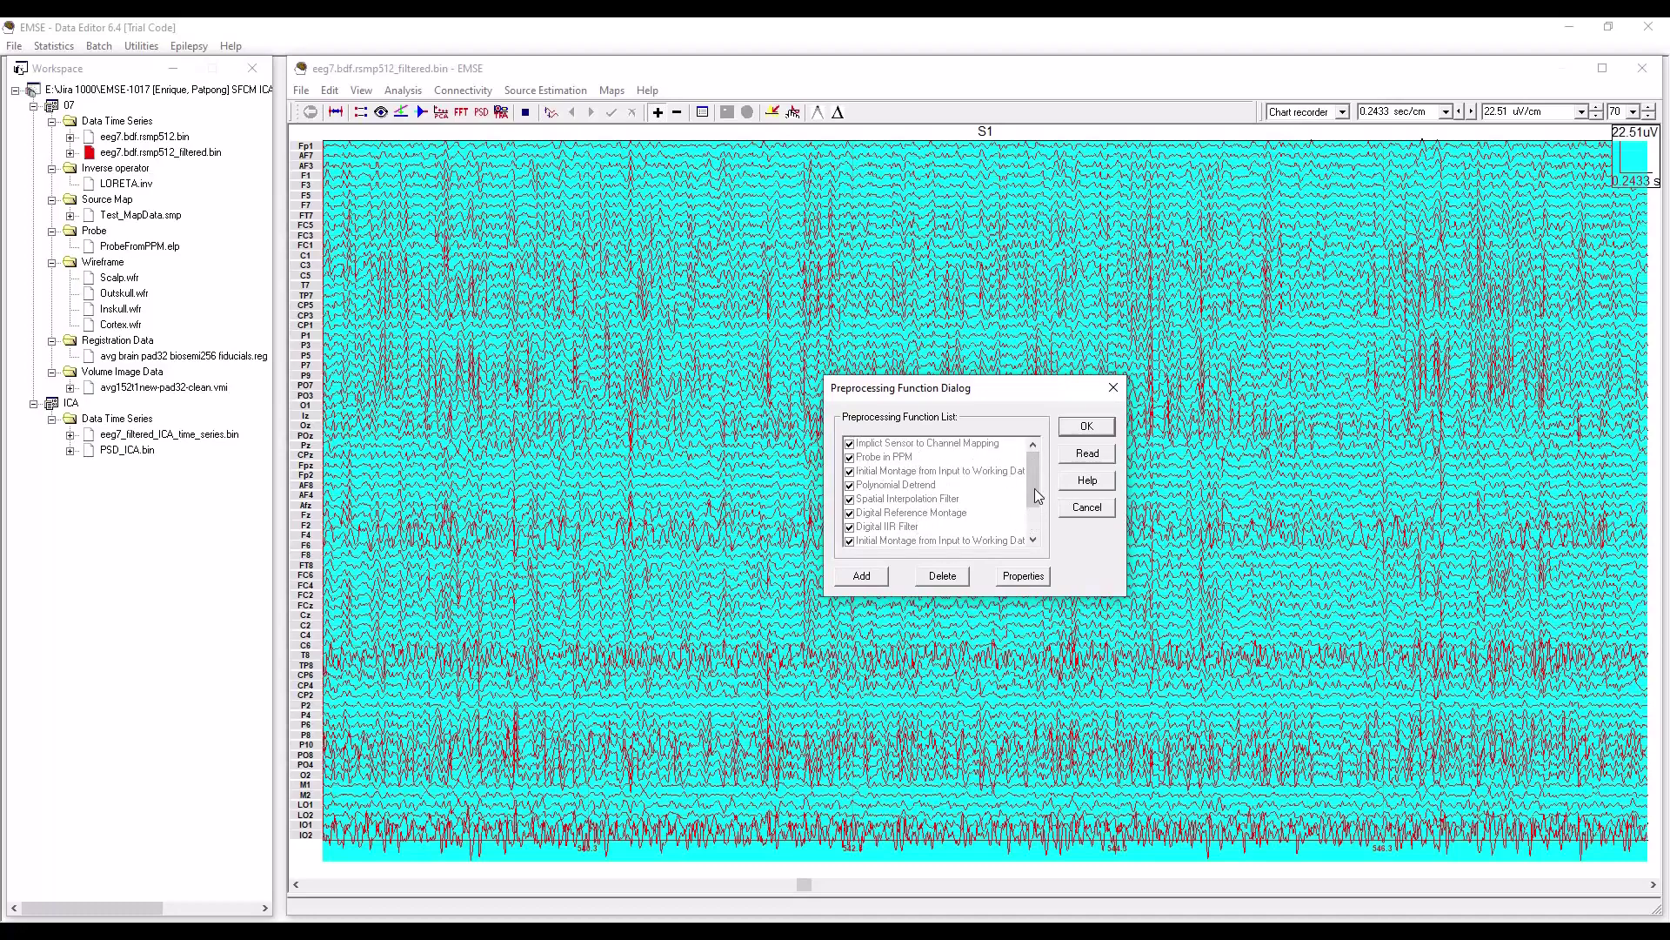
pyautogui.click(1038, 521)
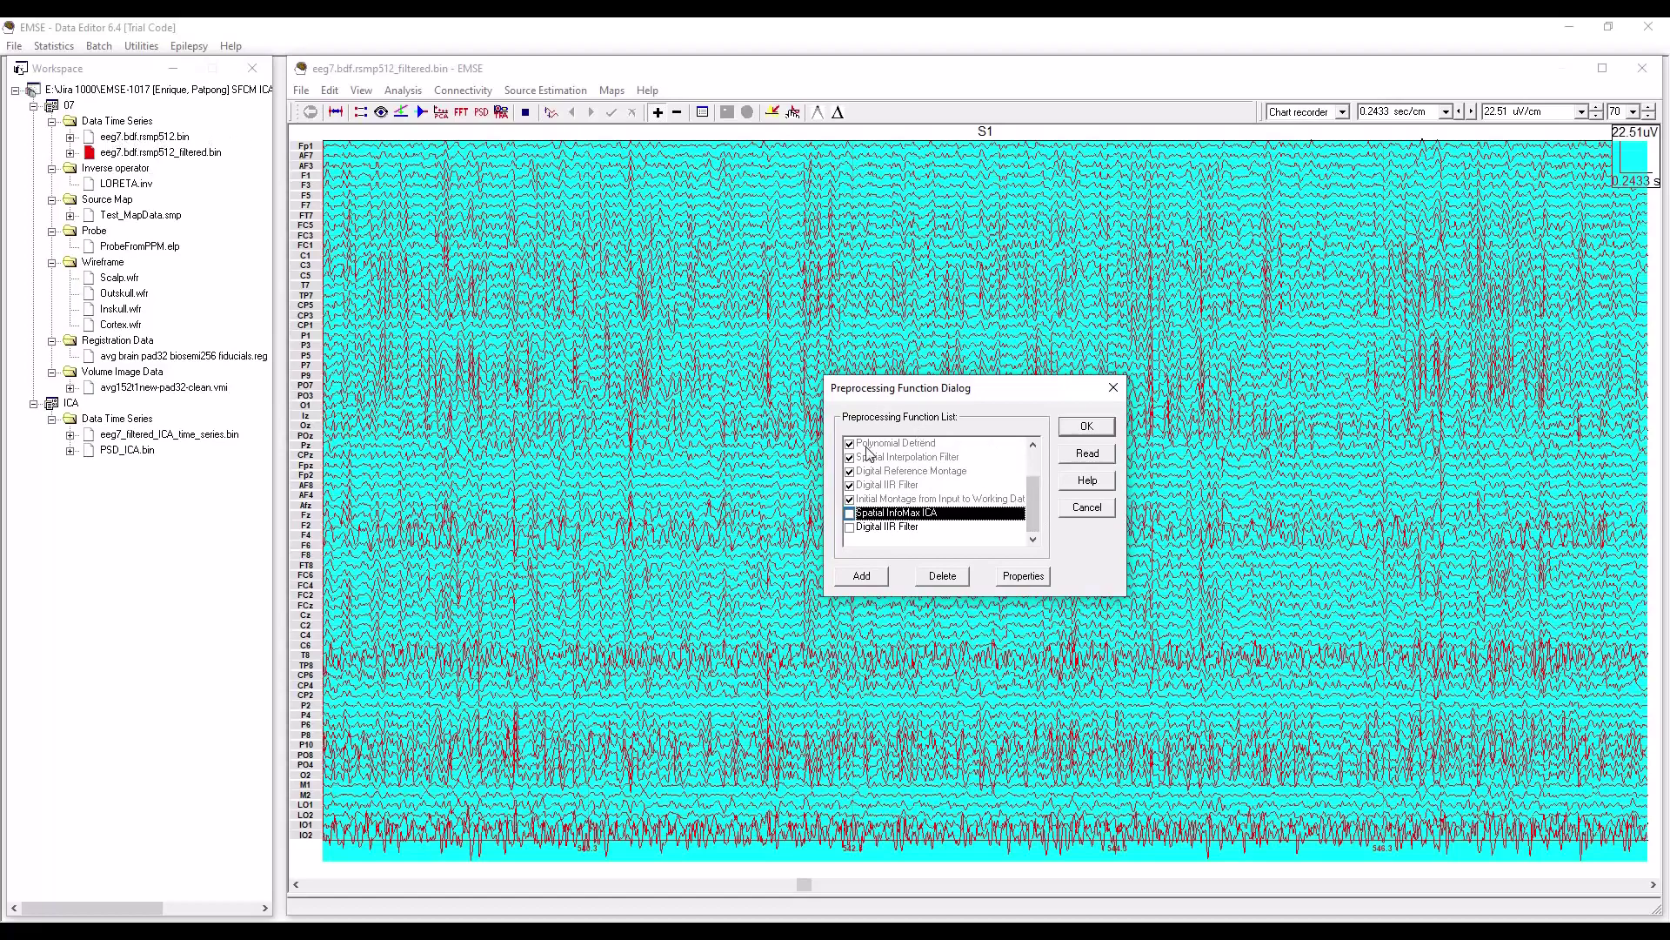
pyautogui.click(1094, 433)
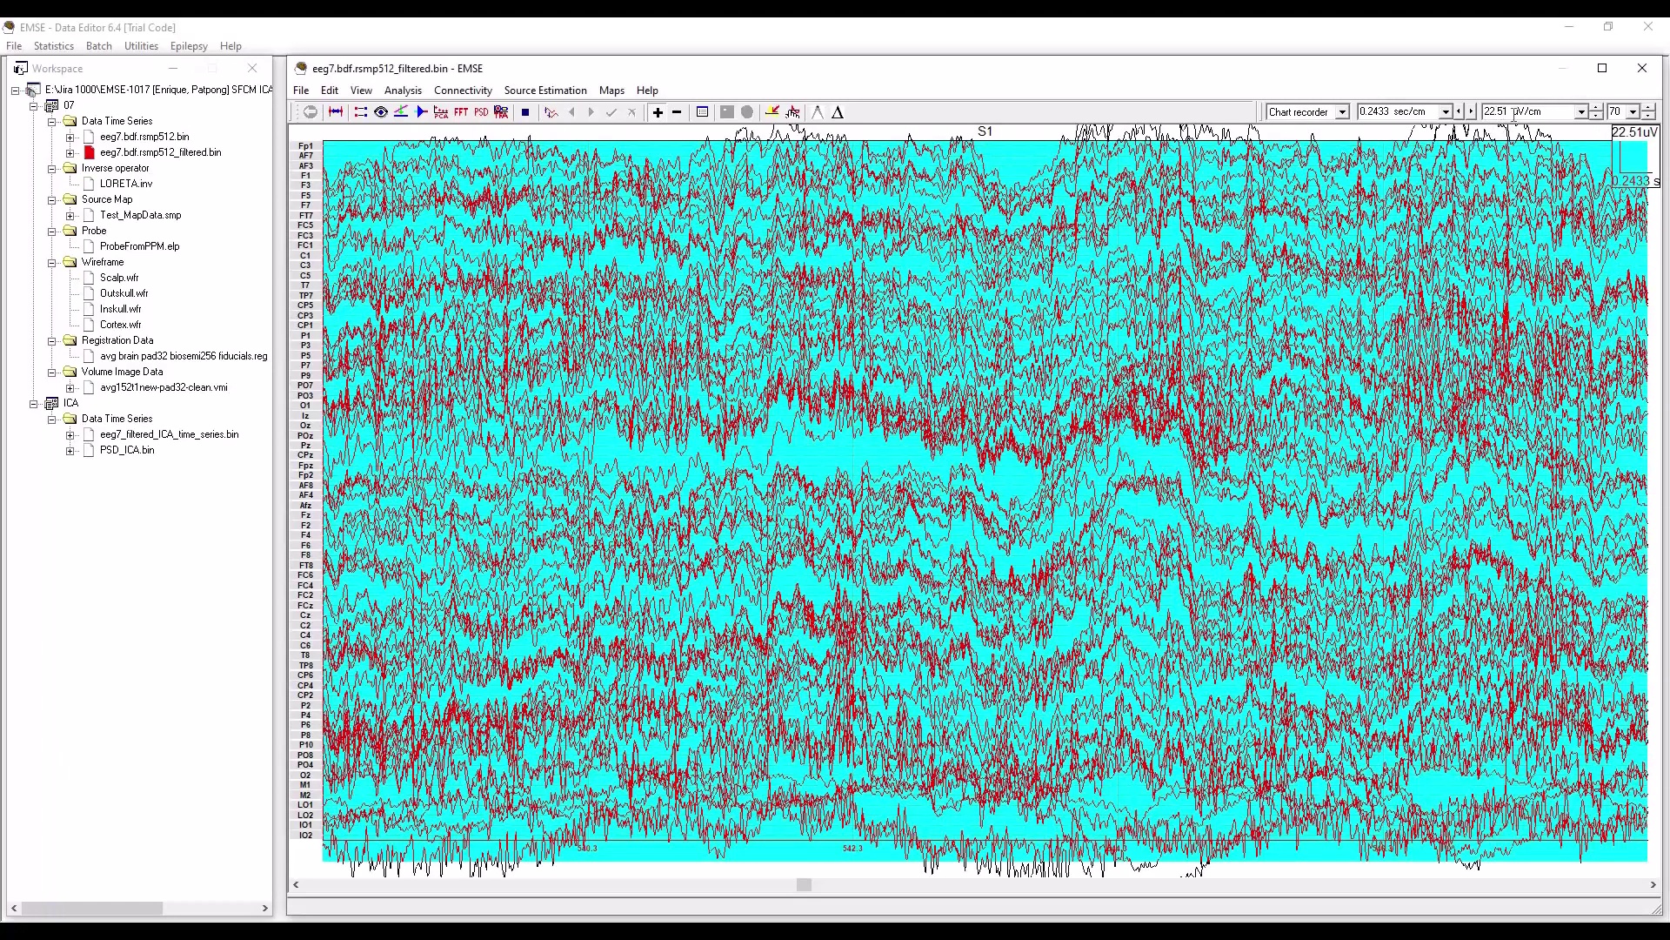
# Step: Set the amplitude scale of the filtered time series display to 500 uV/cm
pyautogui.click(1508, 111)
pyautogui.write('500')
pyautogui.press('Return')
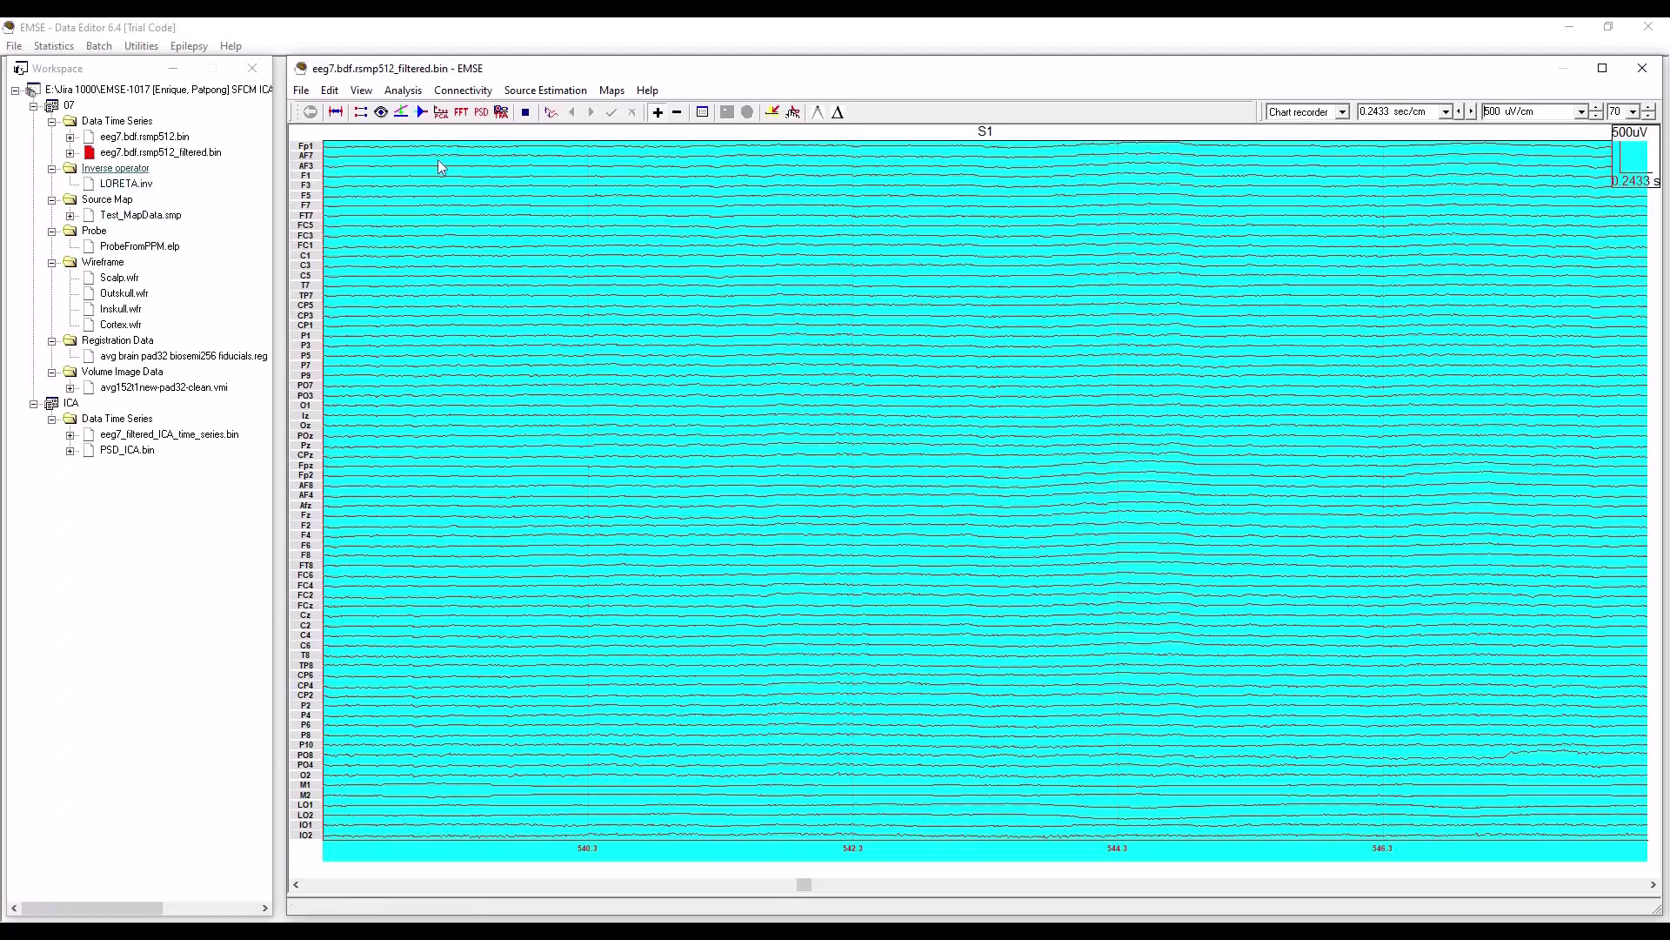
# Step: Look at the available Spatial Component Analysis methods without starting one
pyautogui.click(403, 92)
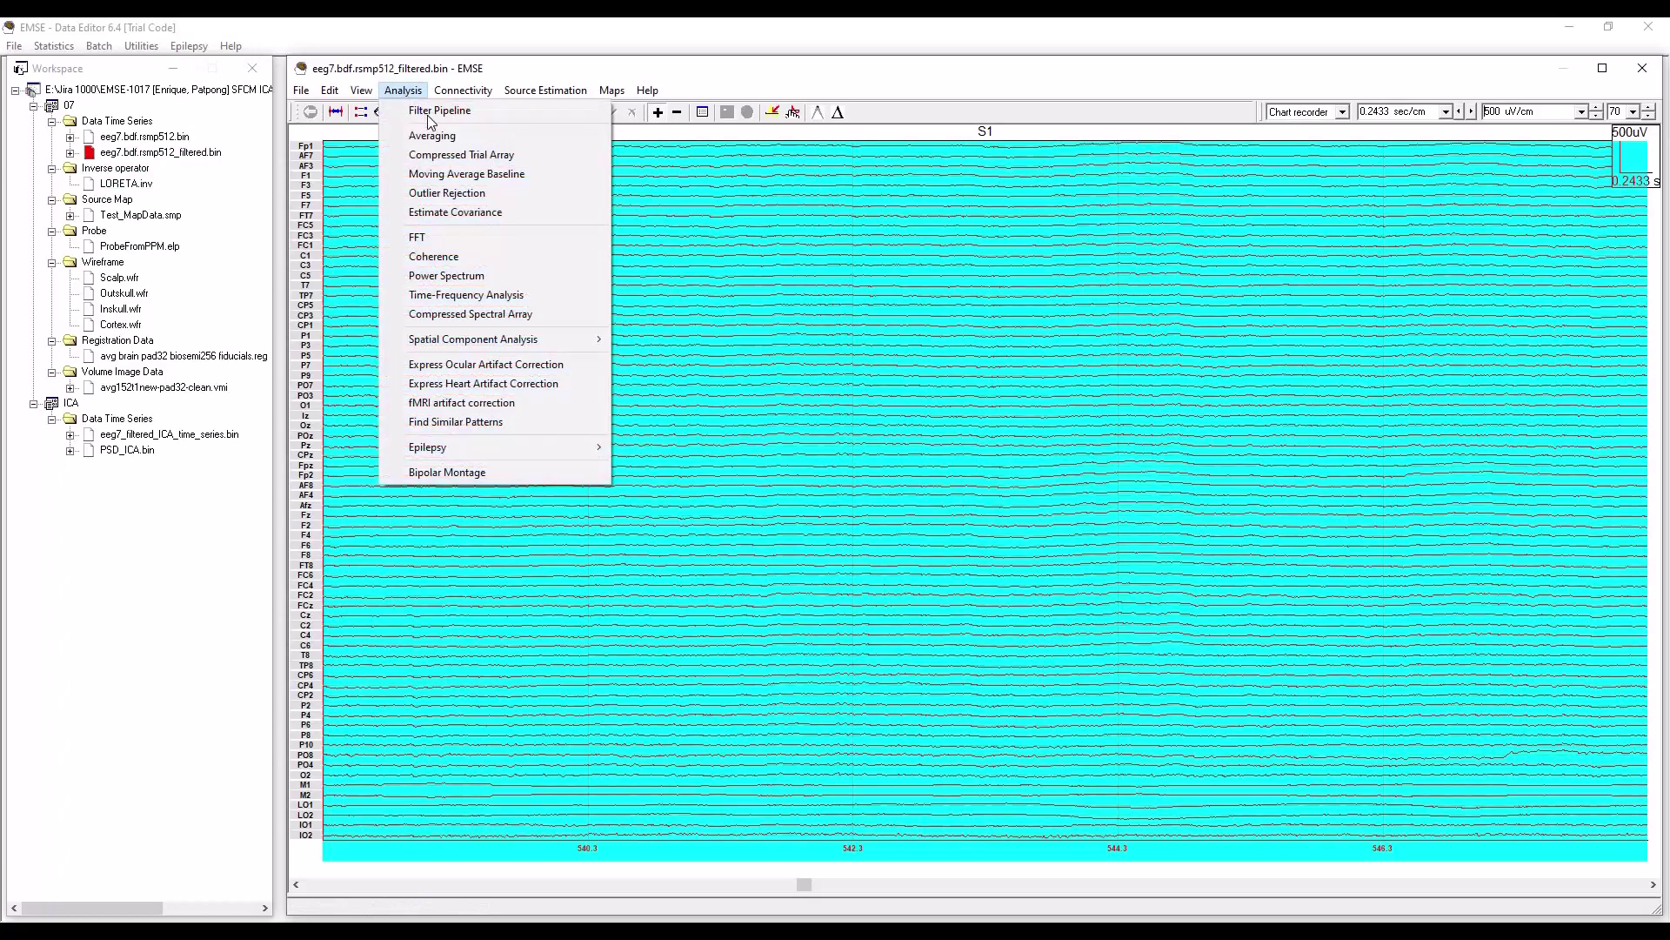
pyautogui.moveTo(549, 343)
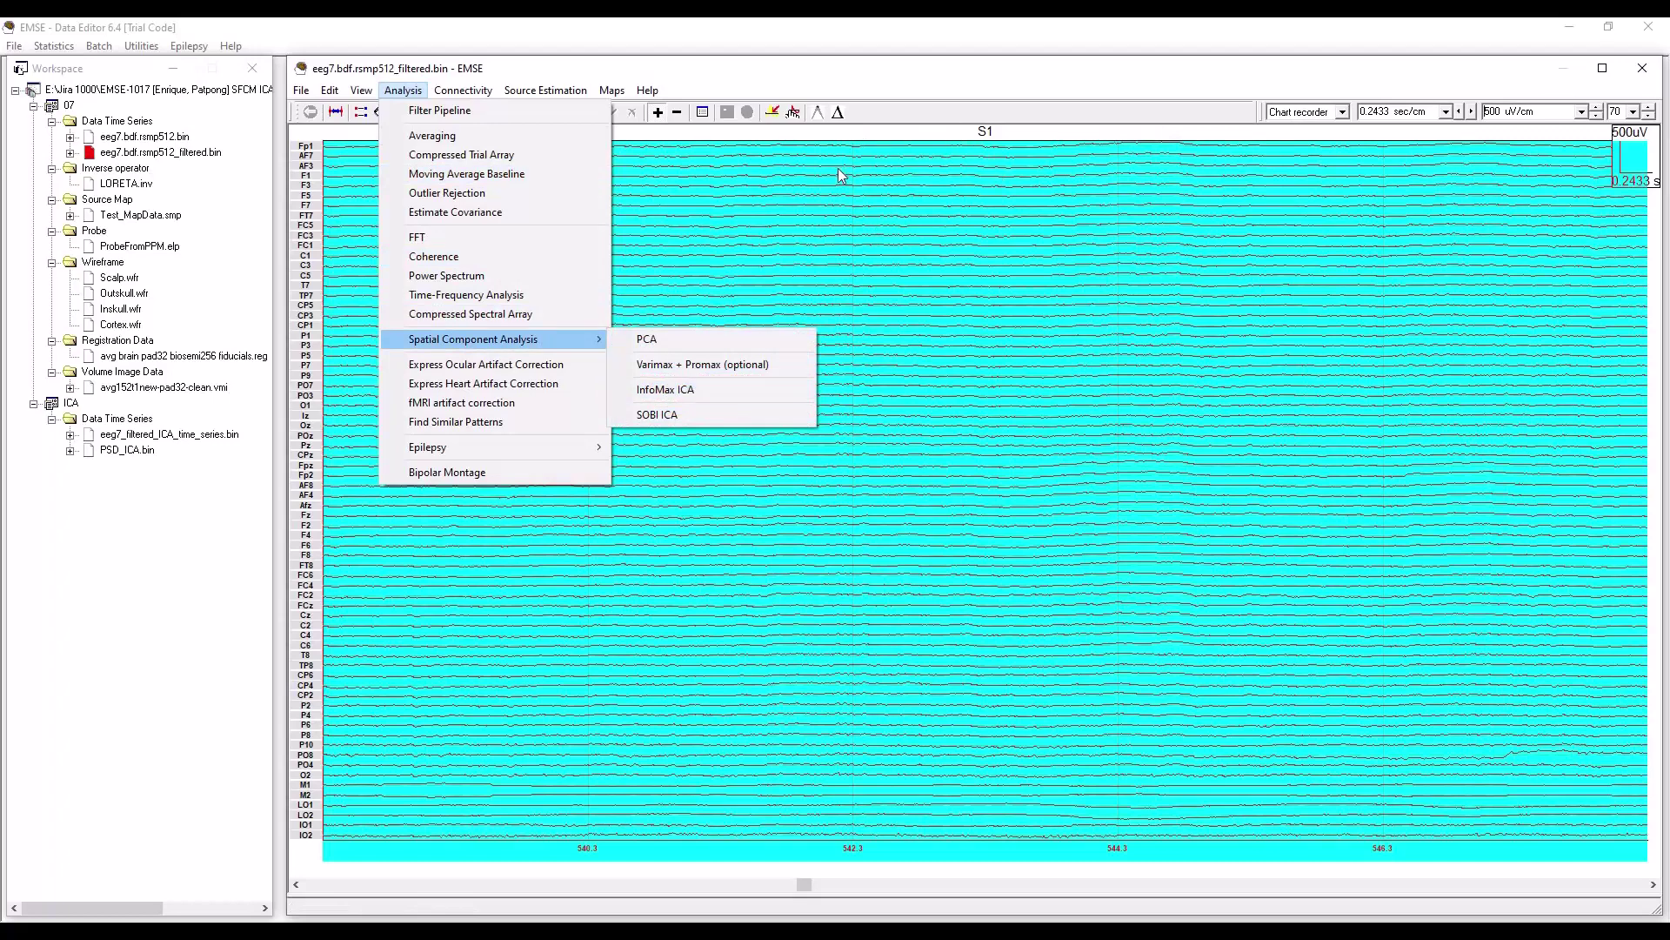
pyautogui.click(793, 168)
# Step: Re-enable Spatial InfoMax ICA in the preprocessing function list and open its properties
pyautogui.click(421, 112)
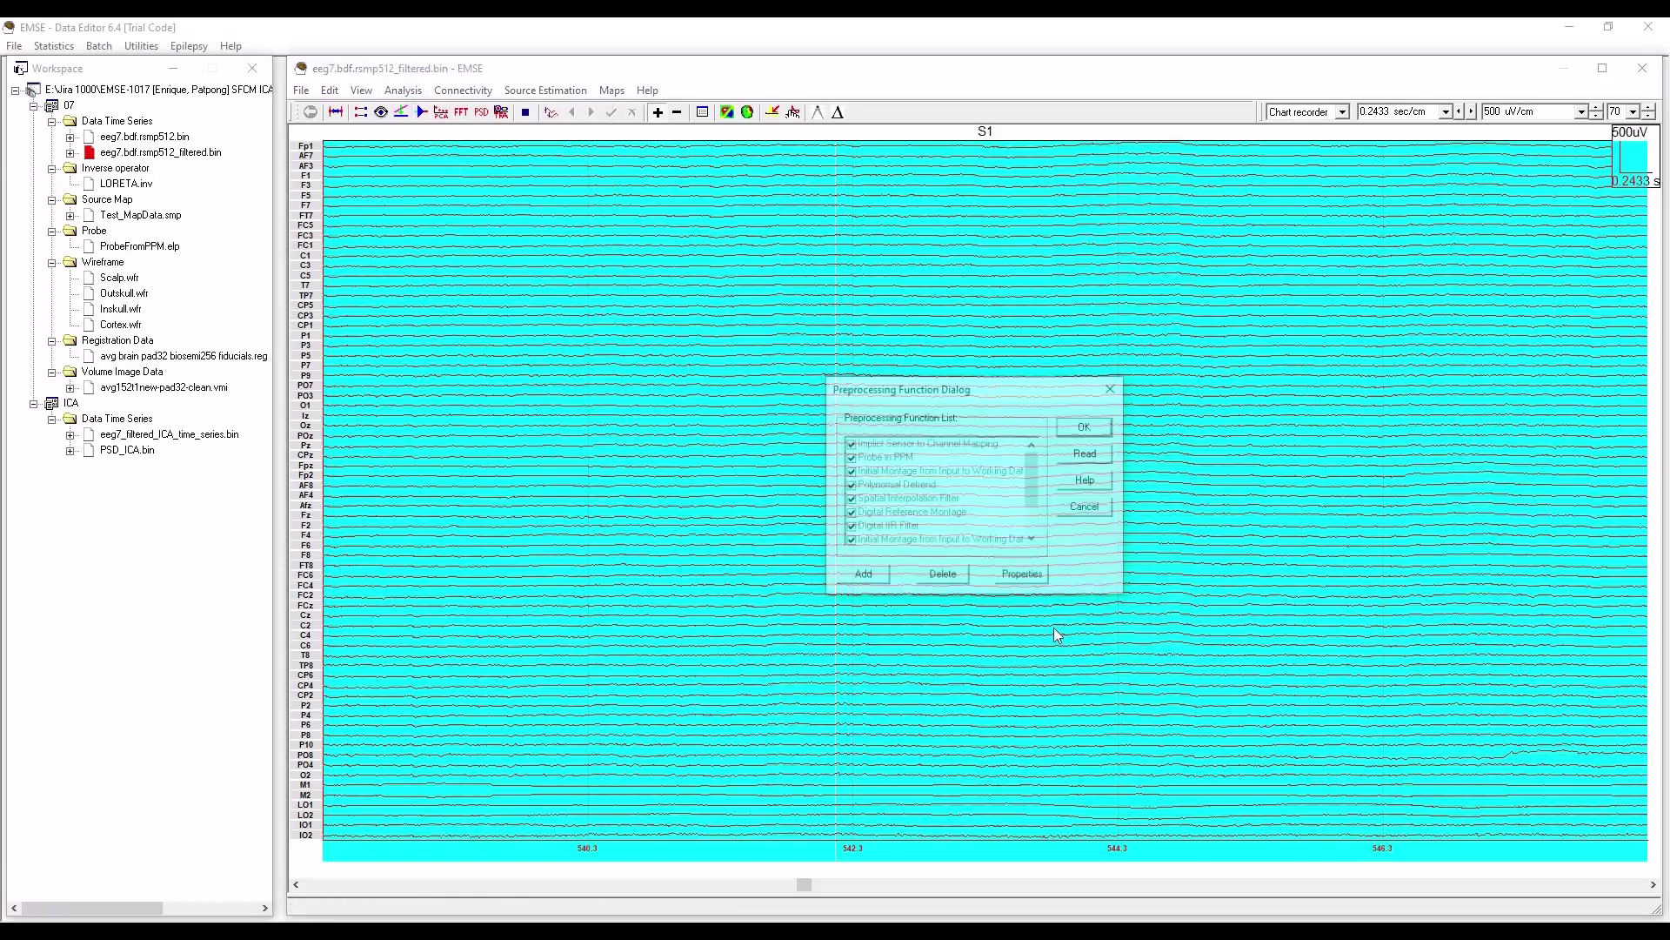
pyautogui.scroll(-3, 881, 542)
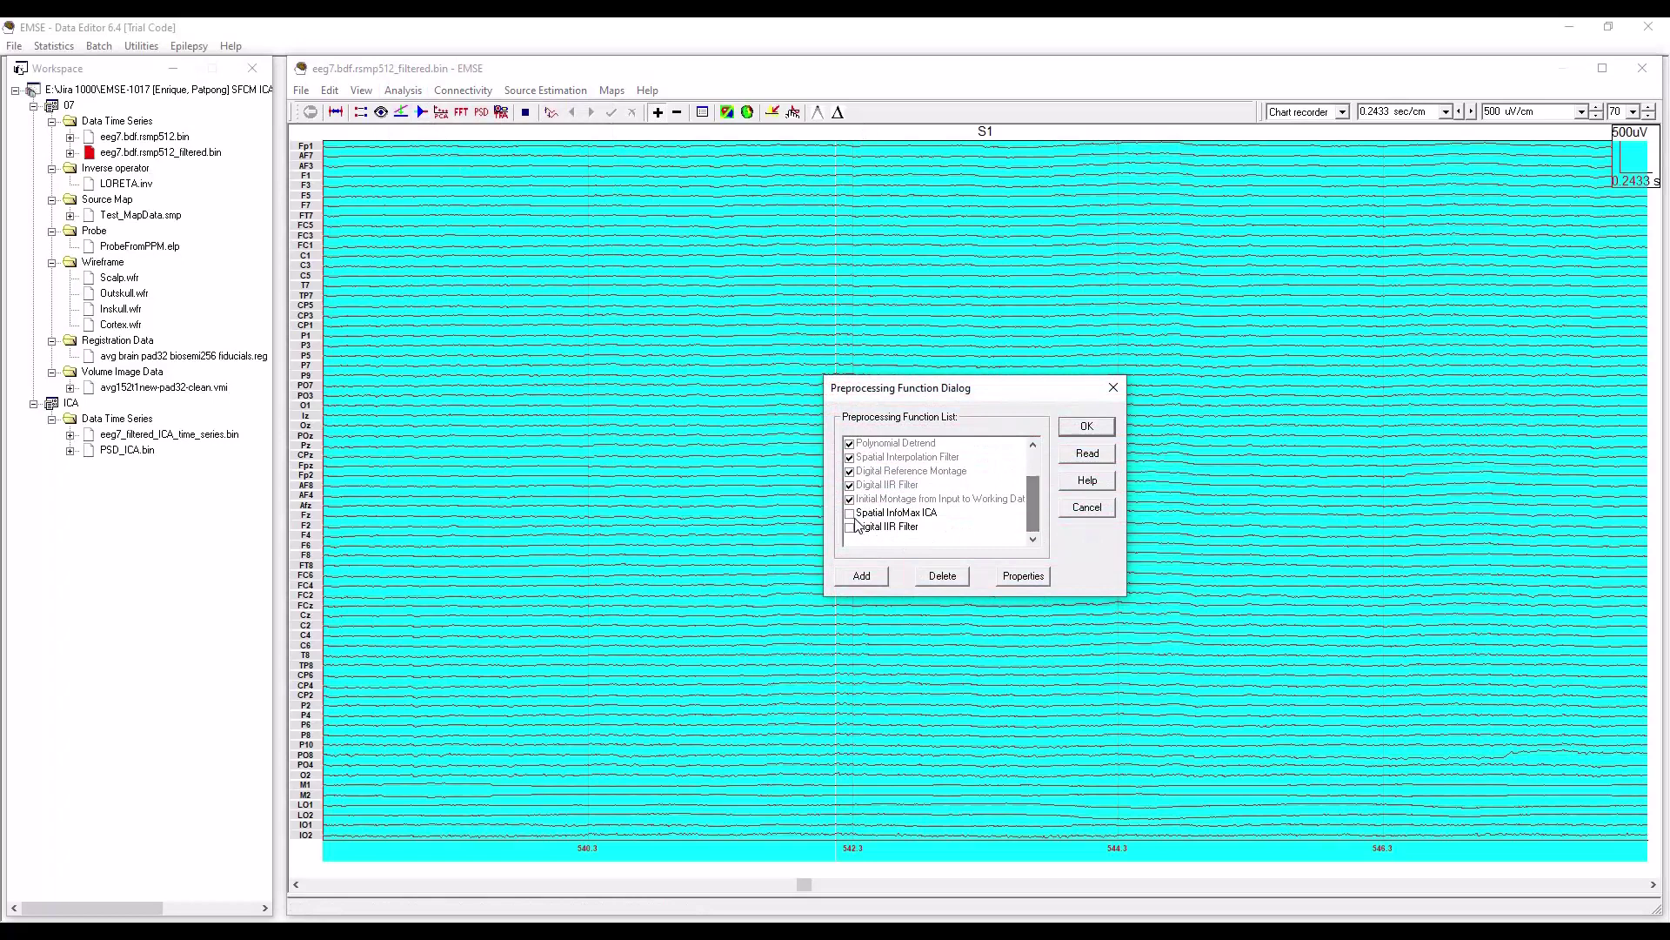
pyautogui.click(849, 513)
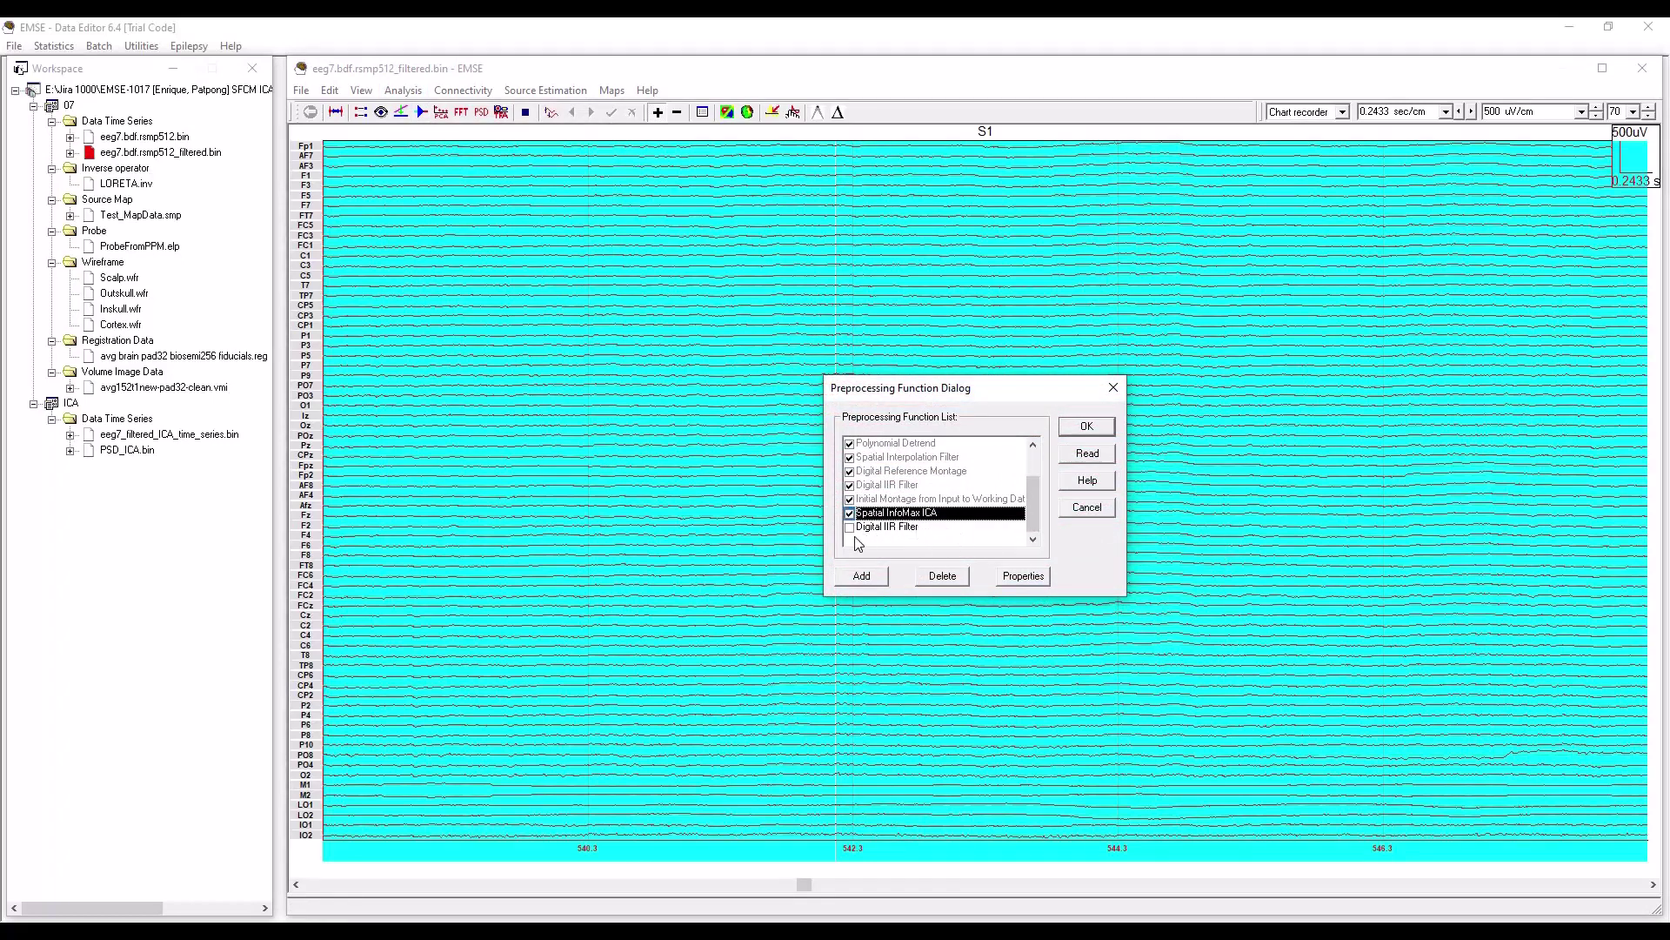
pyautogui.click(1025, 577)
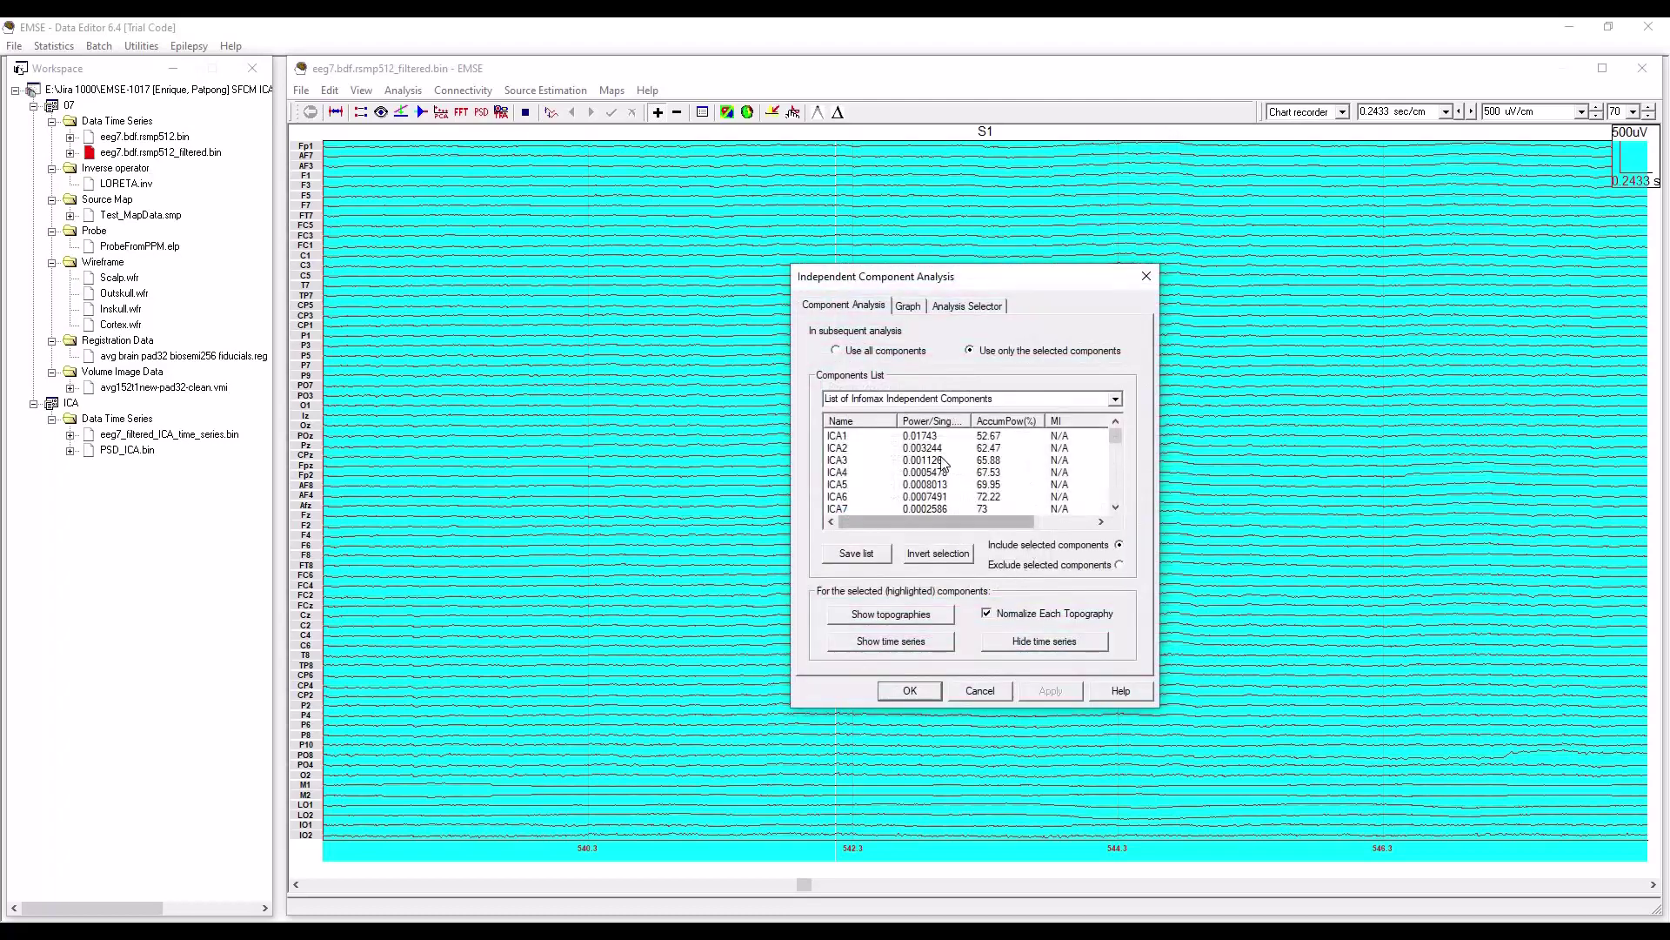
# Step: Browse the list of Infomax independent components with their power and accumulated power, and return to its beginning
pyautogui.moveTo(1118, 441); pyautogui.dragTo(1118, 451)
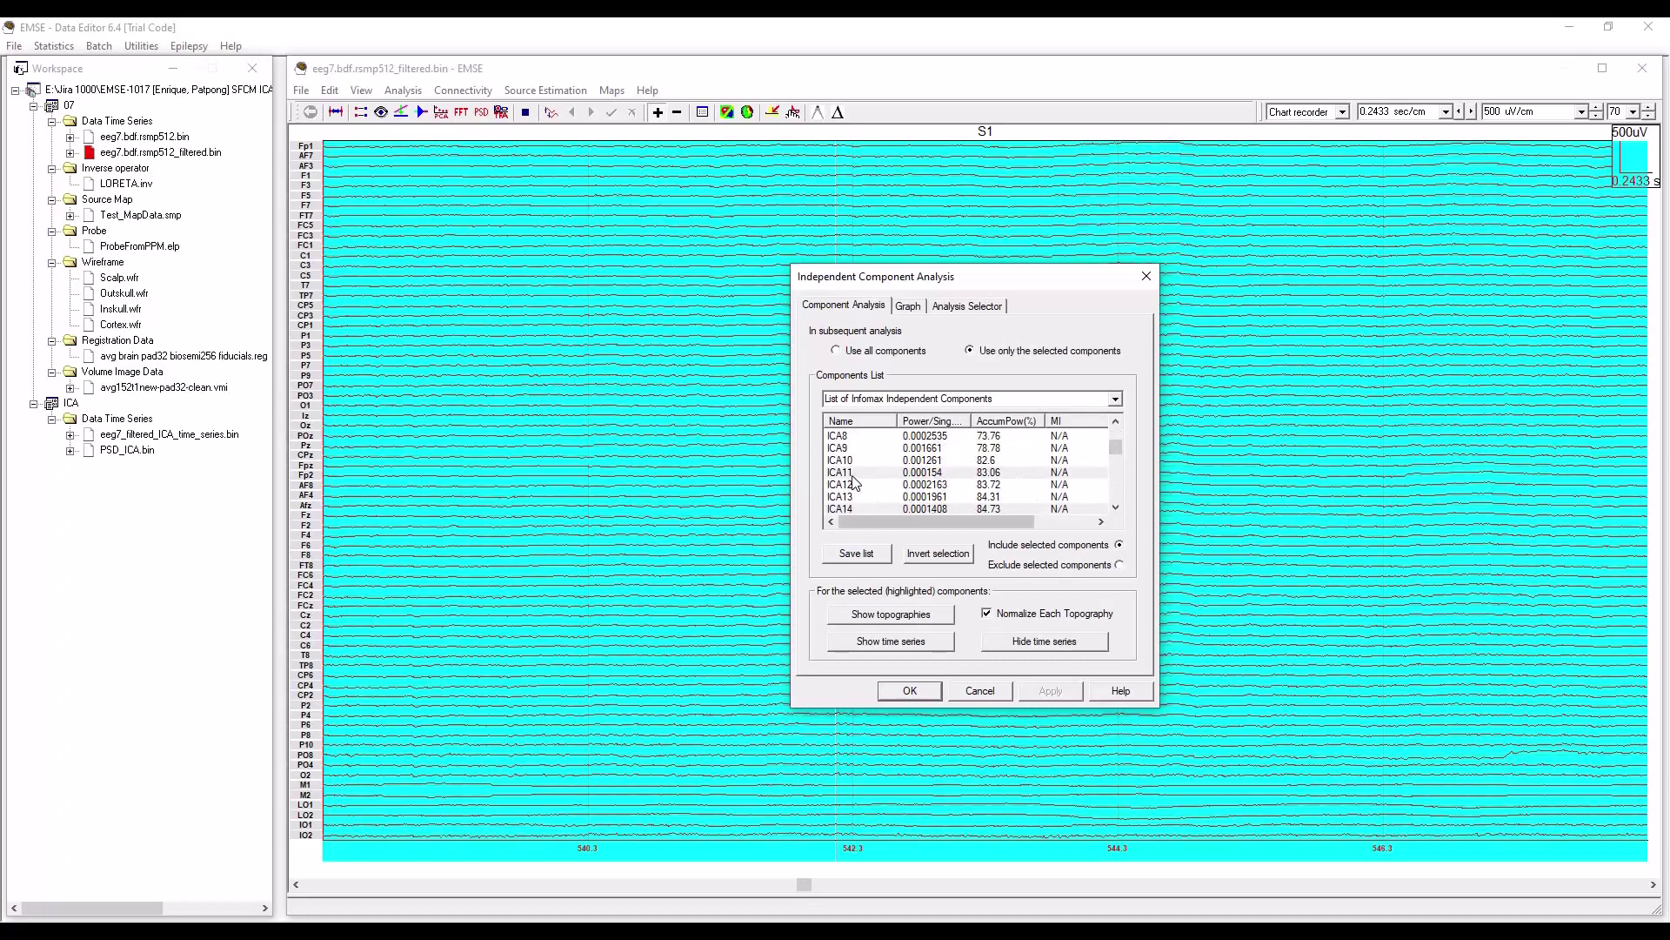
pyautogui.scroll(-5, 1116, 513)
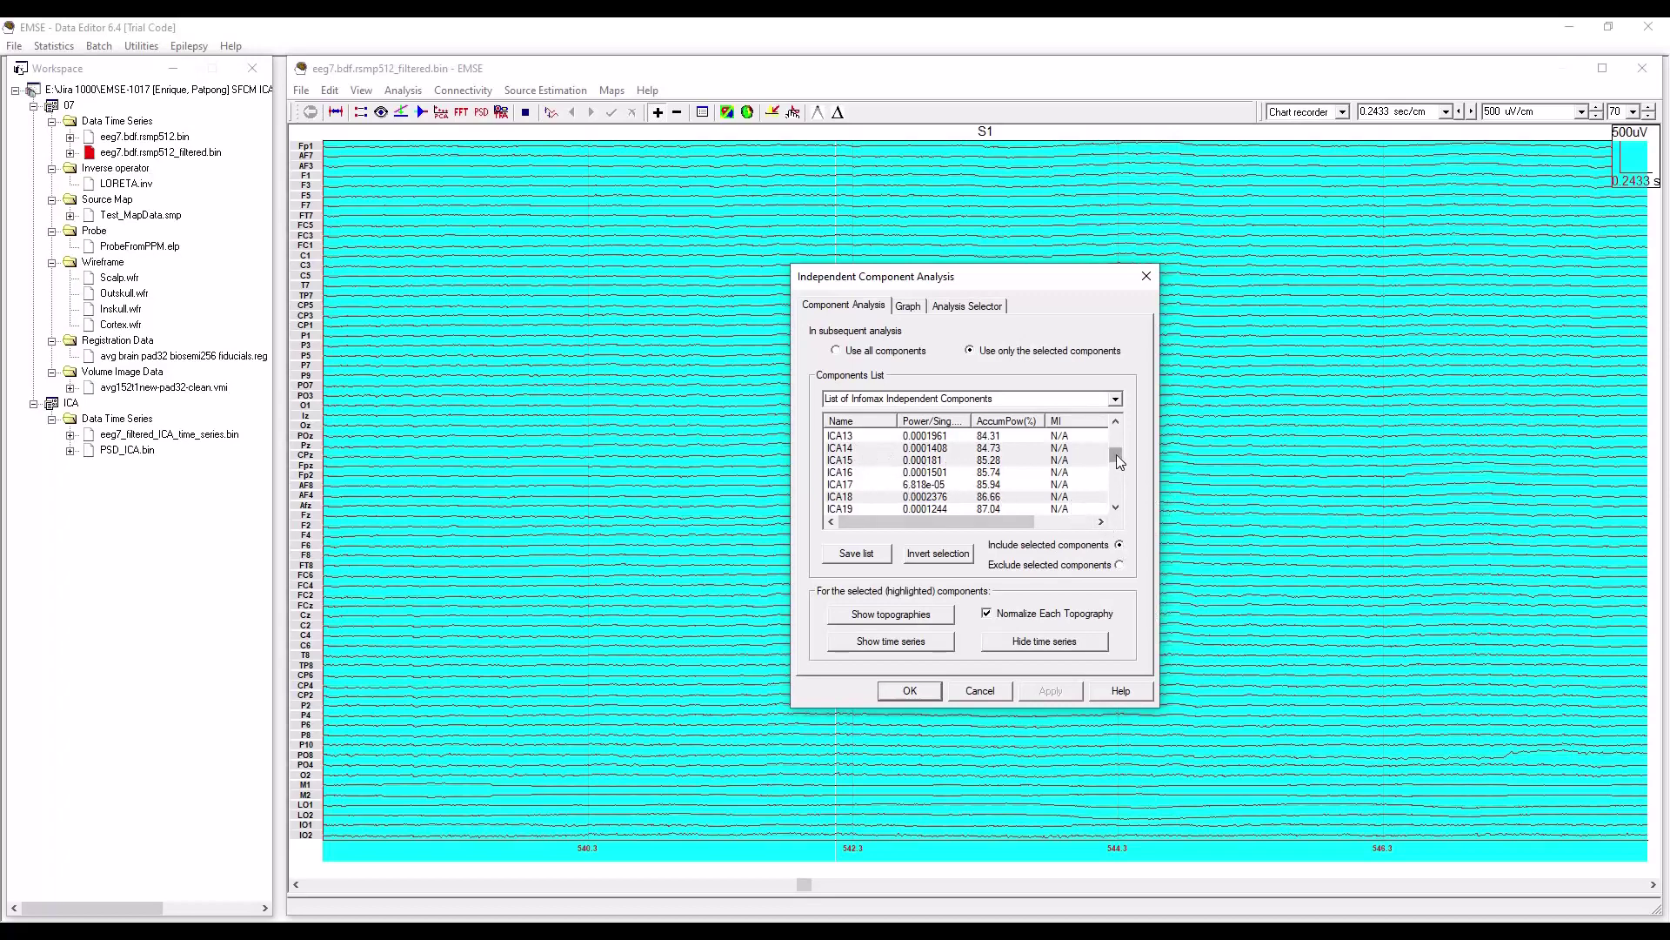
pyautogui.moveTo(1115, 454); pyautogui.dragTo(1115, 435)
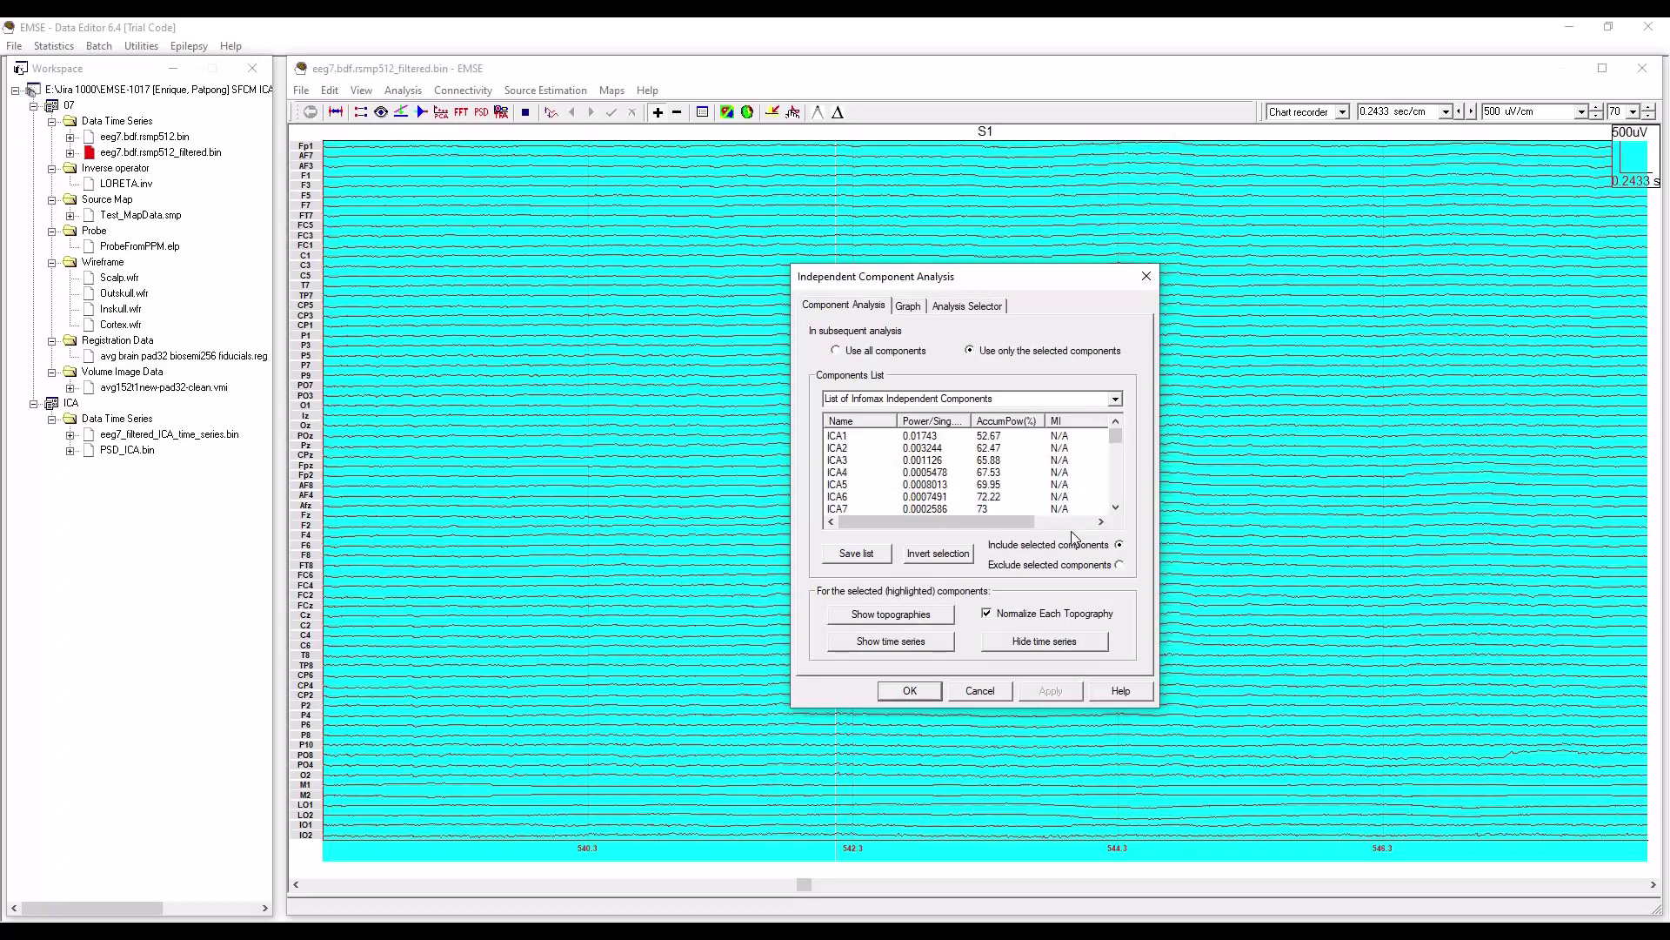
# Step: Show the time series of the selected Infomax components below the EEG and apply the preprocessing list with Spatial InfoMax ICA enabled
pyautogui.click(894, 641)
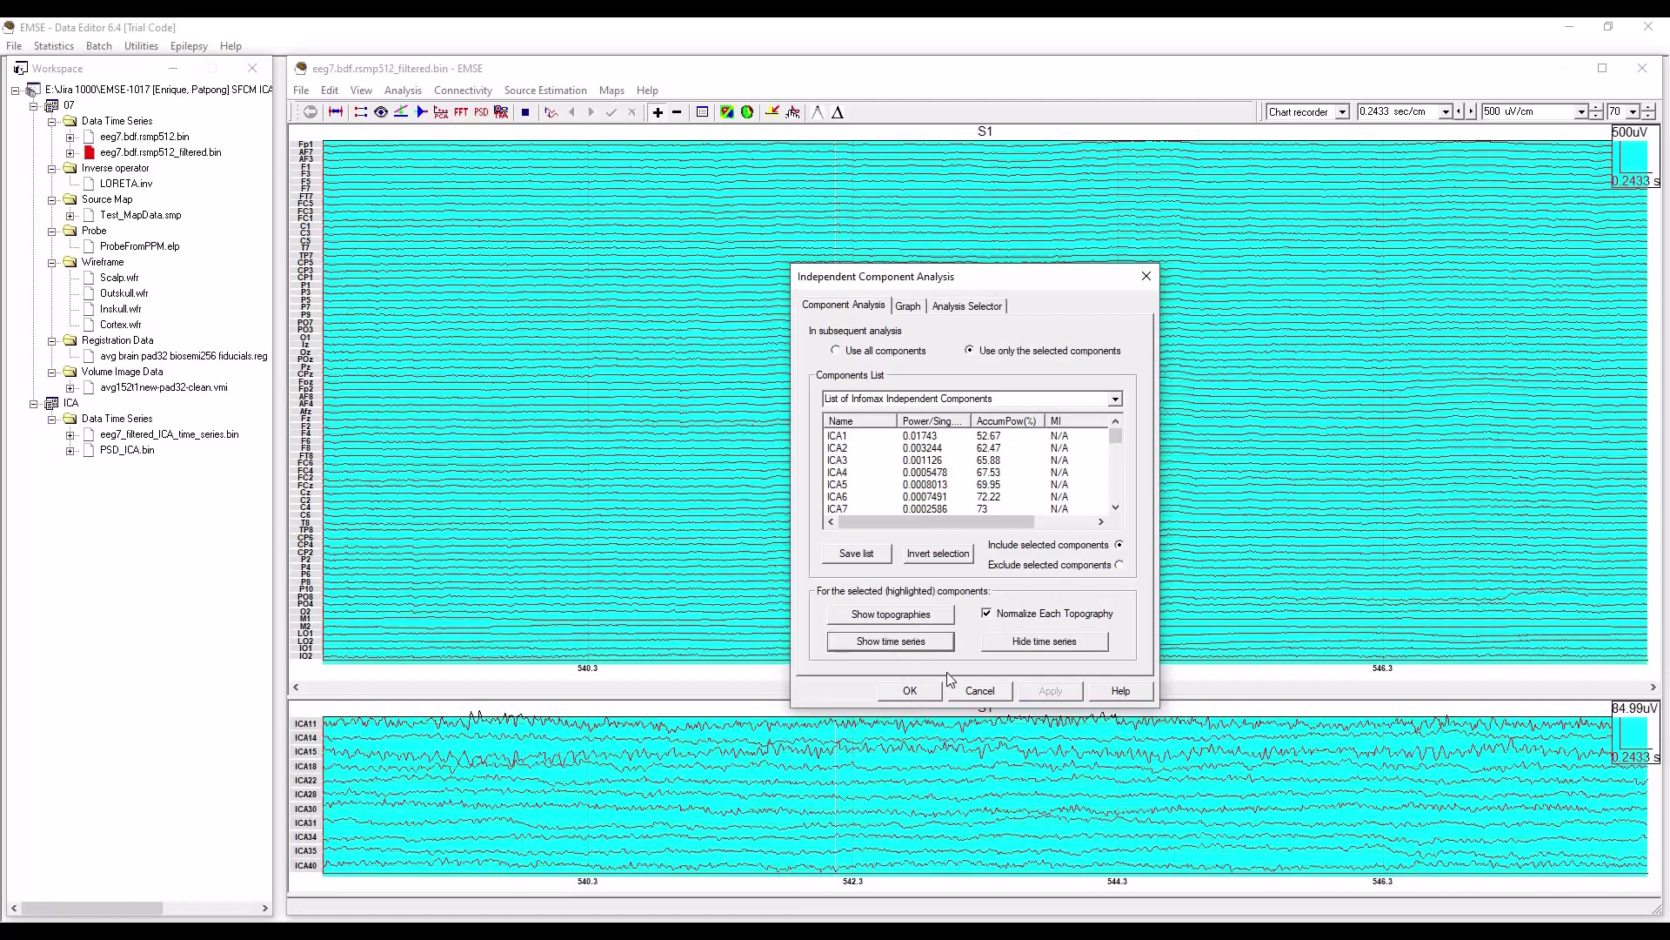
pyautogui.click(911, 691)
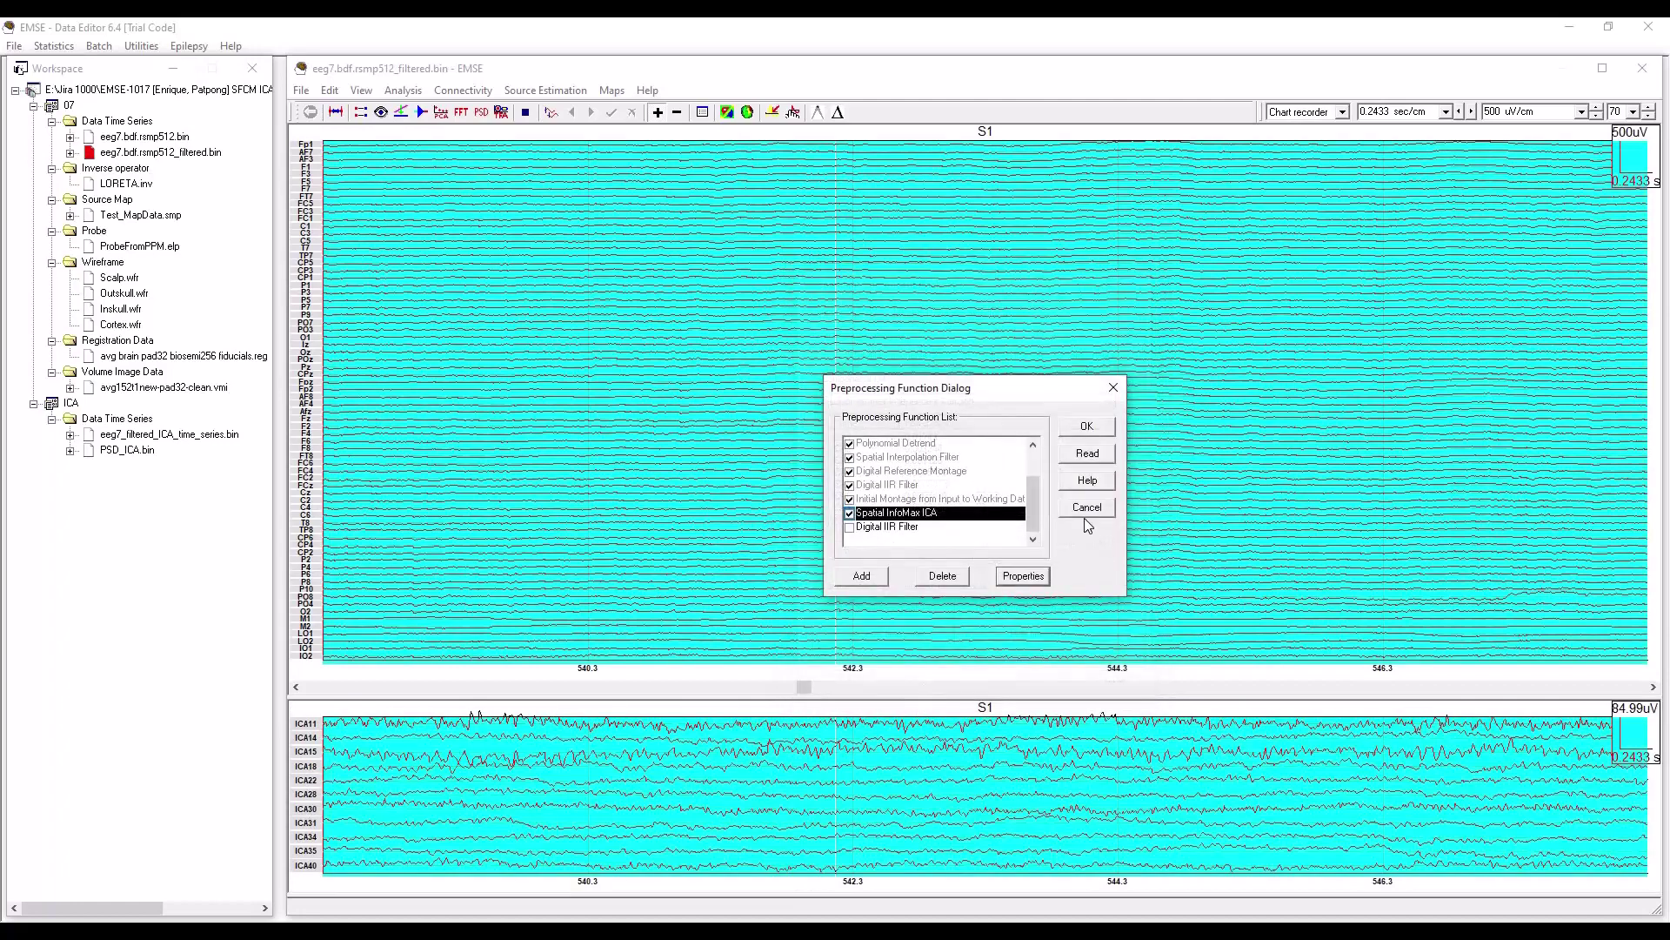
pyautogui.click(1085, 430)
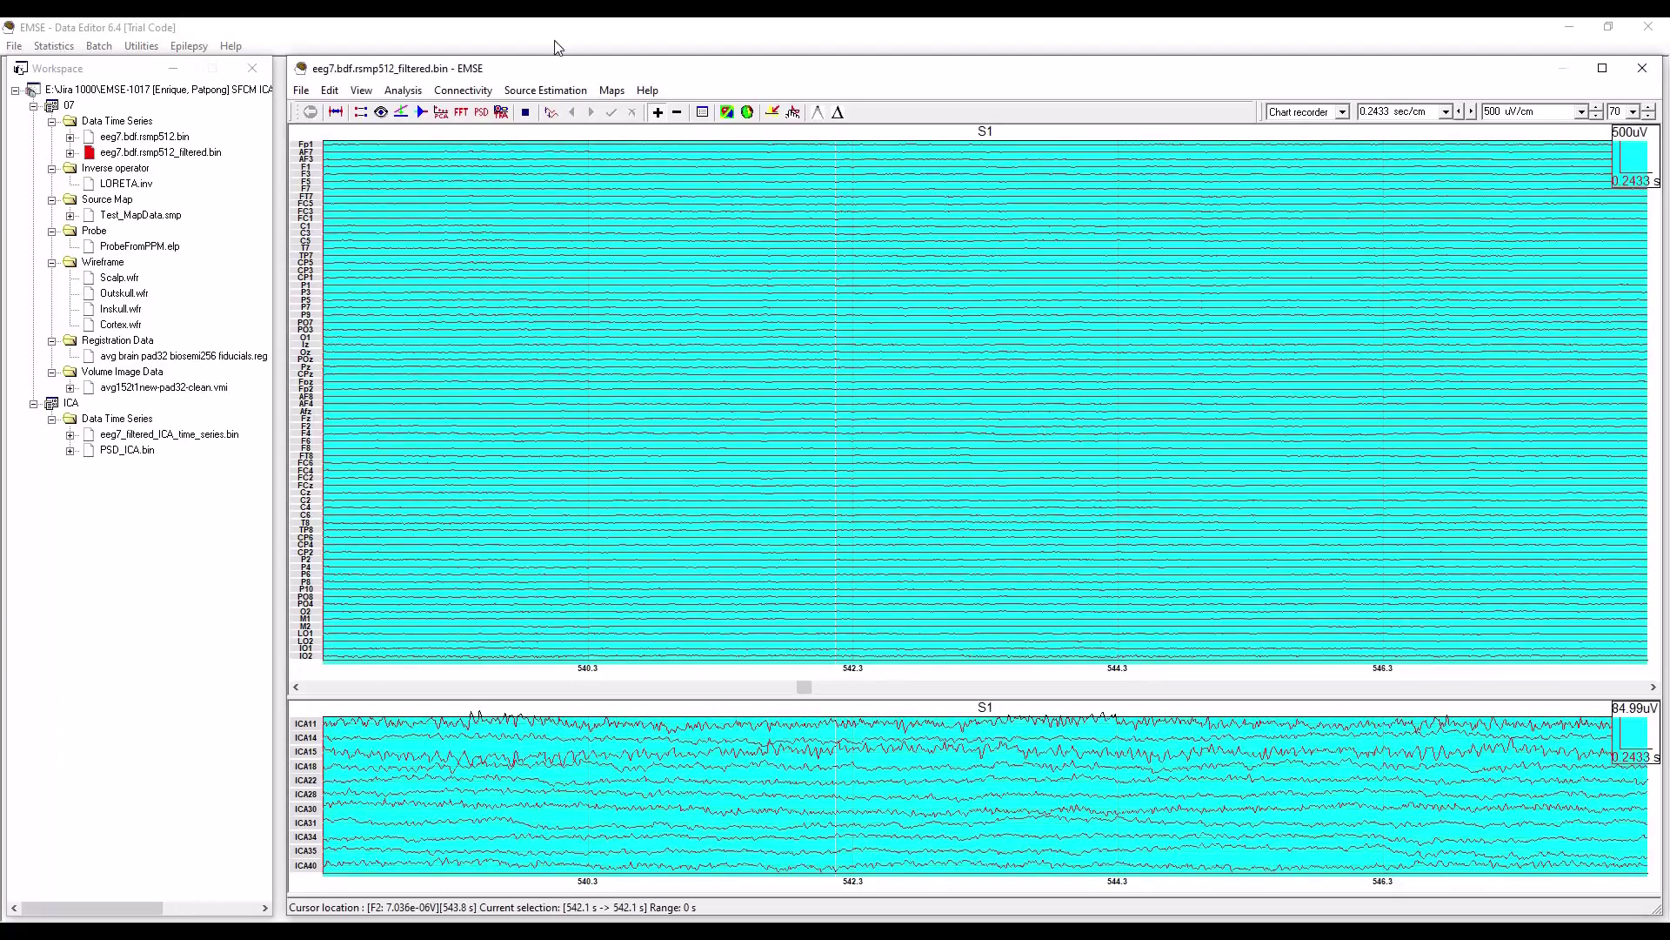
# Step: Look through the available options for saving the time series, component time series and copies of the data without saving anything
pyautogui.click(302, 91)
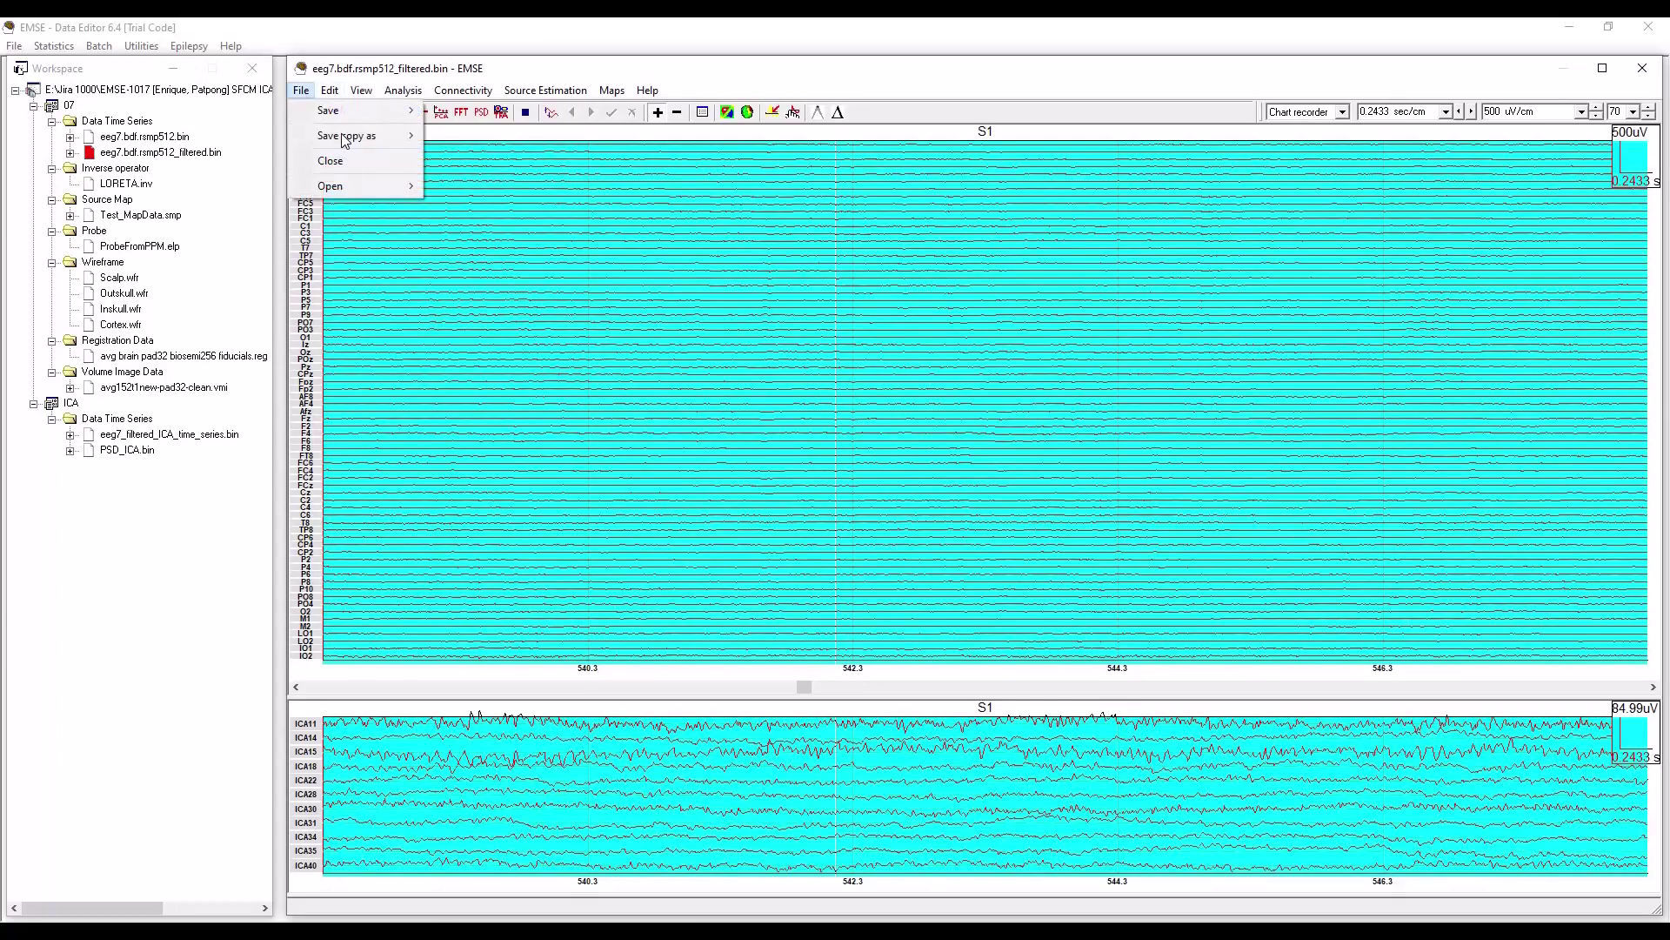
pyautogui.moveTo(345, 140)
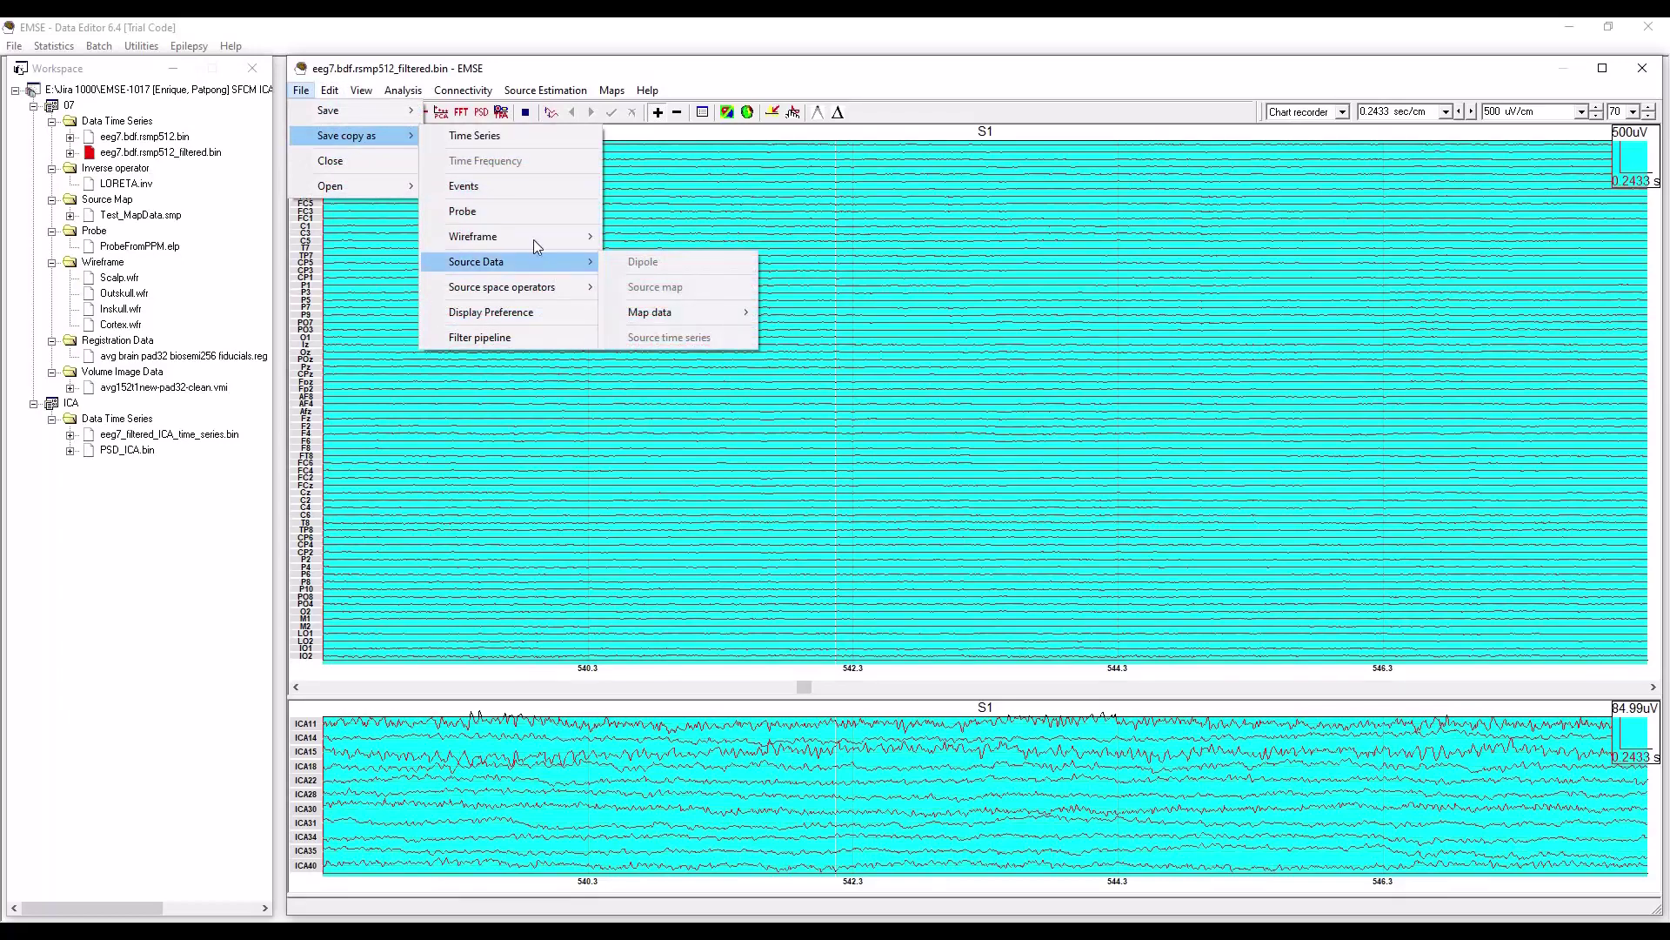
pyautogui.moveTo(379, 115)
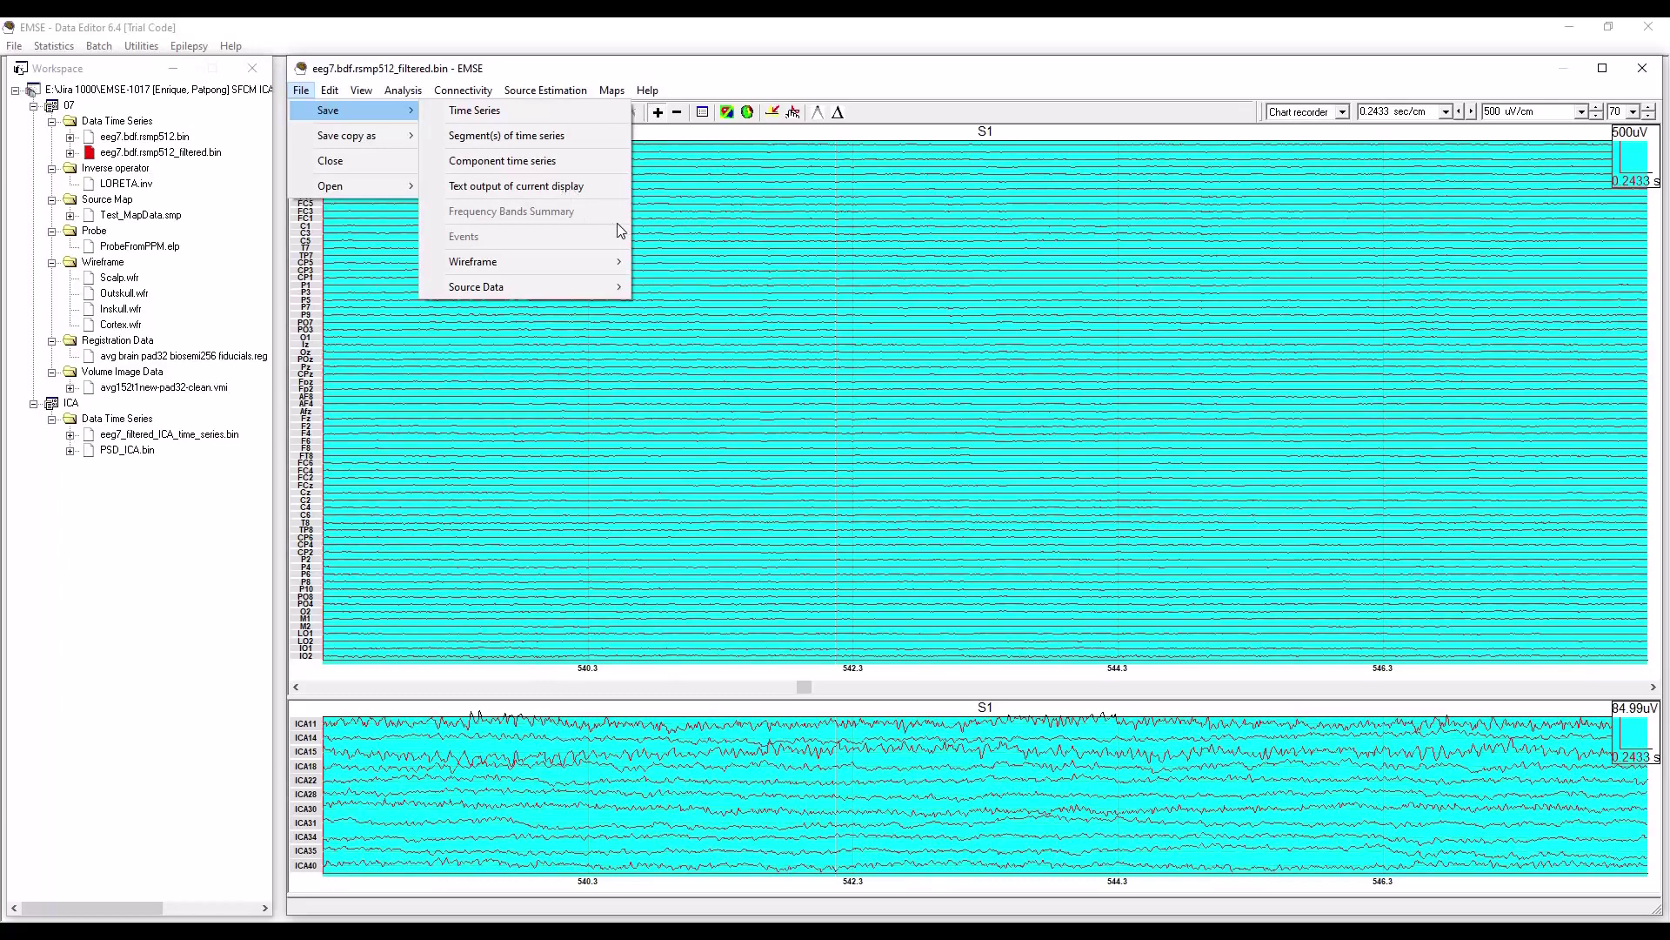
pyautogui.click(615, 386)
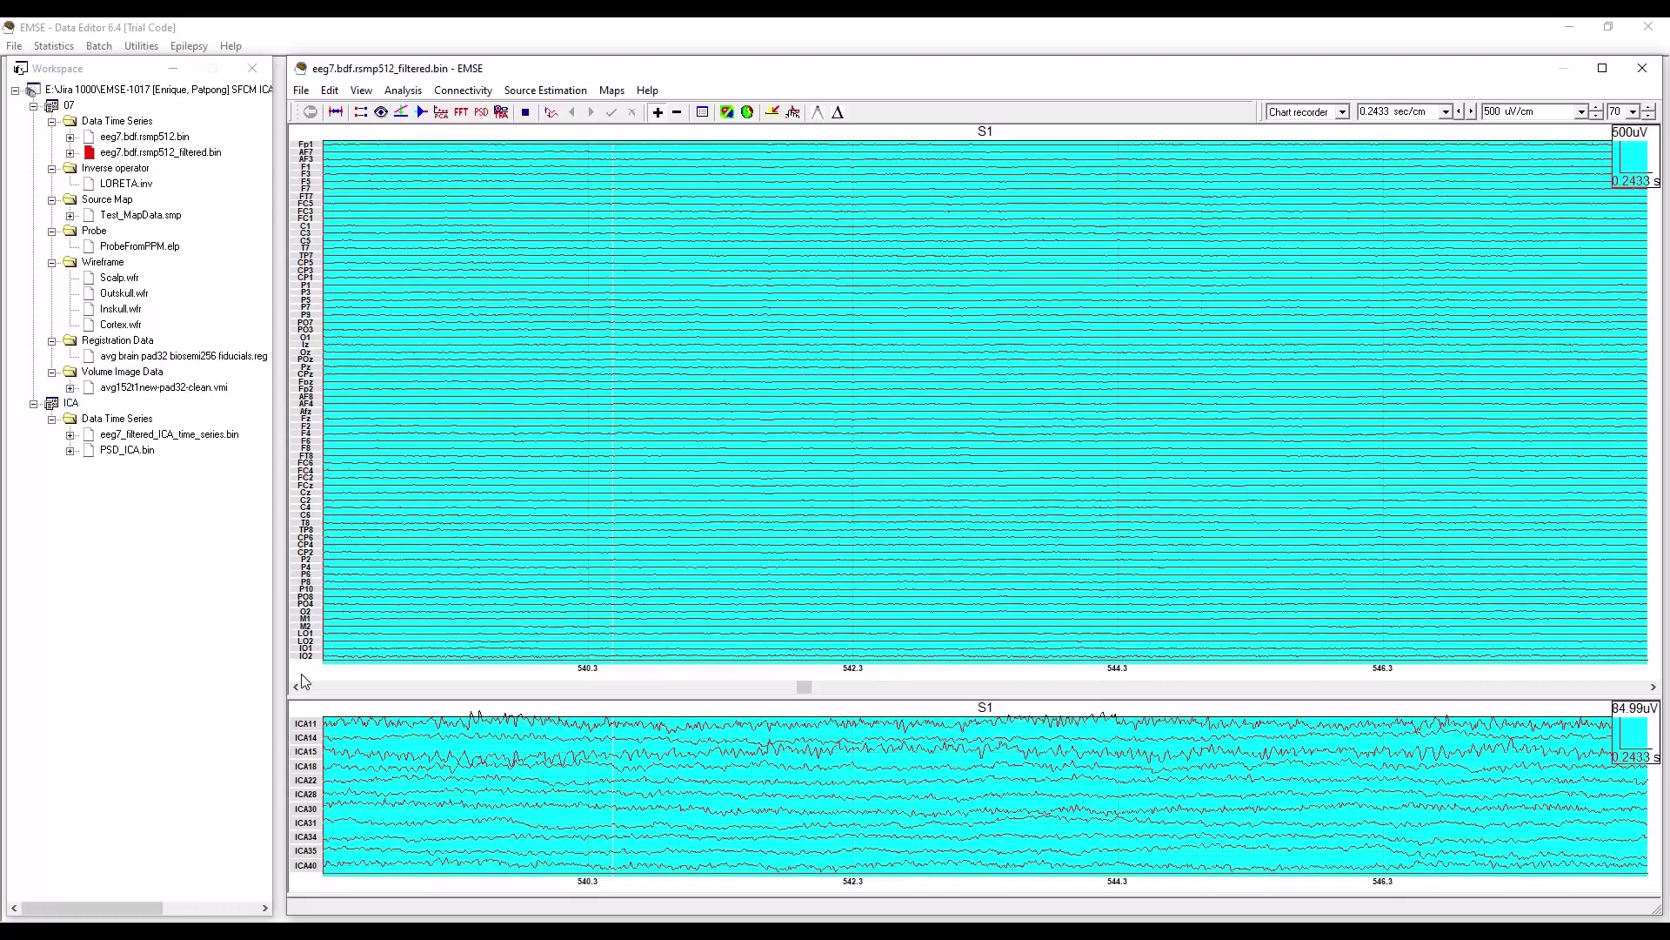
# Step: Load eeg7_filtered_ICA_time_series.bin from the workspace and go to the C1 segment around 958 s
pyautogui.doubleClick(135, 438)
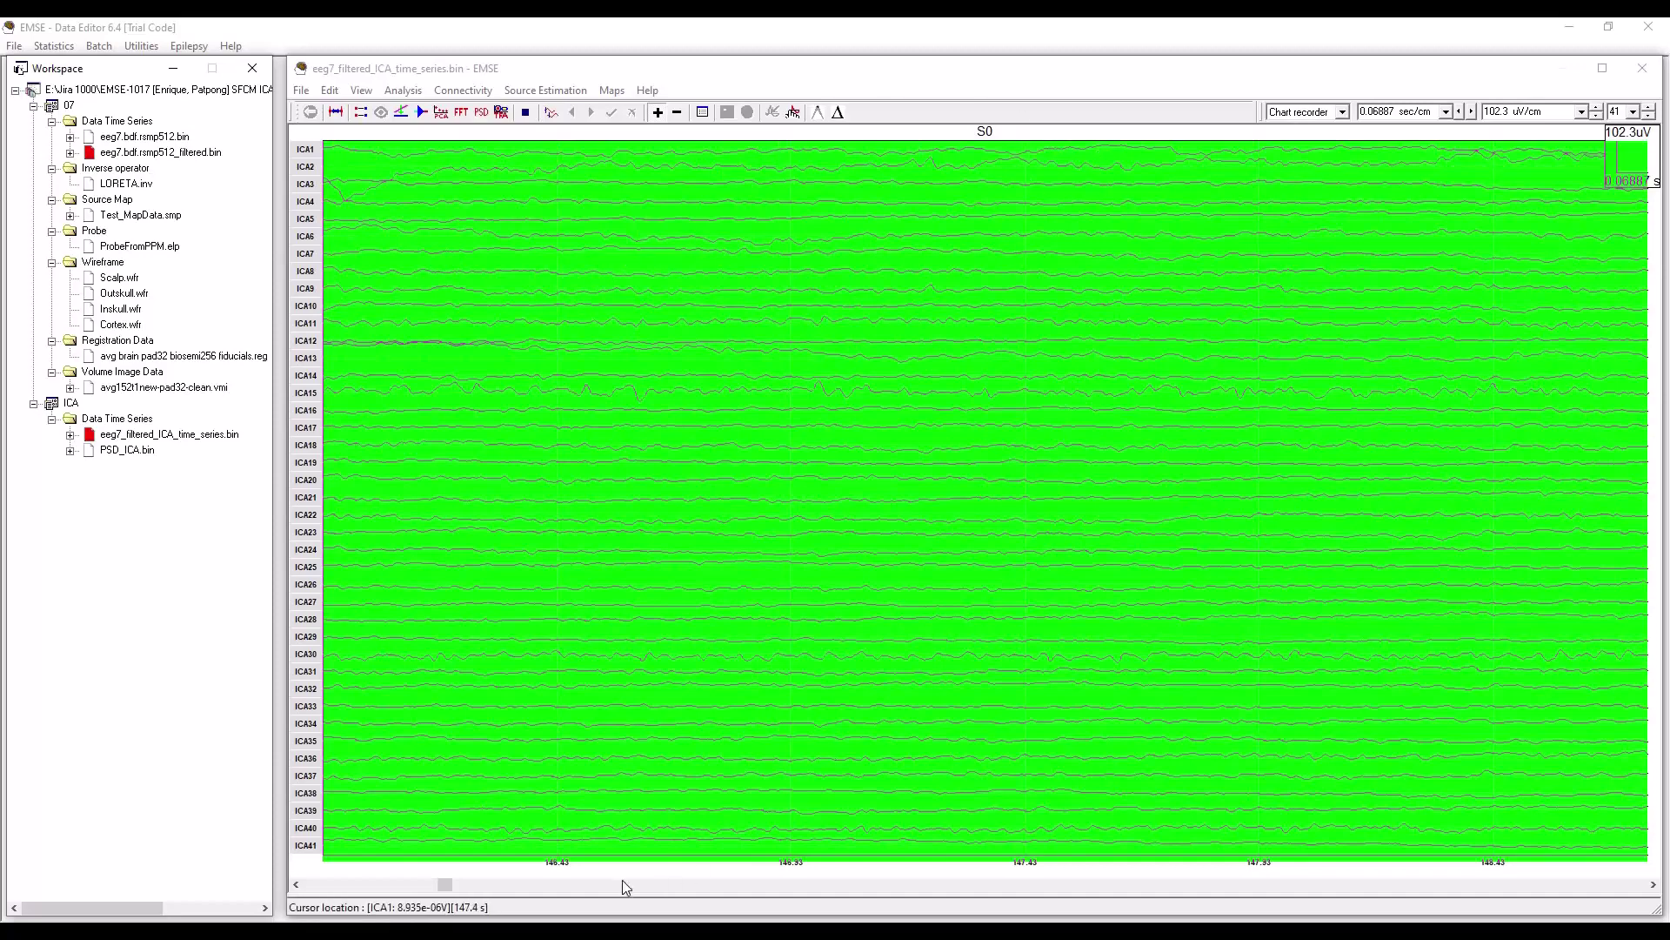
pyautogui.moveTo(443, 886); pyautogui.dragTo(664, 884)
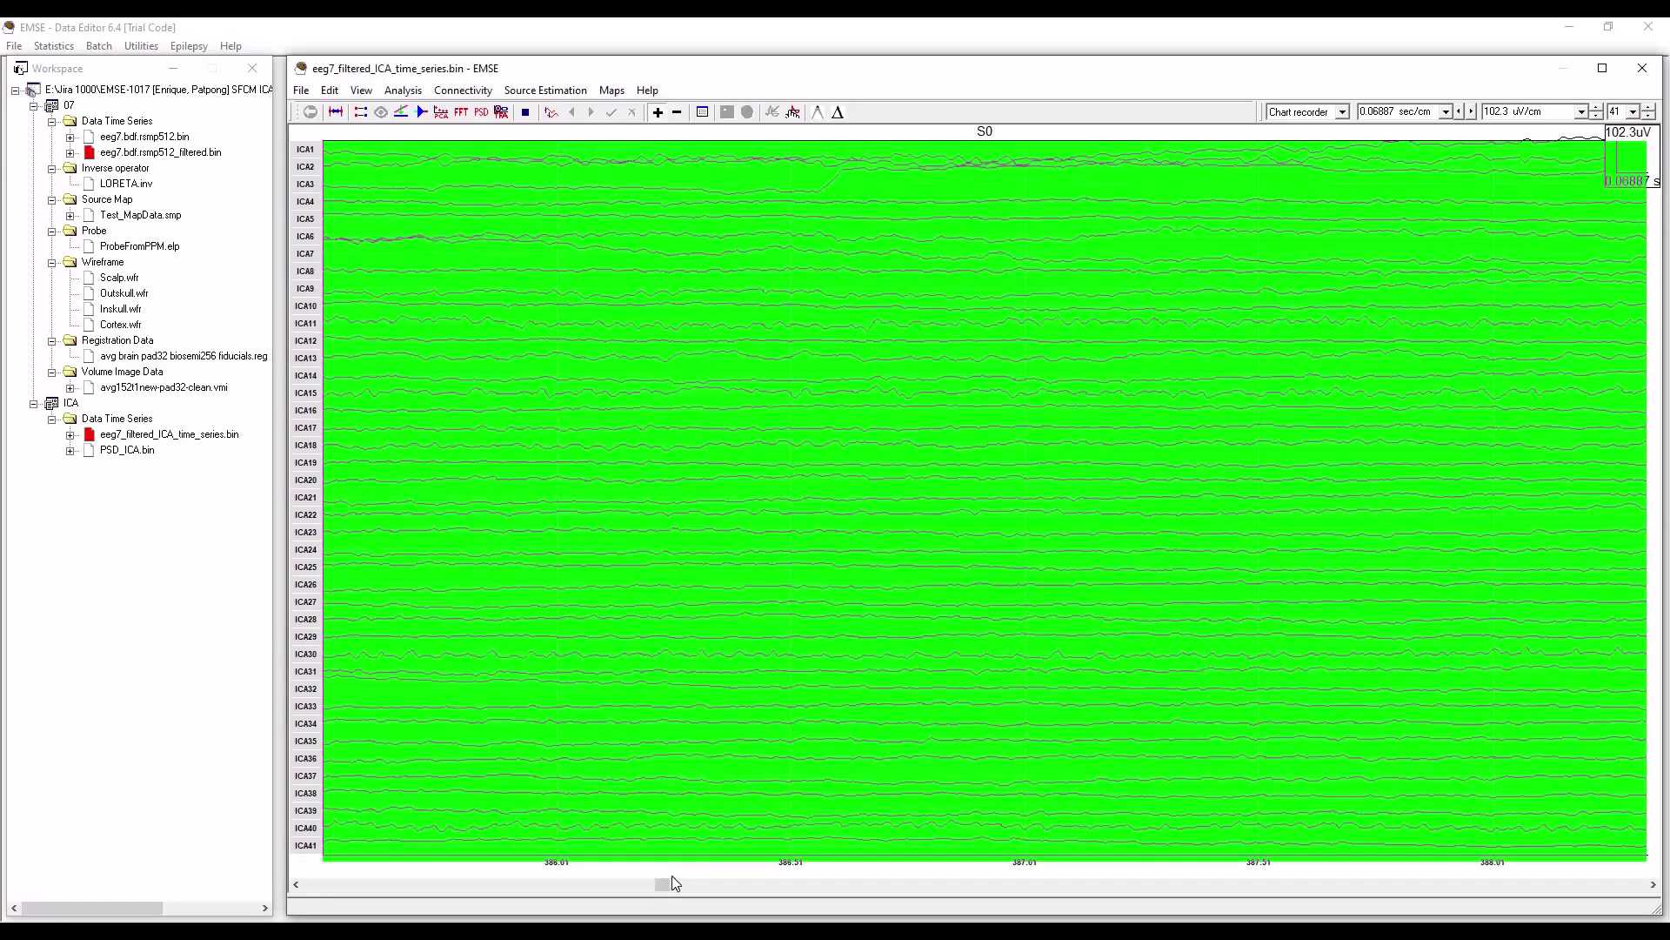
pyautogui.moveTo(666, 883); pyautogui.dragTo(1189, 887)
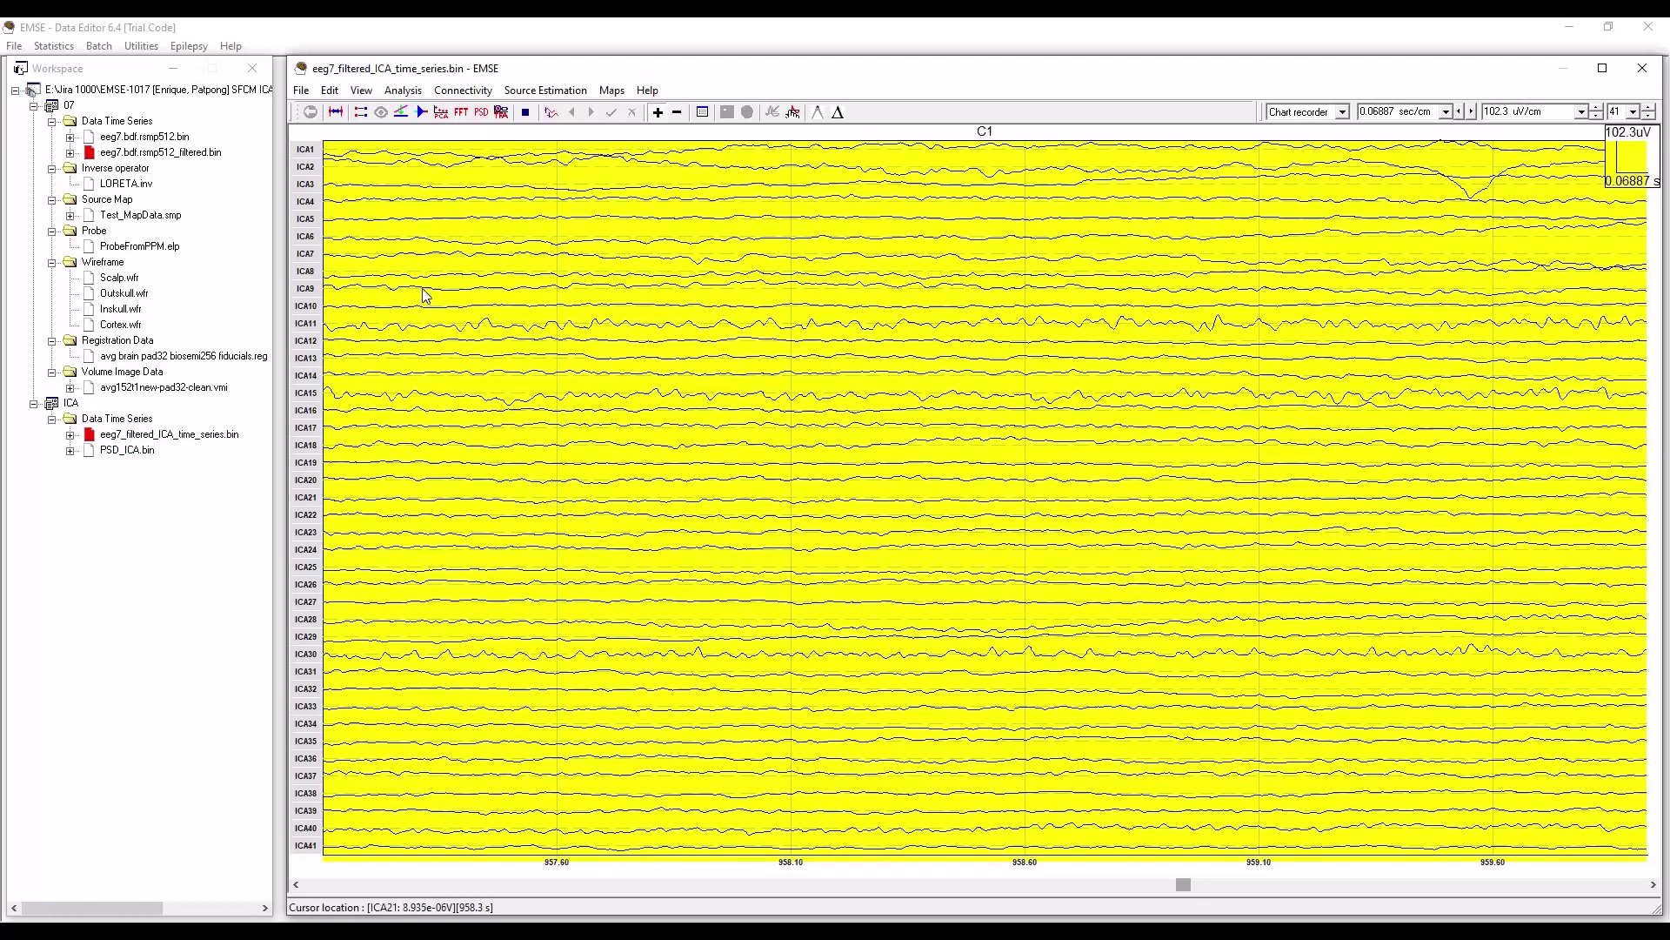
# Step: Start a power spectrum estimation of the ICA time series with data windows consecutive within segments
pyautogui.click(404, 91)
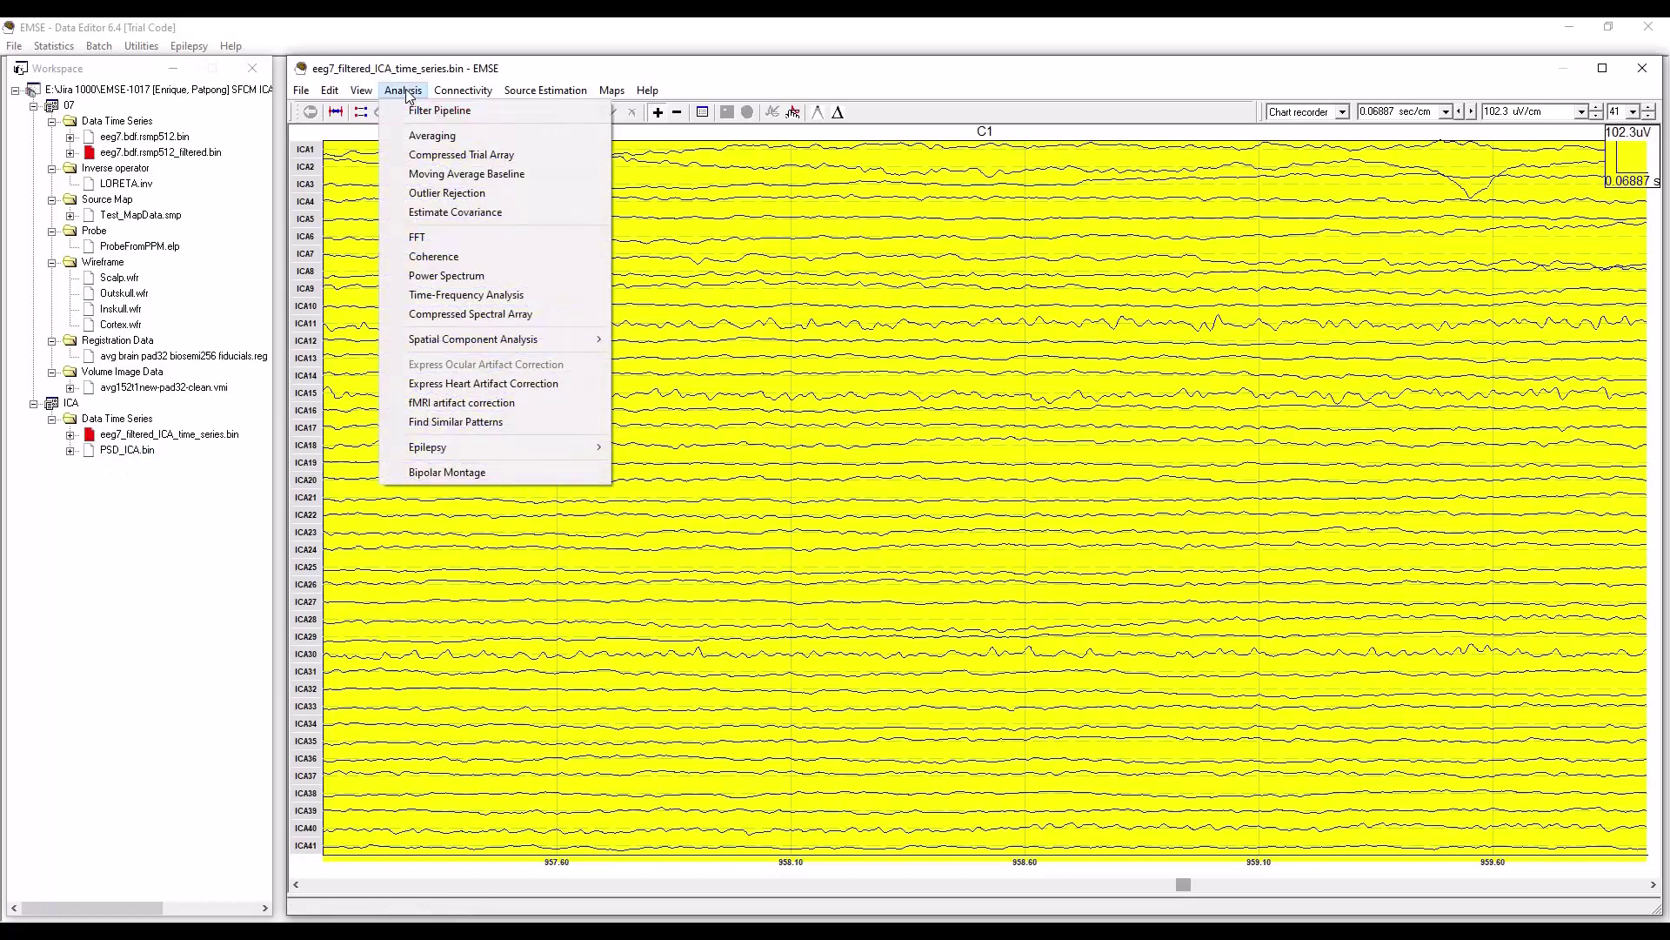
pyautogui.click(505, 276)
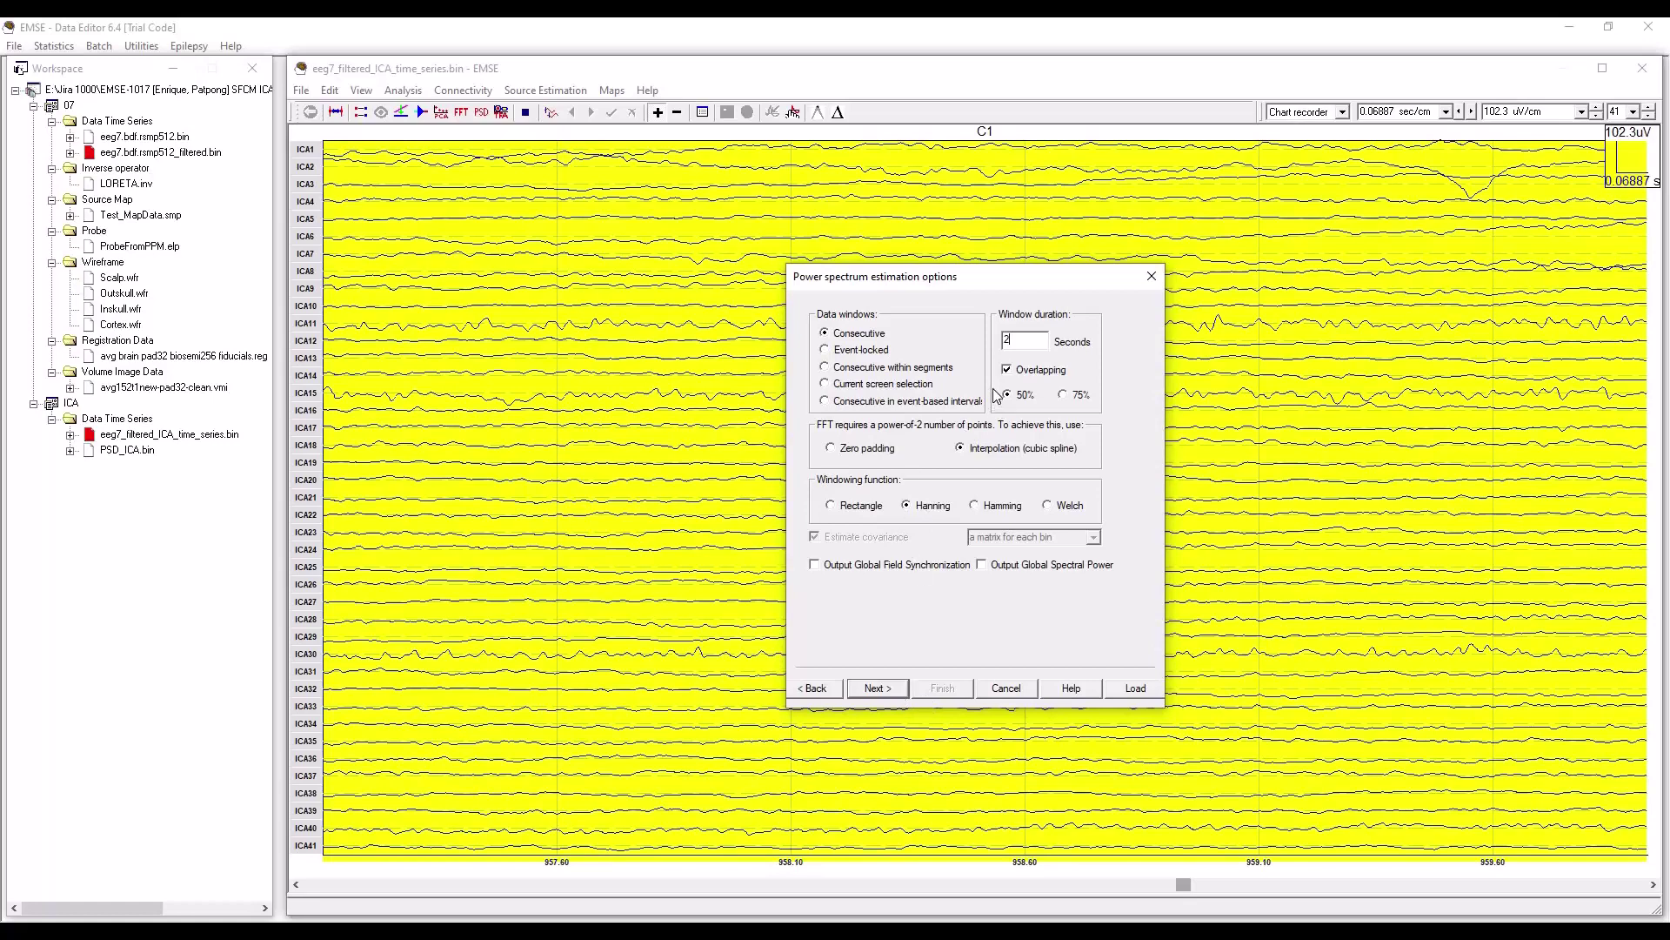
pyautogui.click(825, 368)
pyautogui.click(878, 688)
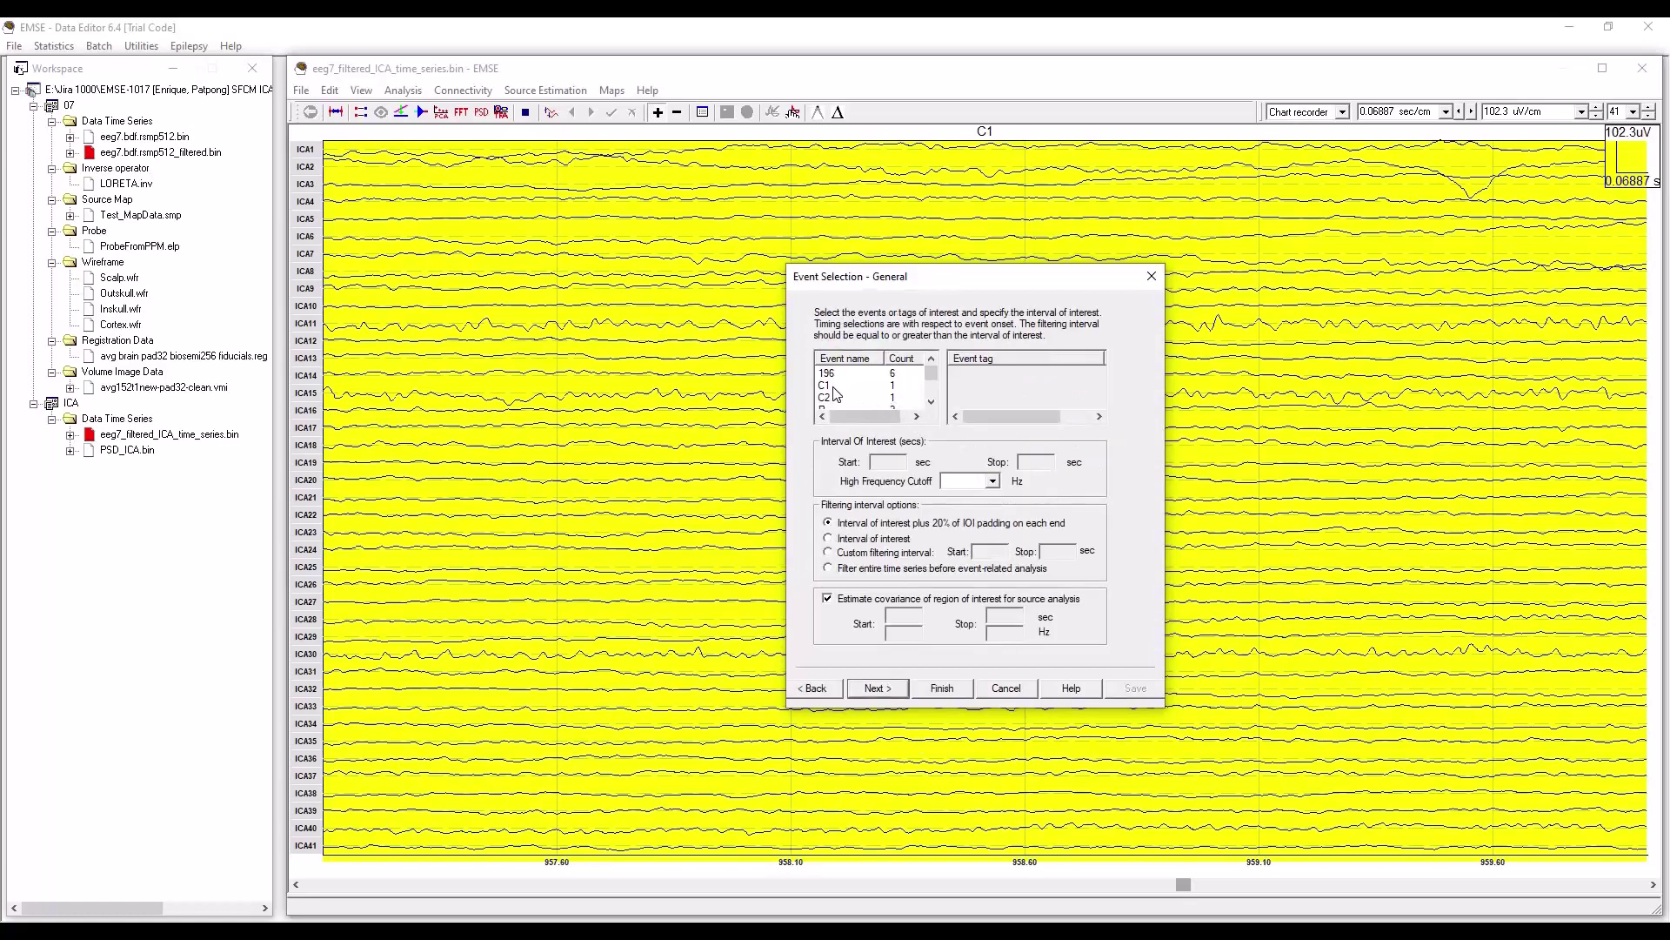
# Step: Select events C1, C2, R, S0 and S1 as the events of interest for the power spectrum
pyautogui.click(833, 387)
pyautogui.click(931, 401)
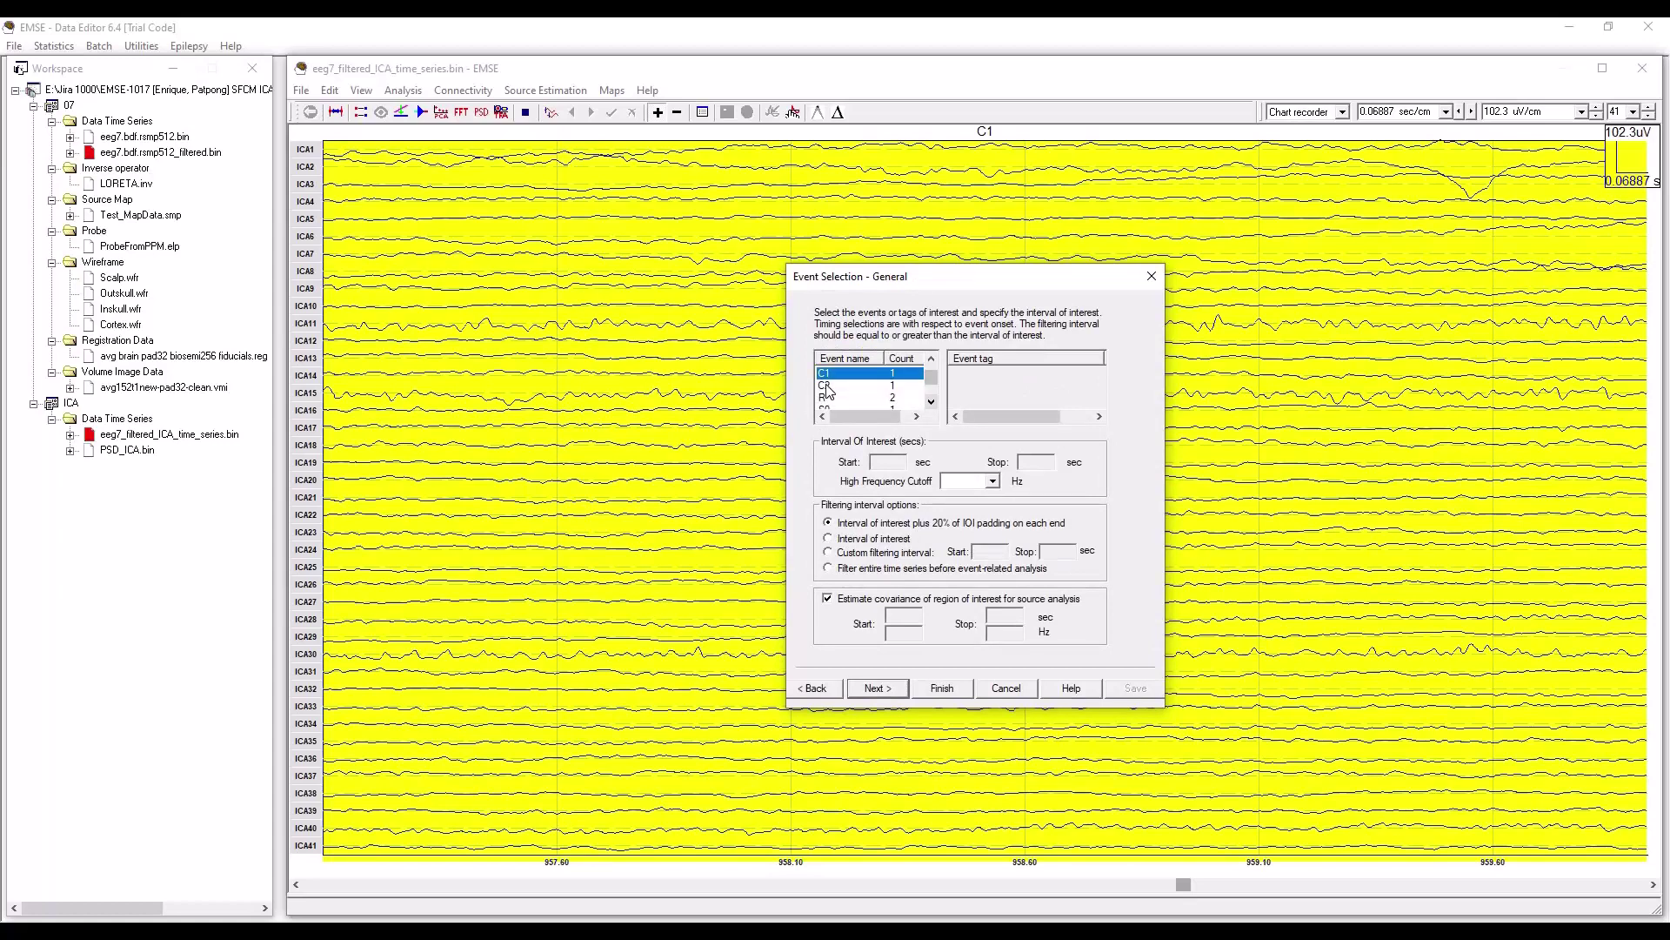
pyautogui.keyDown('ctrl'); pyautogui.click(827, 387); pyautogui.keyUp('ctrl')
pyautogui.keyDown('ctrl'); pyautogui.click(835, 397); pyautogui.keyUp('ctrl')
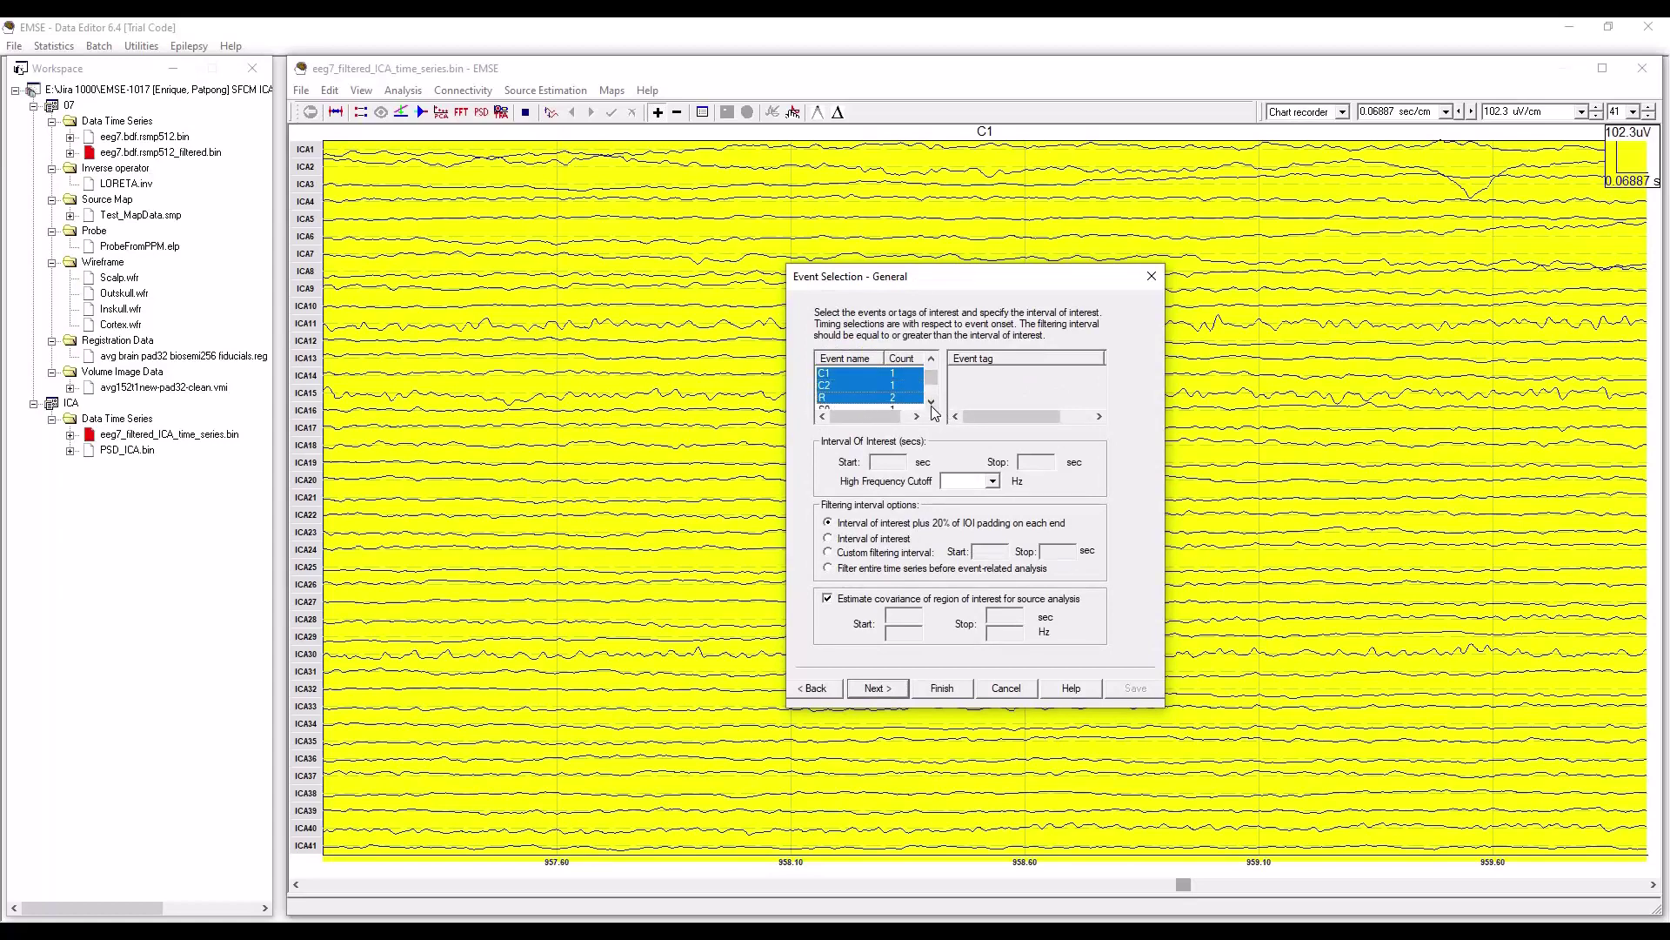
pyautogui.keyDown('ctrl'); pyautogui.click(830, 406); pyautogui.keyUp('ctrl')
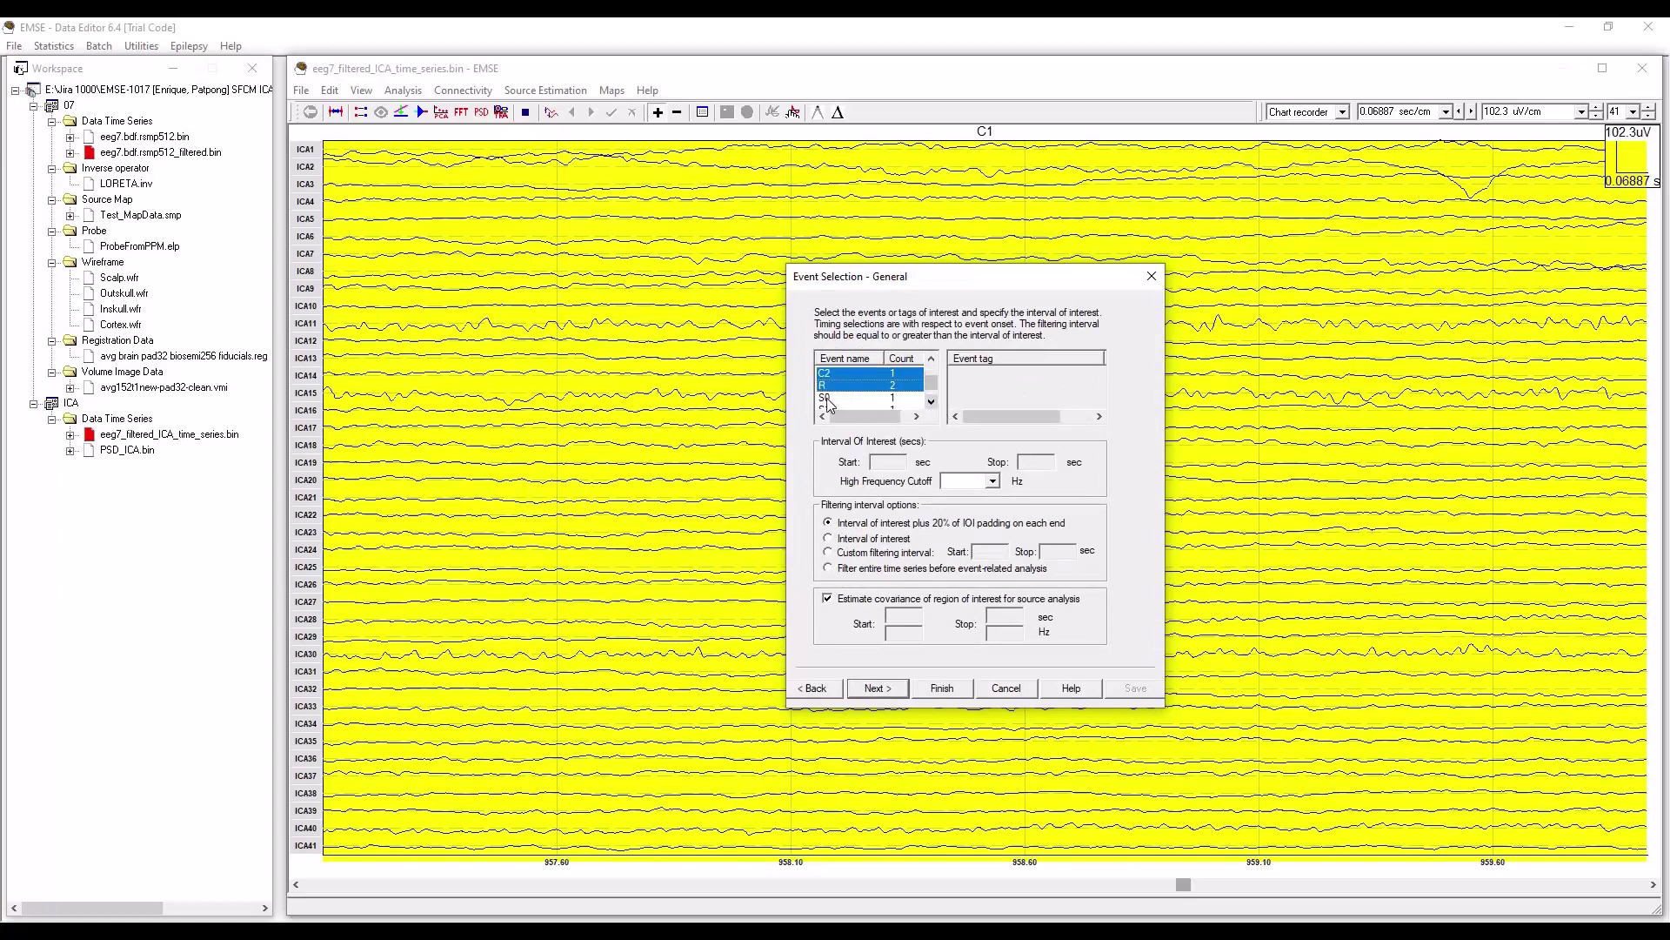
pyautogui.click(932, 402)
pyautogui.keyDown('ctrl'); pyautogui.click(868, 396); pyautogui.keyUp('ctrl')
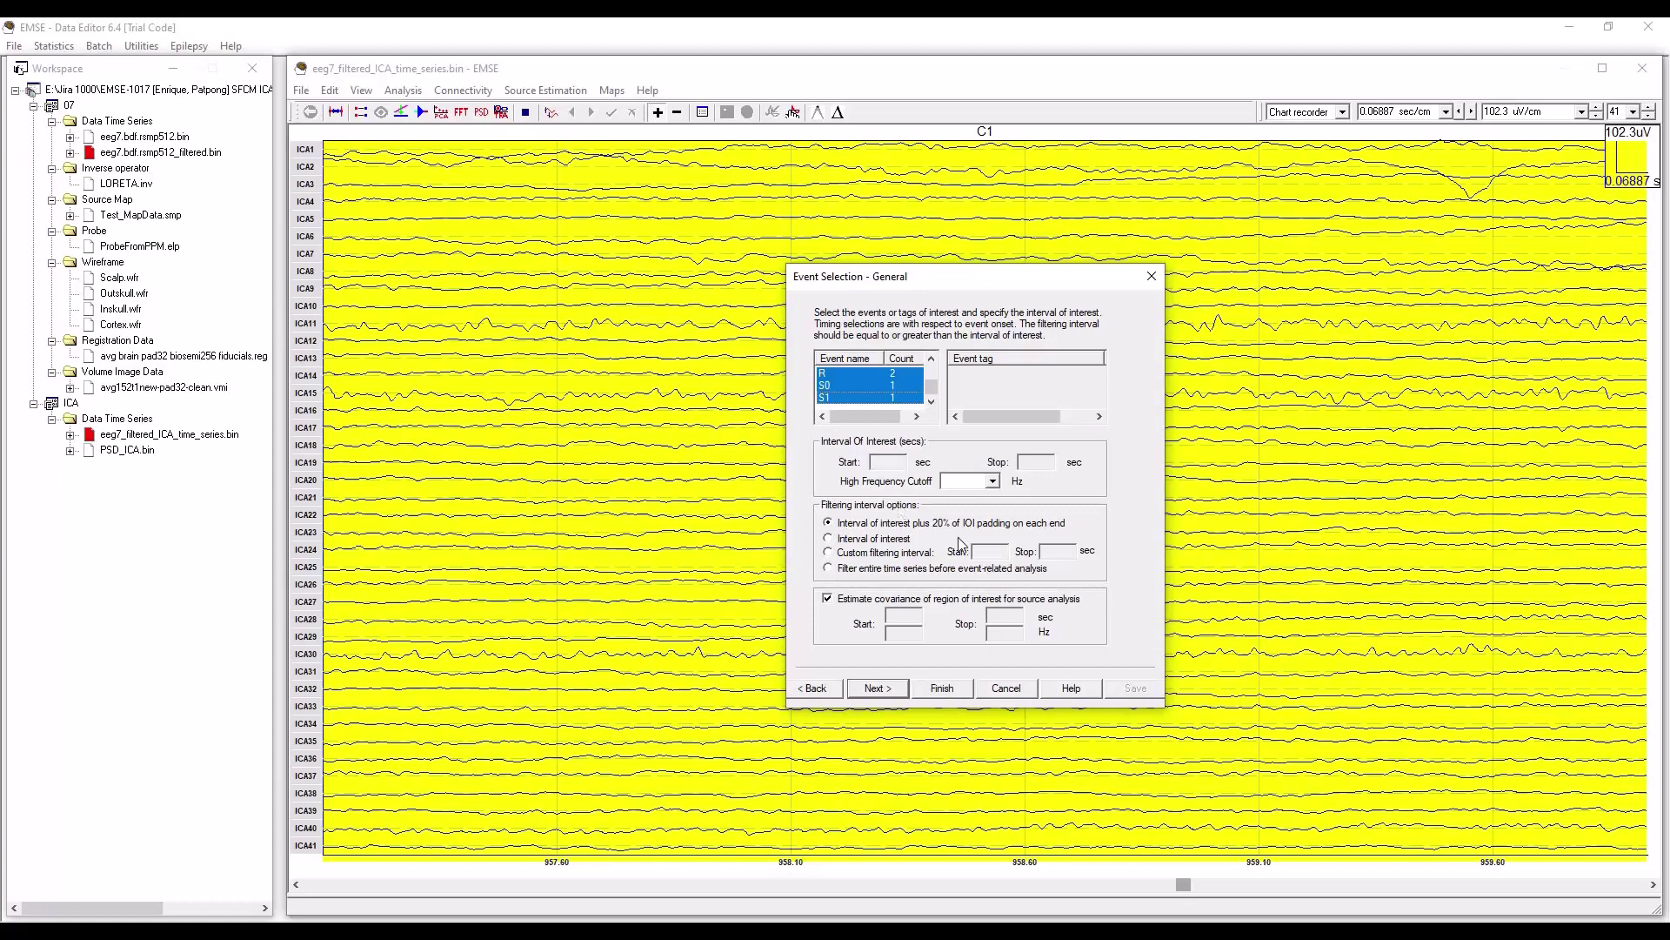
# Step: Set the filtering interval to the interval of interest, and review the data acceptance and baseline settings before cancelling the power spectrum setup
pyautogui.click(830, 539)
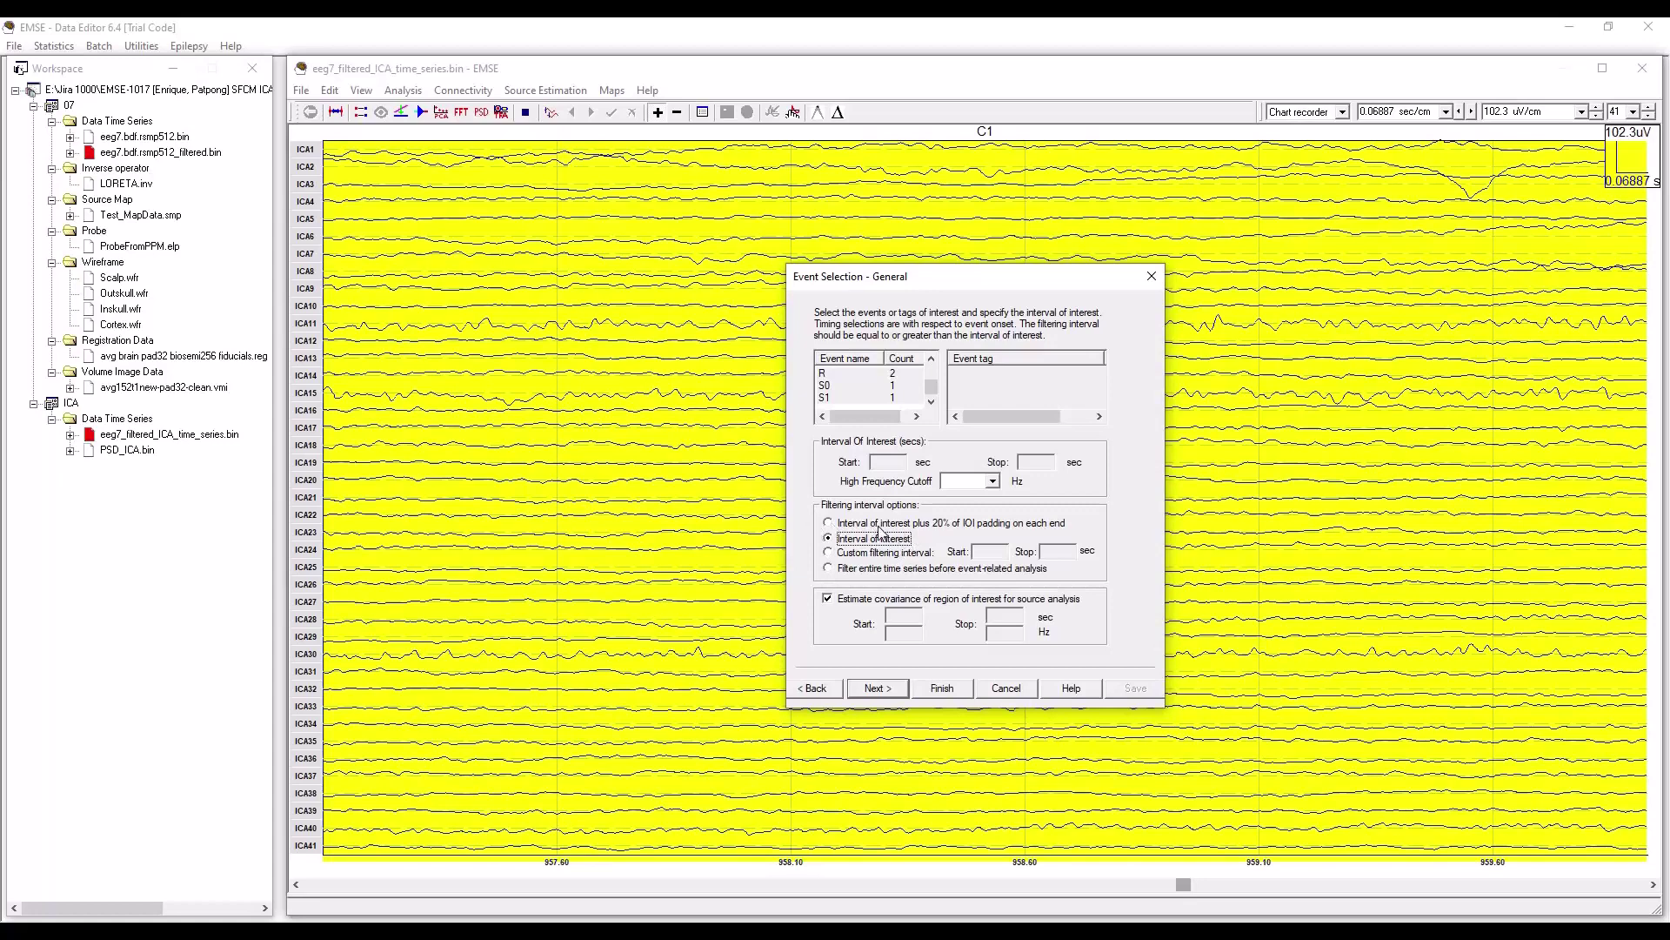
pyautogui.click(877, 691)
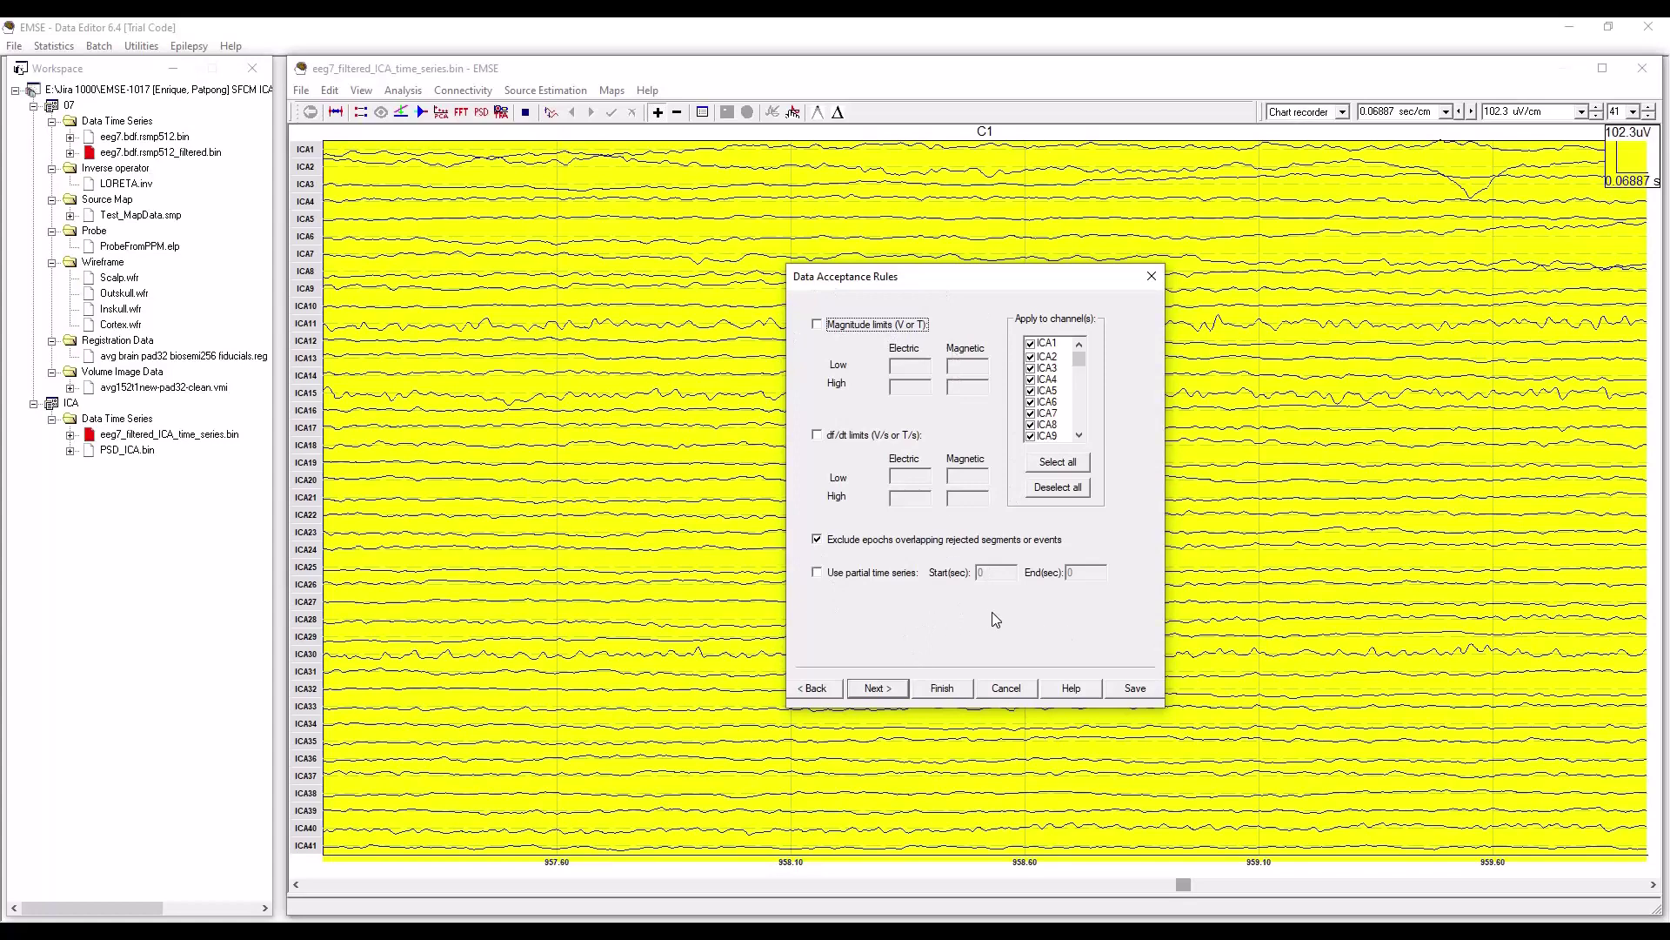
pyautogui.click(878, 688)
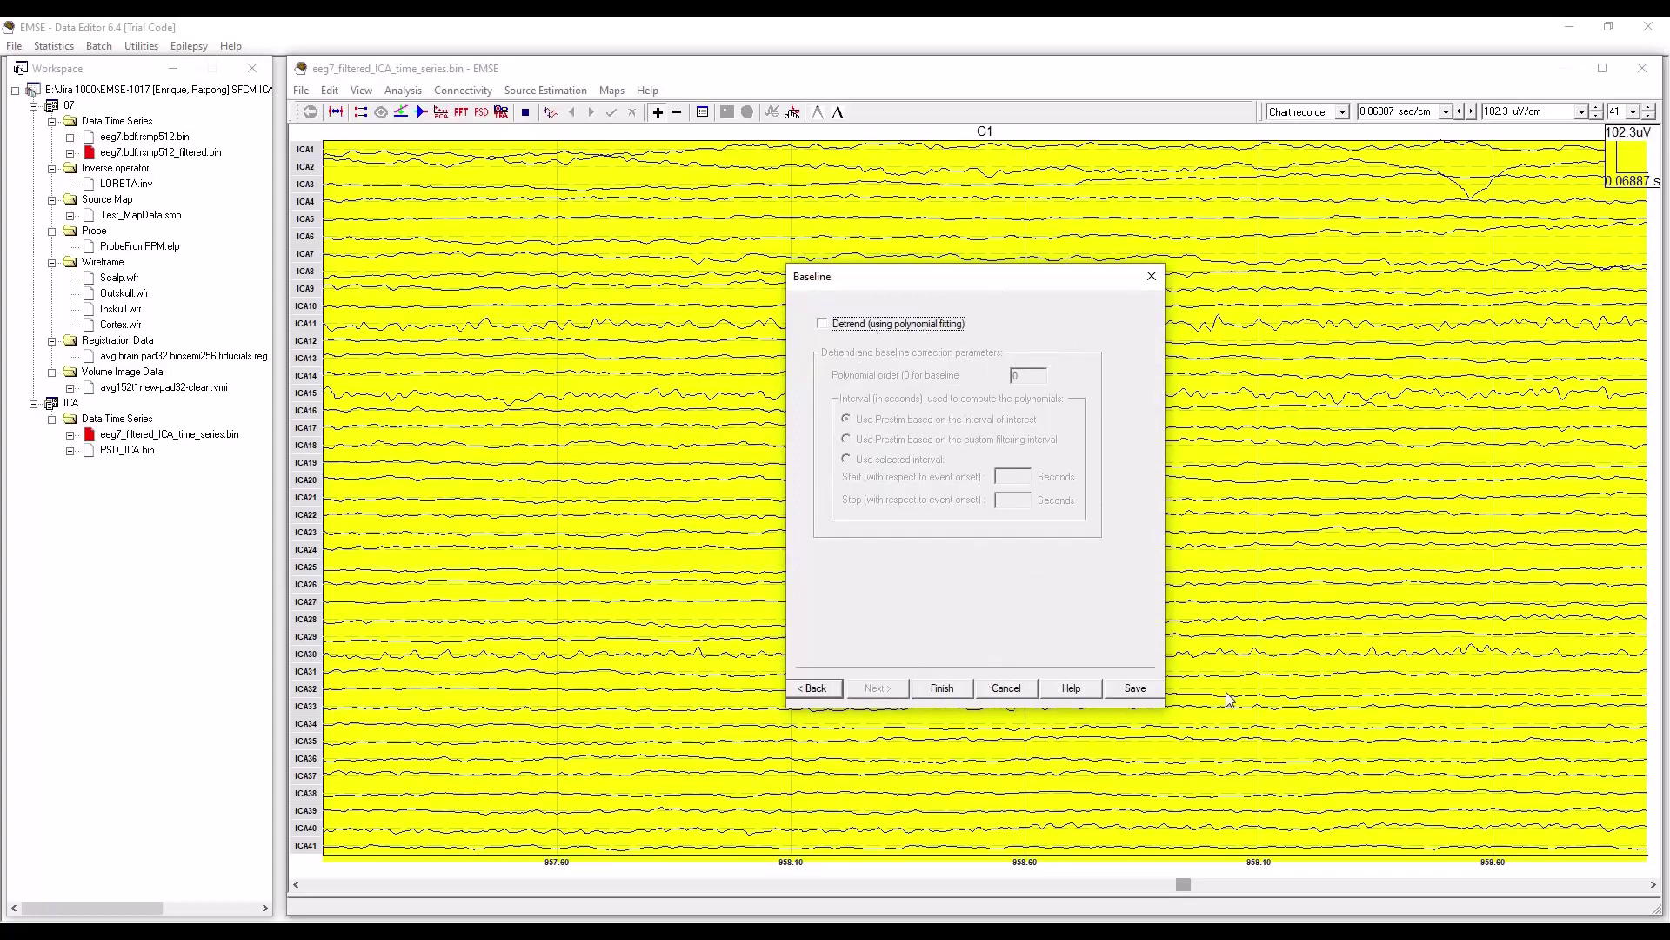
pyautogui.click(1016, 691)
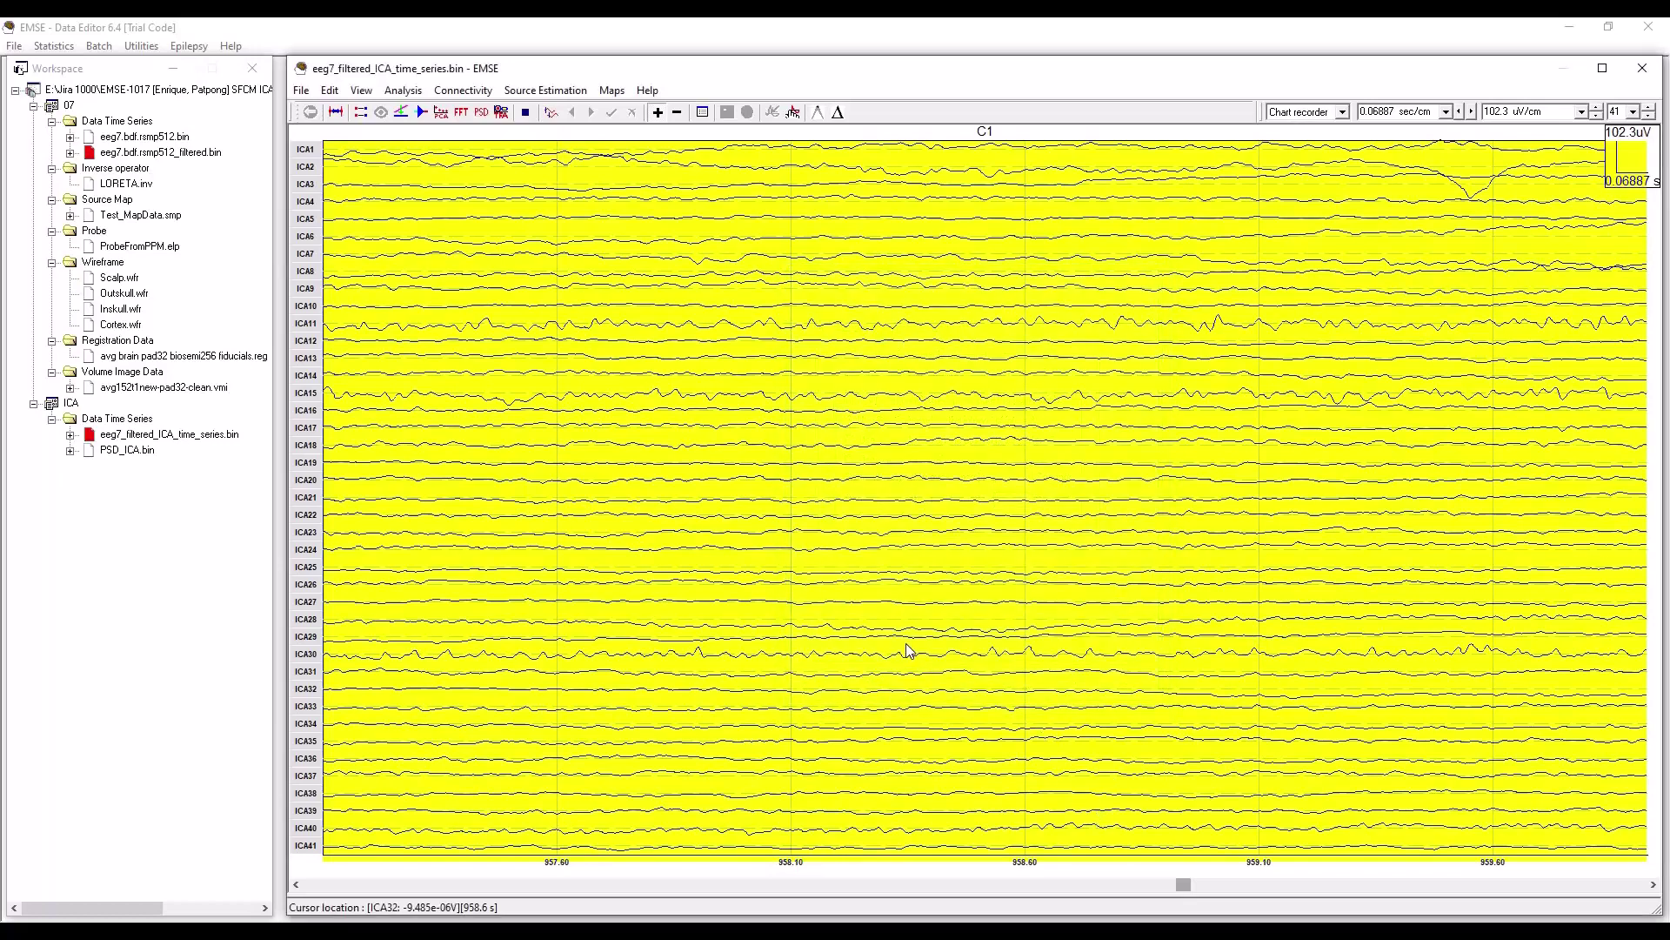
# Step: Load PSD_ICA.bin from the workspace and turn on the display of all ICA channels in the superimposed spectrum plot
pyautogui.doubleClick(121, 454)
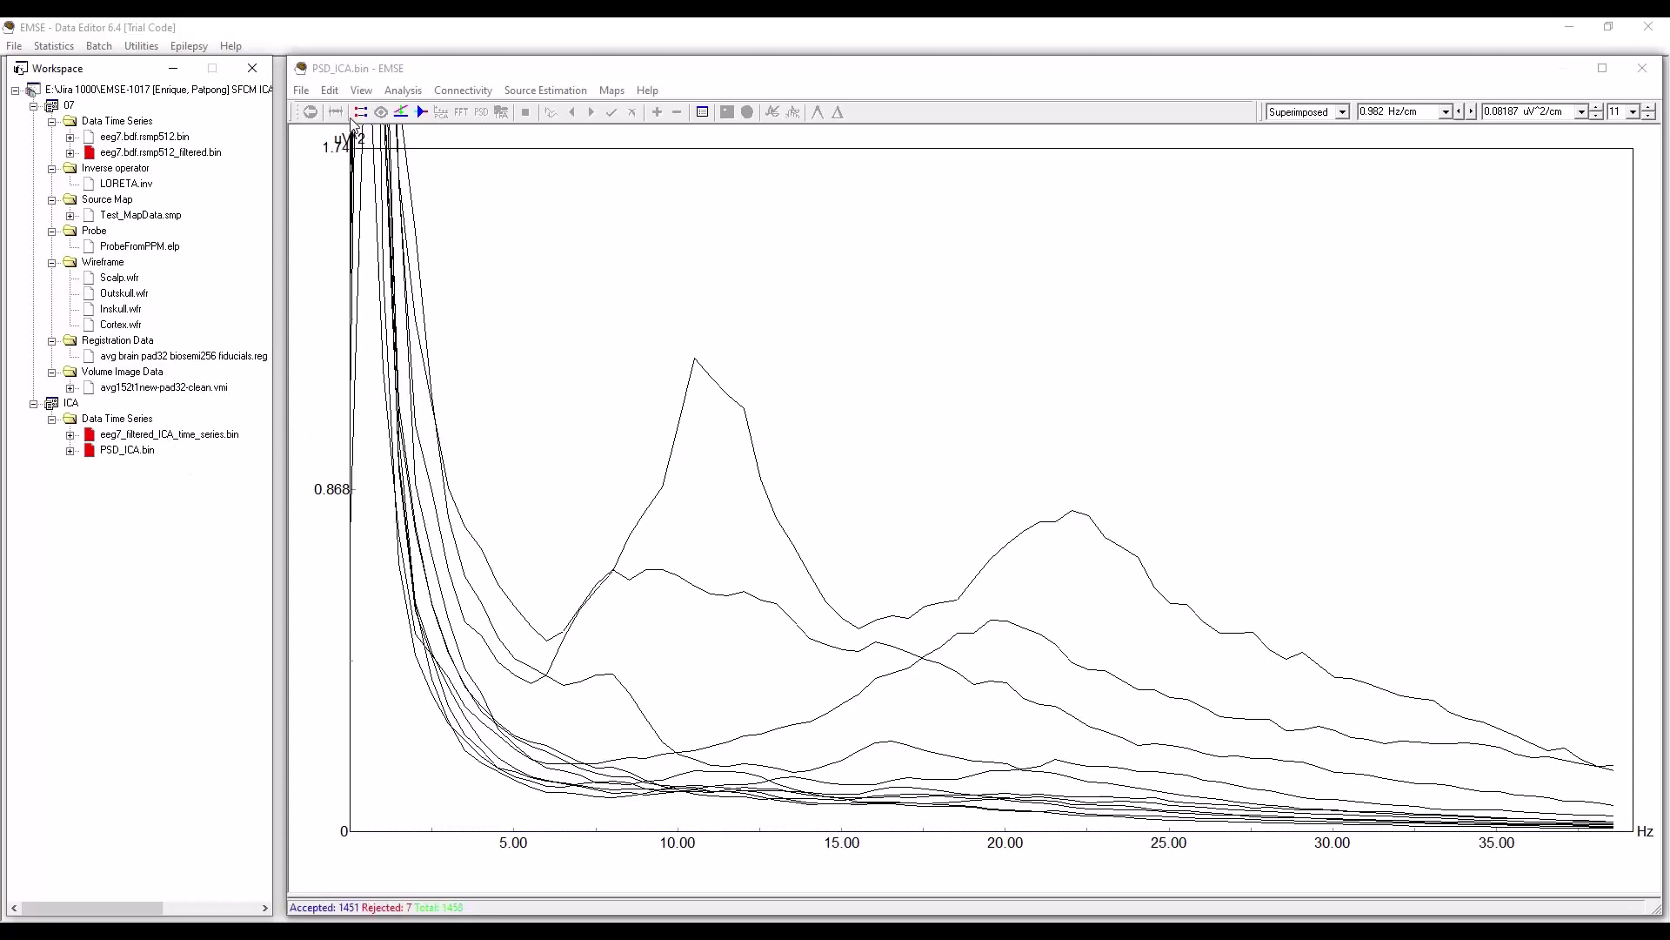
pyautogui.click(361, 91)
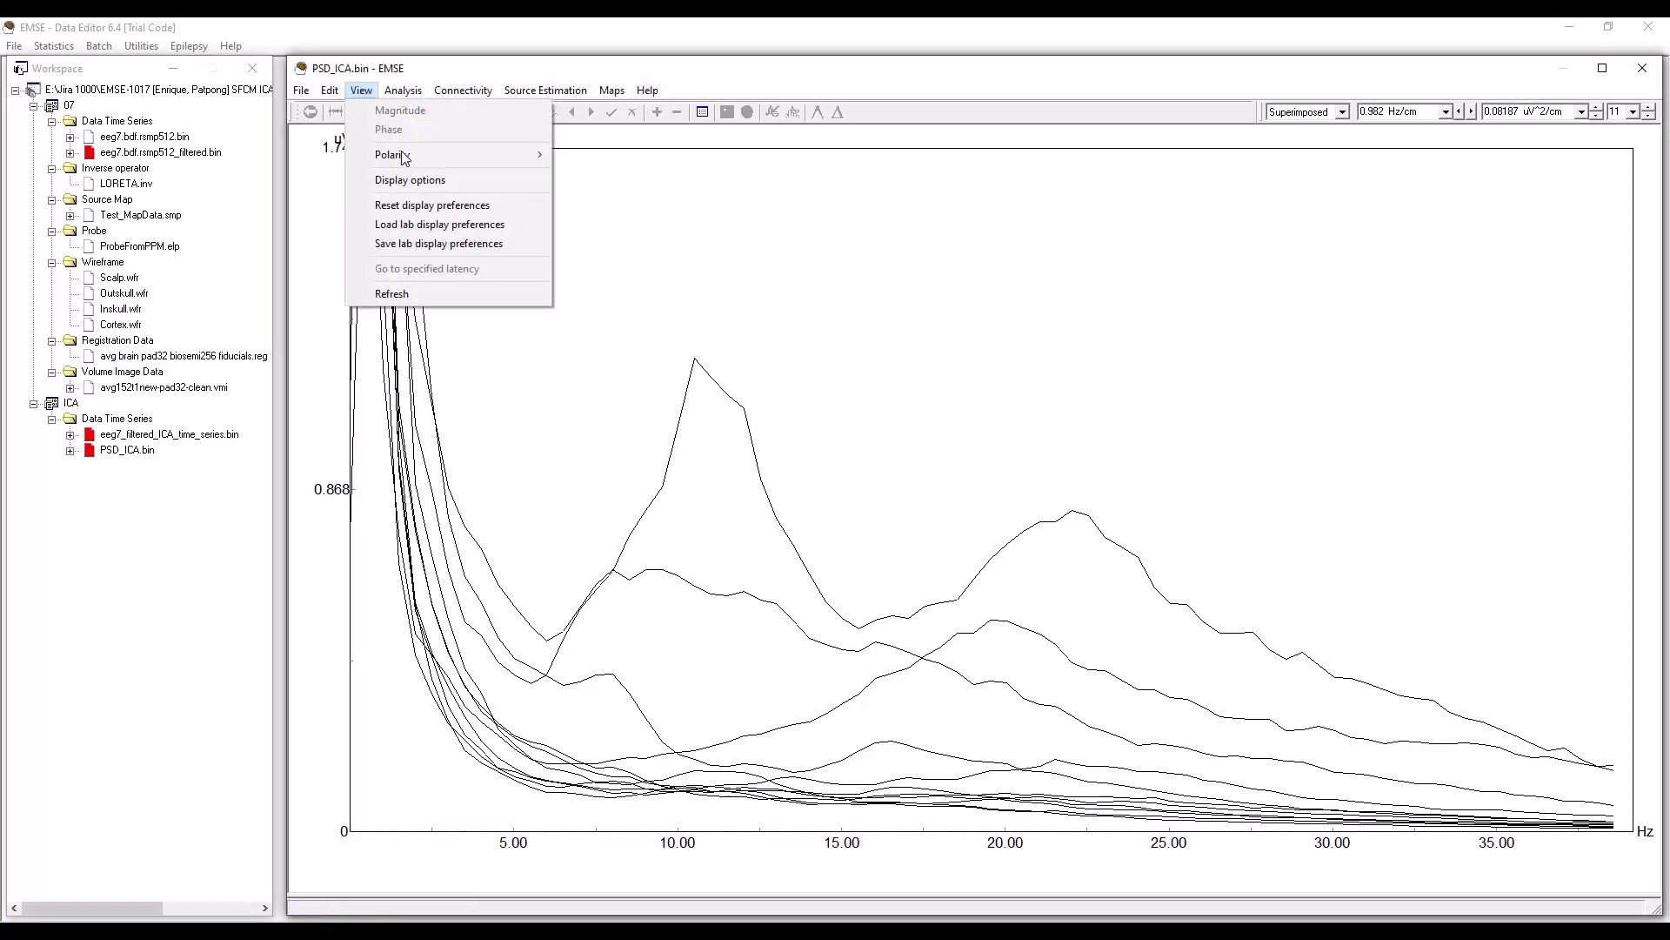
pyautogui.click(414, 182)
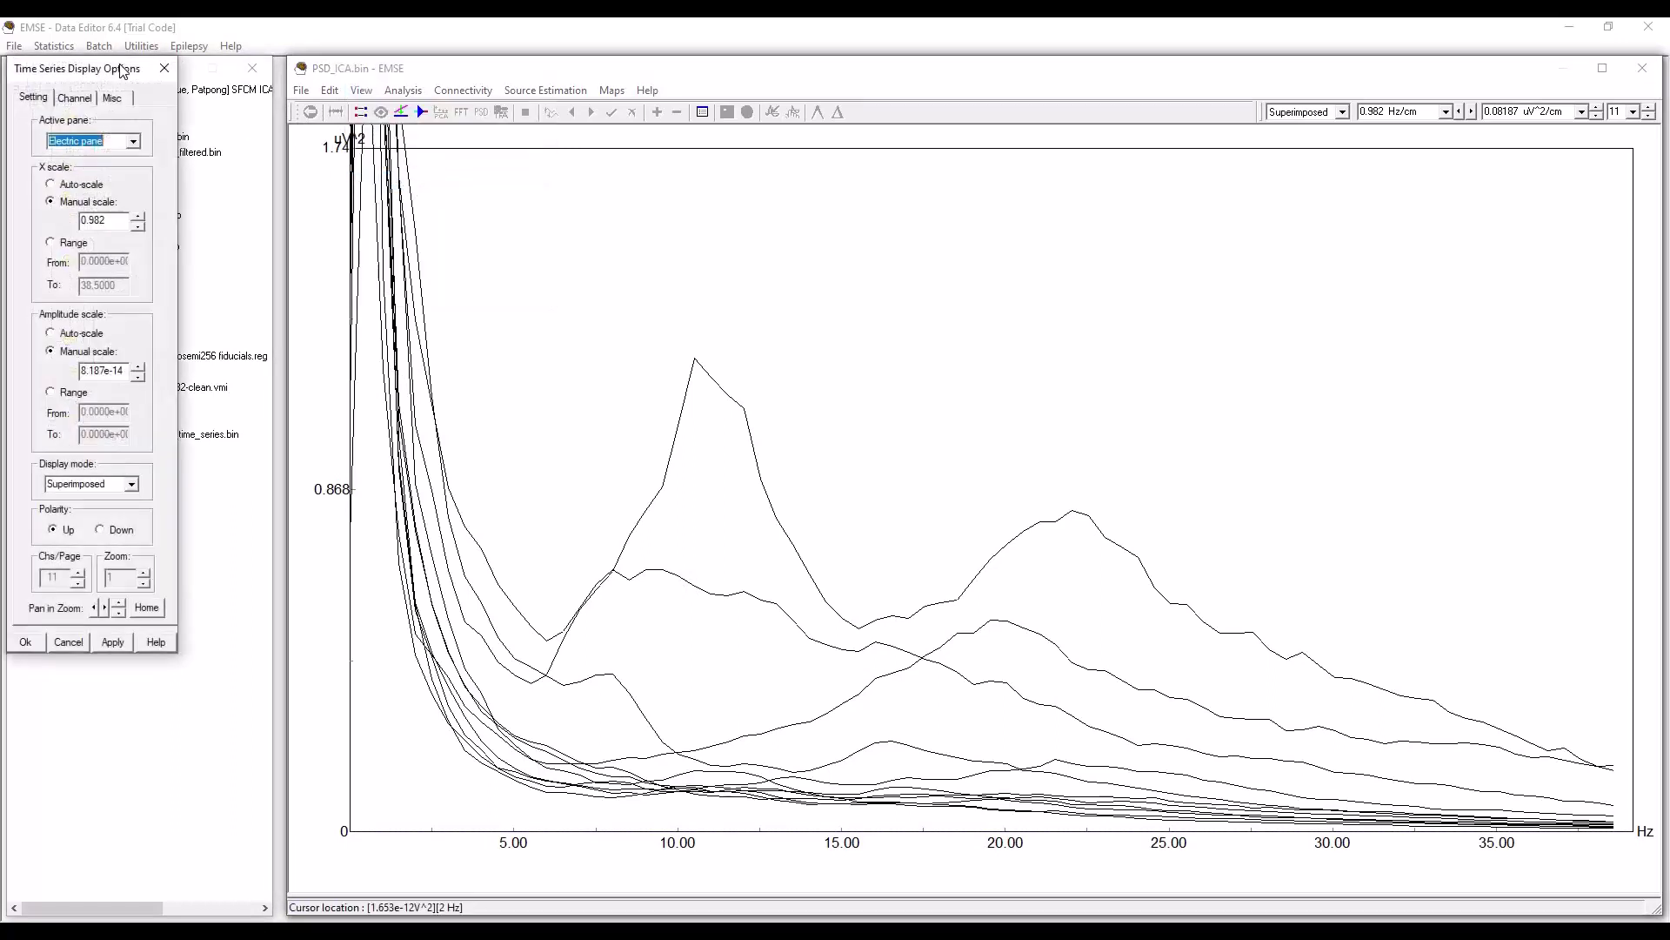
pyautogui.click(75, 98)
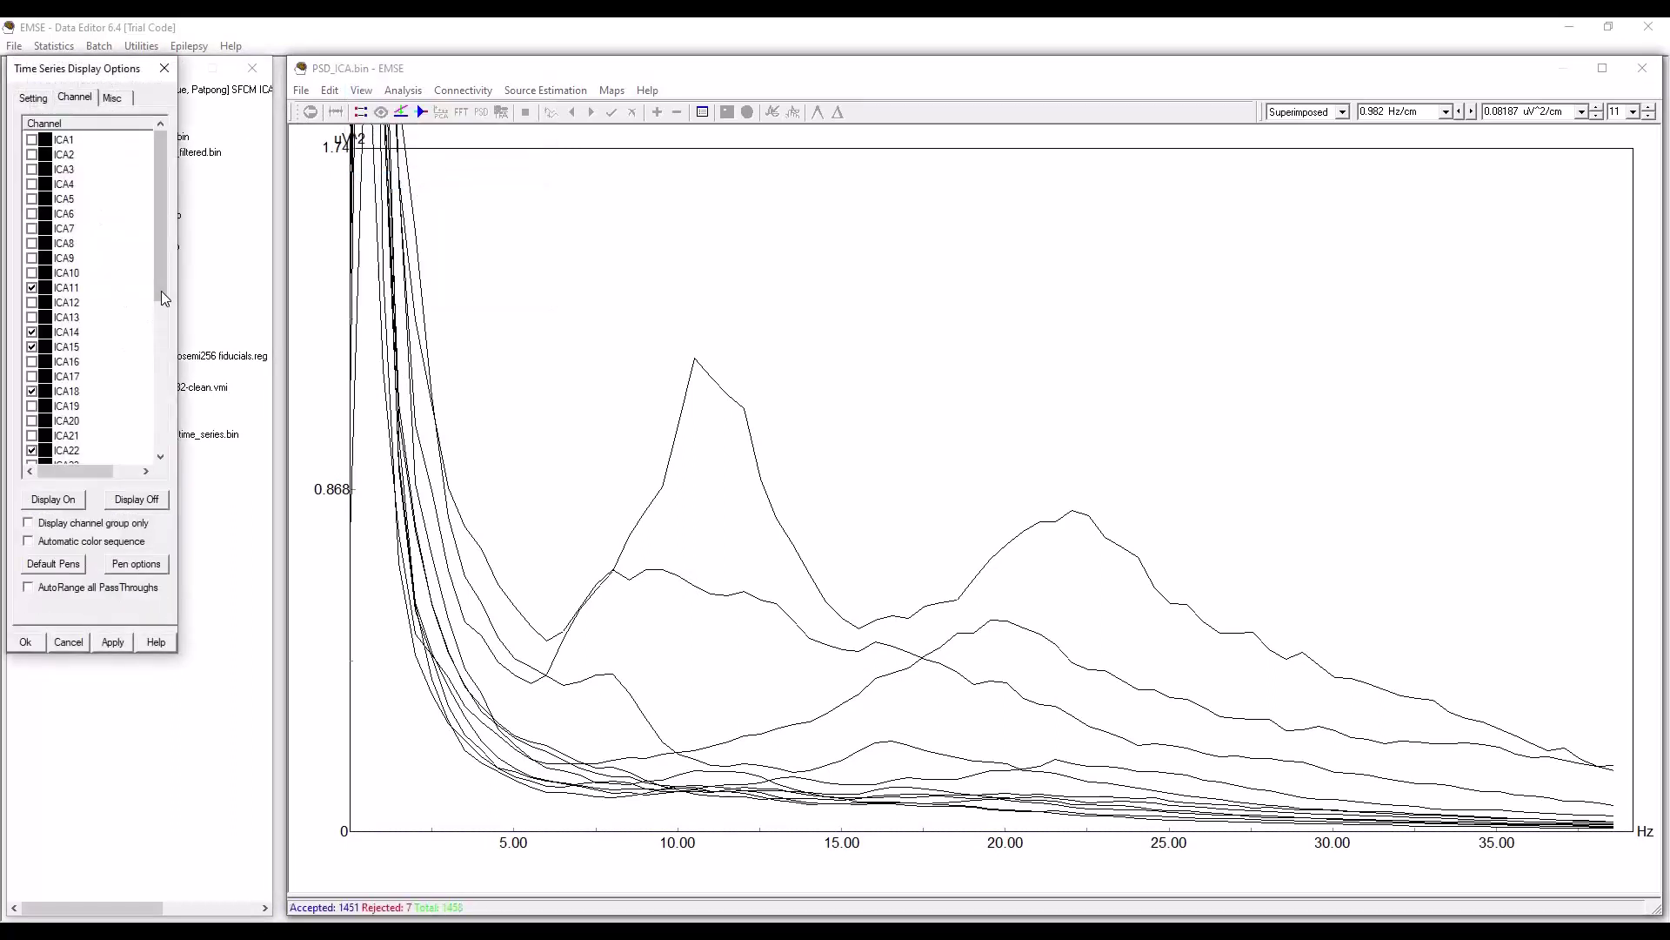
pyautogui.moveTo(160, 294)
pyautogui.mouseDown()
pyautogui.moveTo(158, 461)
pyautogui.moveTo(150, 276)
pyautogui.mouseUp()
pyautogui.click(53, 501)
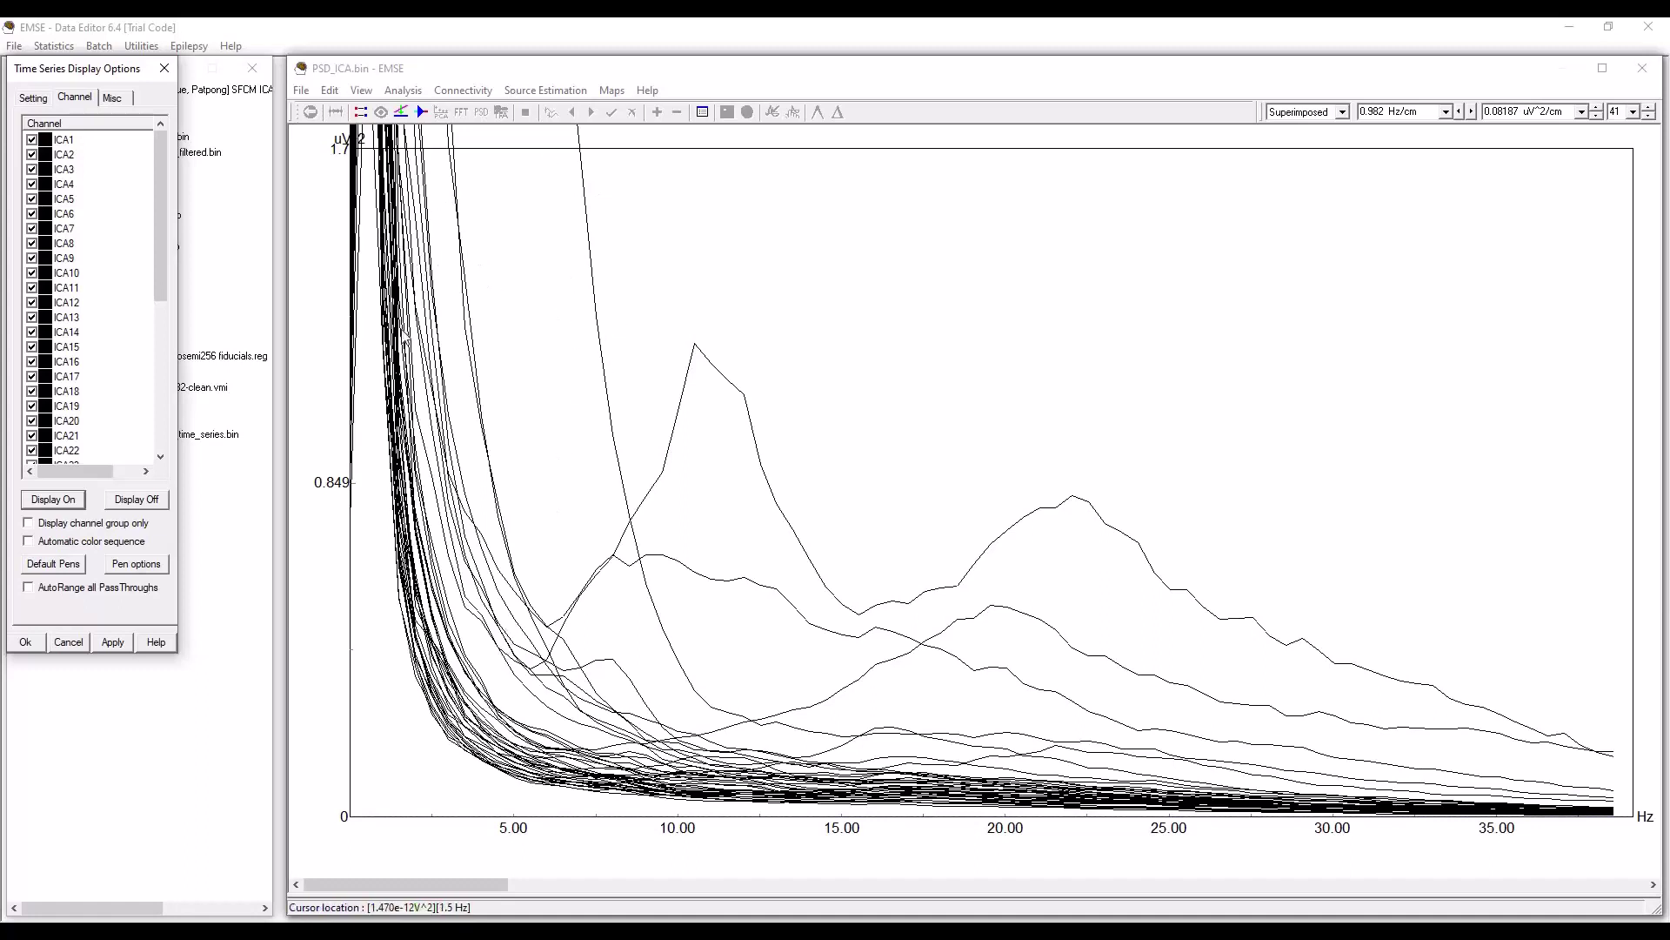
# Step: Examine the superimposed component spectra over the 0.5 to 8 Hz range and at the peaks near 10.5 Hz and 22 Hz
pyautogui.moveTo(366, 351); pyautogui.dragTo(623, 366)
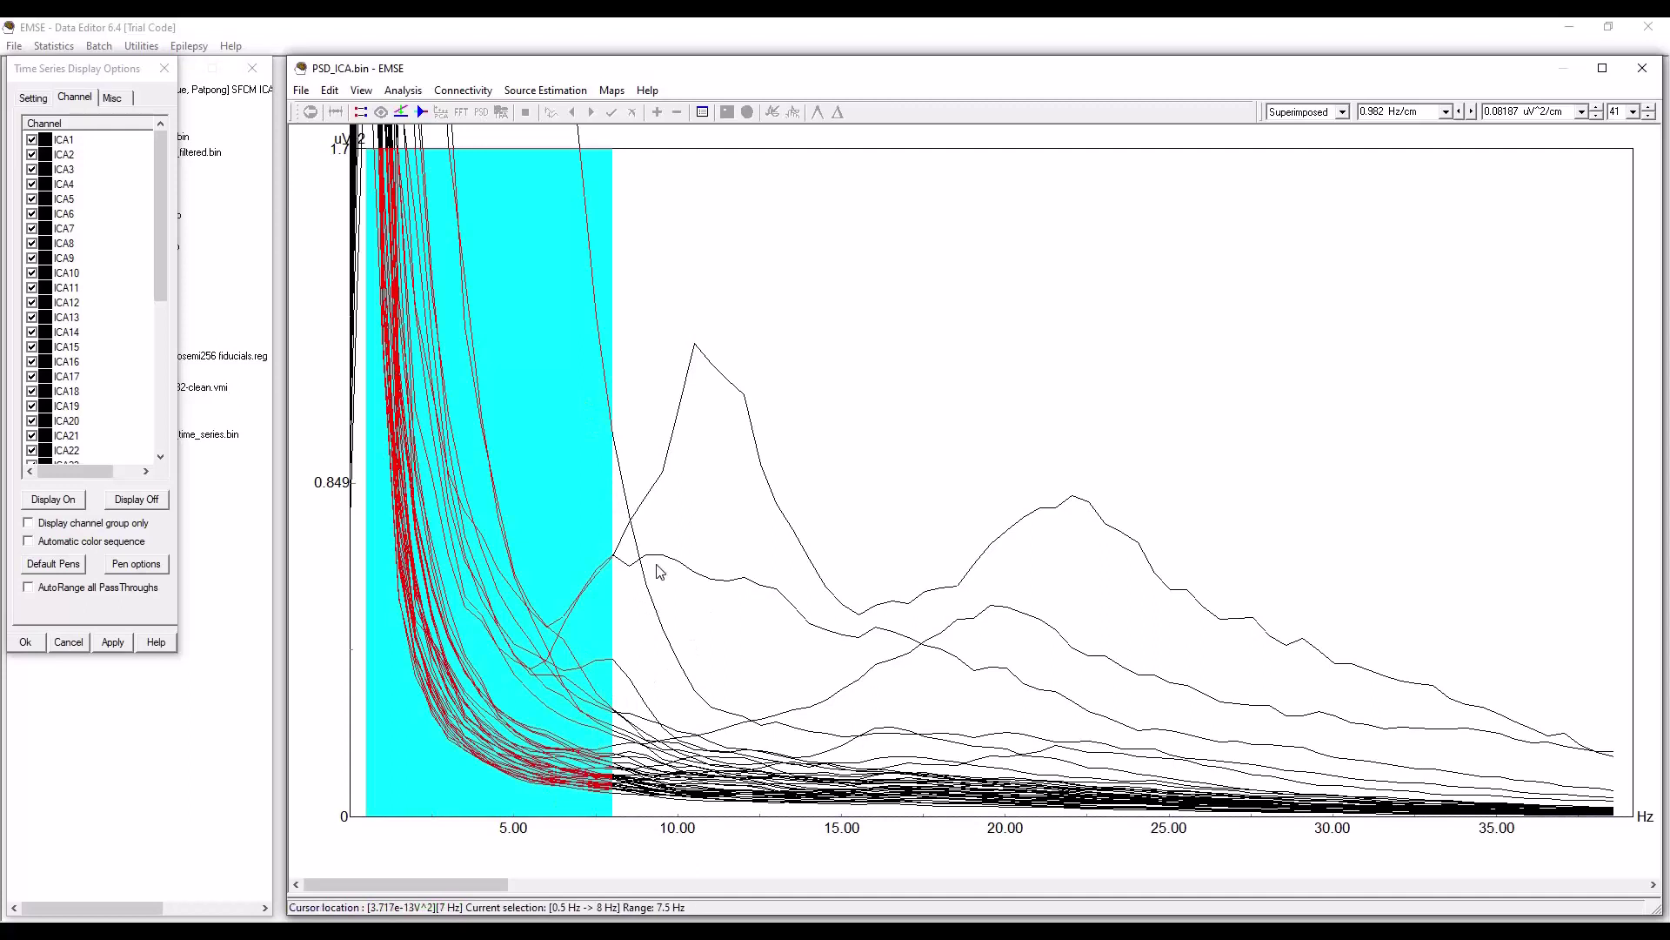
pyautogui.click(668, 628)
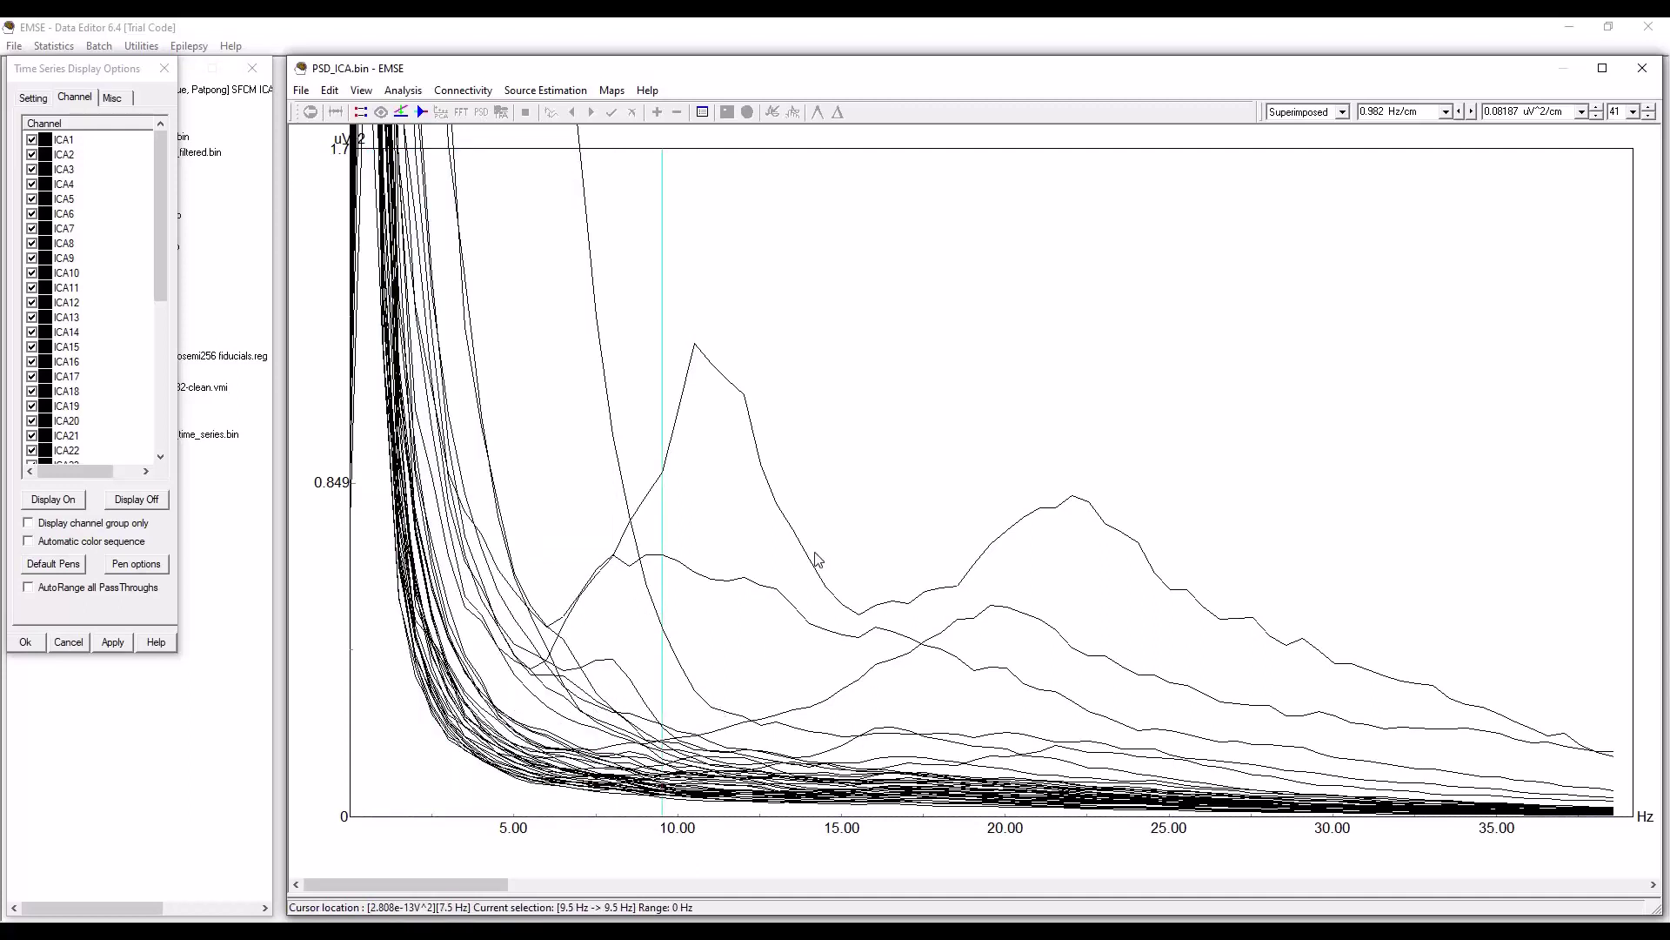
pyautogui.click(696, 360)
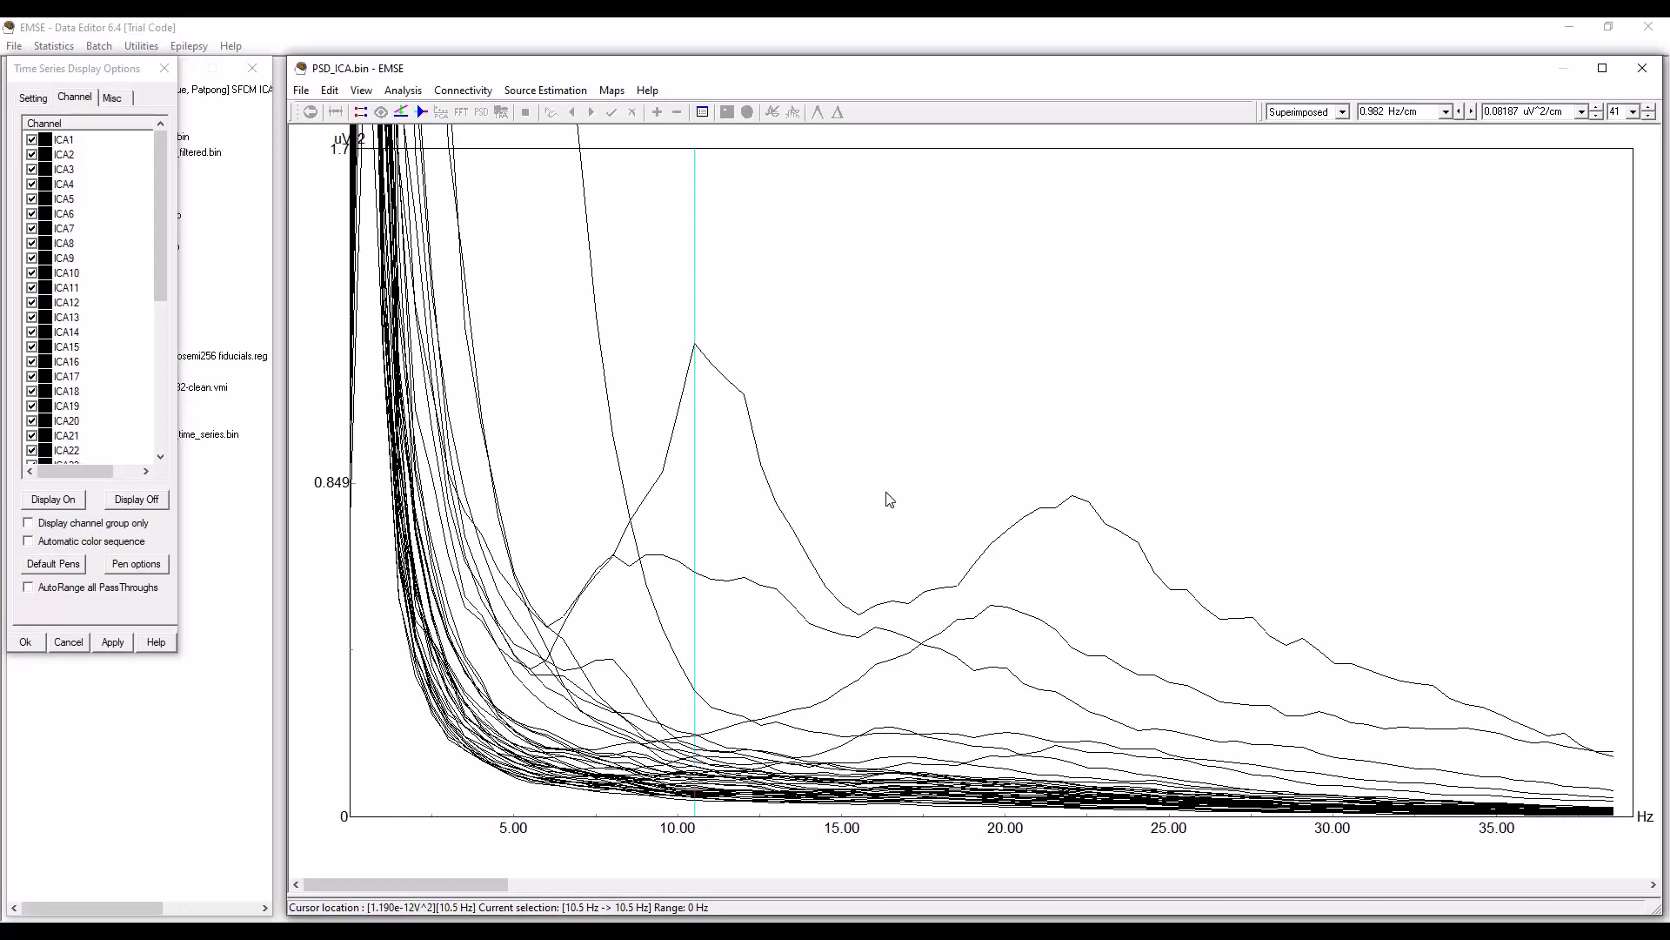
pyautogui.click(1074, 510)
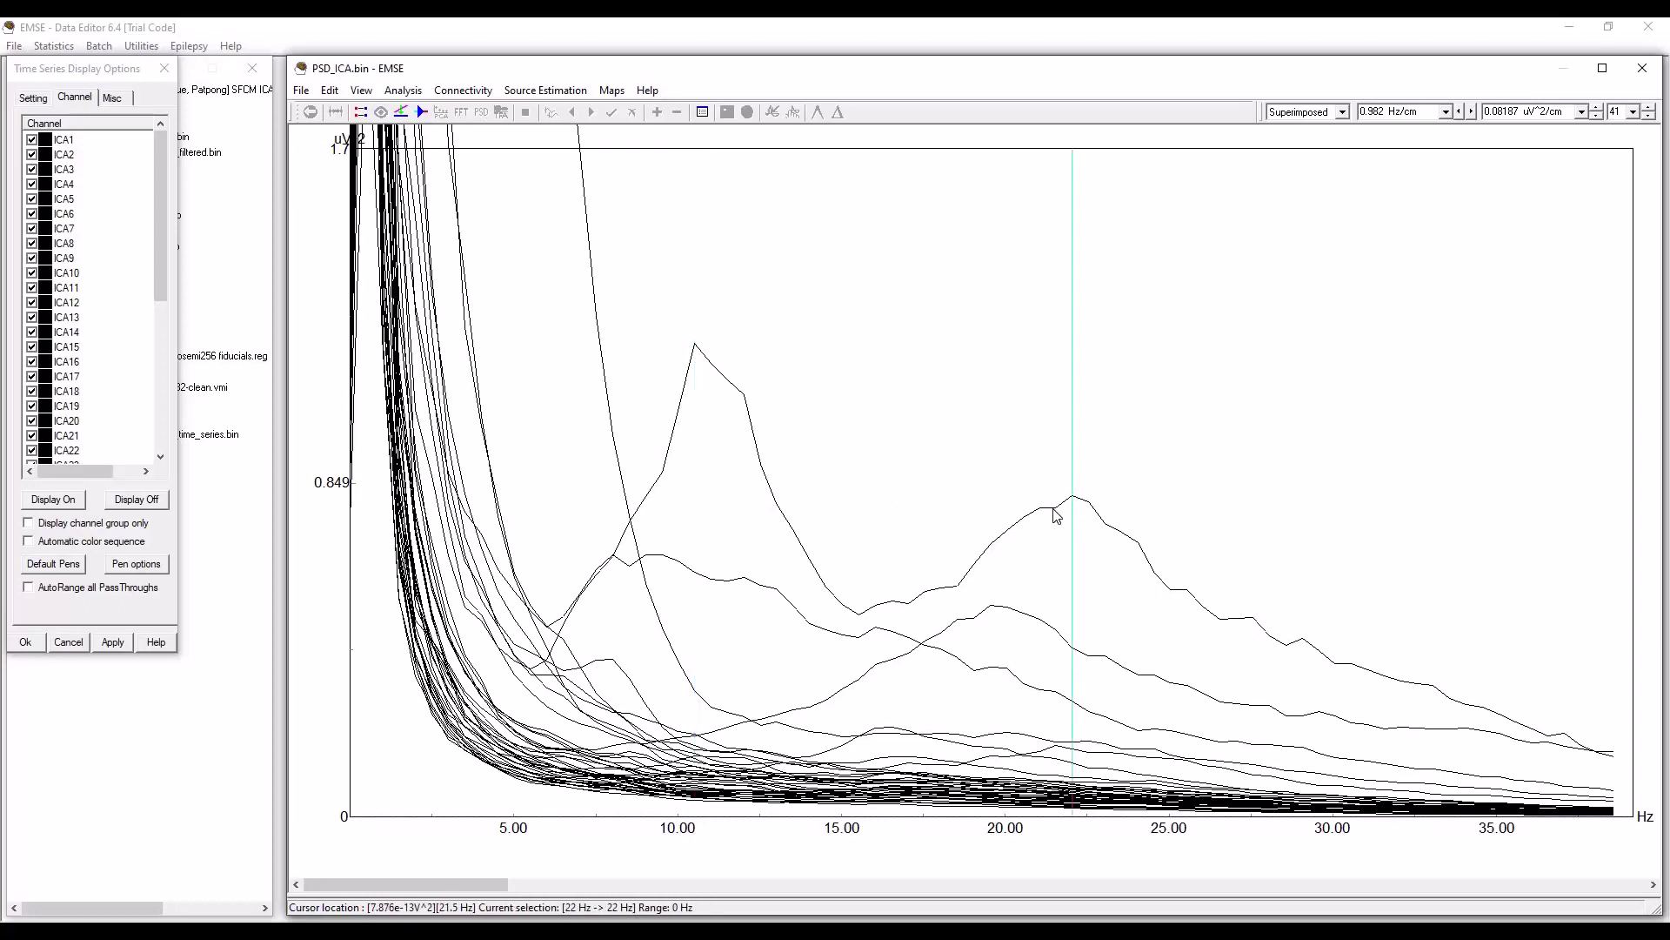
pyautogui.moveTo(1056, 511)
pyautogui.mouseDown()
pyautogui.moveTo(1088, 511)
pyautogui.moveTo(1077, 504)
pyautogui.mouseUp()
pyautogui.click(1072, 504)
# Step: Show the spectra as a channel array at 15.93 uV^2/cm and 0.6547 Hz/cm, and enlarge the ICA18 spectrum
pyautogui.click(1344, 113)
pyautogui.click(1362, 177)
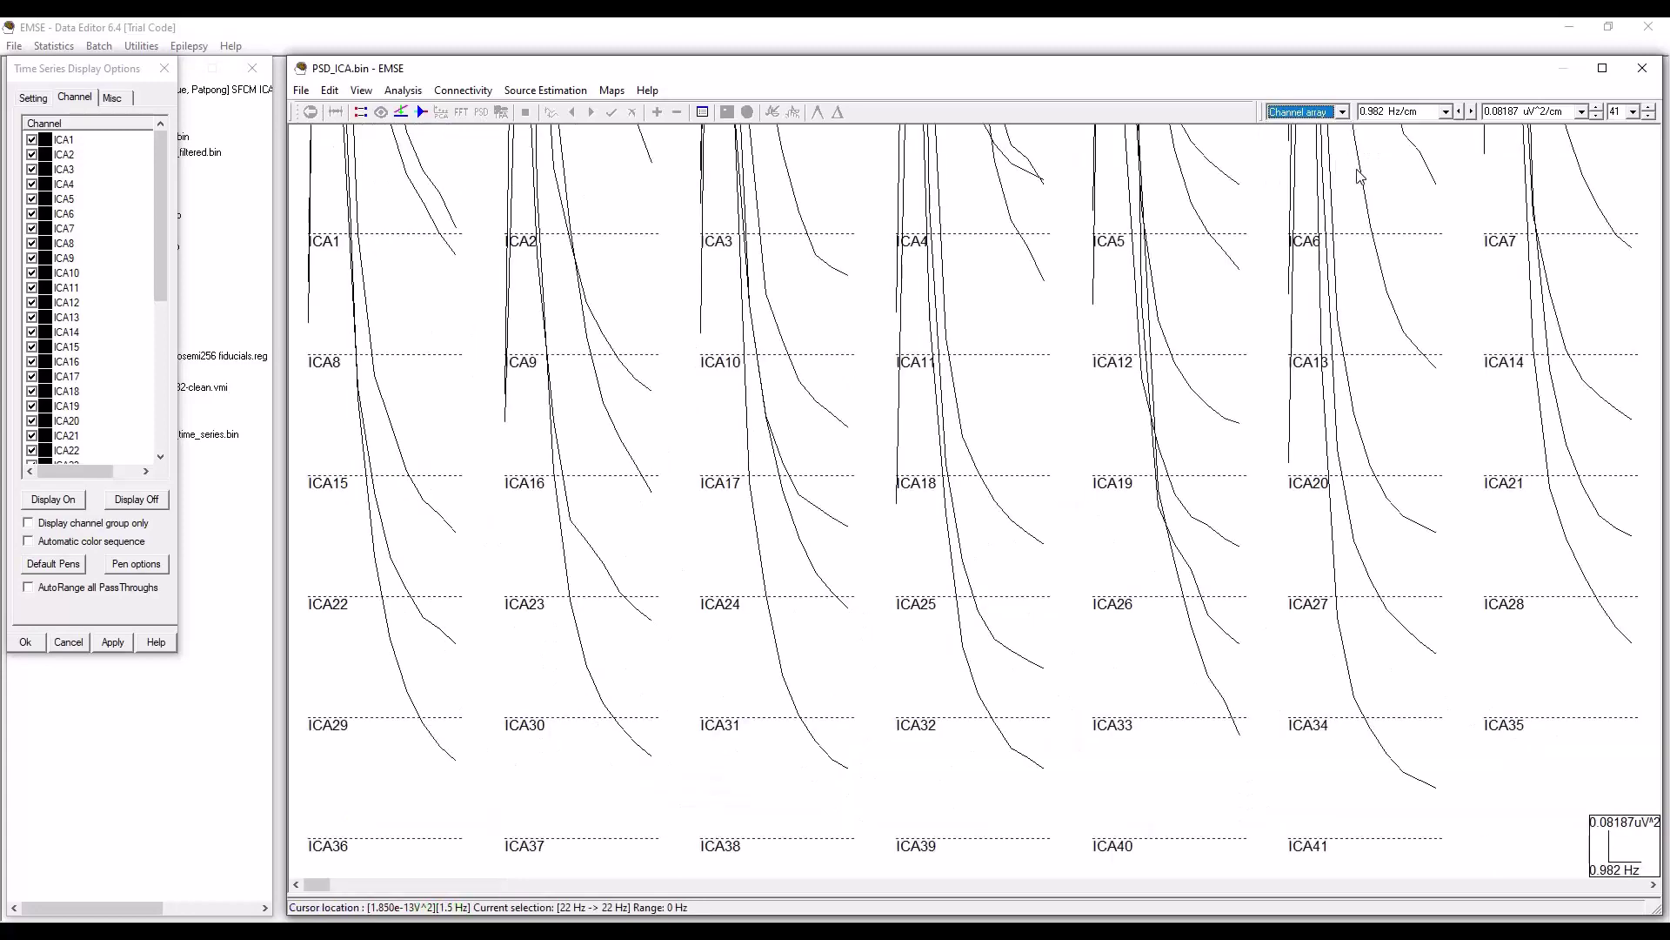
pyautogui.click(1597, 116)
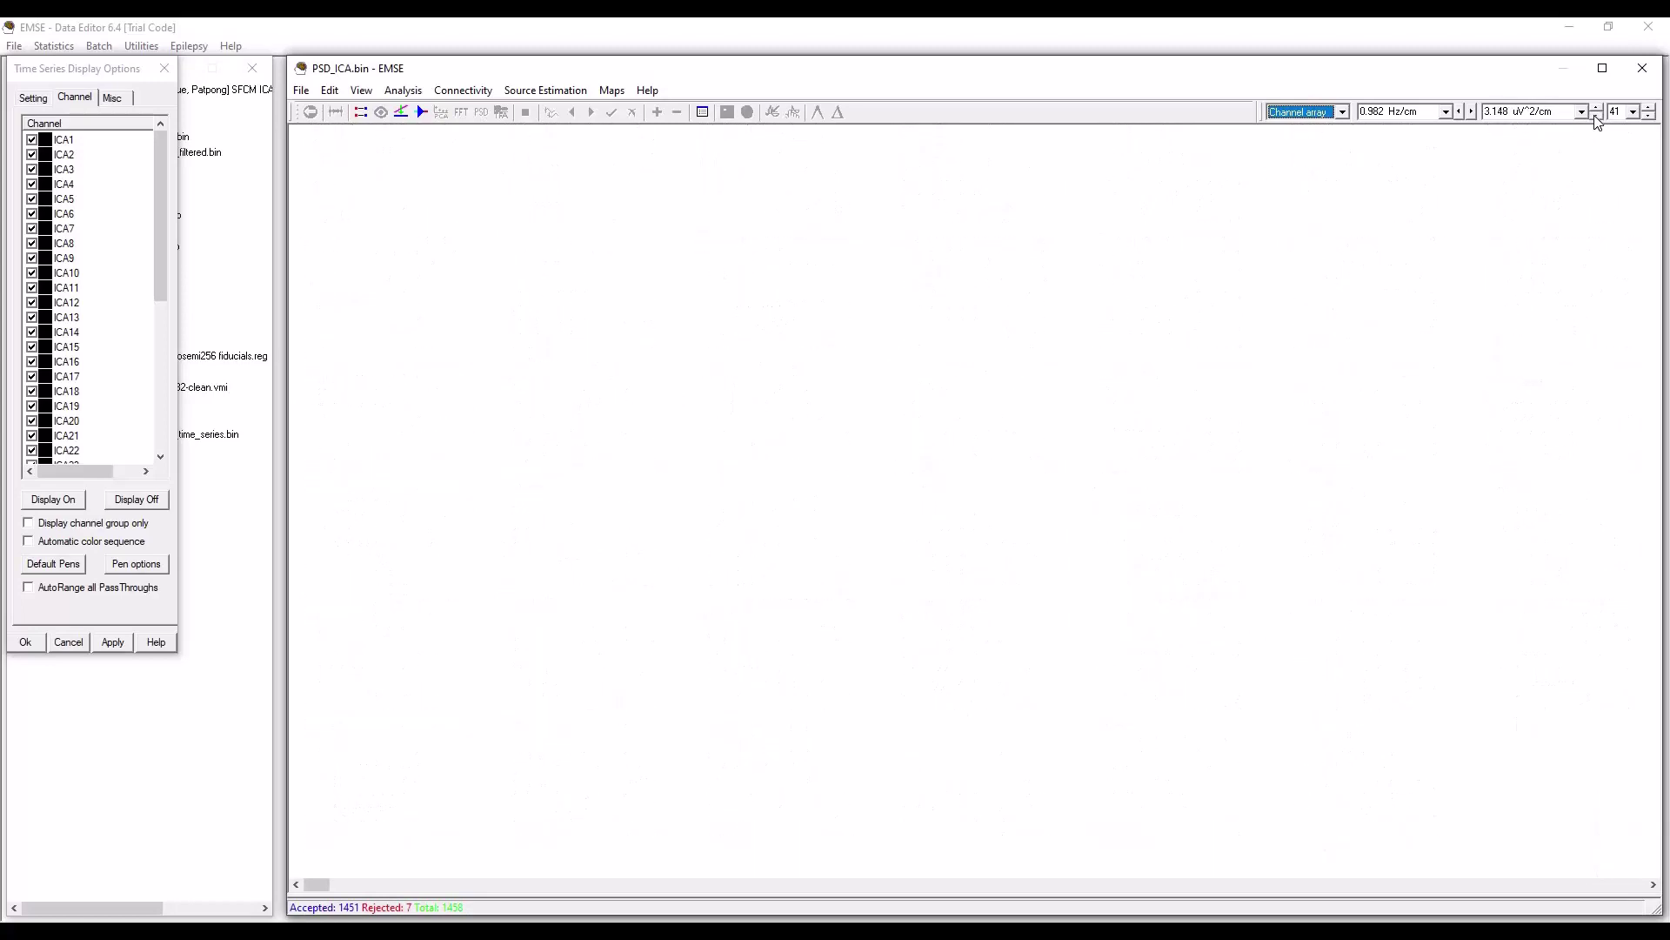
pyautogui.click(1596, 116)
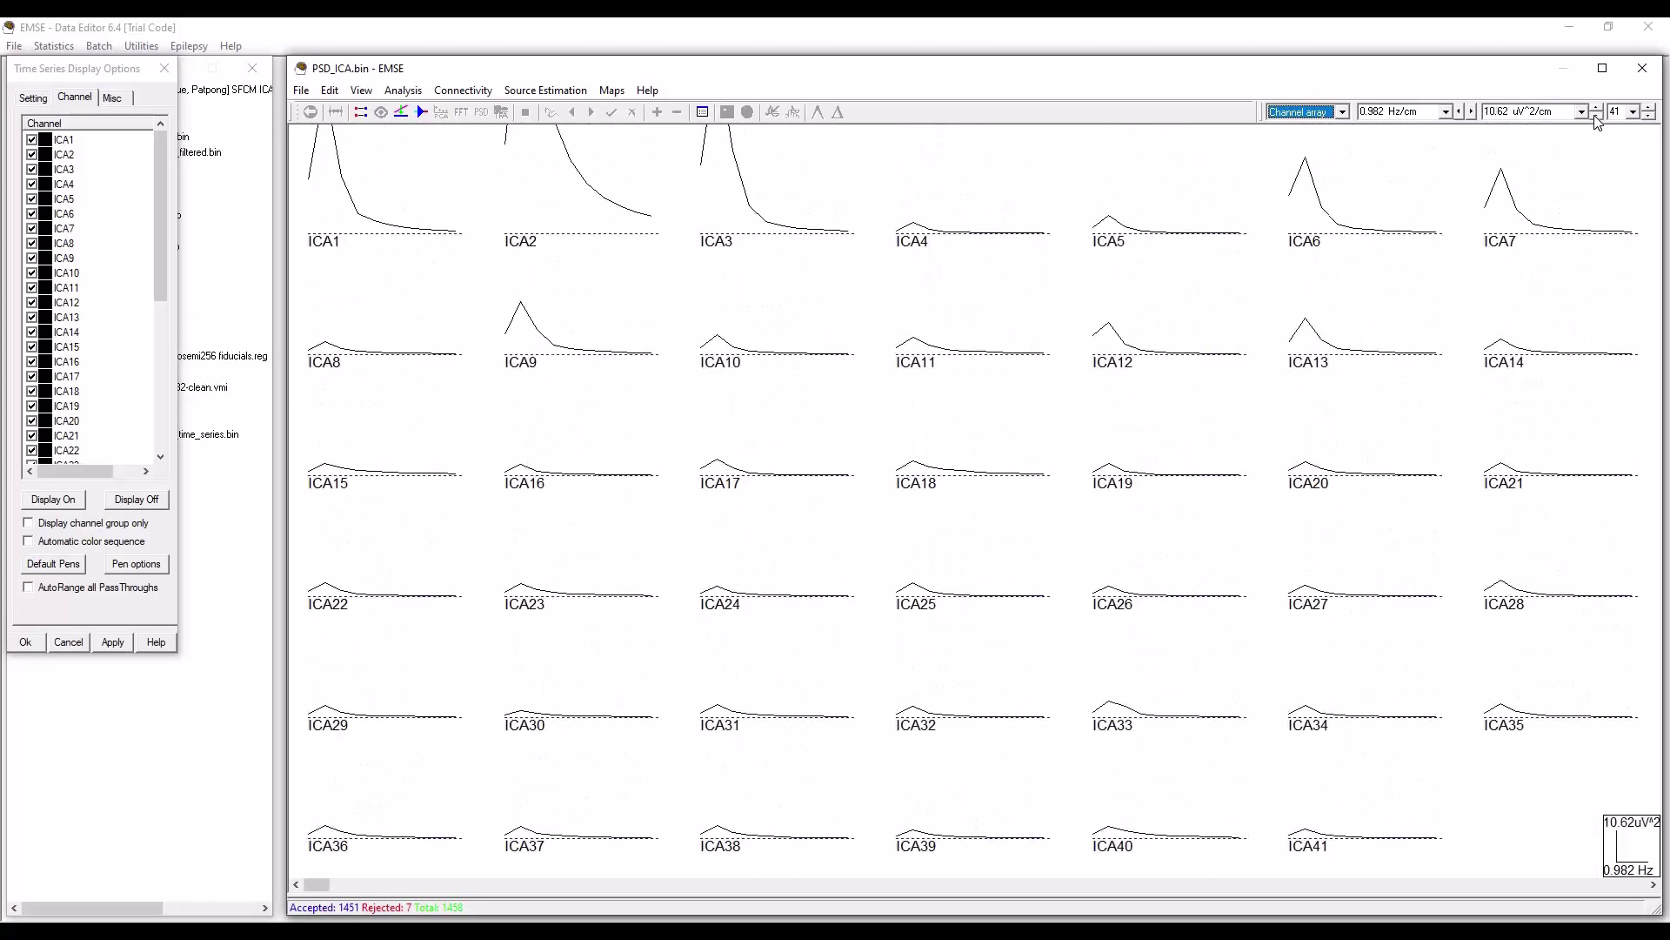
pyautogui.click(1472, 112)
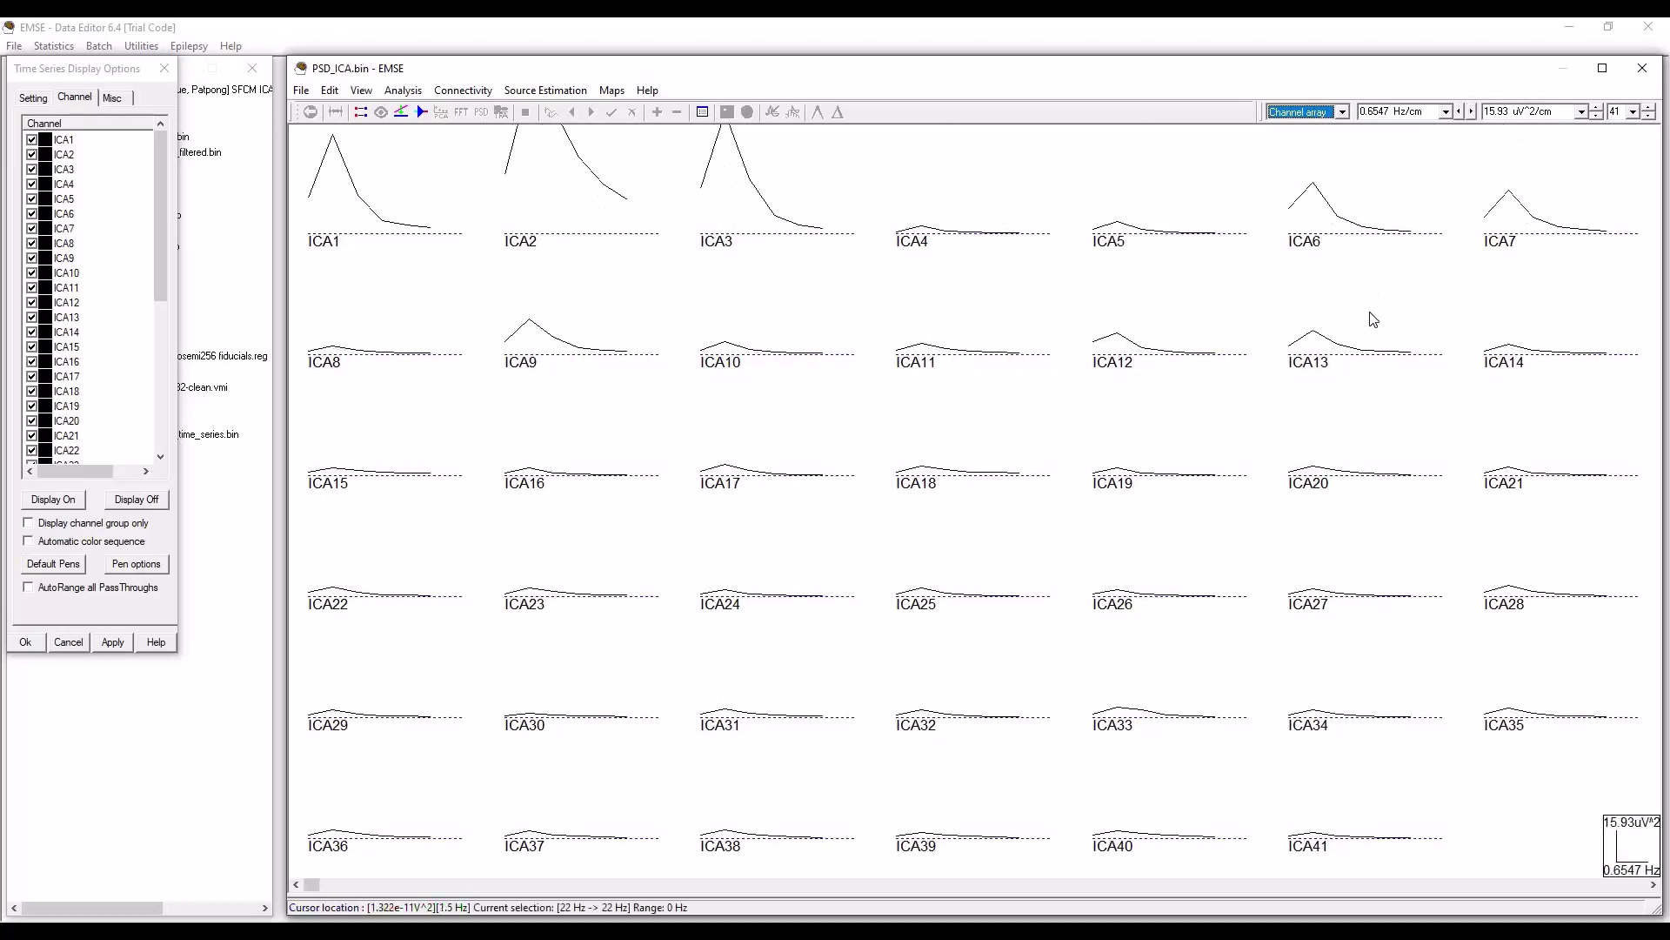
pyautogui.doubleClick(947, 485)
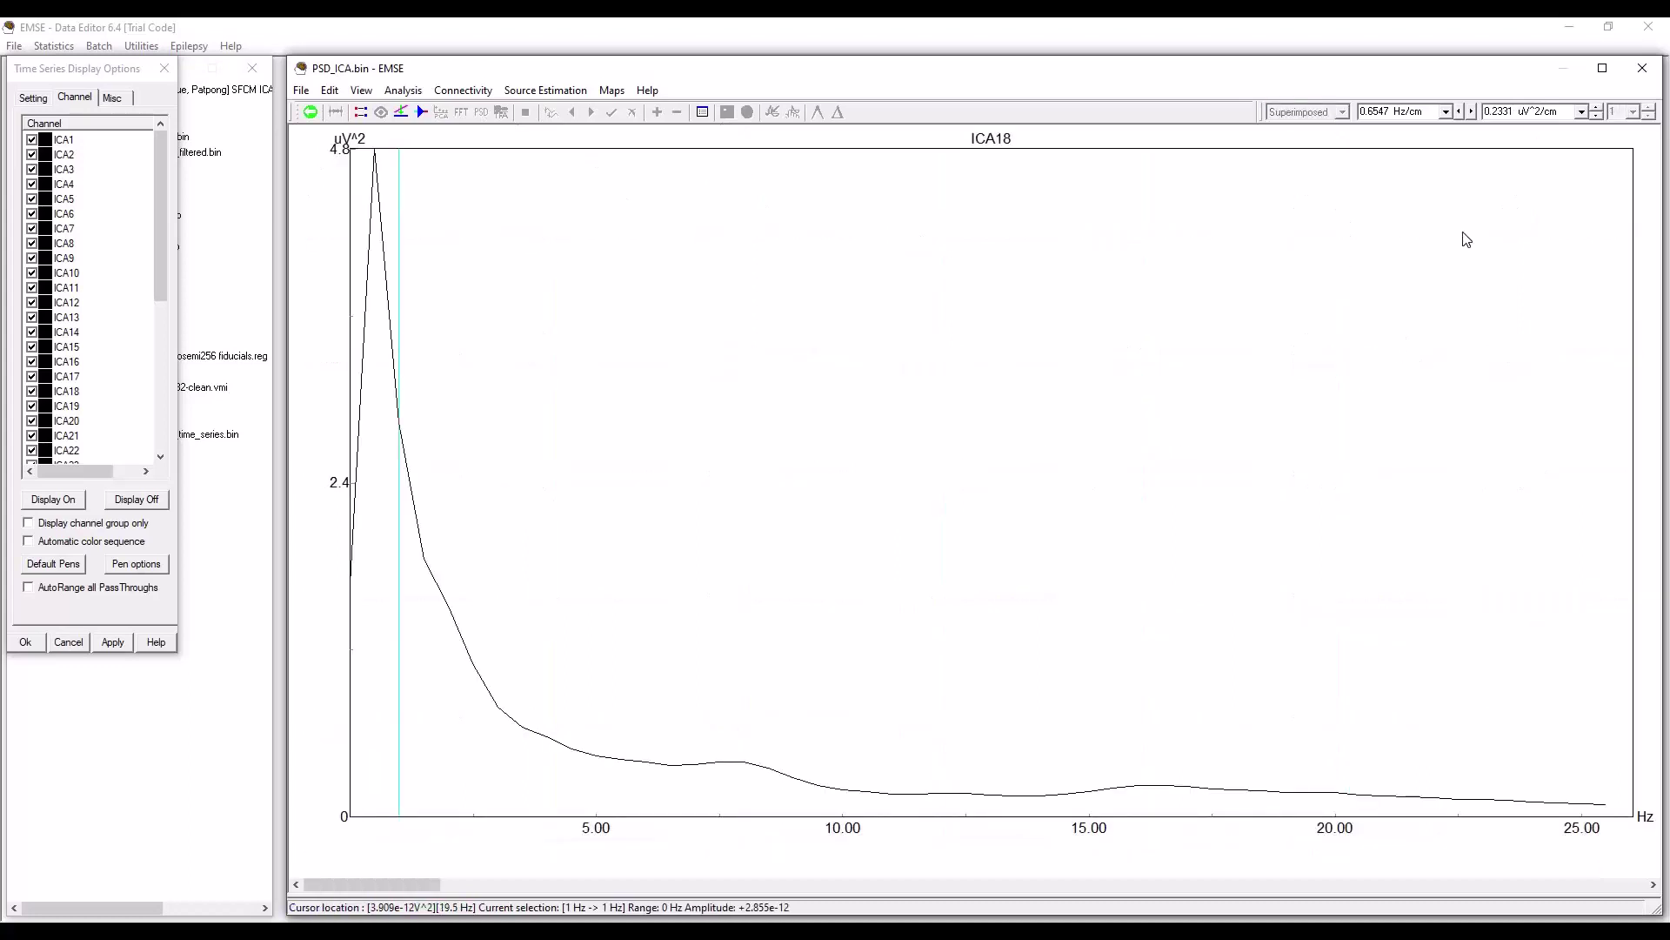
# Step: Magnify the ICA18 spectrum to 0.04605 uV^2/cm and inspect its peak at 8 Hz
pyautogui.click(1598, 112)
pyautogui.click(1598, 112)
pyautogui.click(1598, 112)
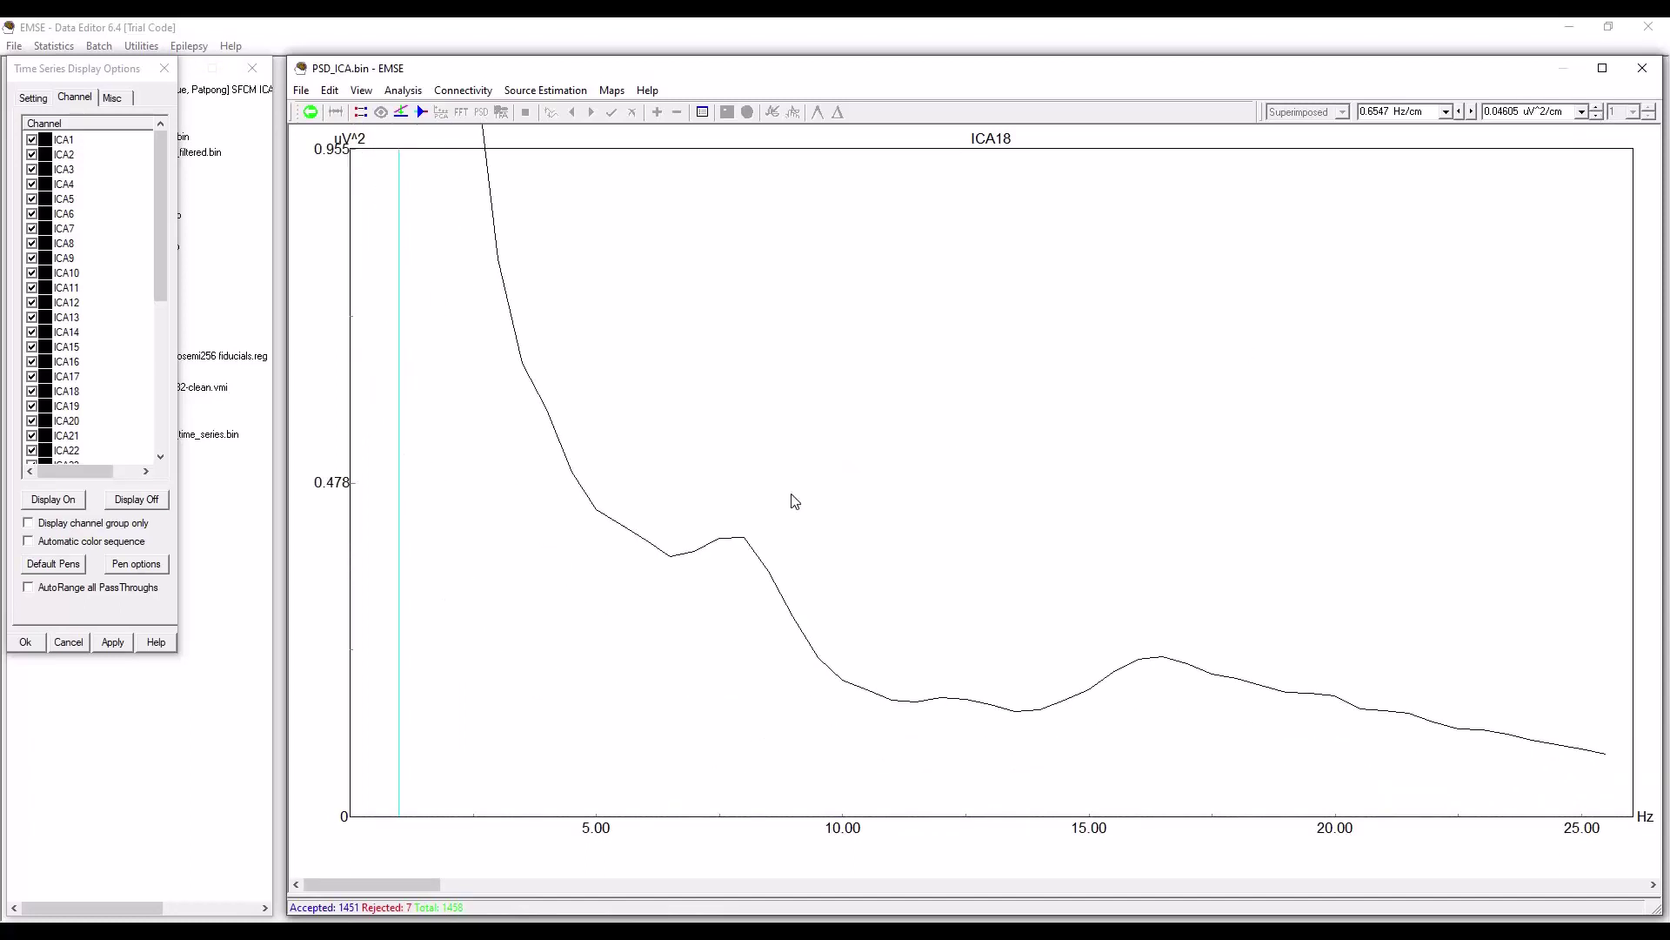
pyautogui.click(744, 561)
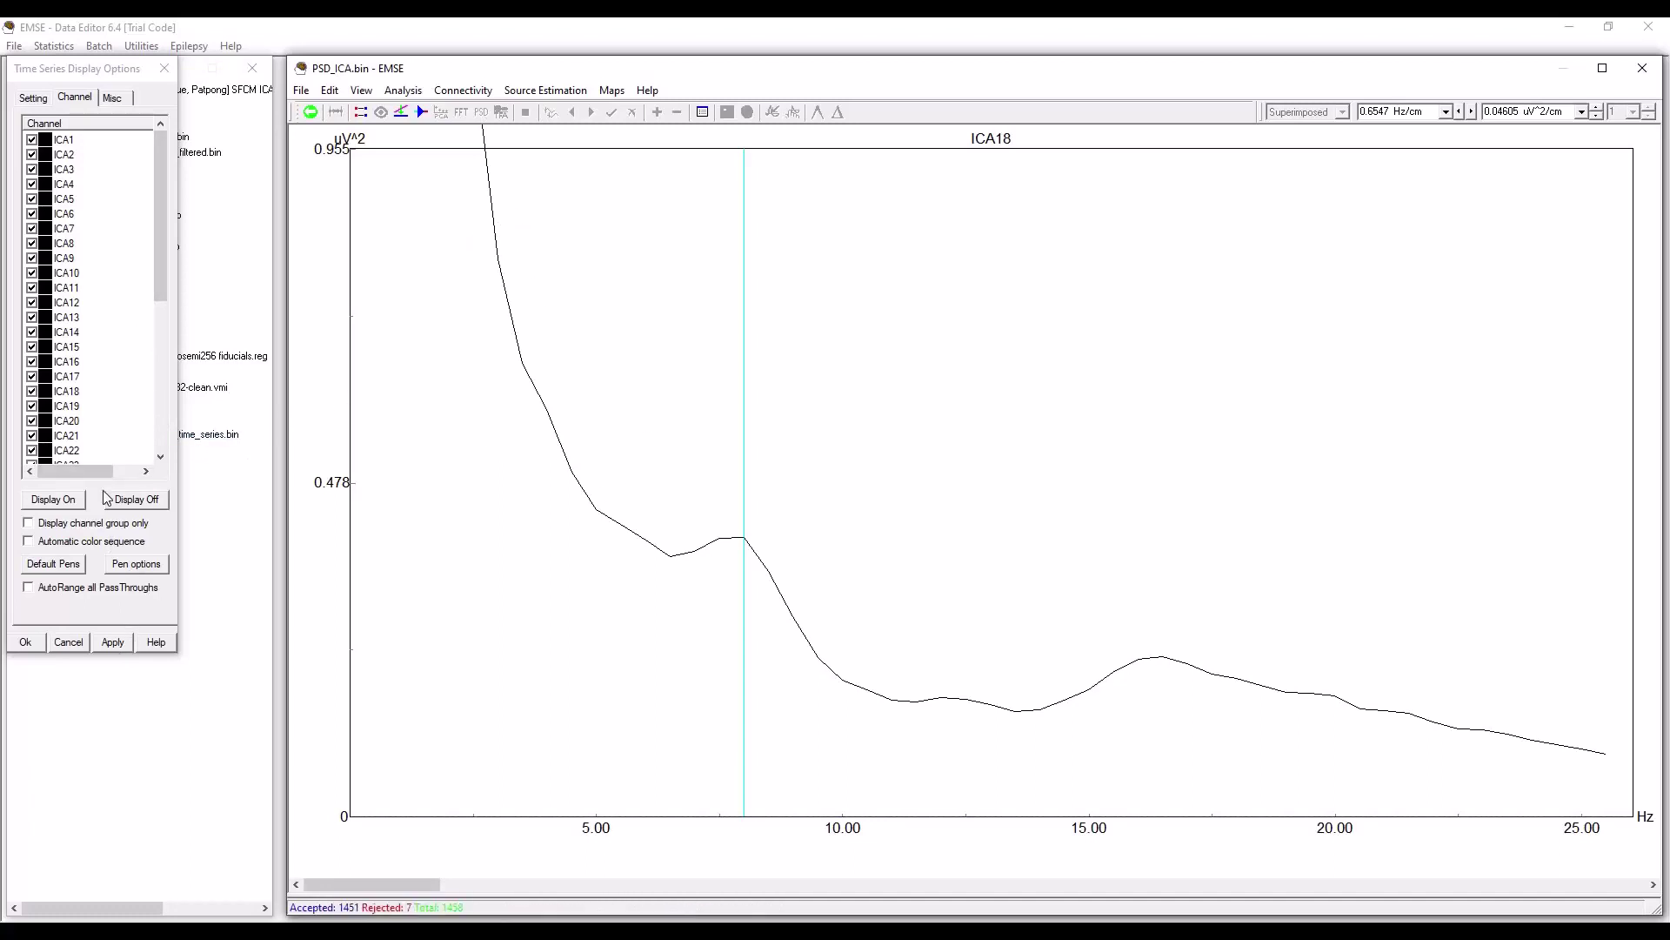
# Step: Display only the ICA11 spectrum, scale it to 0.06908 uV^2/cm, and inspect its peaks at 10.5 Hz and 22 Hz
pyautogui.click(146, 501)
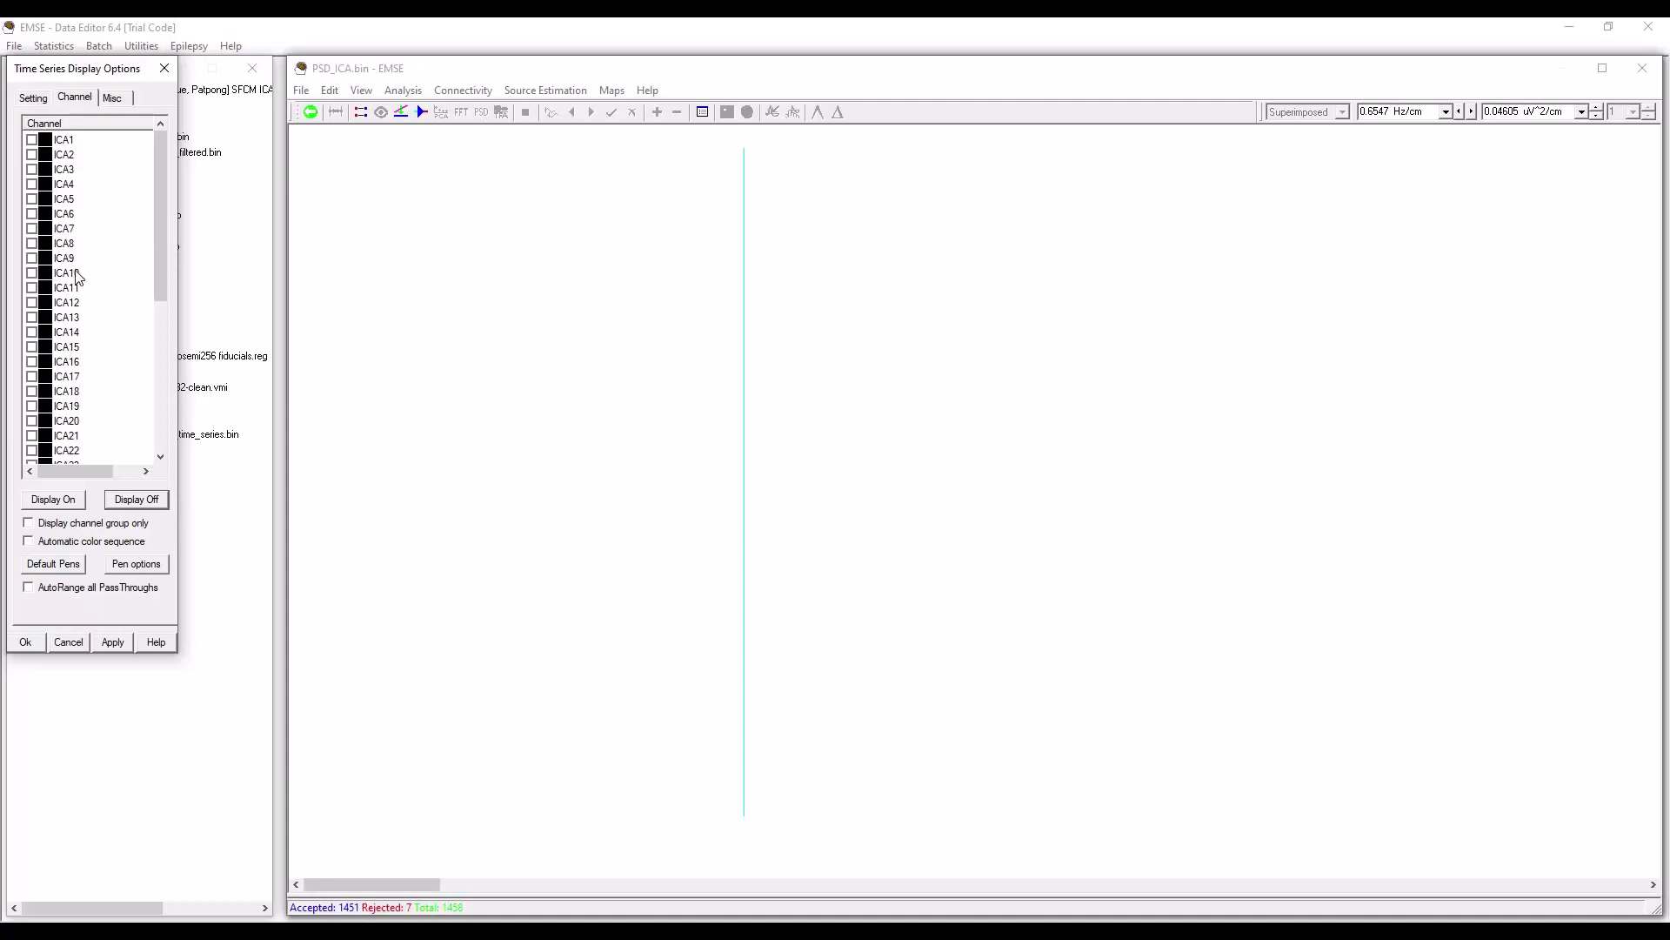
pyautogui.click(33, 288)
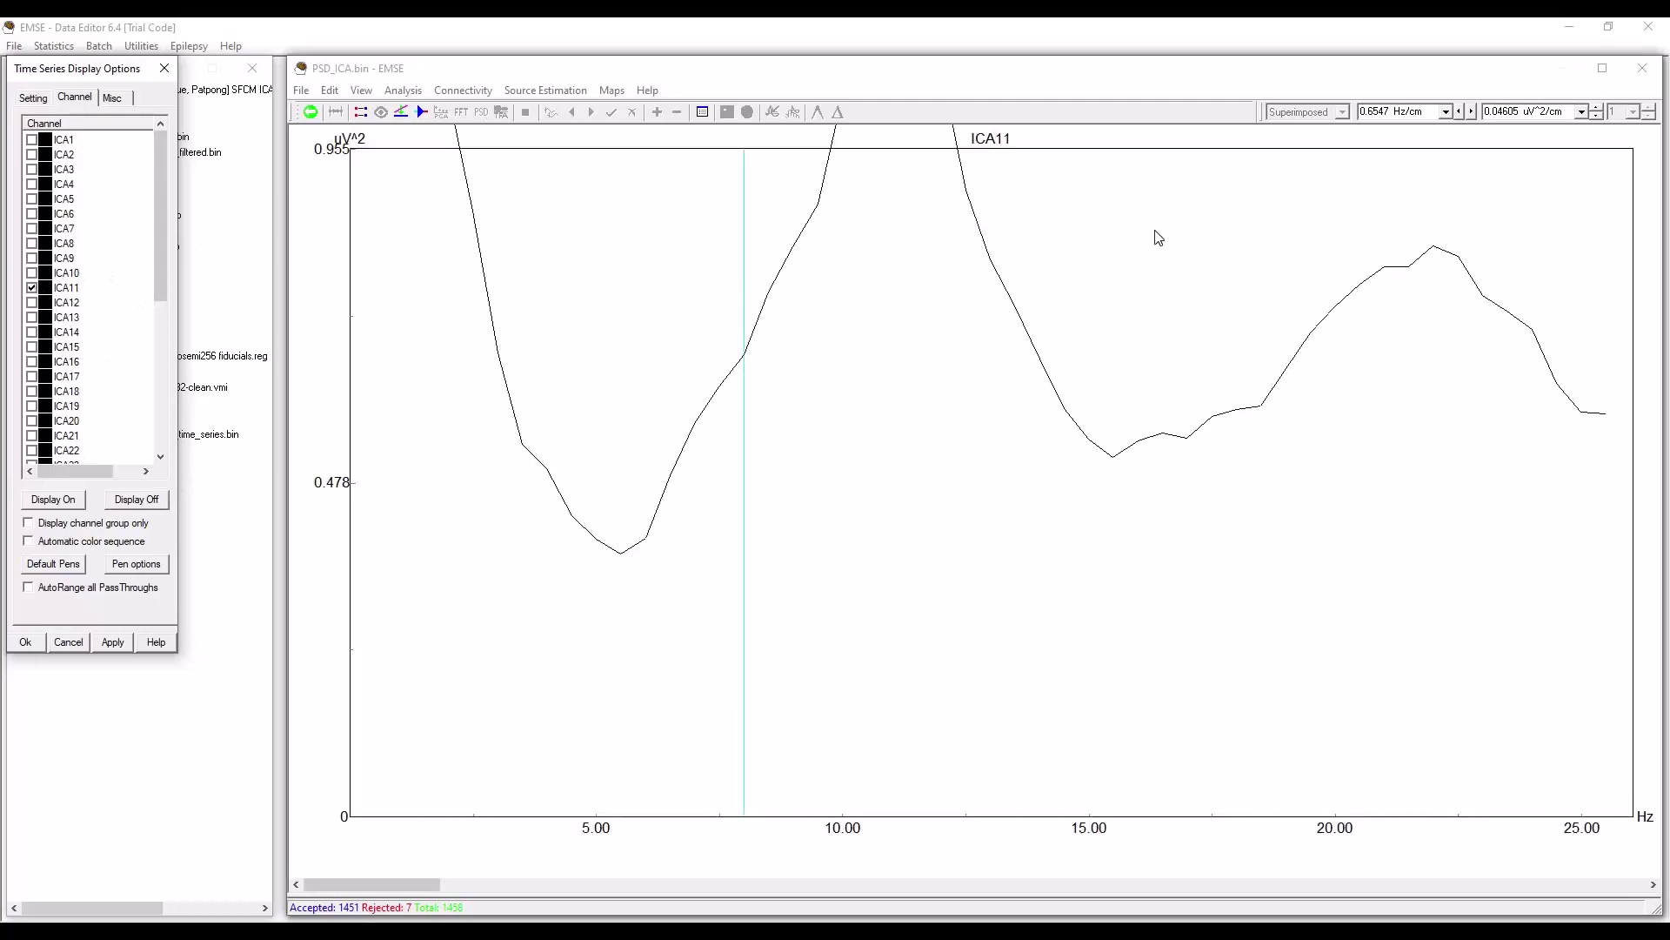
pyautogui.click(1597, 116)
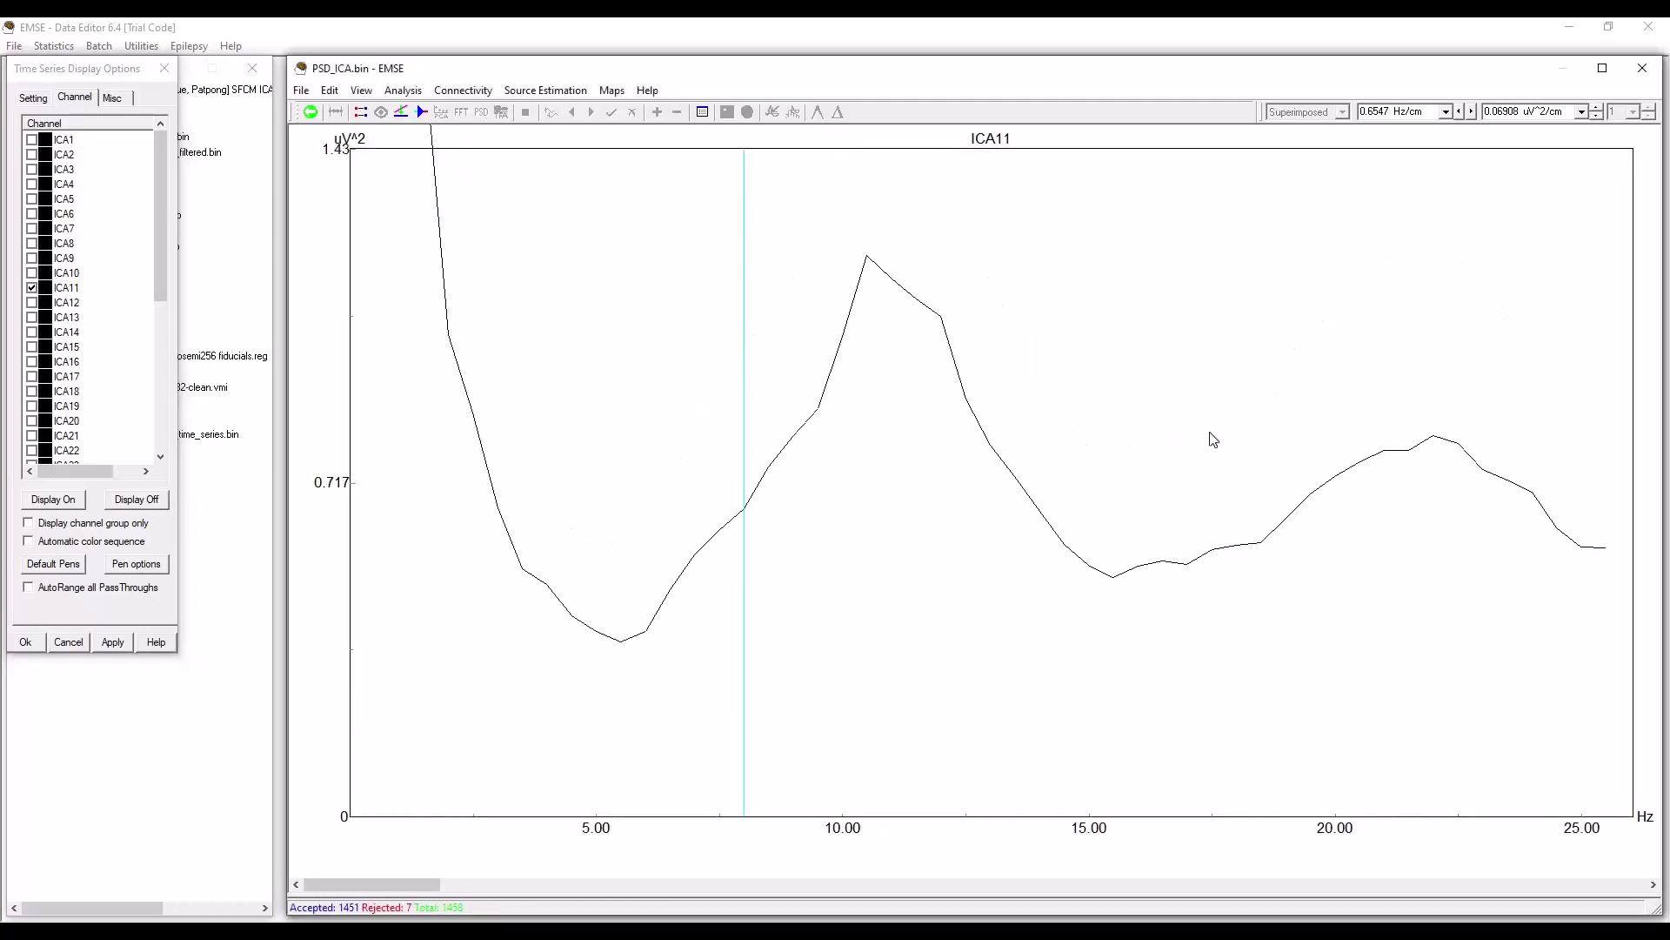
pyautogui.click(869, 286)
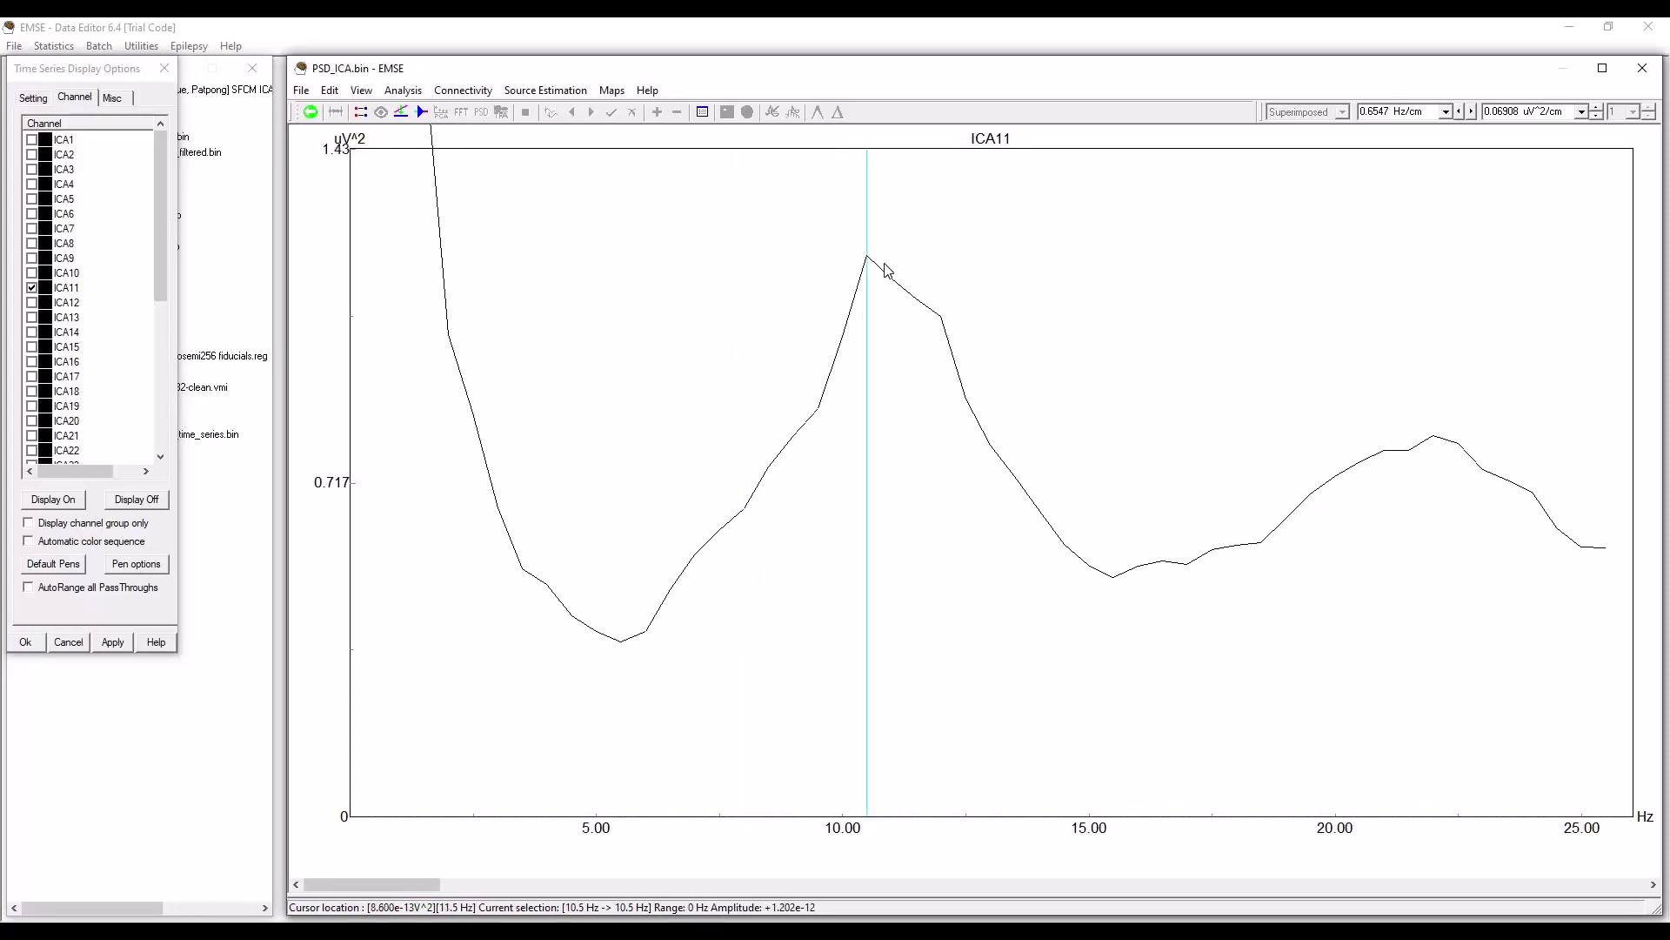
pyautogui.click(1433, 470)
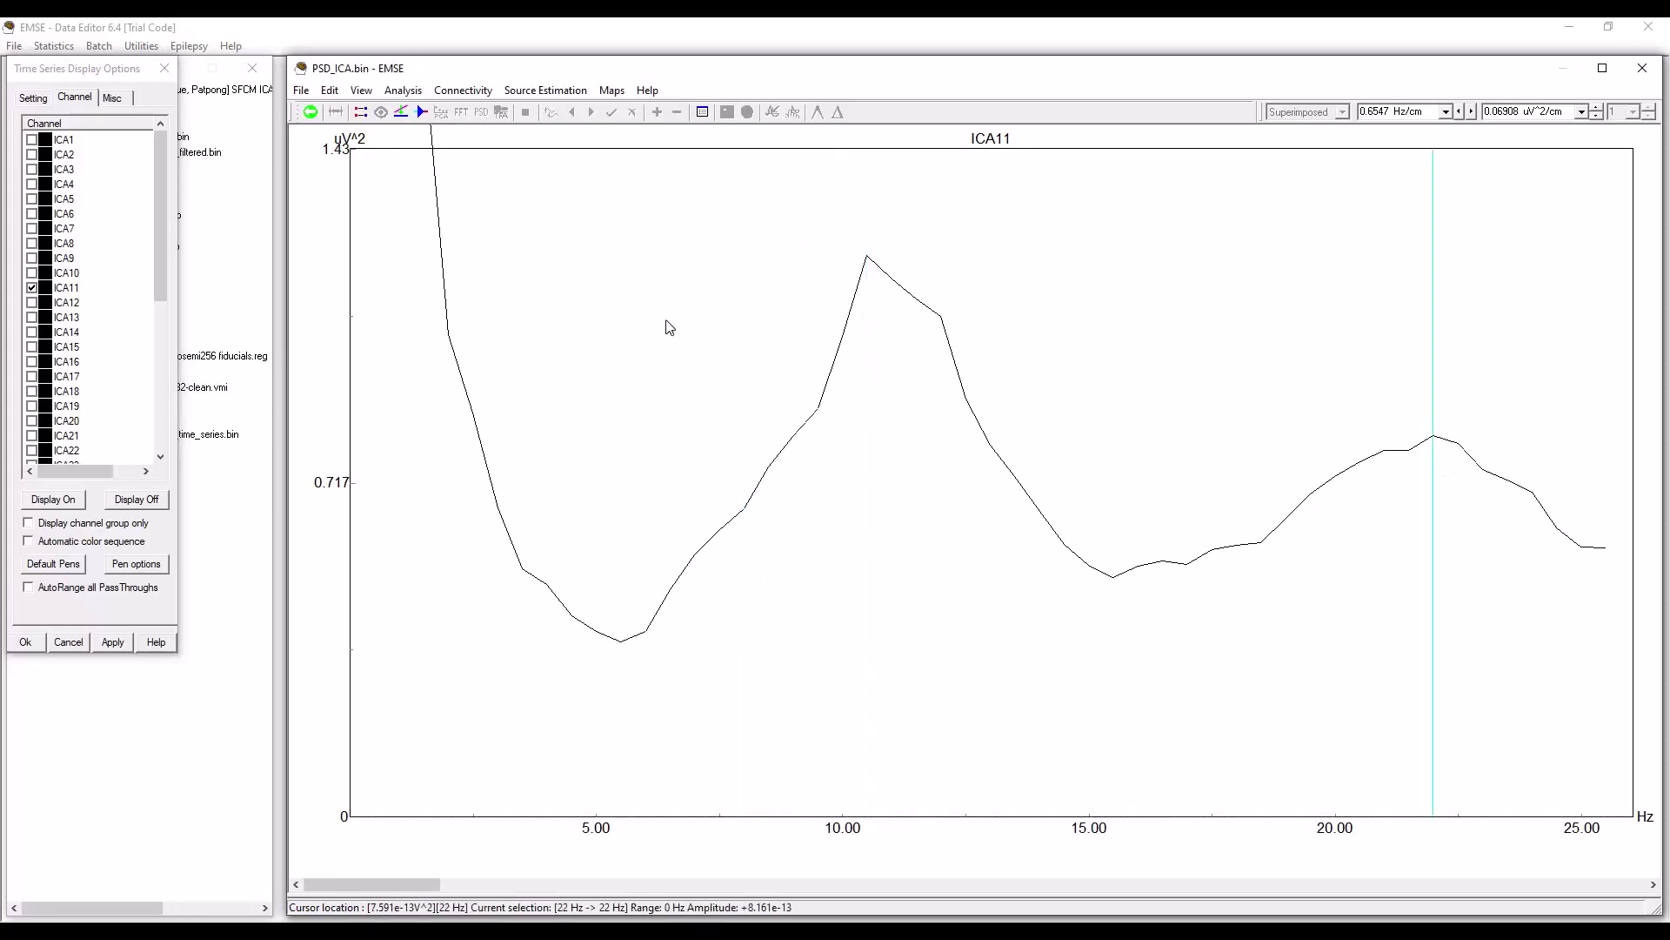
# Step: Add the ICA15, ICA22, ICA30 and ICA18 spectra to the superimposed plot
pyautogui.click(33, 348)
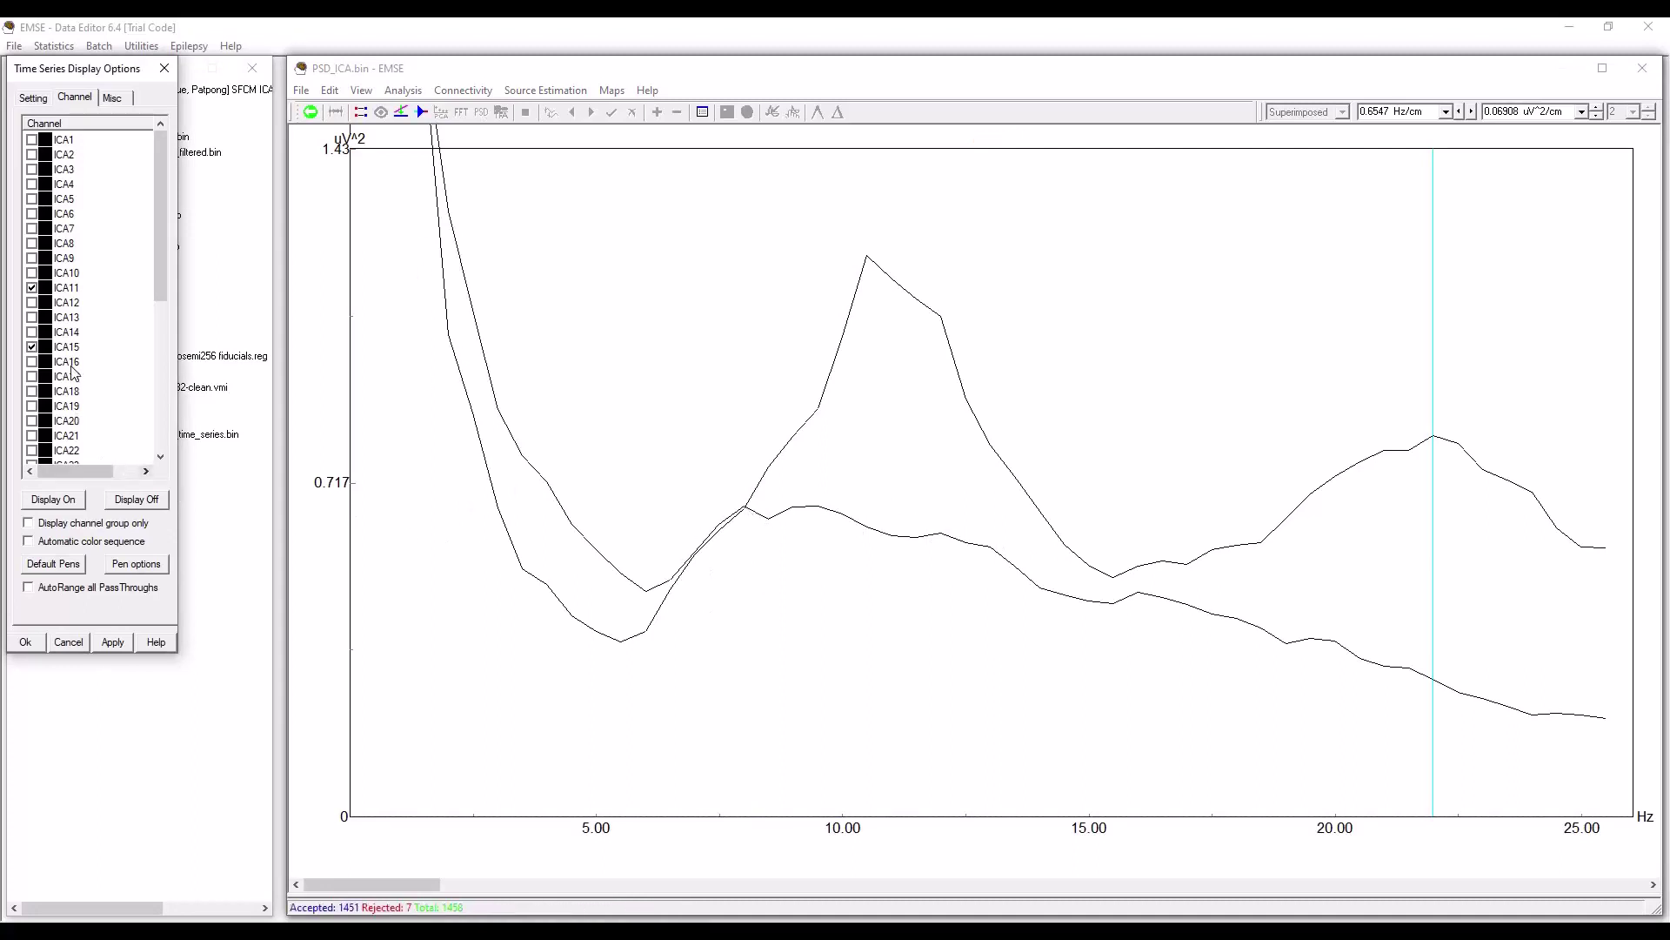
pyautogui.click(35, 450)
pyautogui.moveTo(163, 284); pyautogui.dragTo(162, 331)
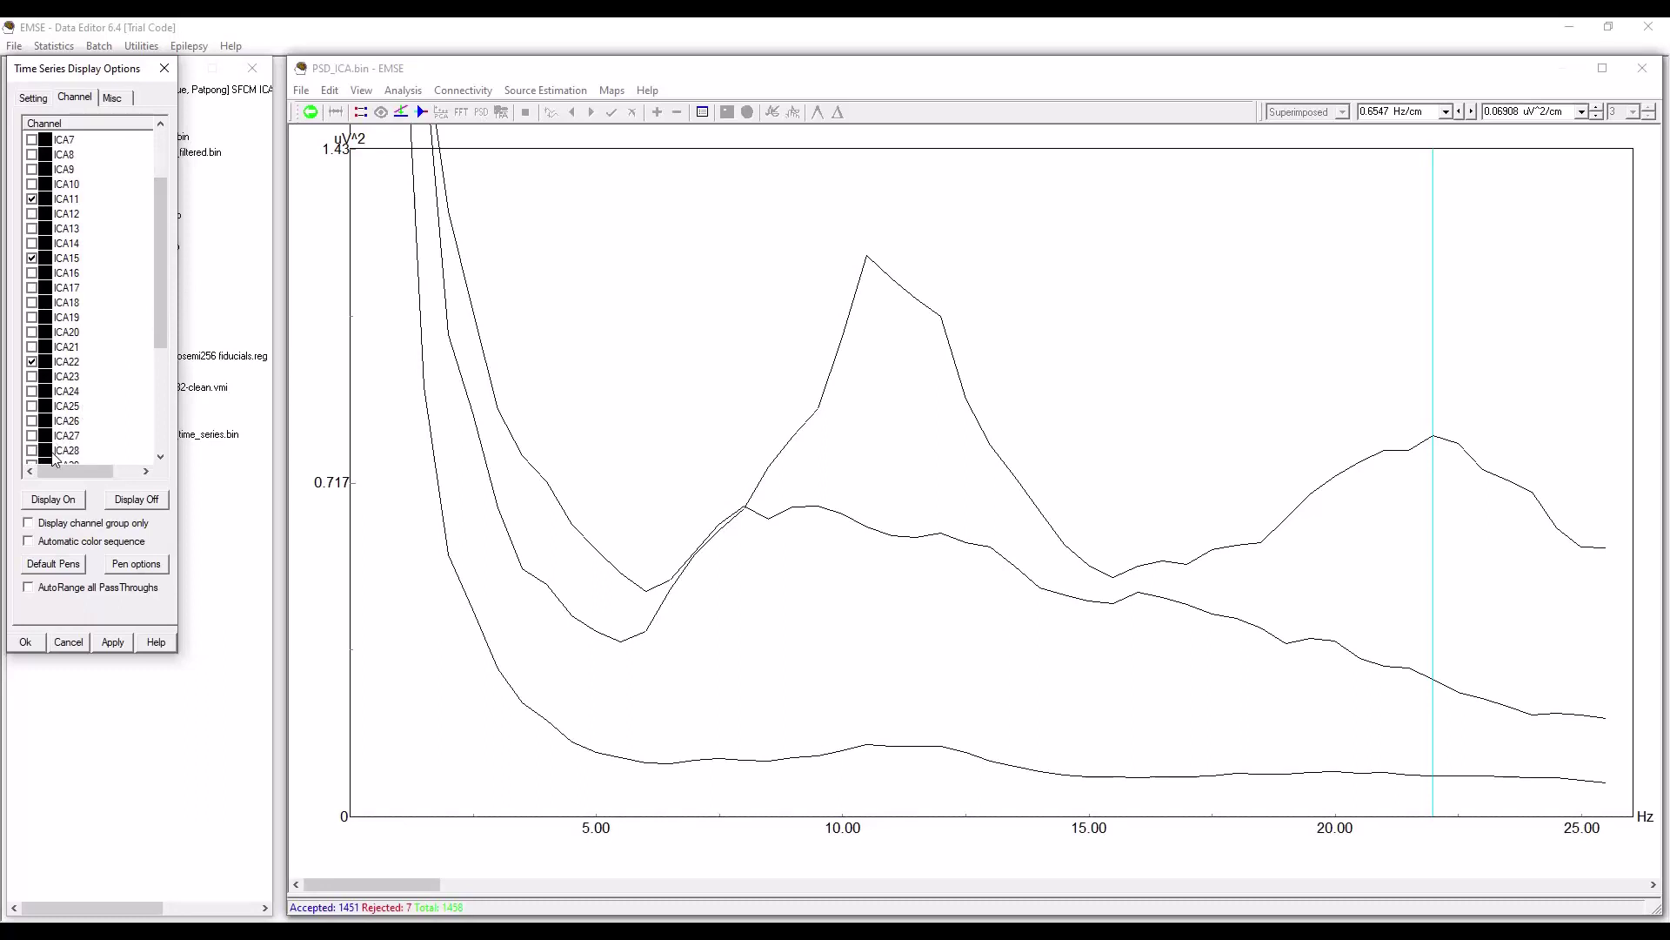
pyautogui.scroll(-3, 163, 383)
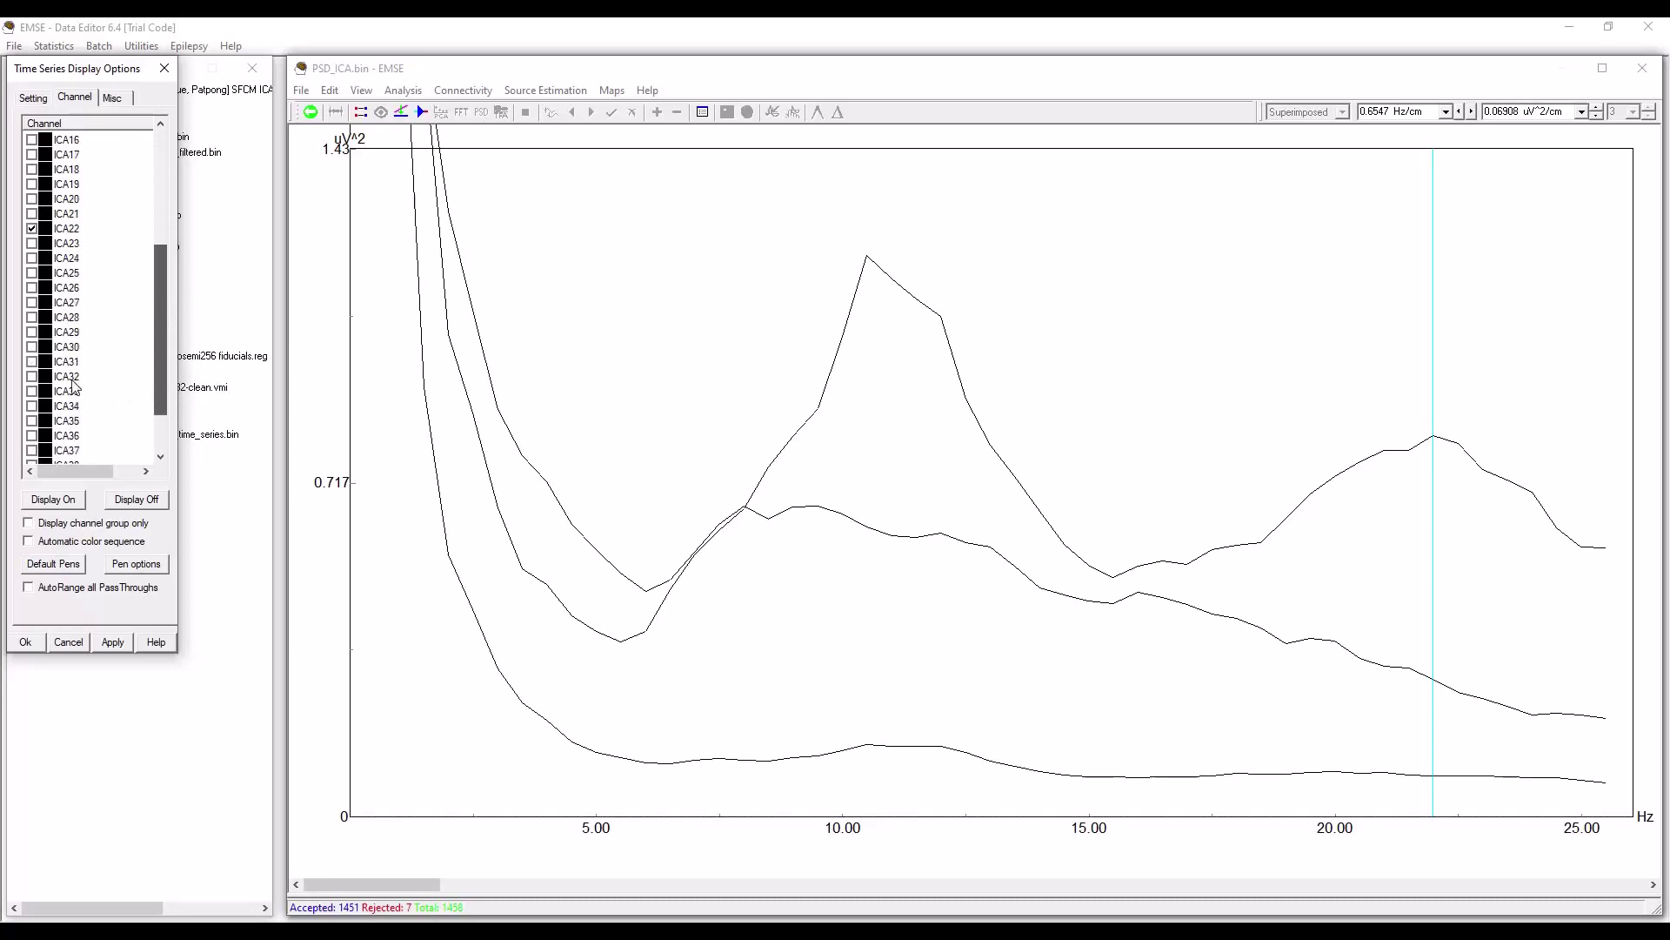
pyautogui.click(32, 347)
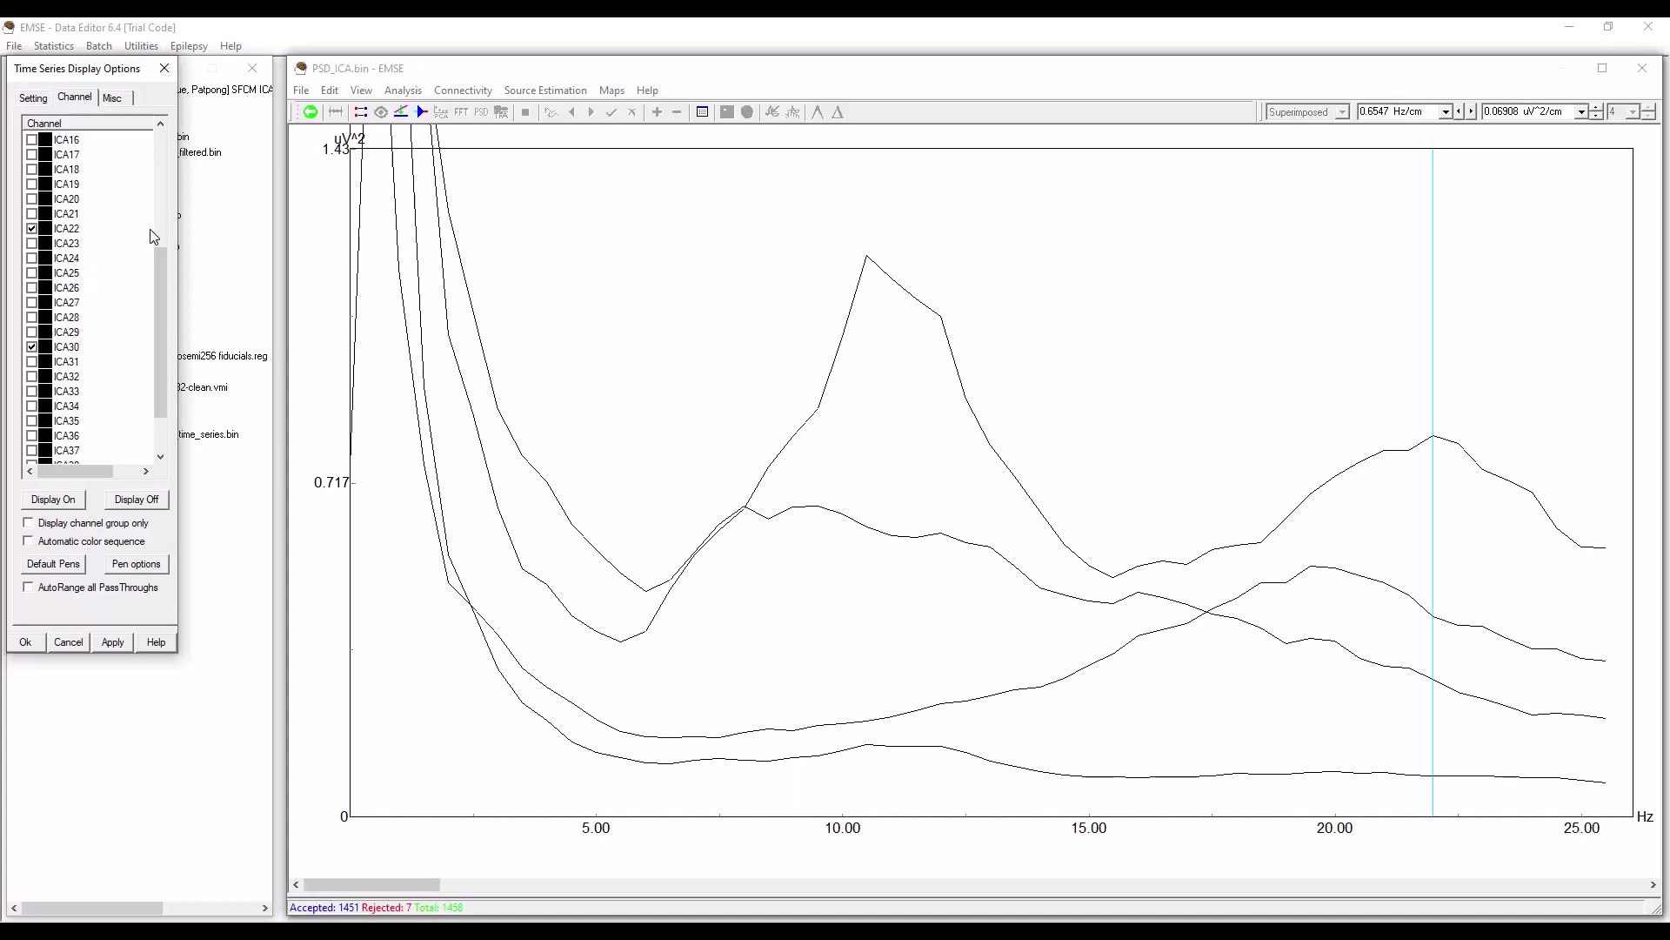
pyautogui.click(33, 170)
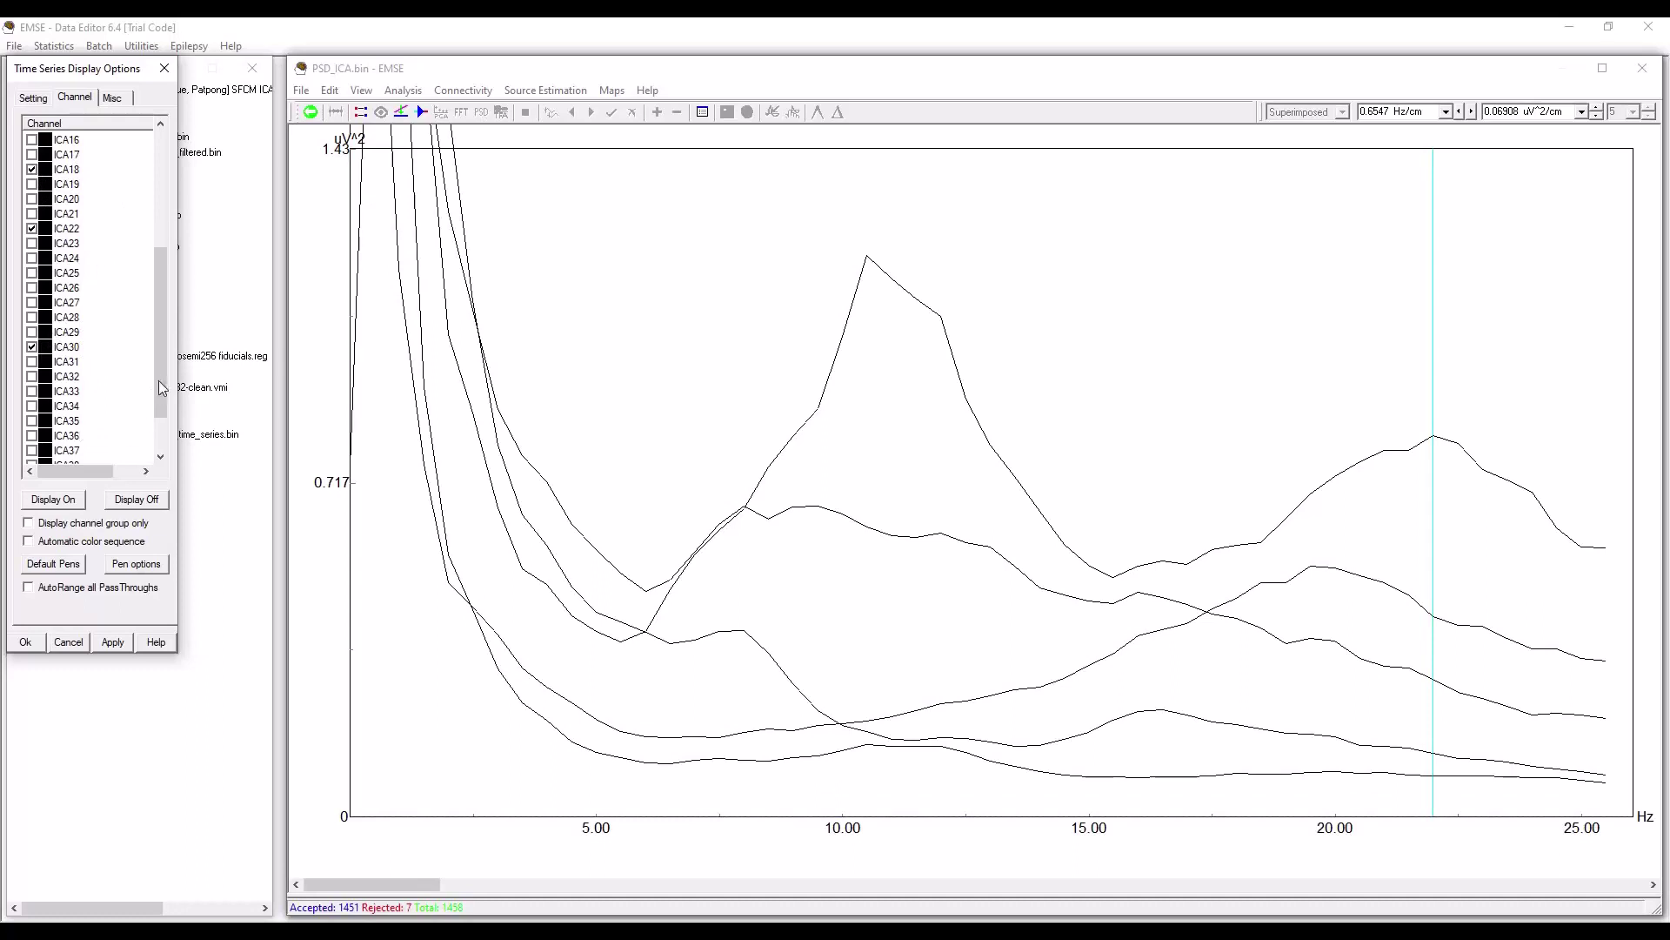
# Step: Also superimpose the spectra of ICA40, ICA14, ICA28, ICA35, ICA34 and ICA31
pyautogui.moveTo(159, 386); pyautogui.dragTo(54, 461)
pyautogui.click(33, 451)
pyautogui.moveTo(161, 327); pyautogui.dragTo(39, 208)
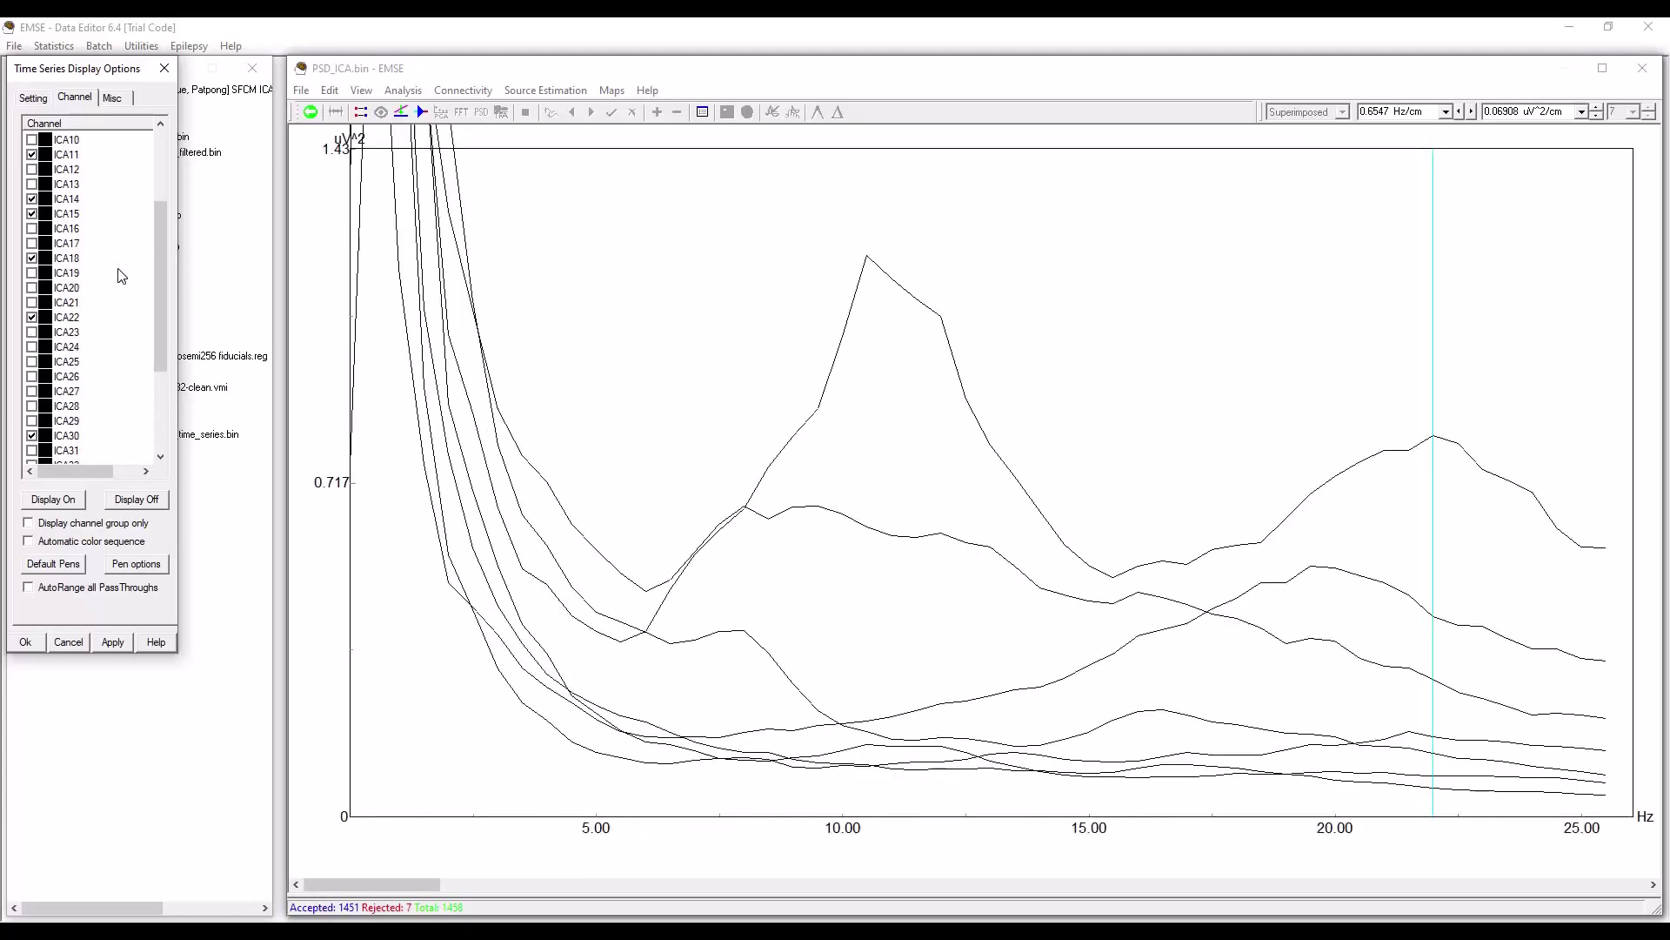
pyautogui.moveTo(160, 333); pyautogui.dragTo(155, 411)
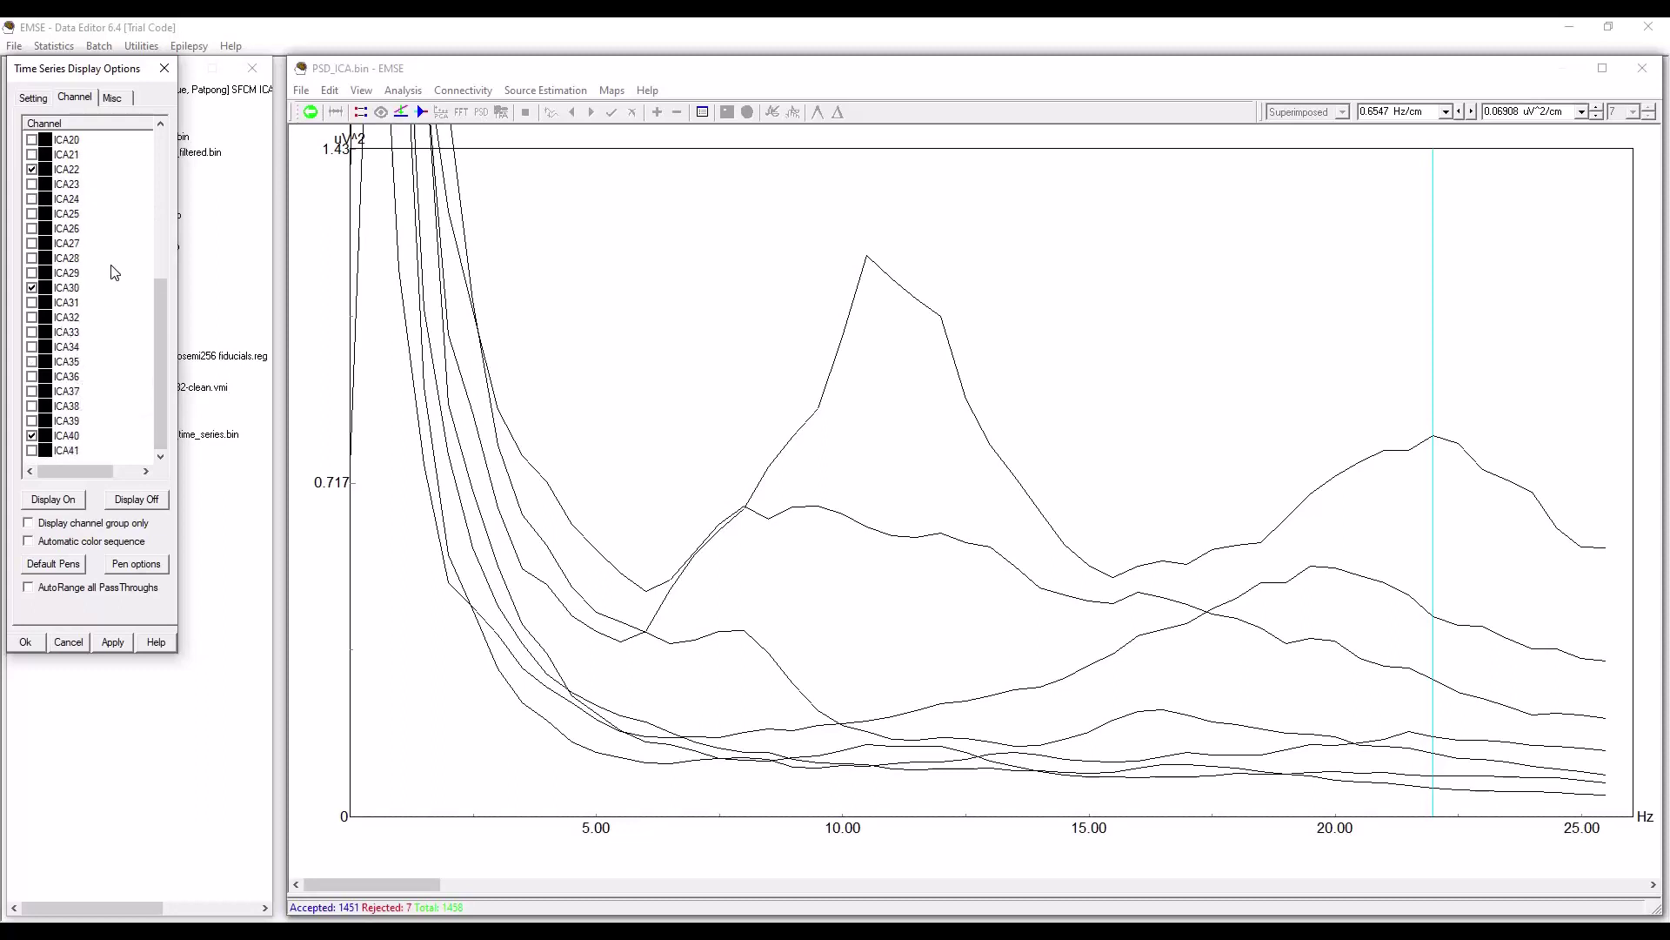
pyautogui.click(33, 259)
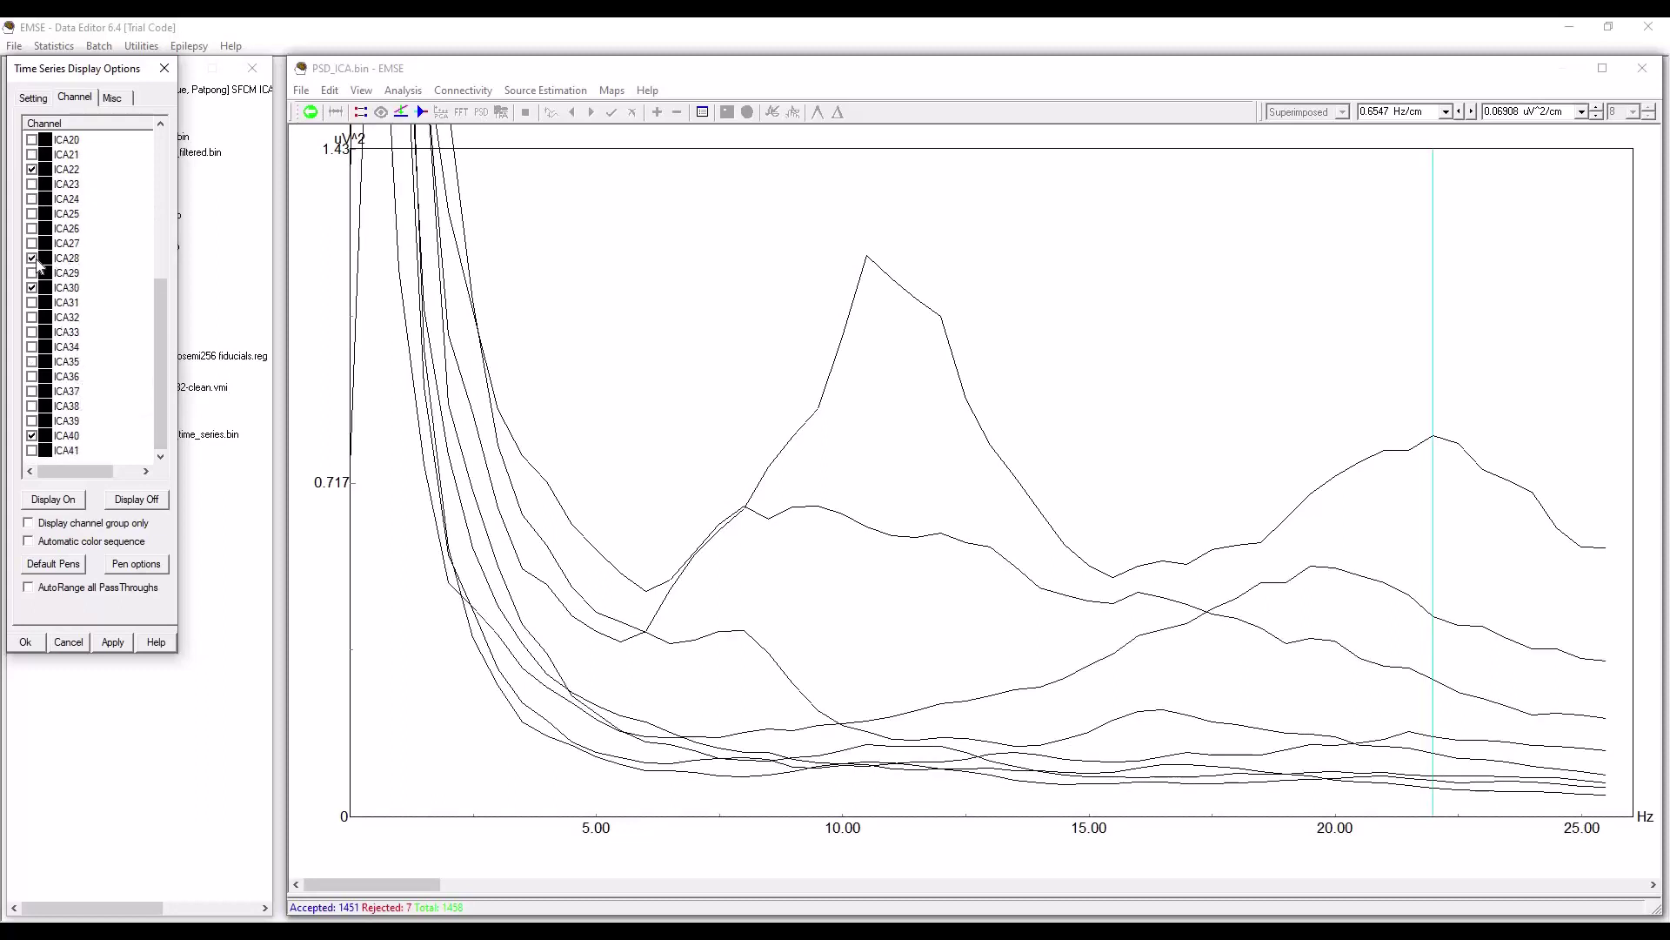
pyautogui.click(32, 362)
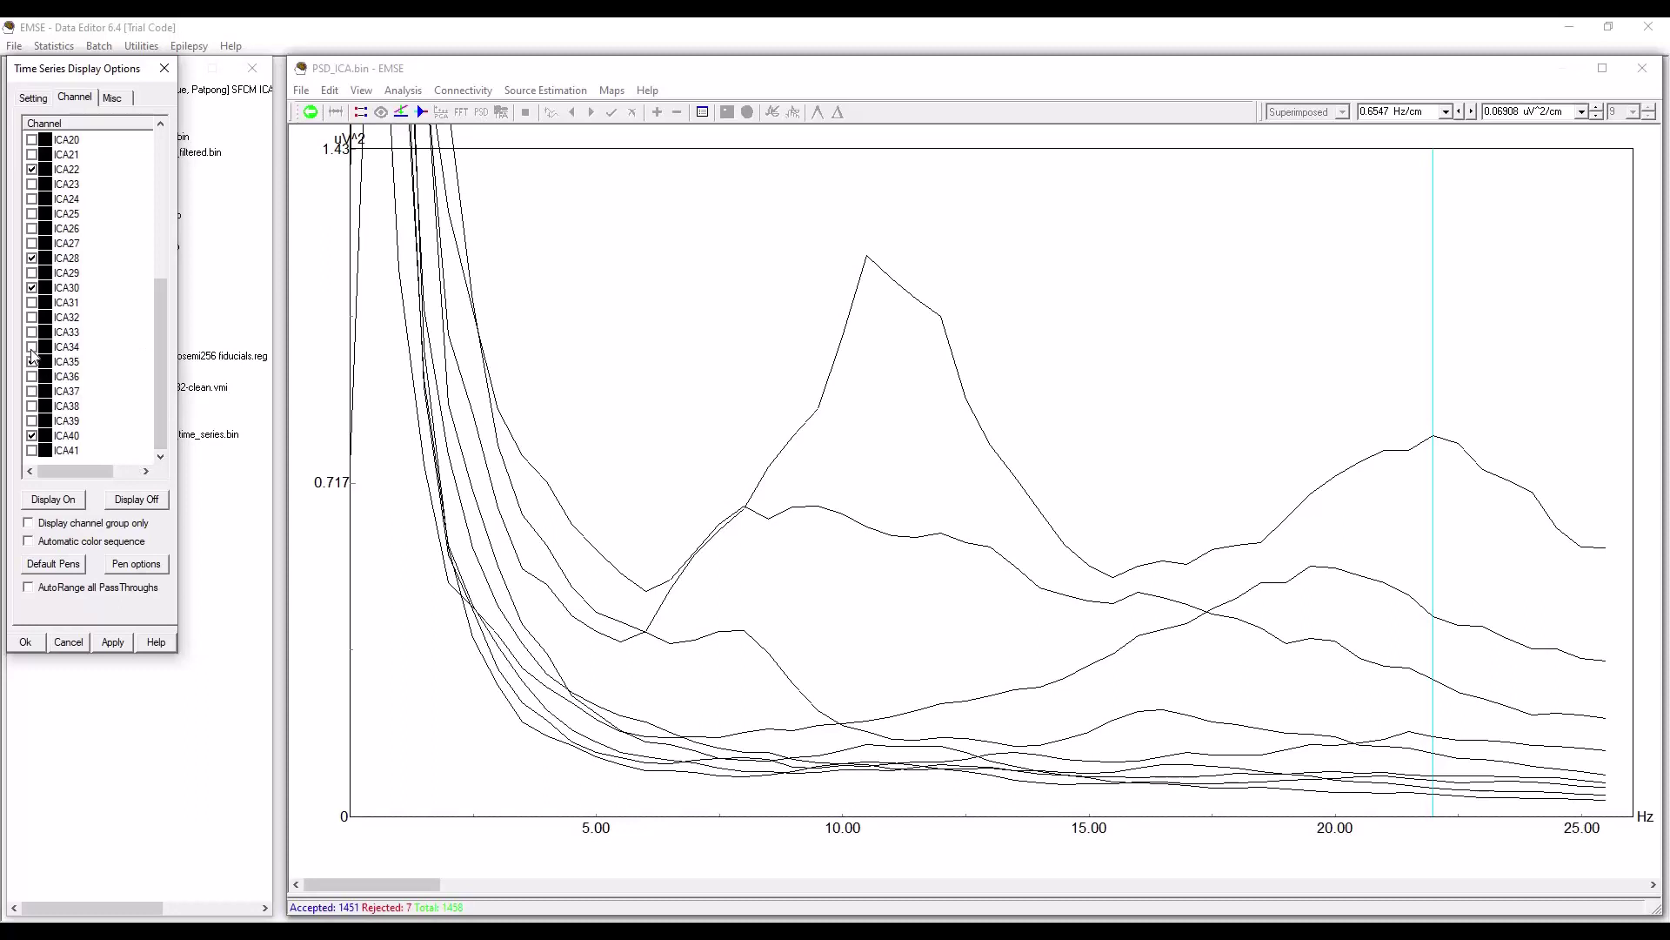
pyautogui.click(32, 347)
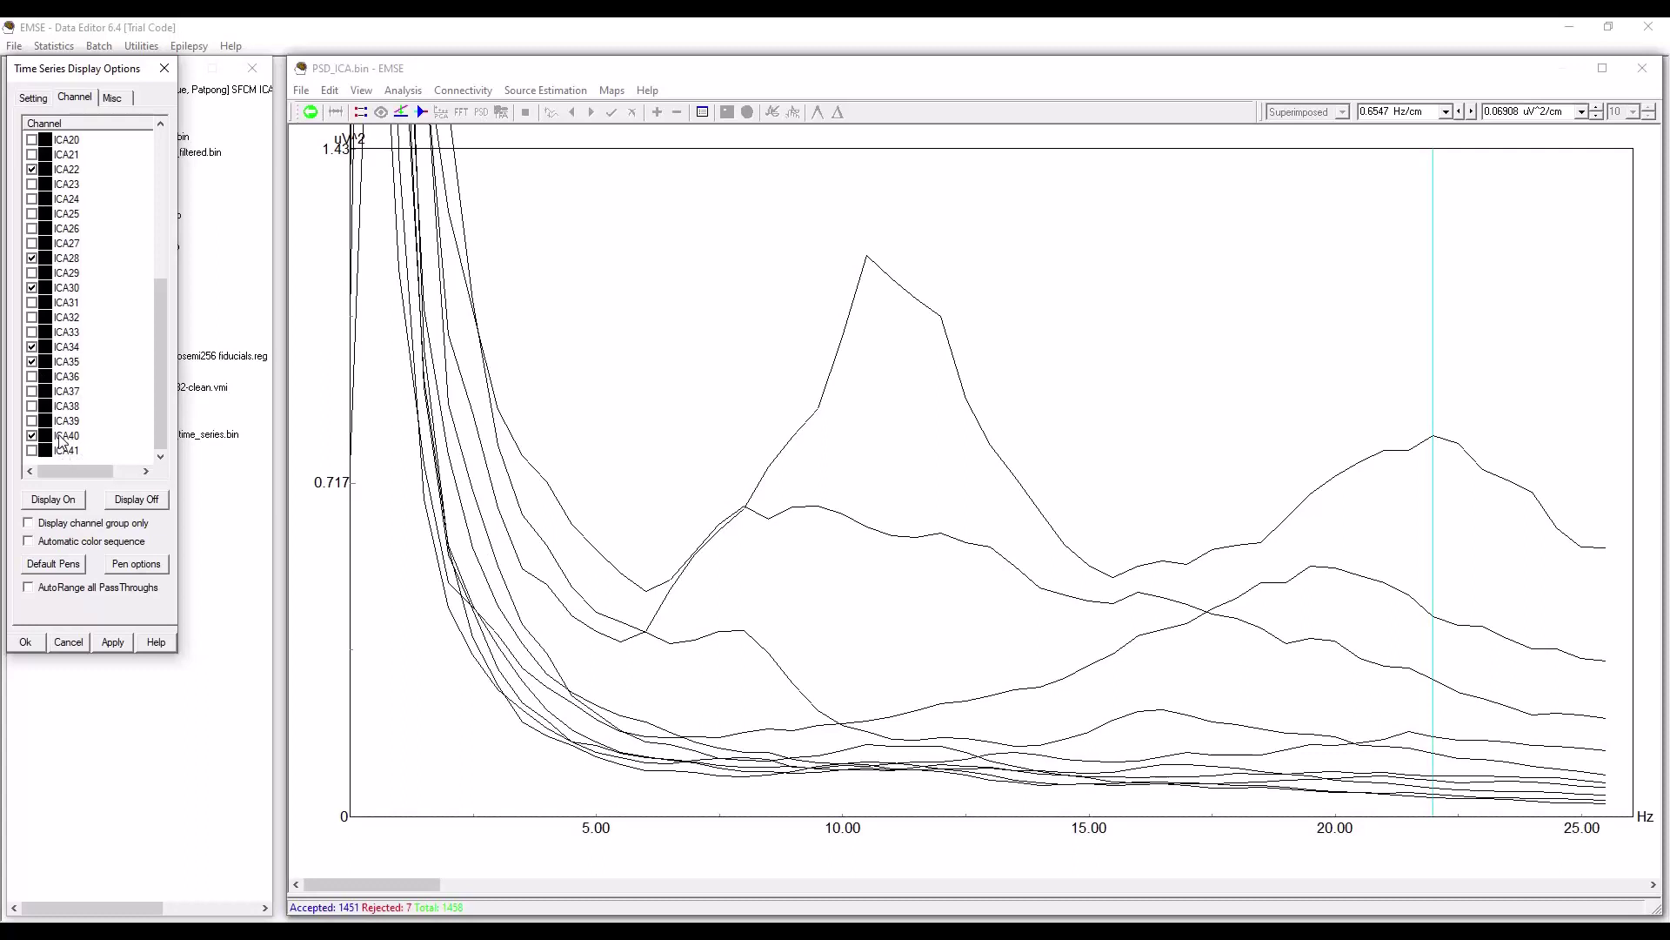
pyautogui.click(33, 303)
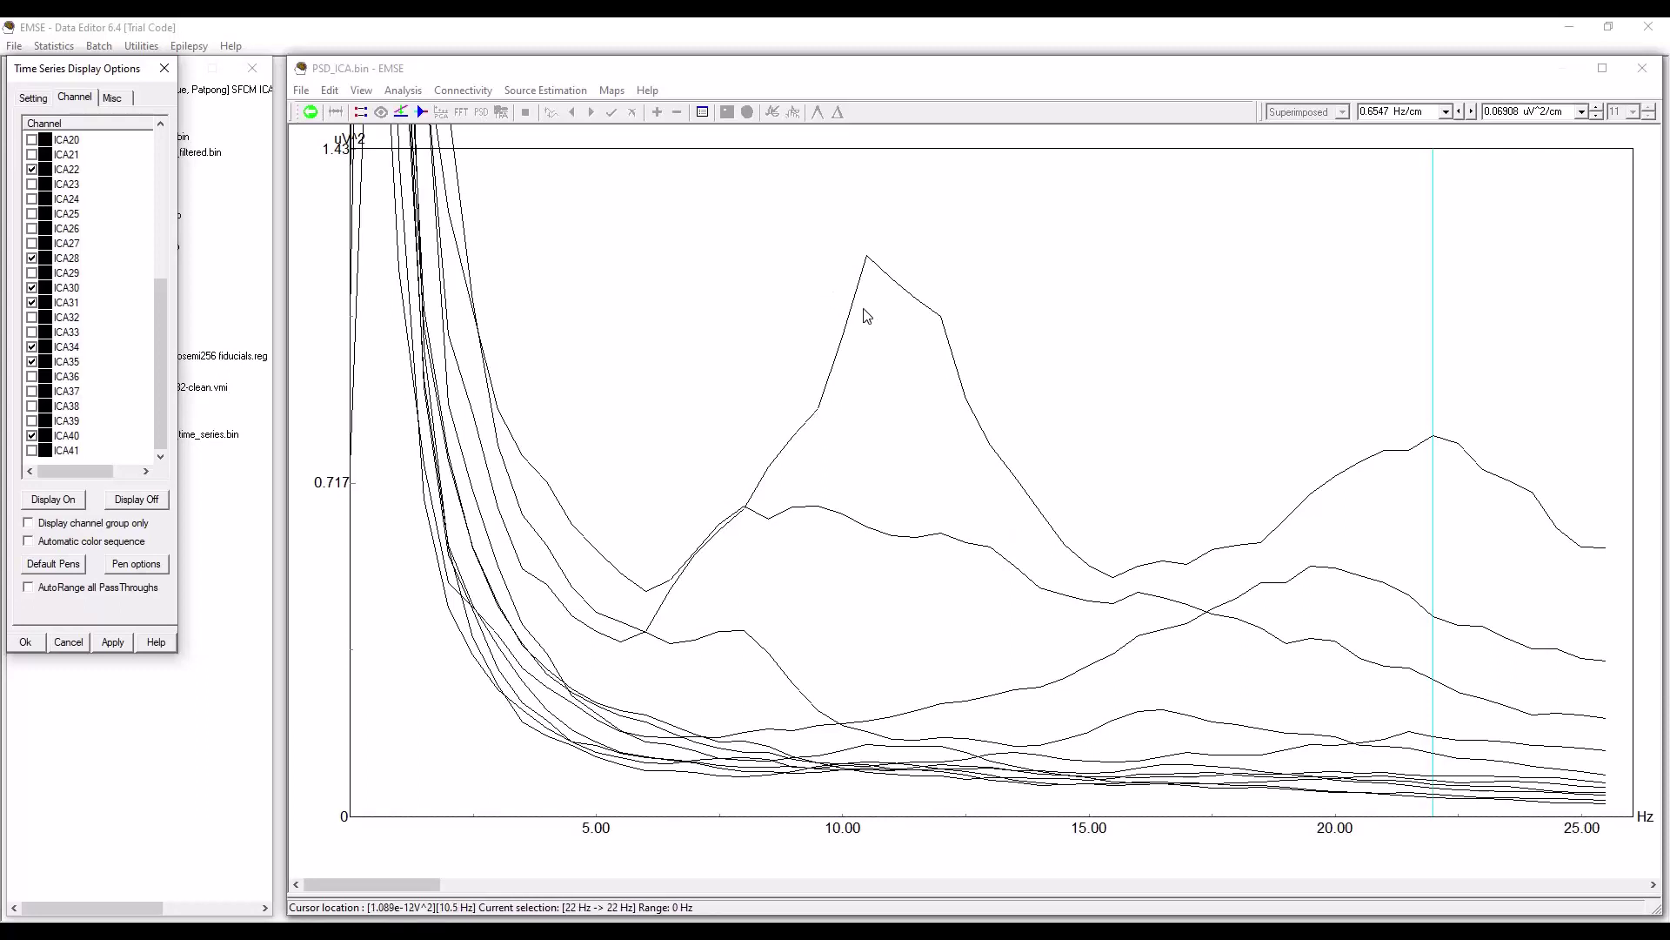
# Step: Highlight the 21.5 to 22.5 Hz and 10 to 11.5 Hz ranges to compare the component peaks there
pyautogui.moveTo(866, 315); pyautogui.dragTo(905, 314)
pyautogui.moveTo(1414, 480); pyautogui.dragTo(1470, 470)
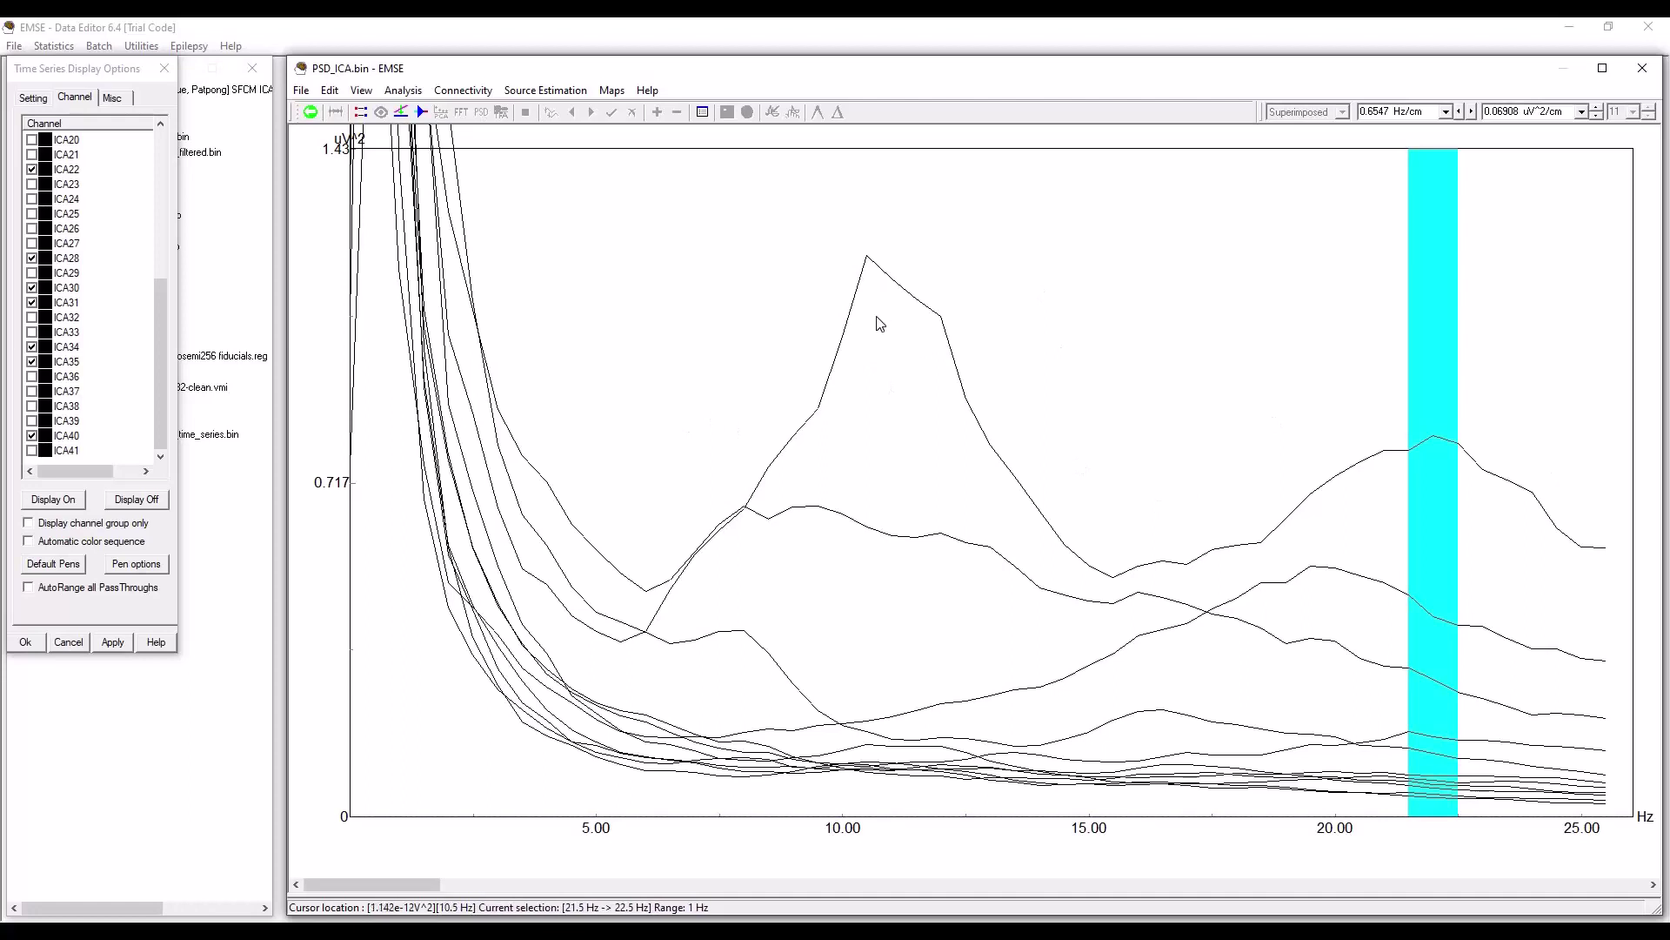
pyautogui.moveTo(852, 375); pyautogui.dragTo(918, 374)
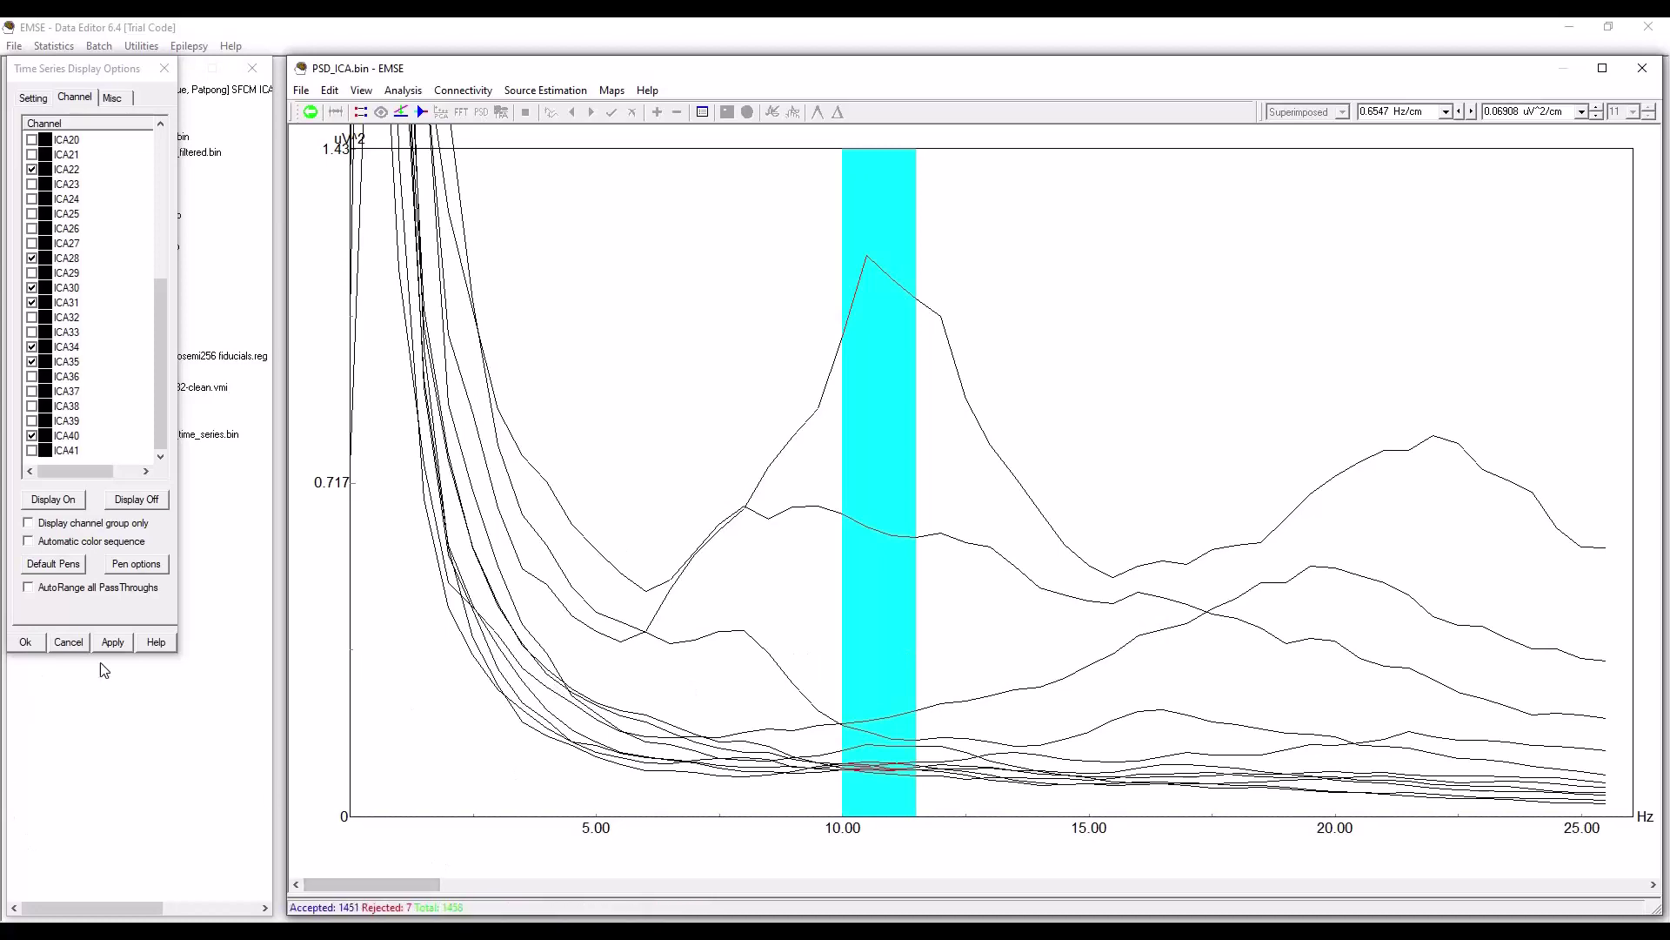
# Step: Leave the channel display options and show the preprocessing function list of eeg7.bdf.rsmp512_filtered.bin
pyautogui.click(84, 643)
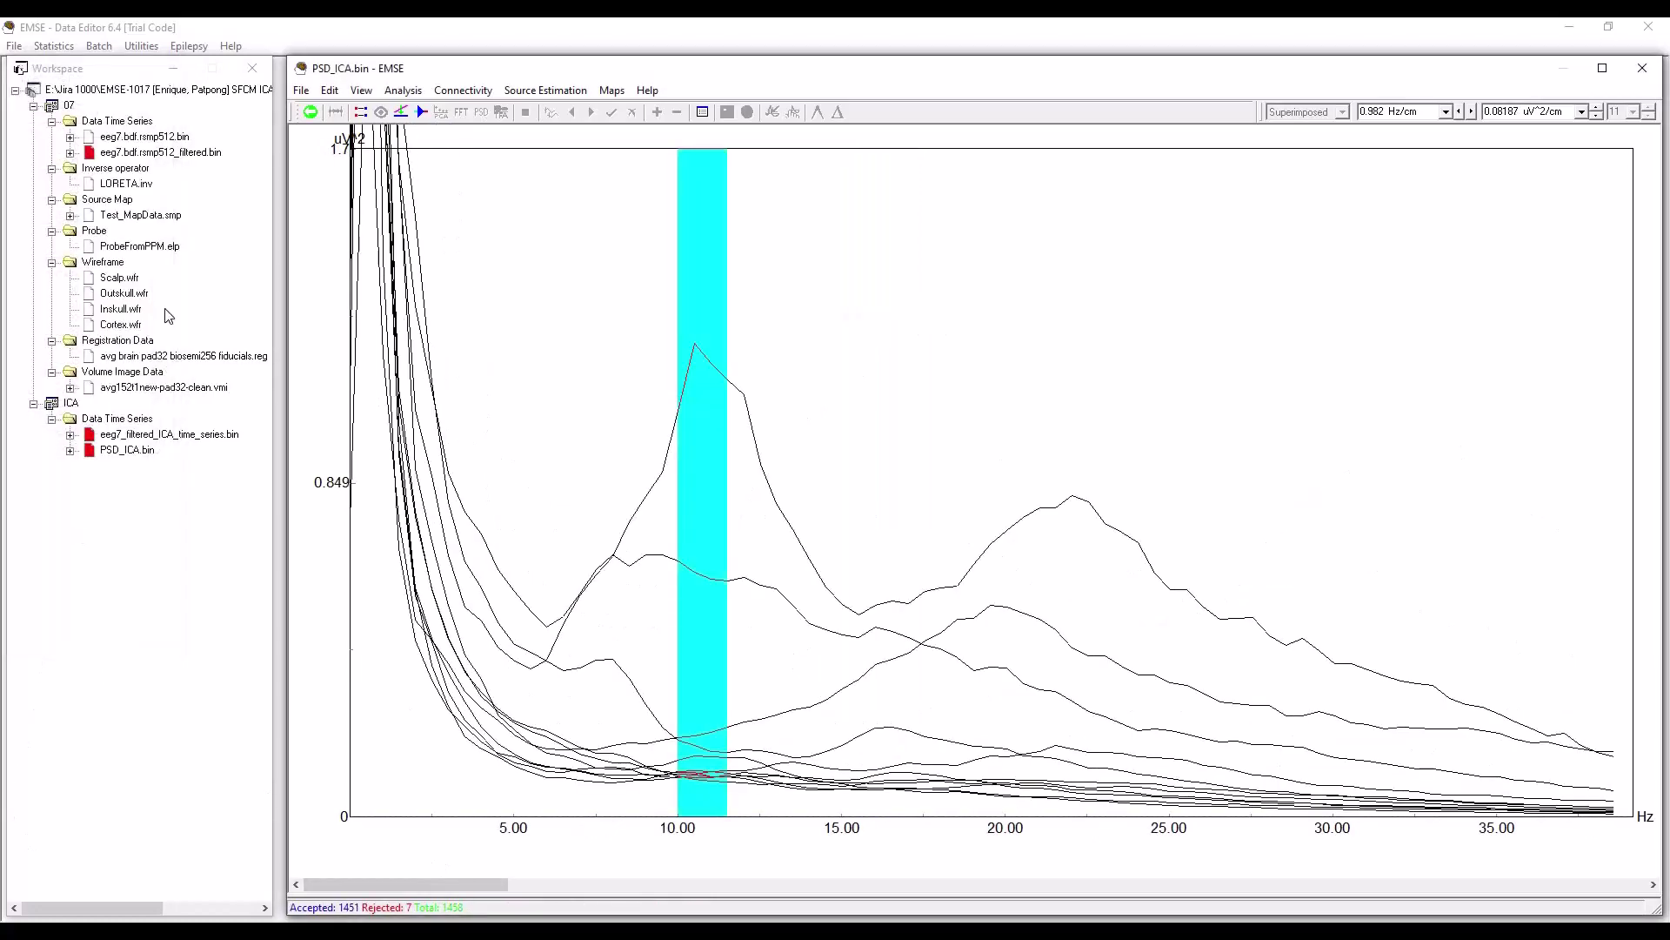
pyautogui.doubleClick(132, 154)
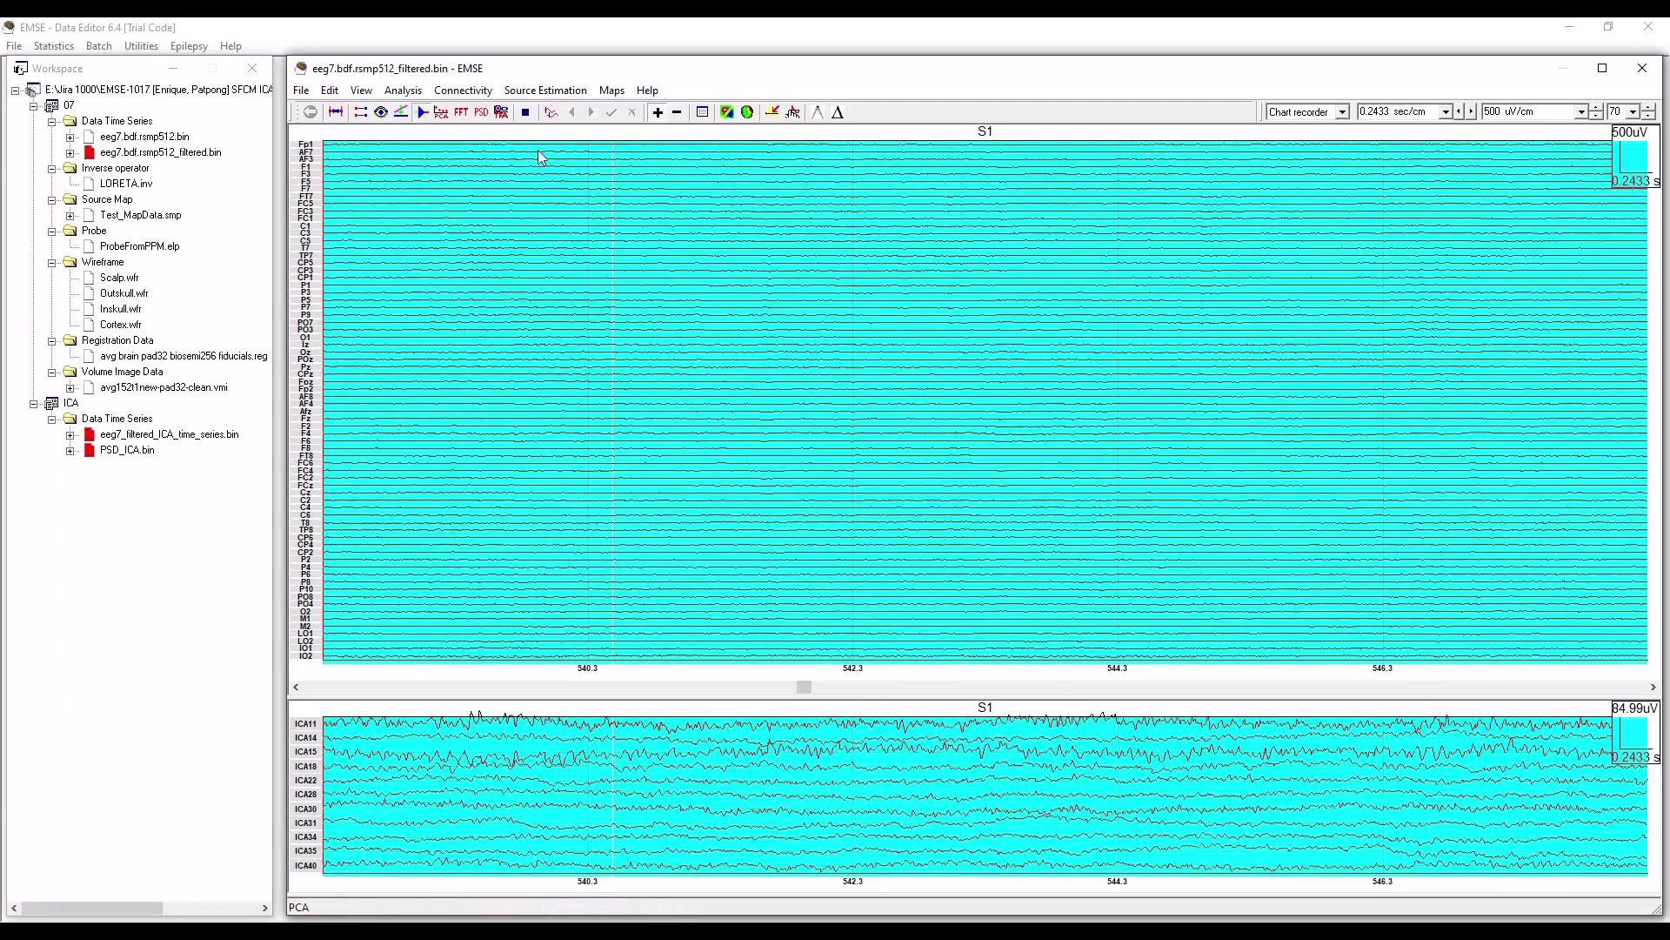
pyautogui.moveTo(1030, 484); pyautogui.dragTo(1032, 508)
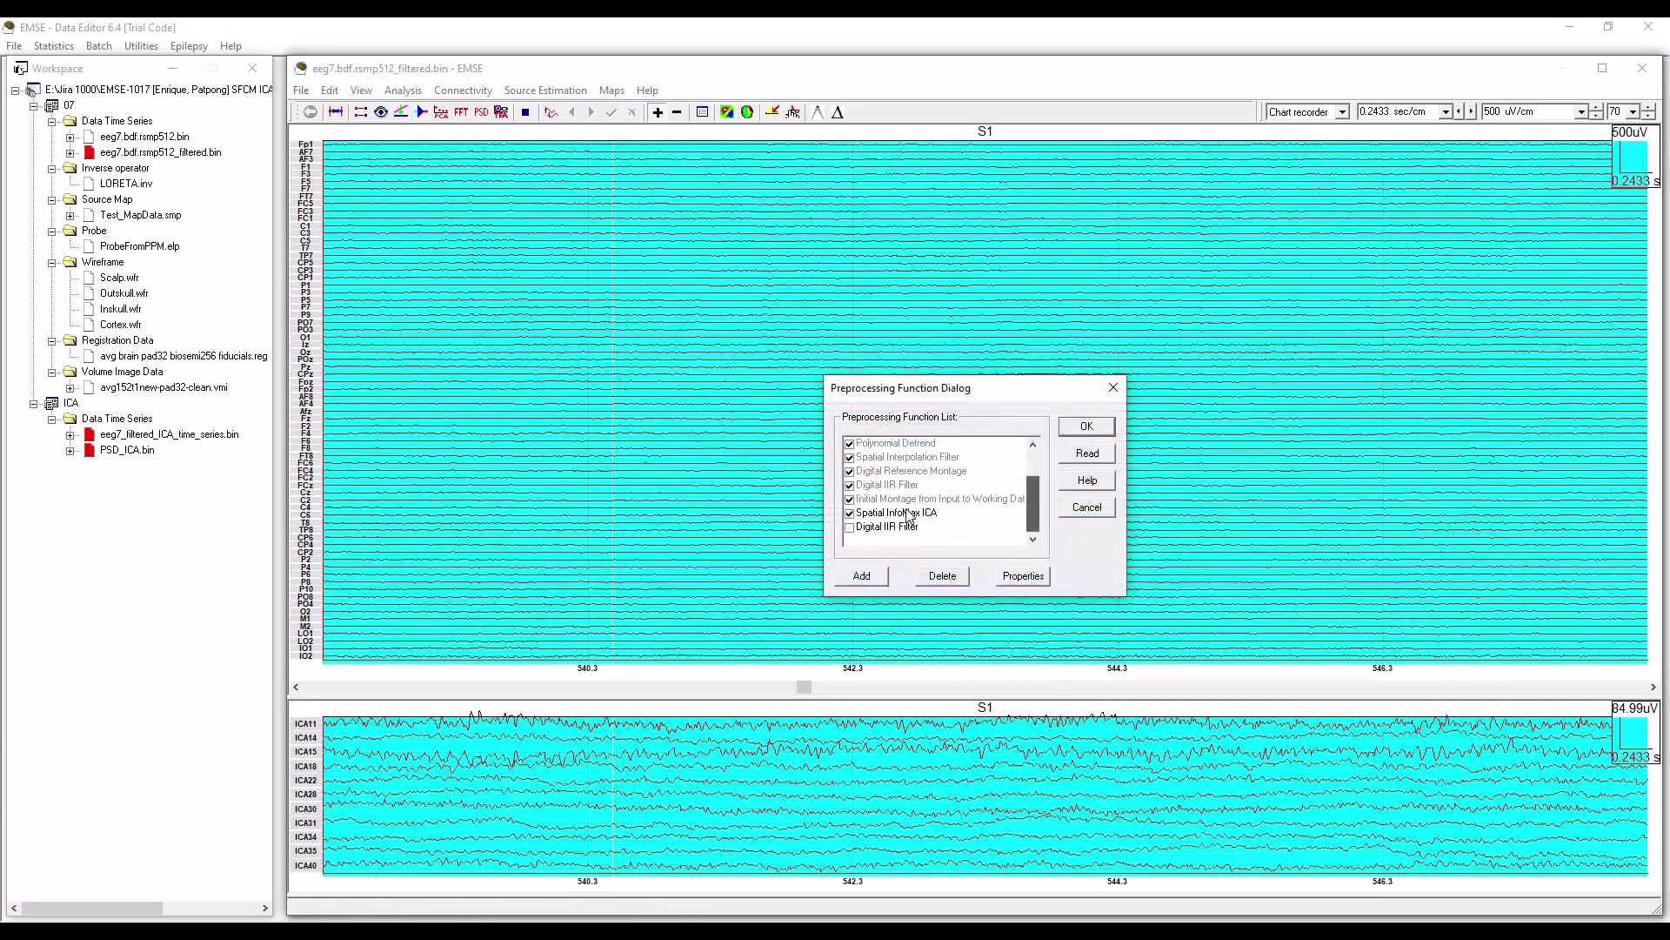
pyautogui.click(1036, 577)
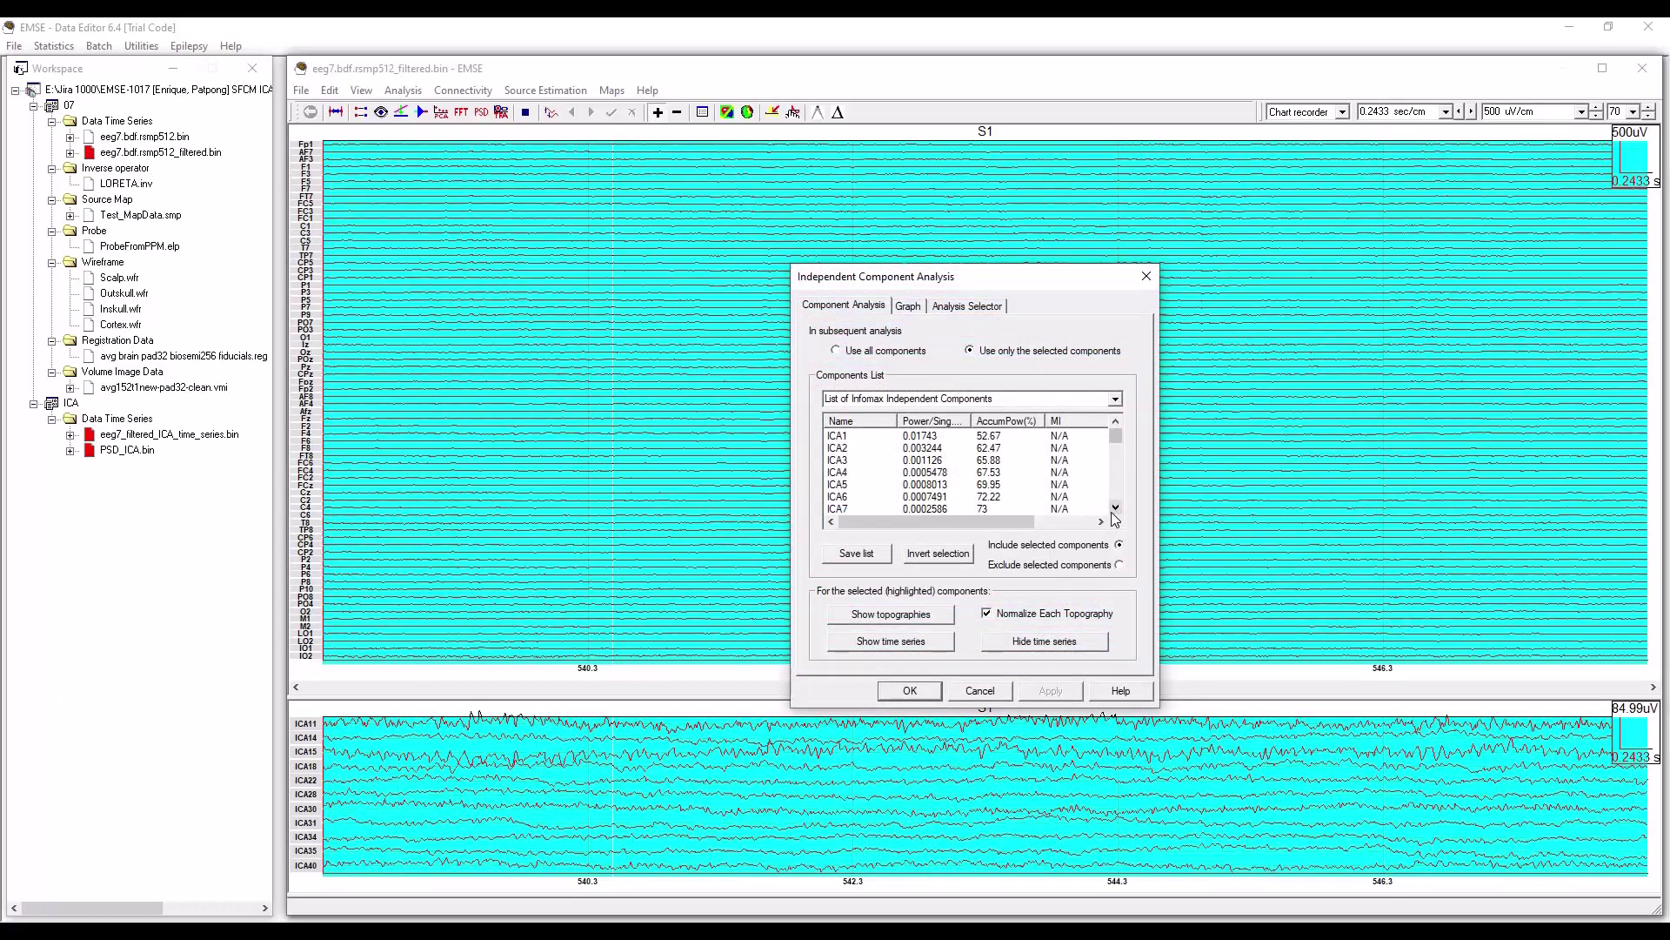
pyautogui.click(1115, 508)
pyautogui.click(1115, 508)
pyautogui.click(1116, 509)
pyautogui.click(1116, 508)
pyautogui.click(1115, 508)
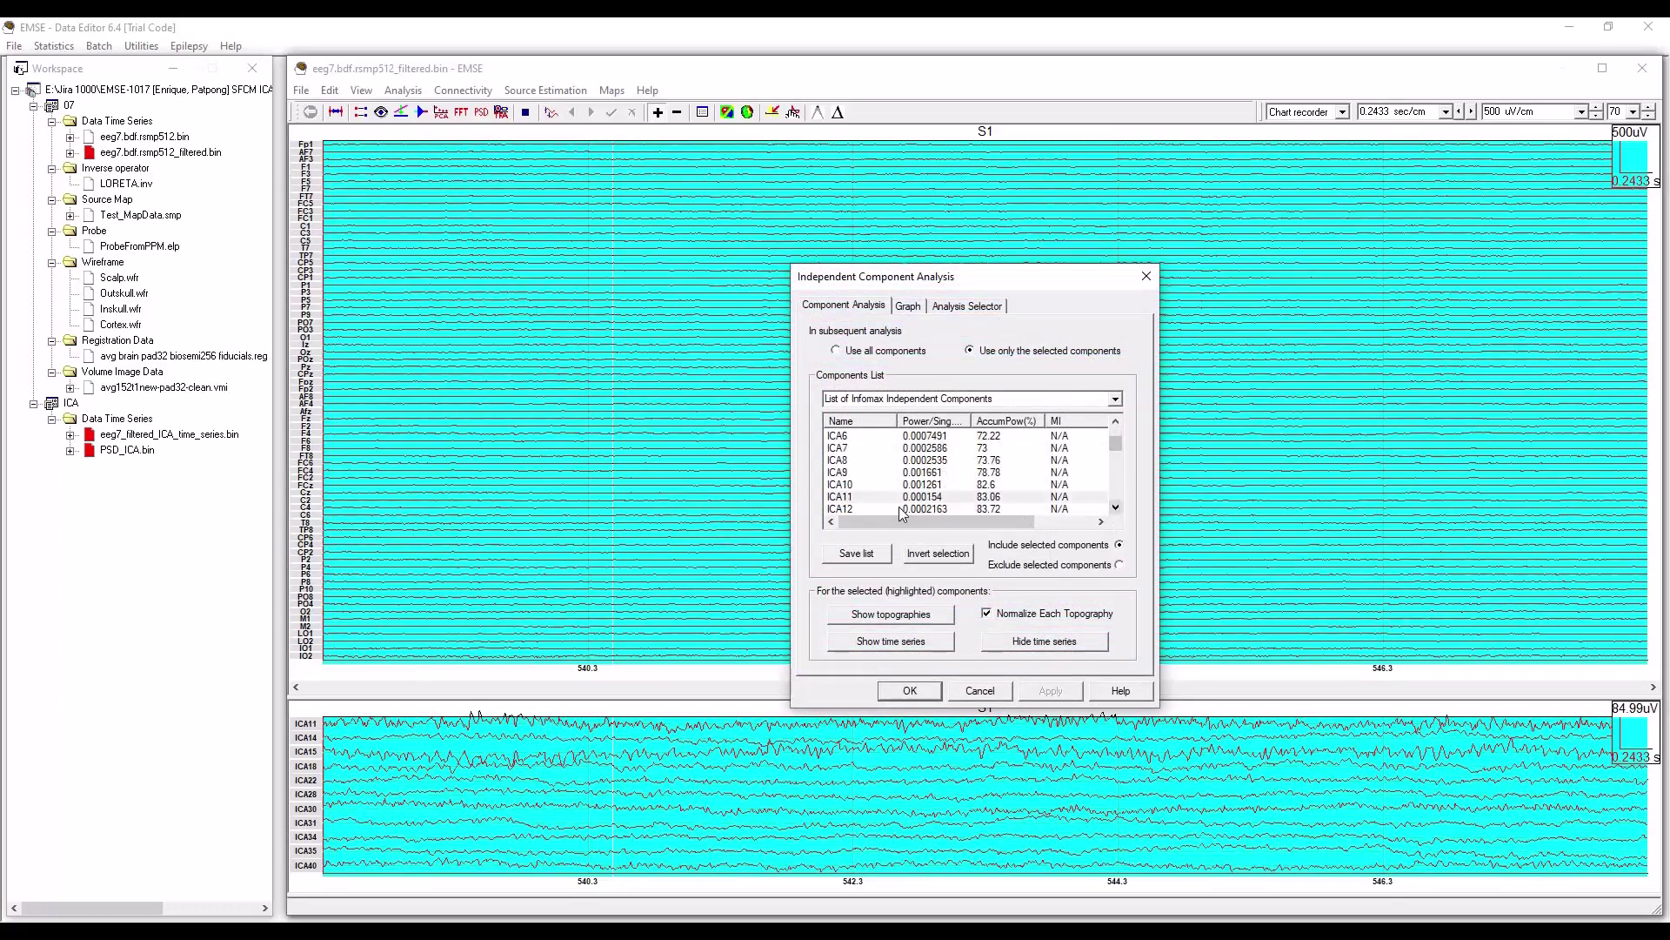
pyautogui.click(1115, 508)
pyautogui.click(1115, 508)
pyautogui.click(1115, 508)
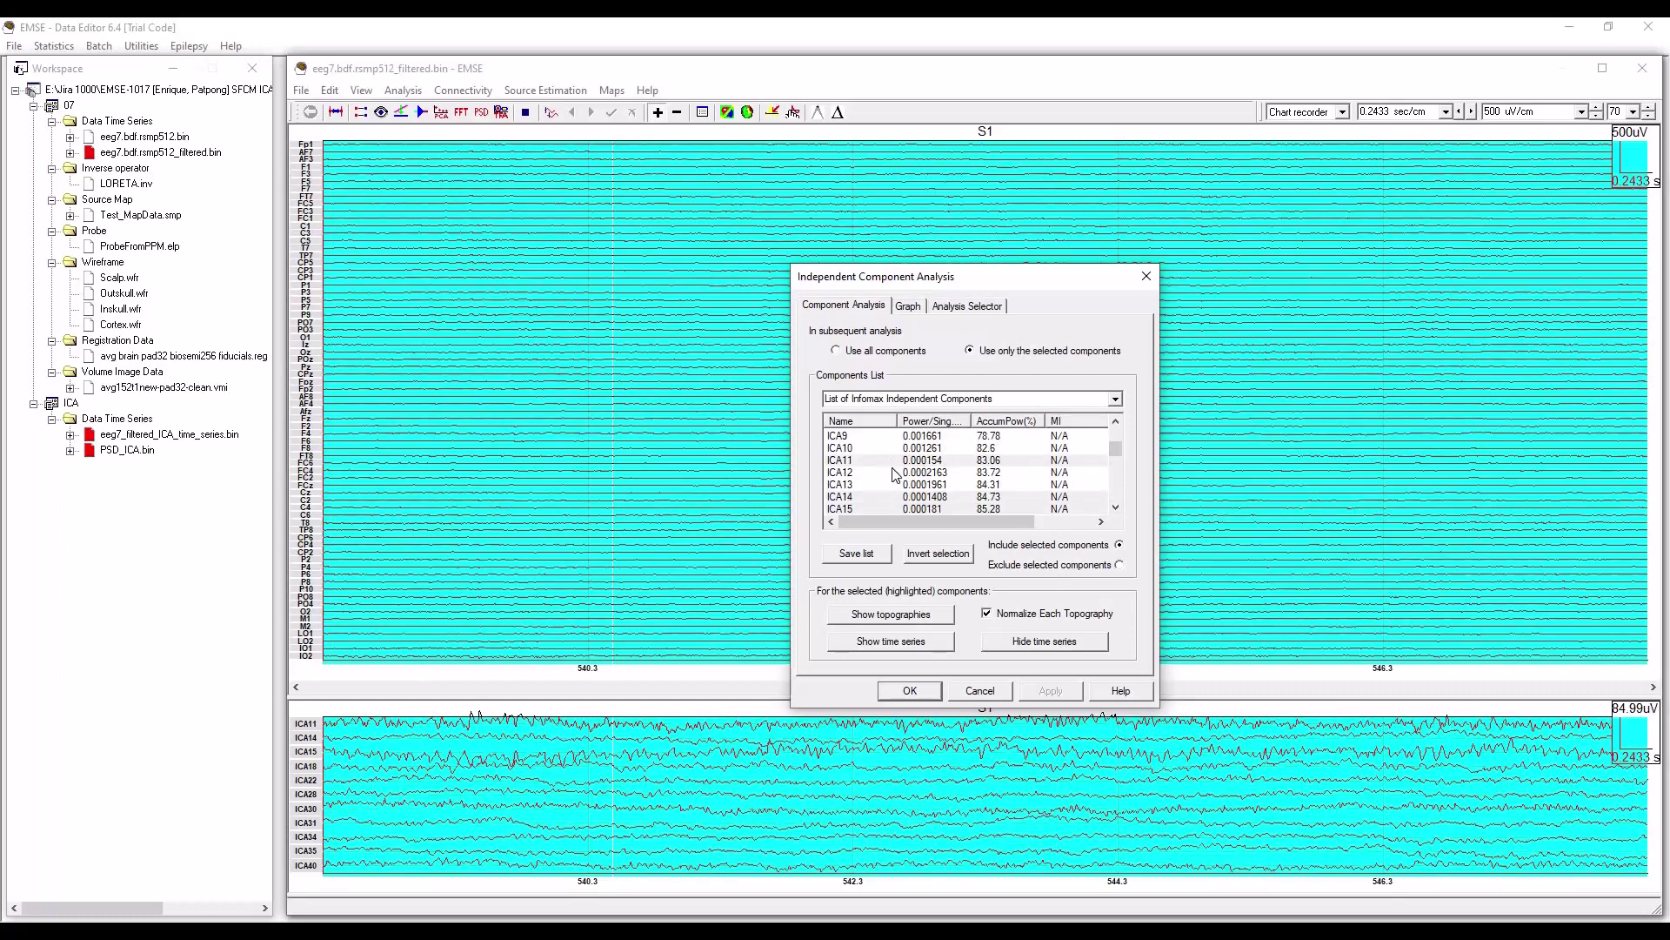
pyautogui.click(882, 498)
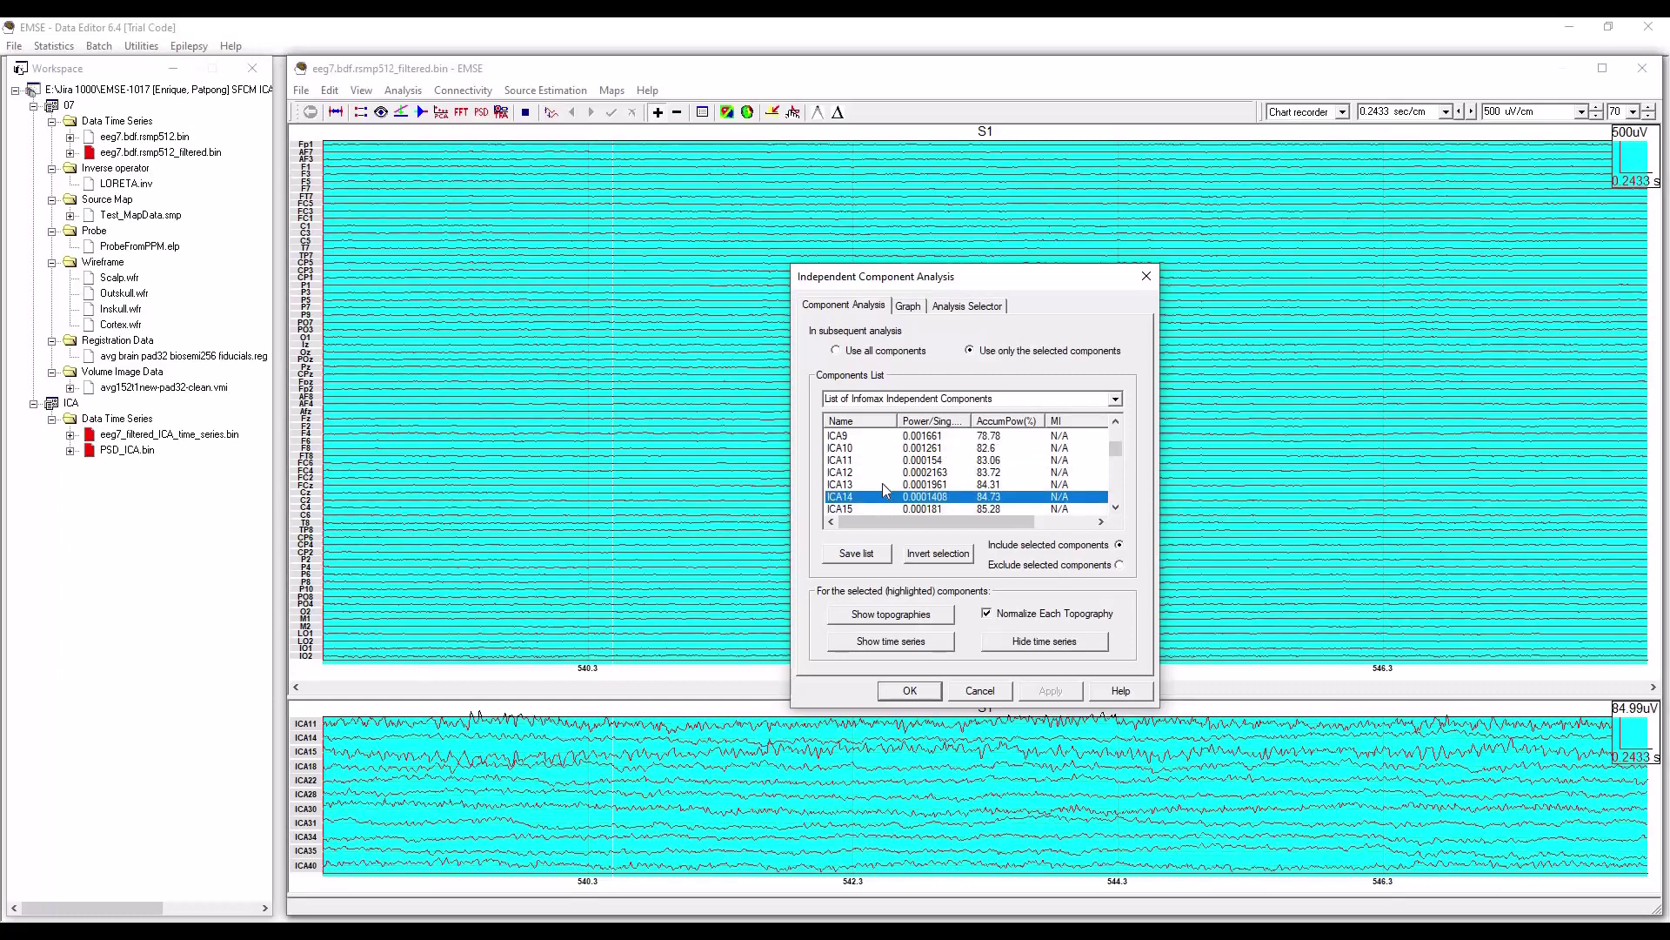
pyautogui.press('Up')
pyautogui.press('Up')
pyautogui.press('Up')
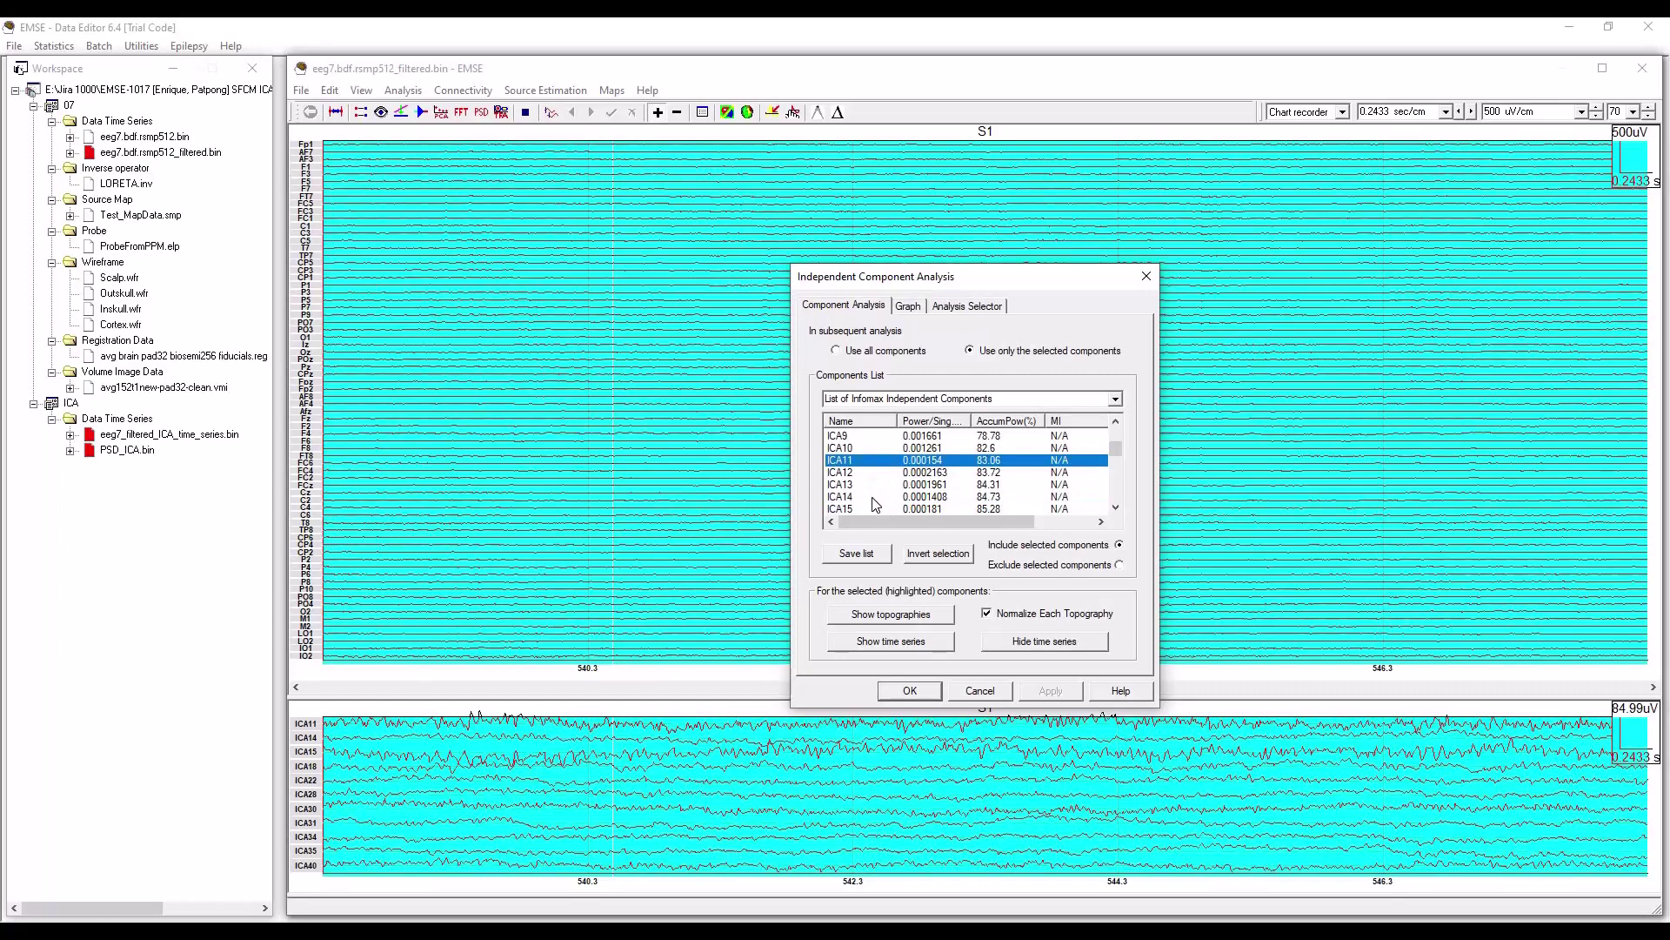
pyautogui.keyDown('ctrl'); pyautogui.click(872, 498); pyautogui.keyUp('ctrl')
pyautogui.keyDown('ctrl'); pyautogui.click(914, 510); pyautogui.keyUp('ctrl')
pyautogui.click(1116, 508)
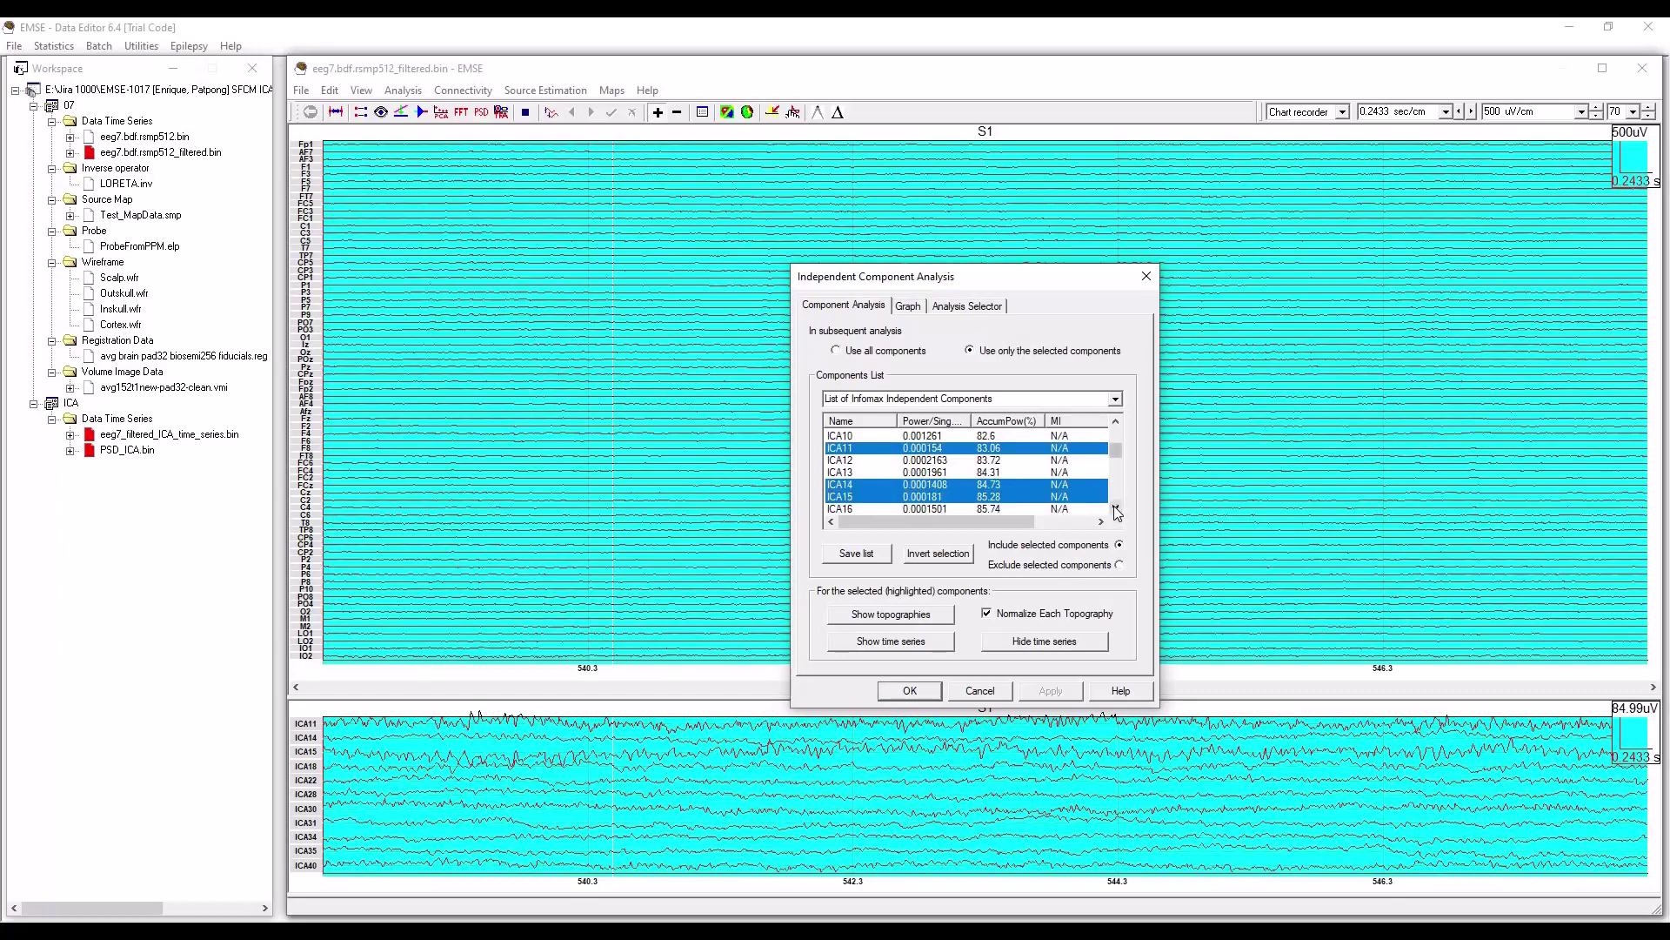
pyautogui.click(1117, 509)
pyautogui.click(1117, 508)
pyautogui.click(1116, 509)
pyautogui.click(1116, 508)
pyautogui.click(1116, 508)
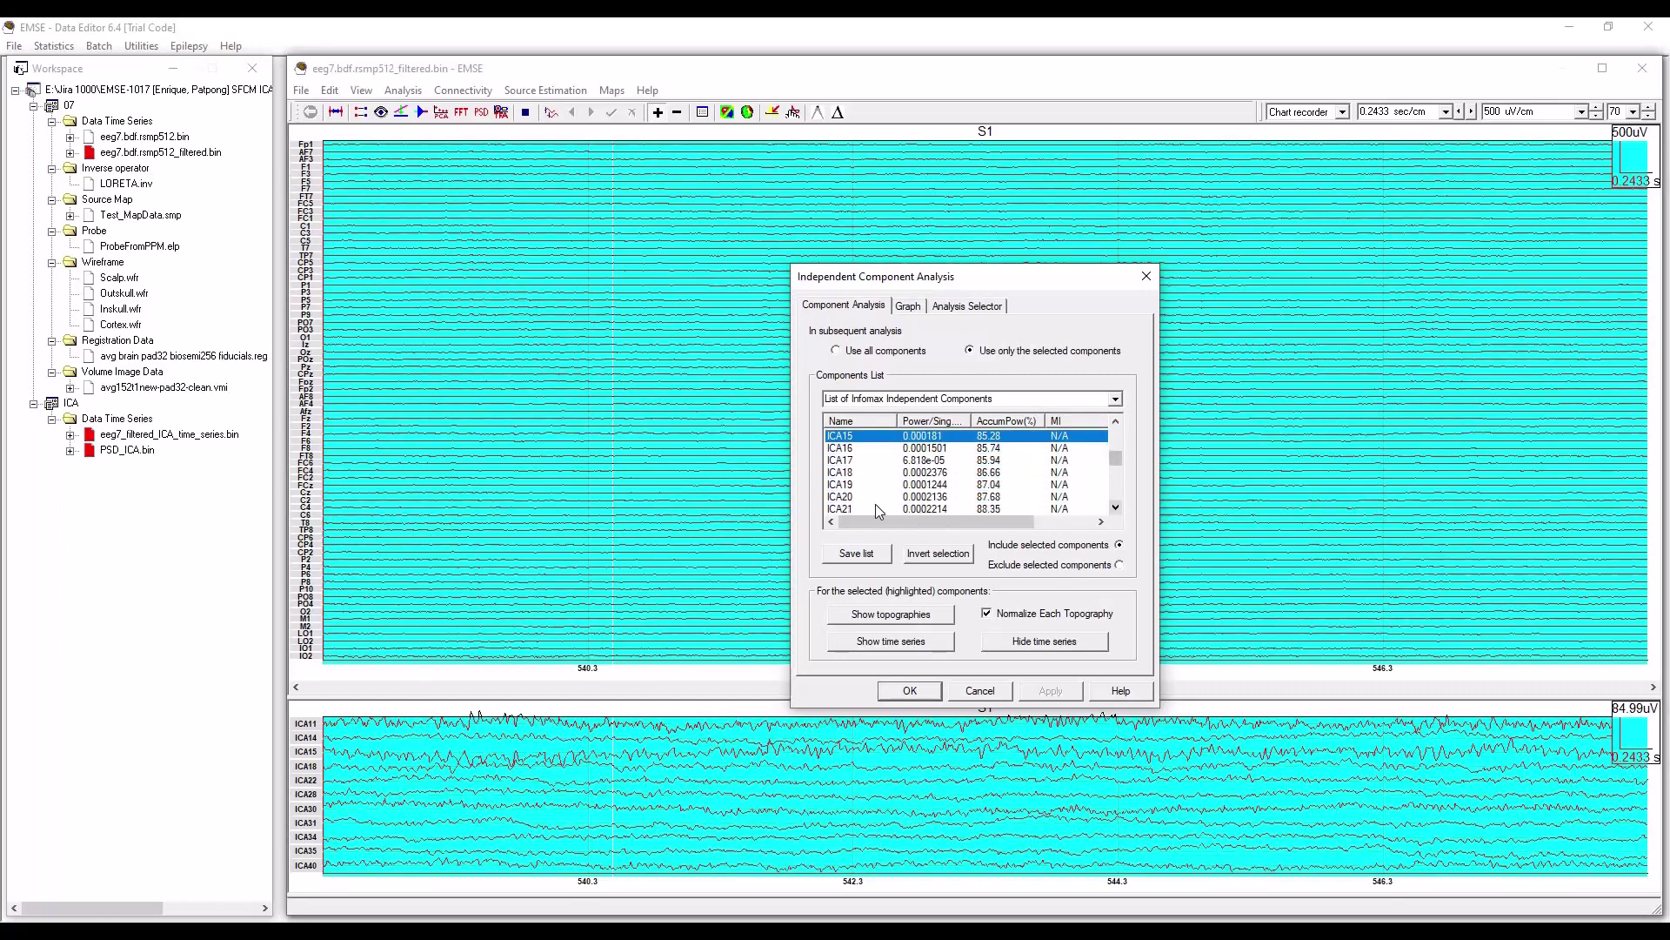
pyautogui.click(1116, 508)
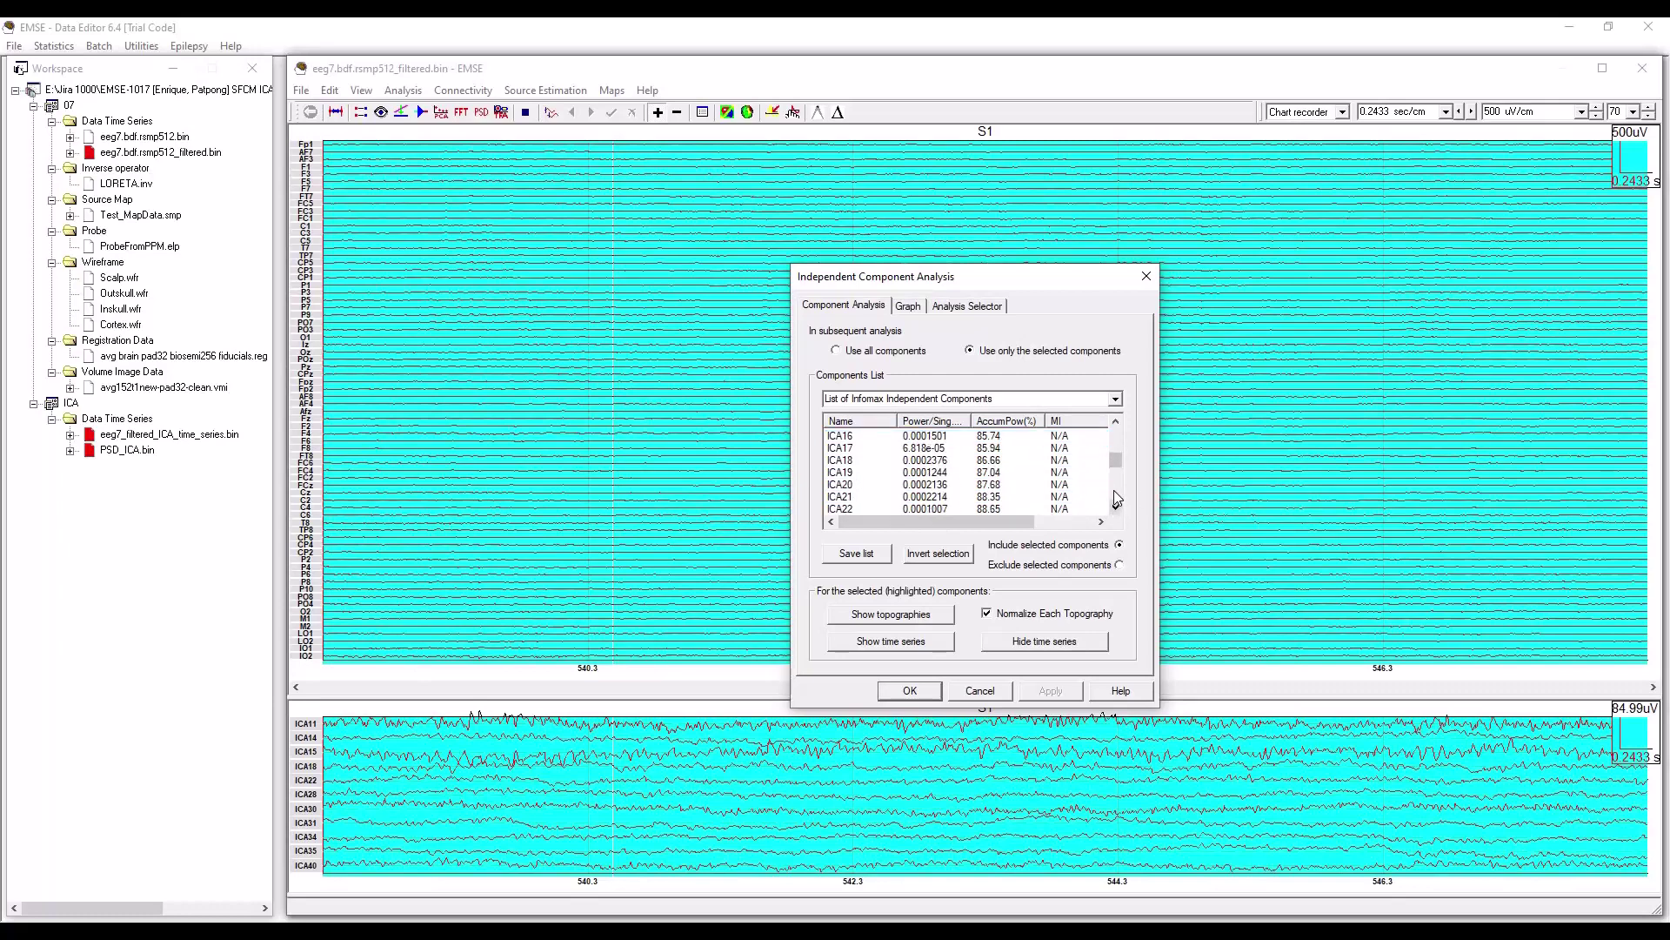
pyautogui.click(999, 691)
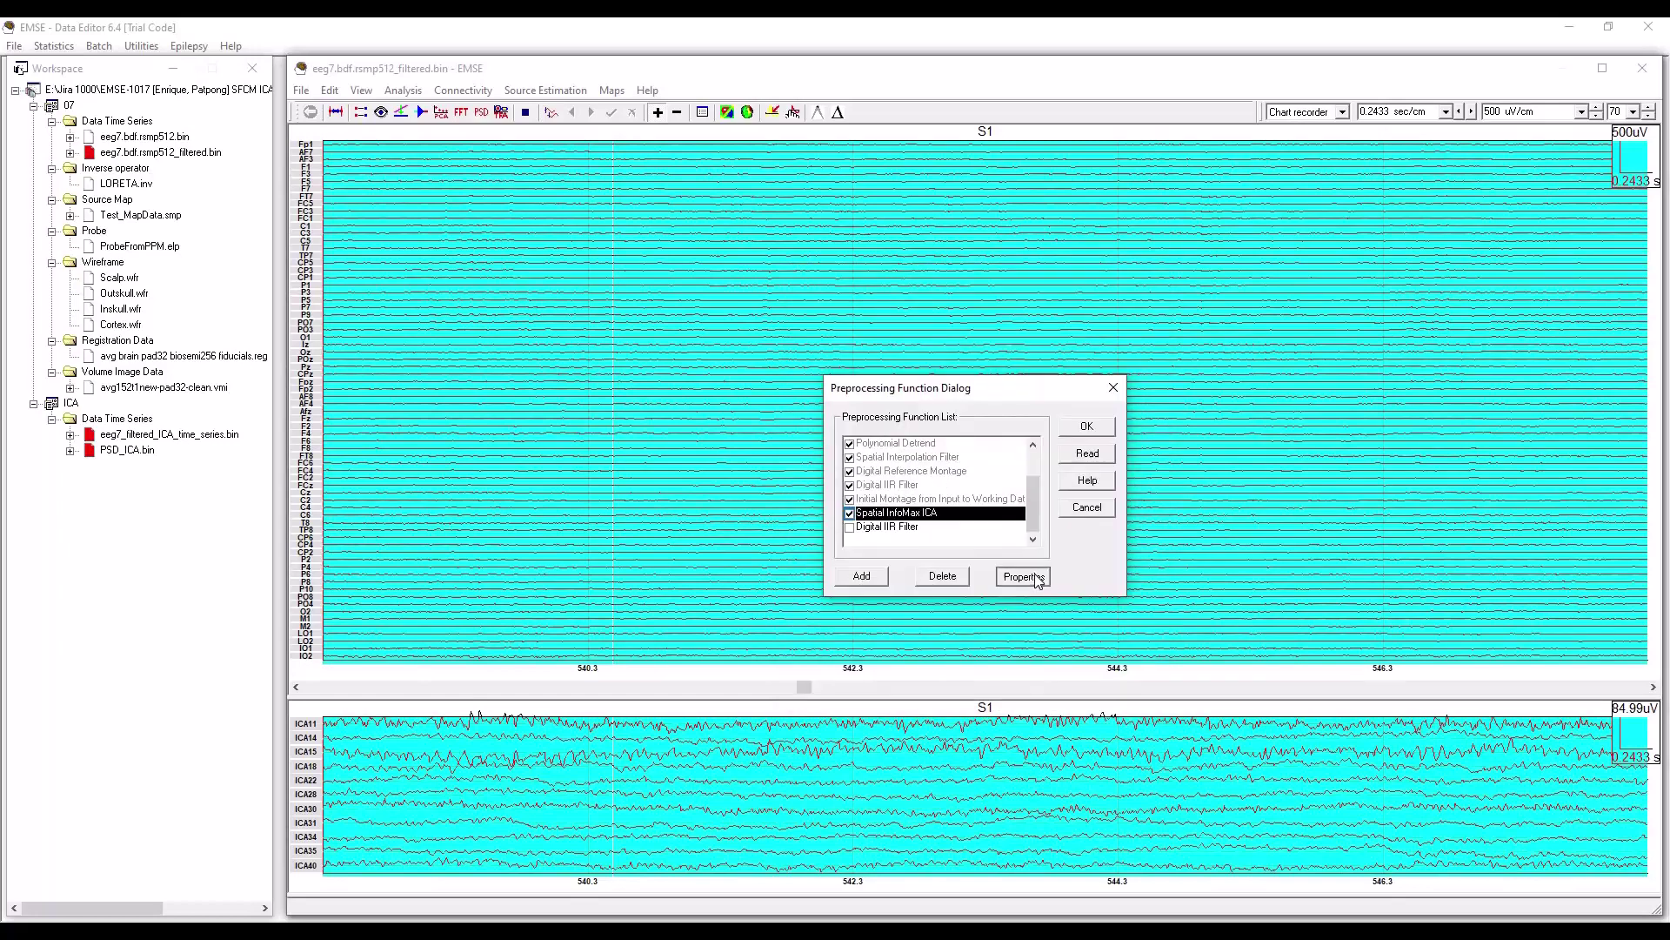
# Step: Open the Spatial InfoMax ICA properties and review which components around ICA10 to ICA16 are selected for inclusion
pyautogui.click(1016, 575)
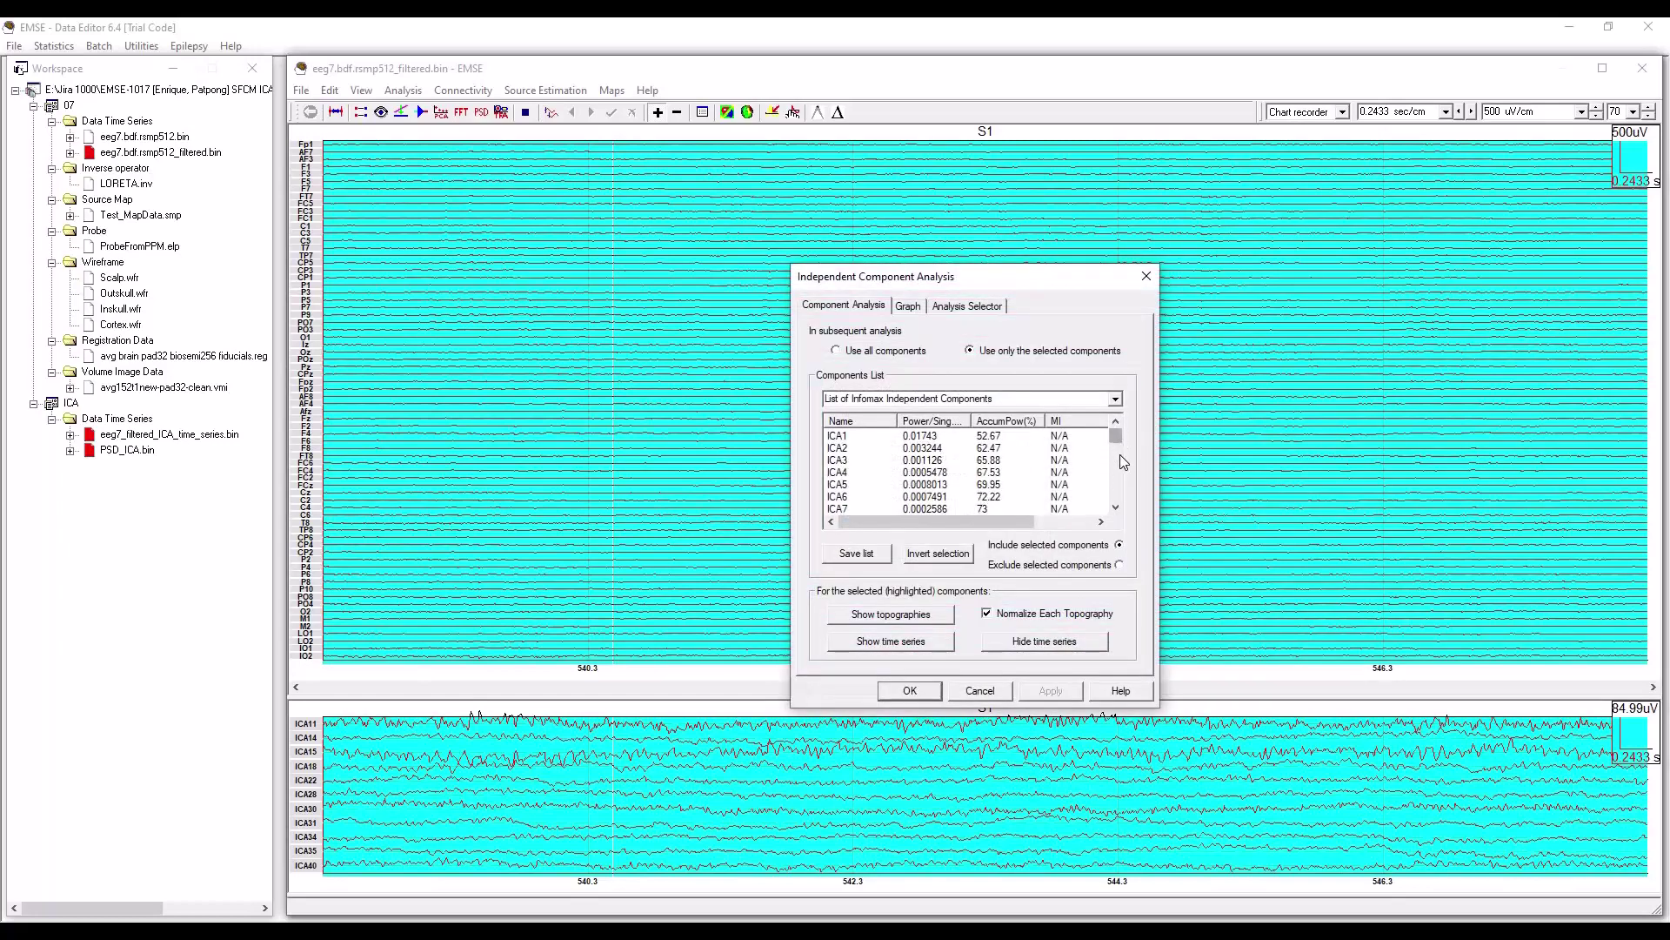
pyautogui.click(1116, 508)
pyautogui.click(1116, 508)
pyautogui.click(1115, 508)
pyautogui.click(1115, 509)
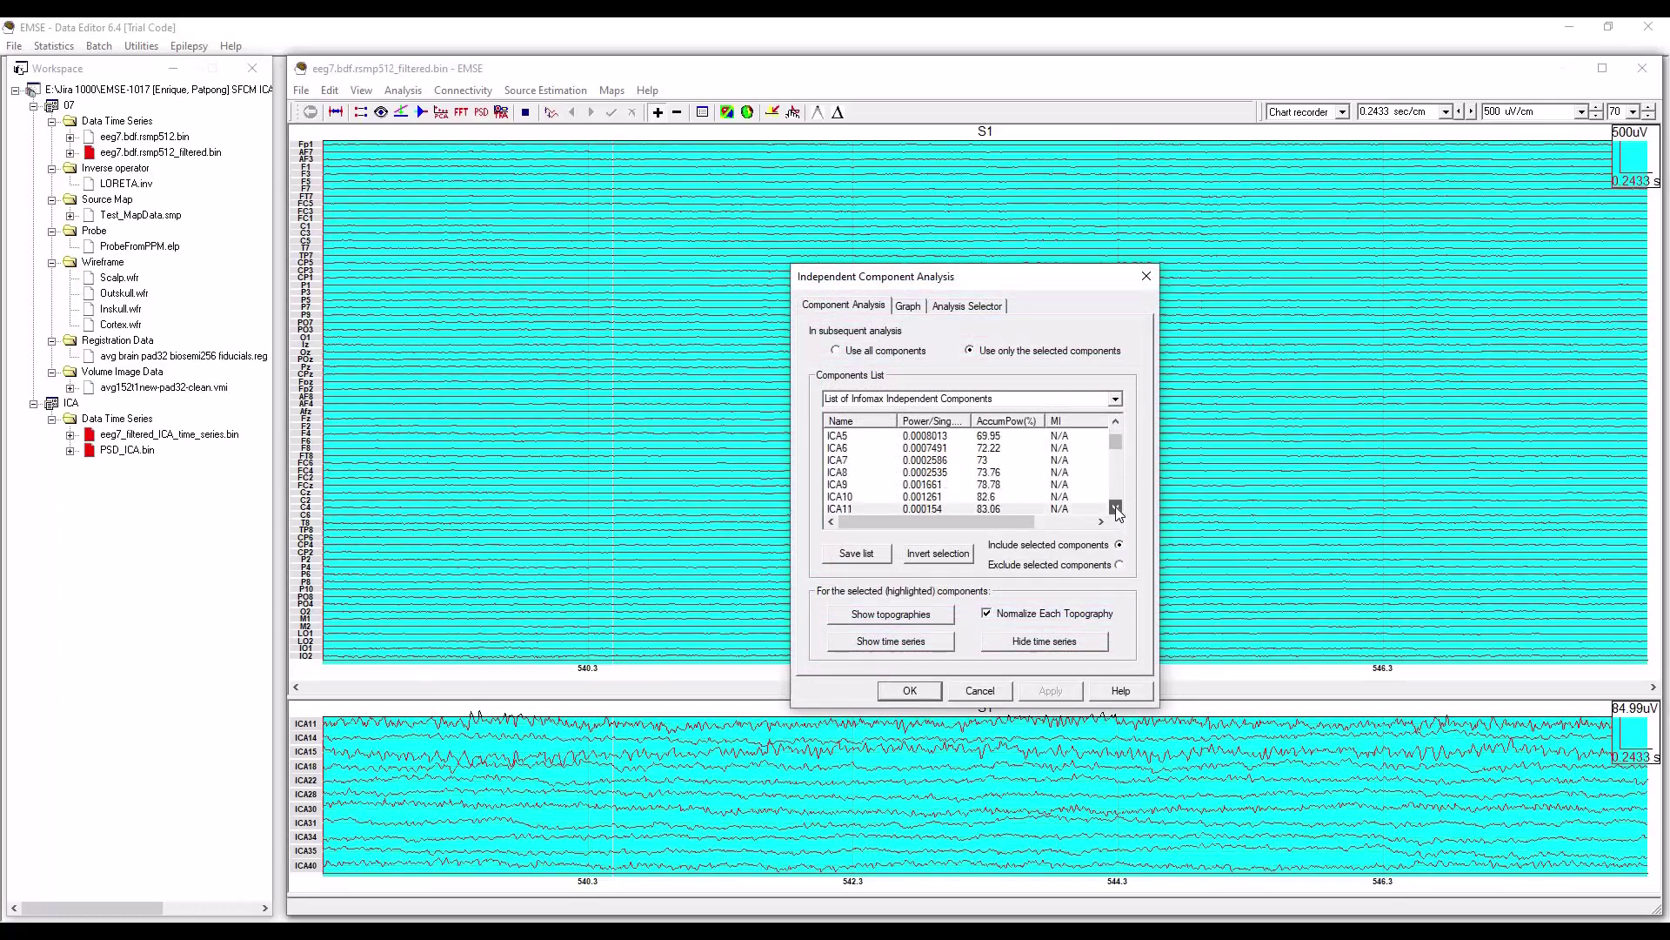
pyautogui.click(1115, 508)
pyautogui.click(1115, 508)
pyautogui.click(1116, 508)
pyautogui.click(1116, 509)
pyautogui.click(1115, 508)
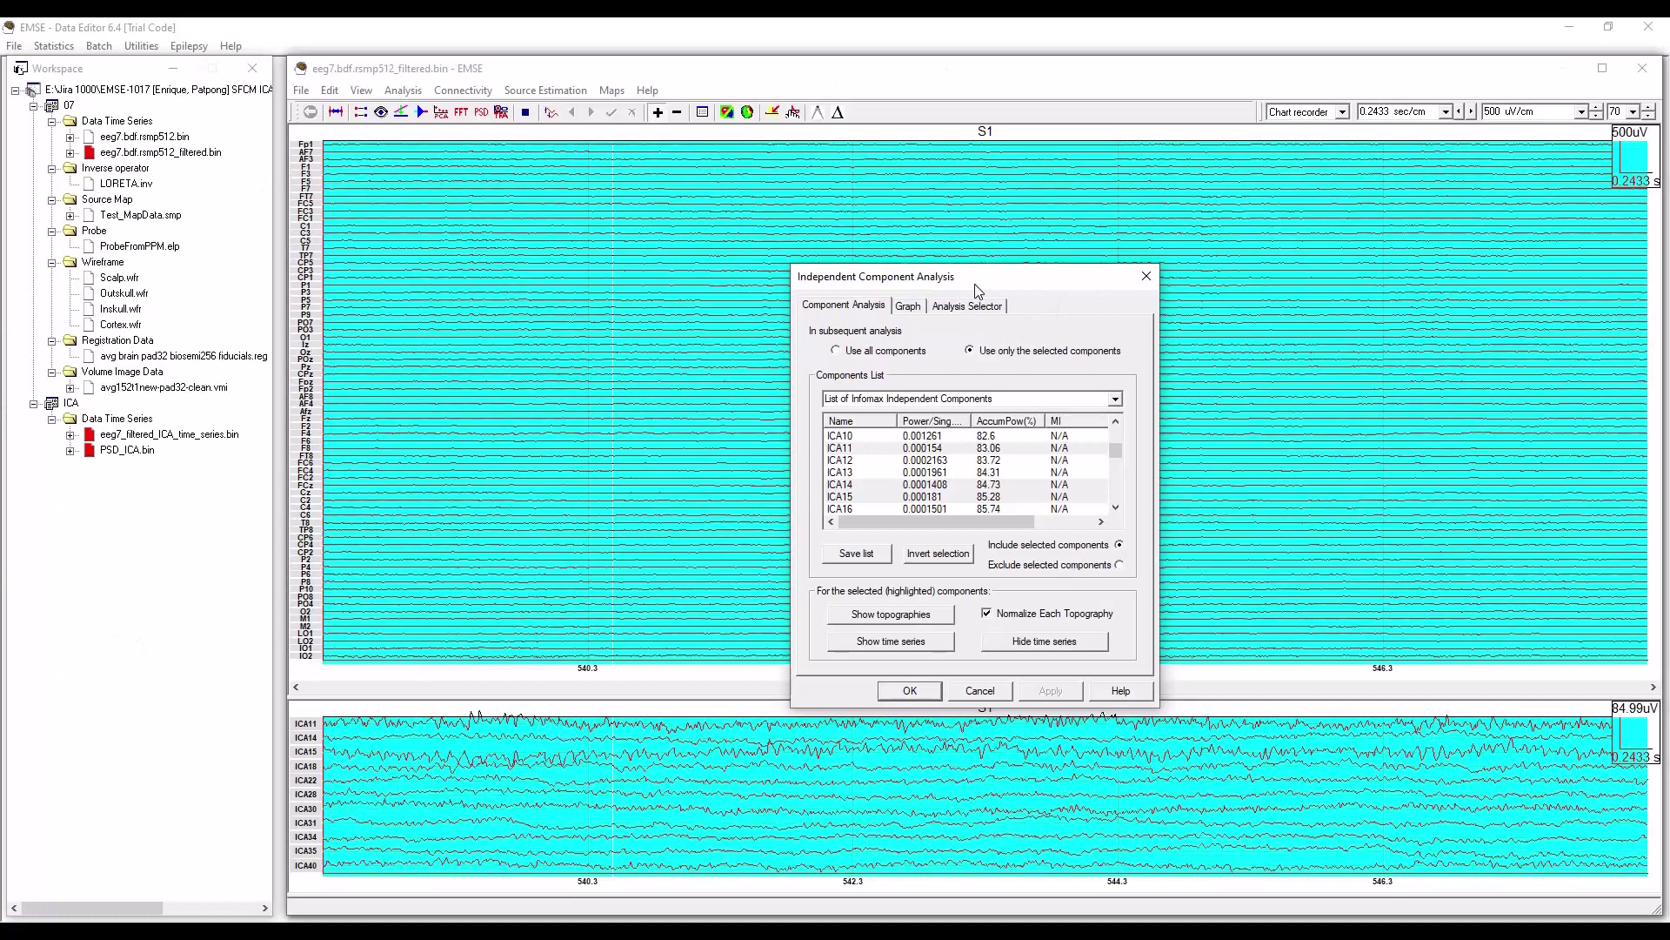
# Step: Leave the ICA properties, enable the last Digital IIR Filter in the preprocessing list and review its filter settings
pyautogui.click(980, 691)
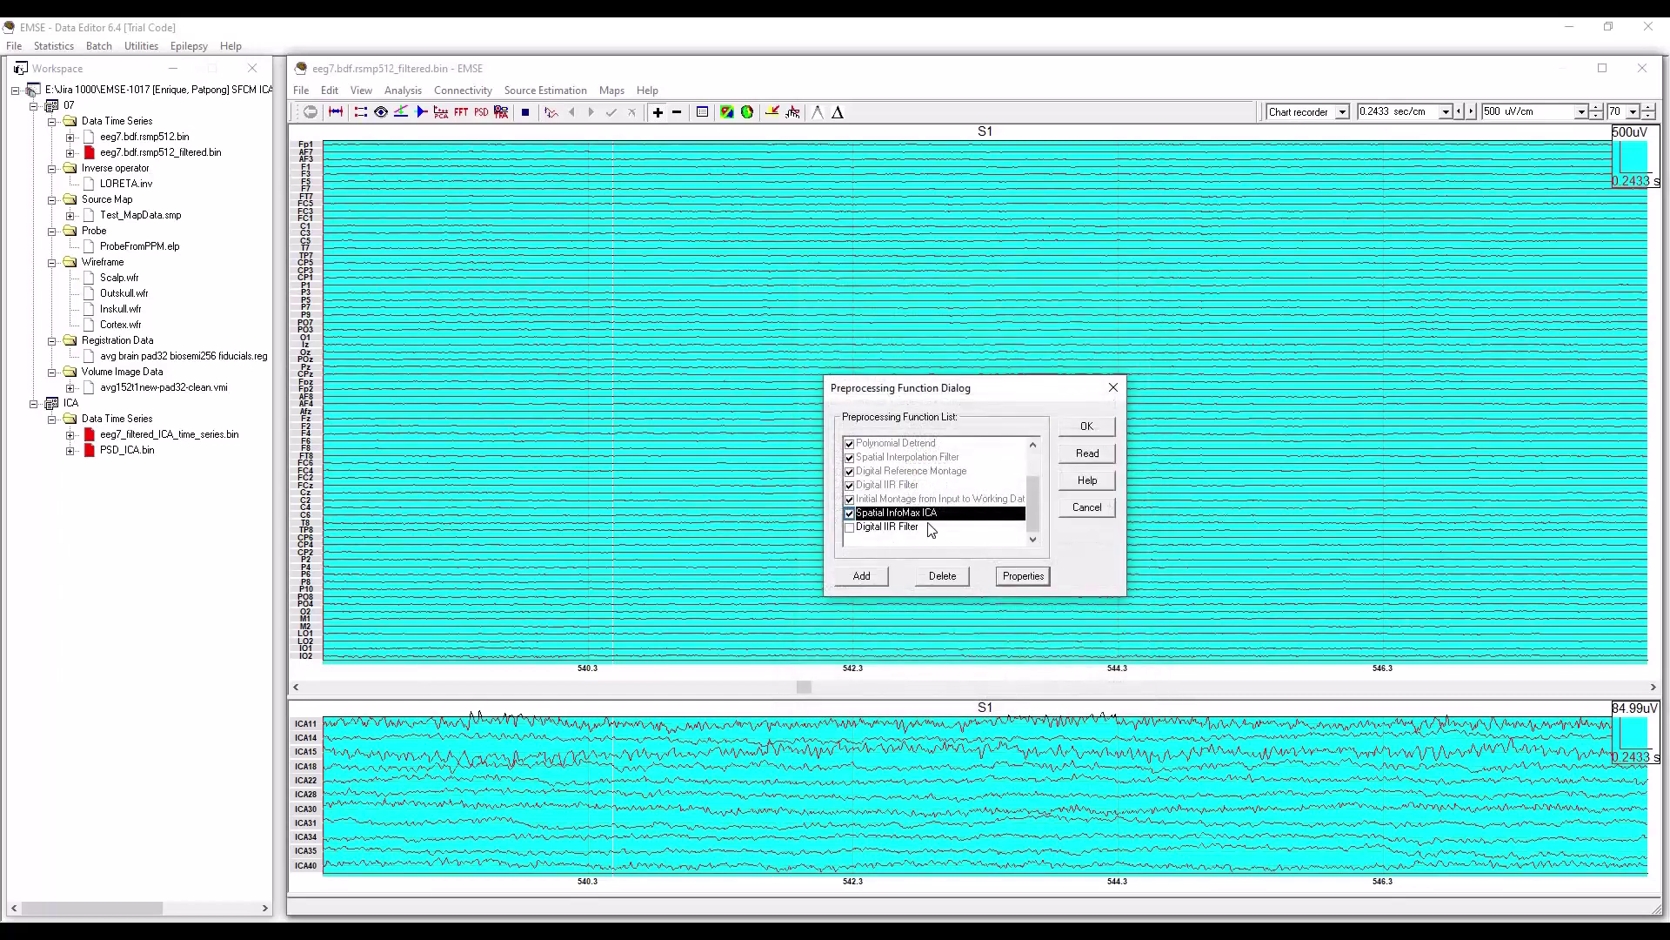
pyautogui.click(850, 528)
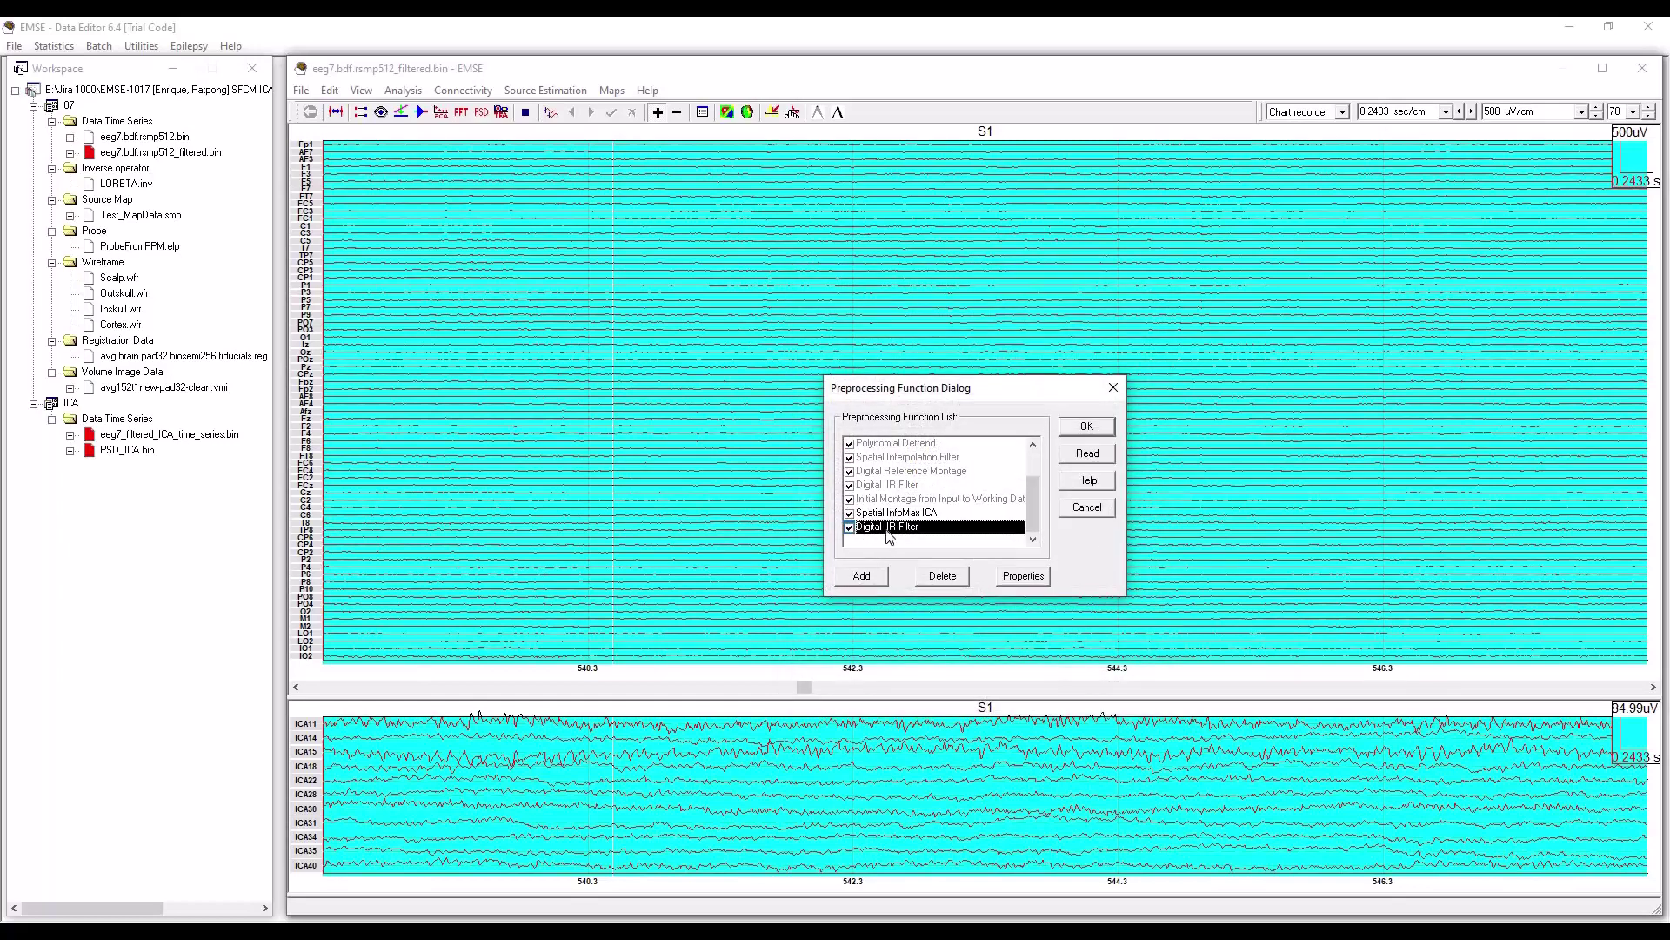
pyautogui.click(1024, 577)
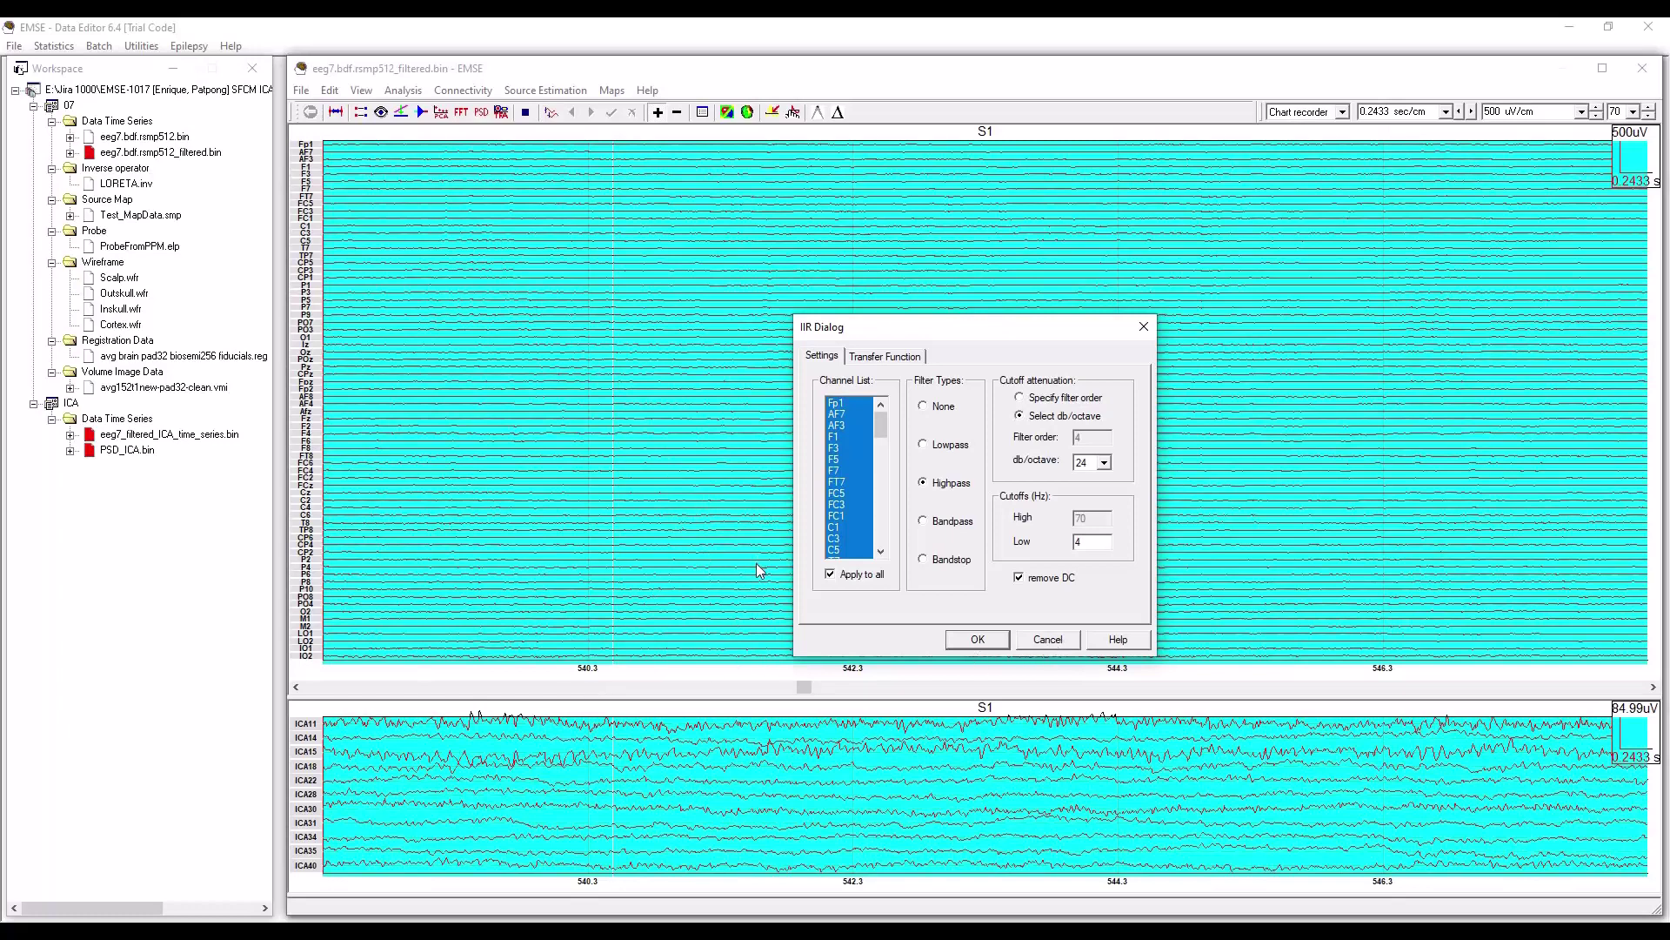
pyautogui.click(1050, 639)
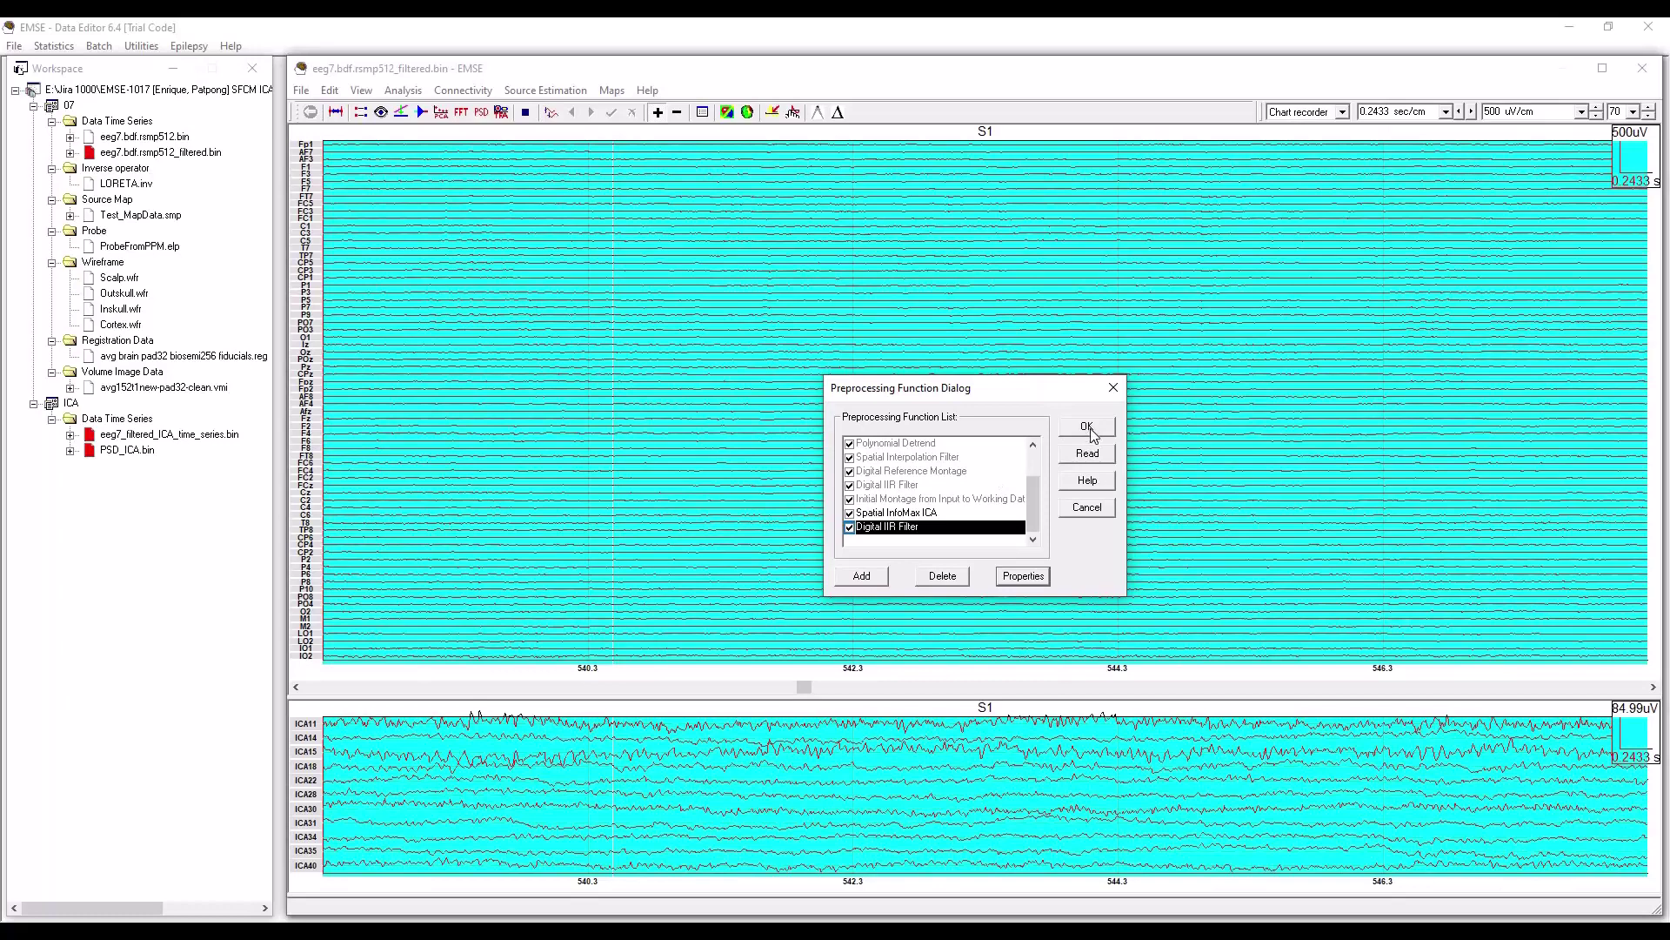
# Step: Hide the component time series in the Spatial InfoMax ICA properties and apply the preprocessing list to the recording
pyautogui.click(901, 513)
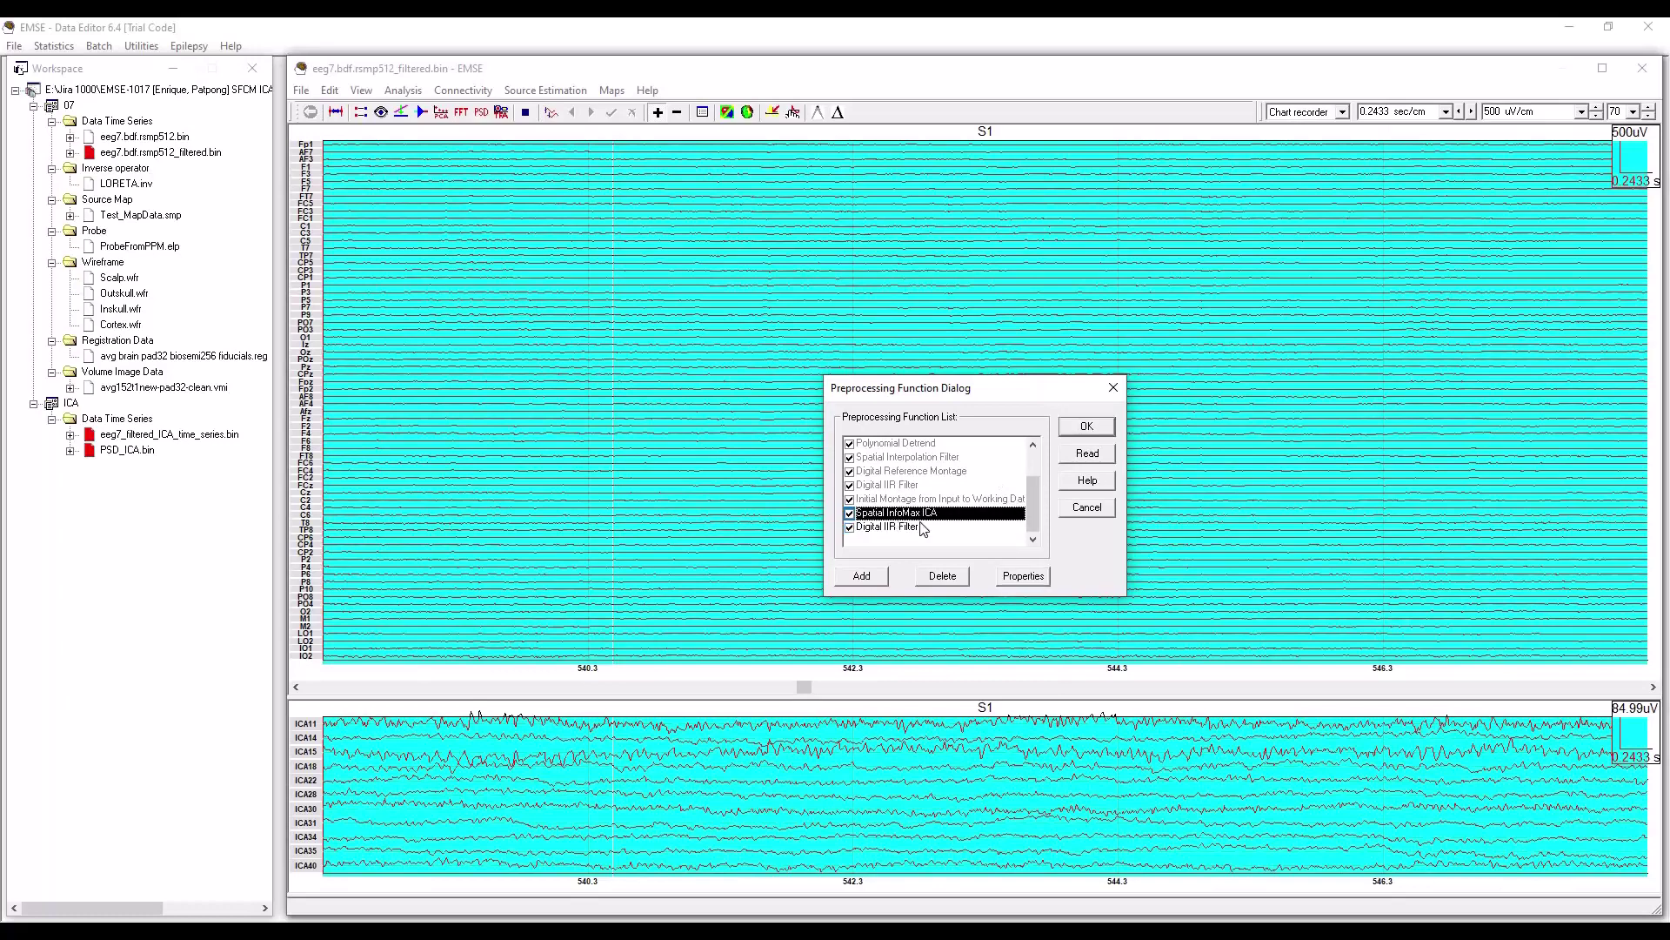
pyautogui.click(1025, 579)
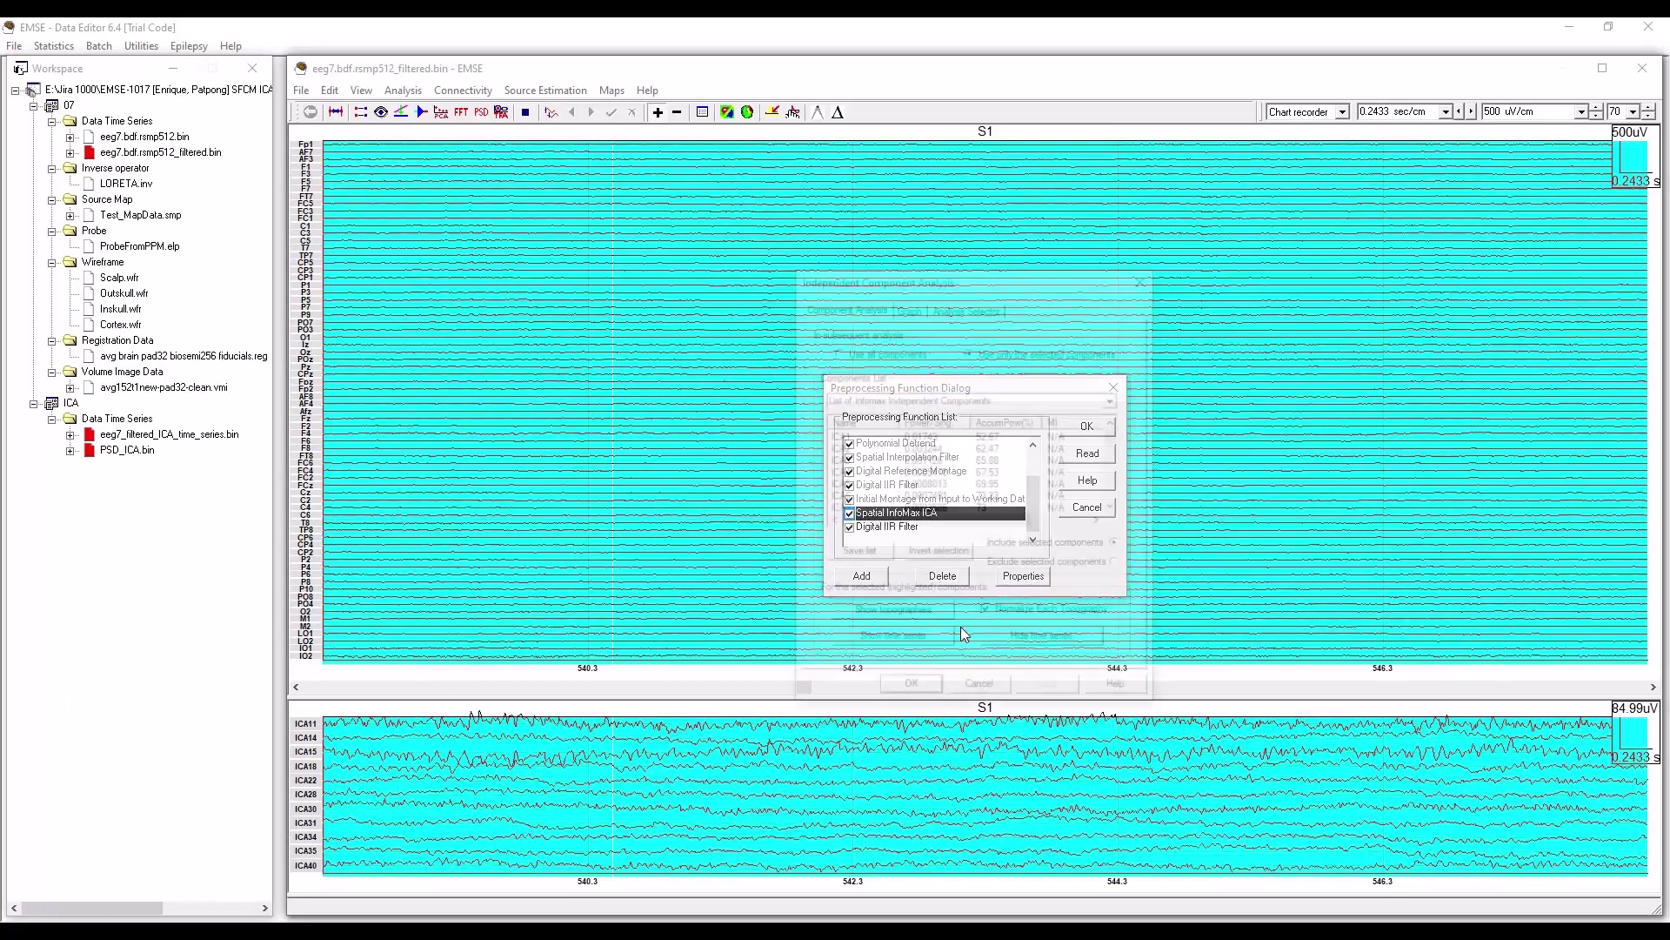
pyautogui.click(1045, 644)
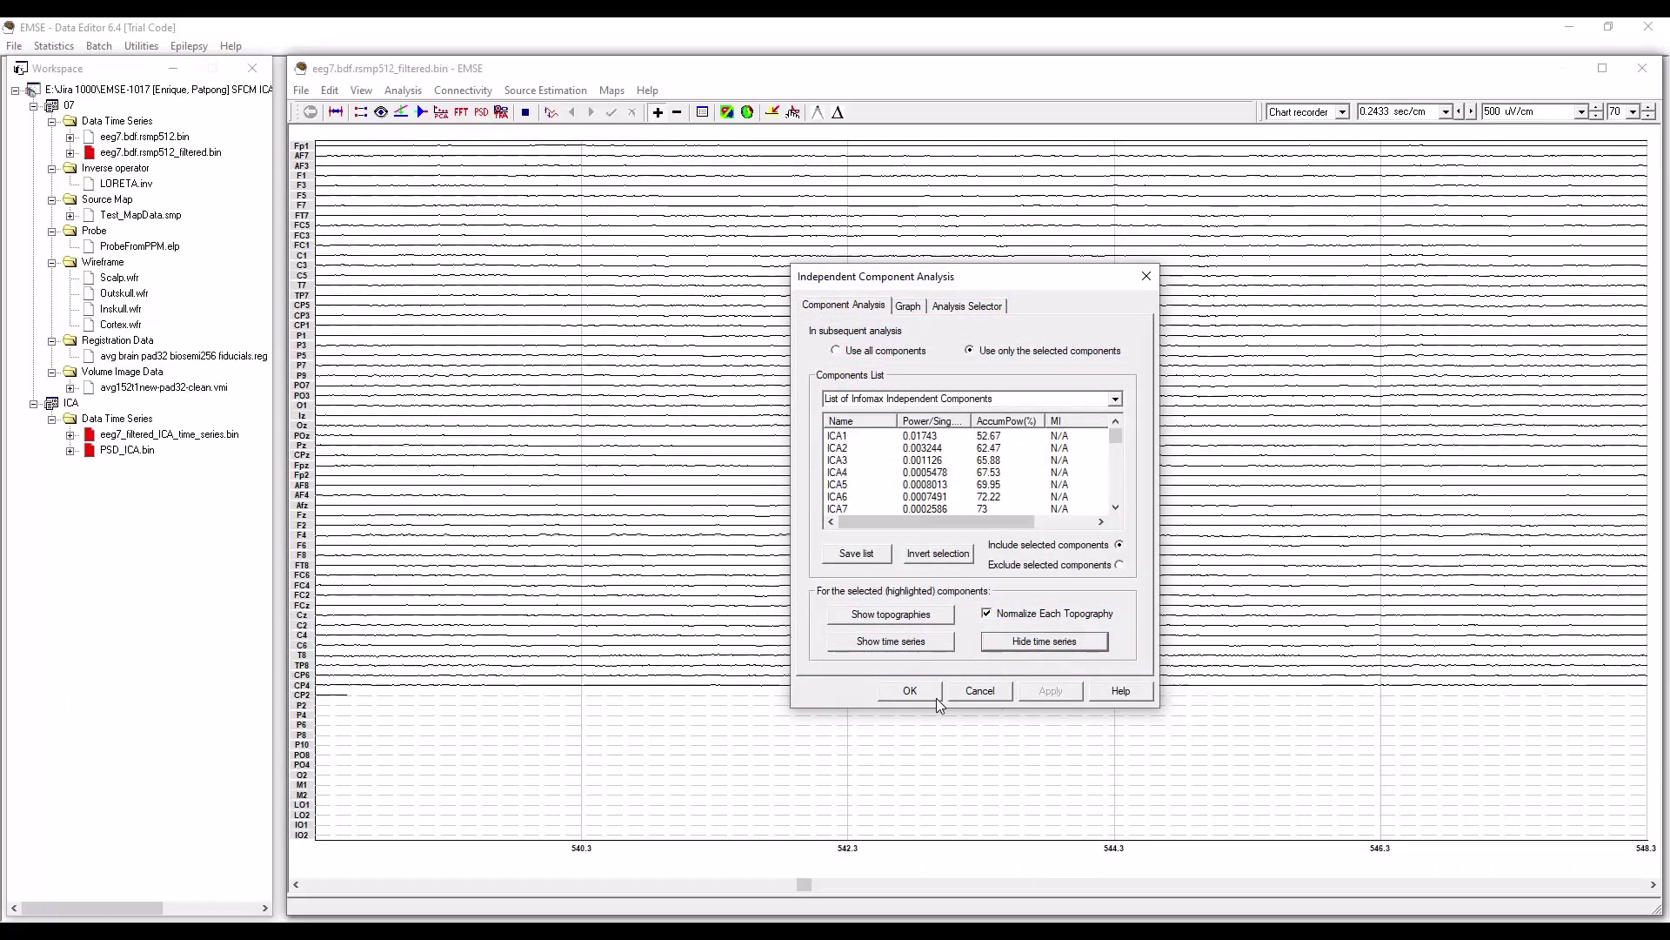
pyautogui.click(924, 693)
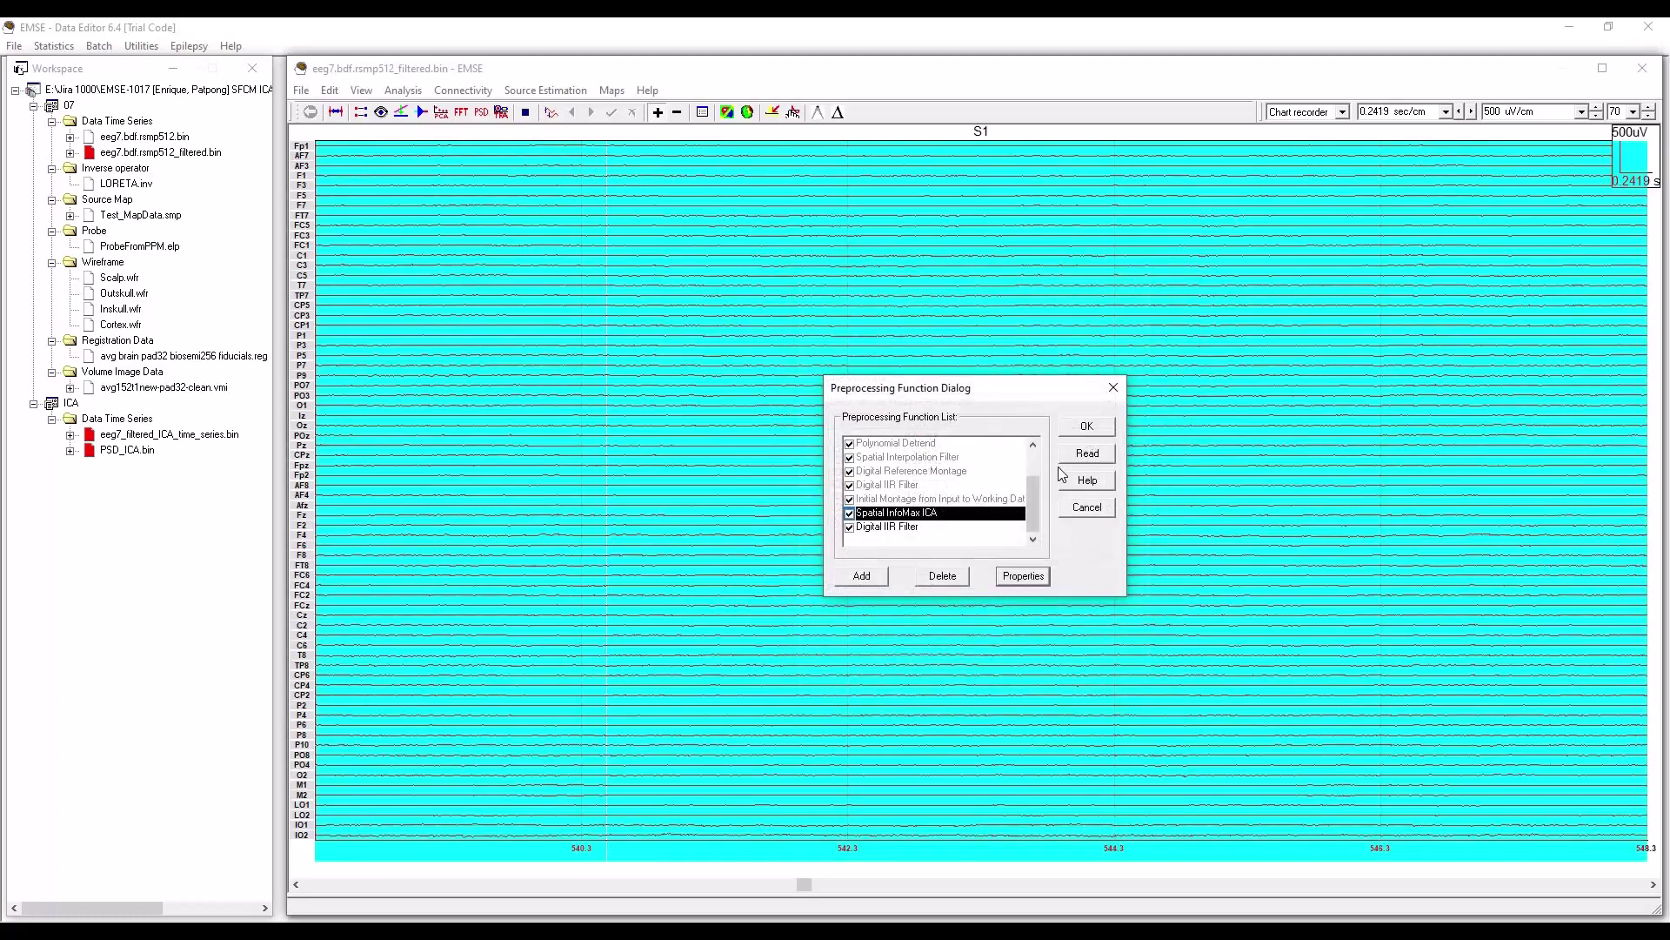
pyautogui.click(1086, 427)
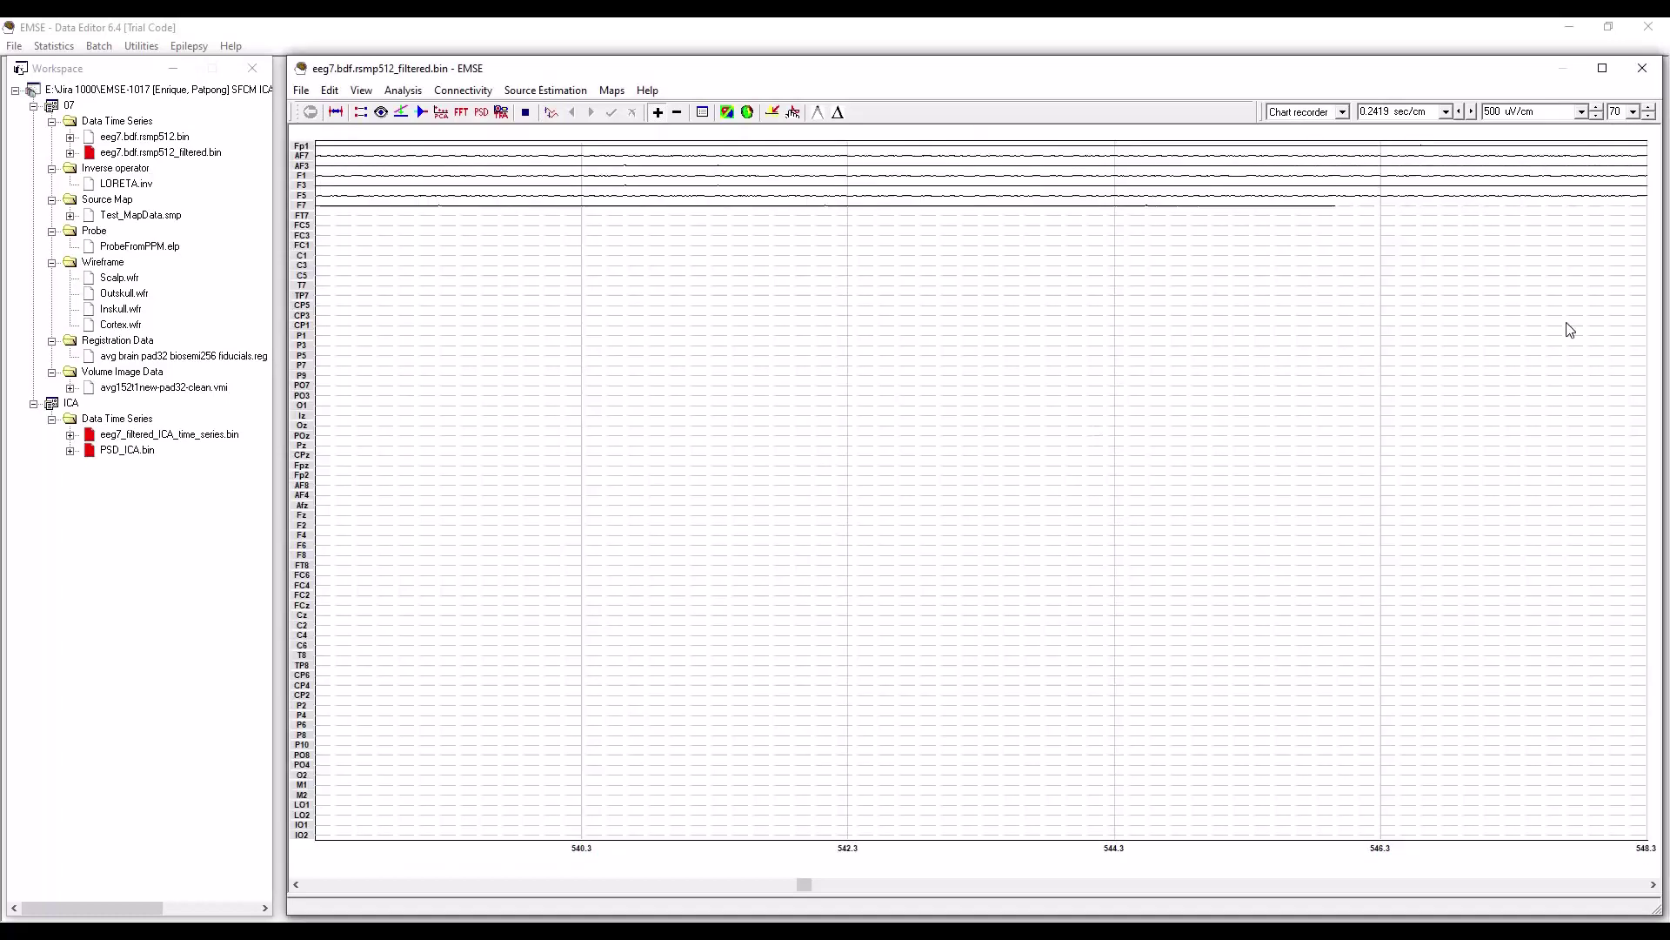
# Step: Set the amplitude scale of the EEG traces to 50 uV/cm
pyautogui.tripleClick(1505, 111)
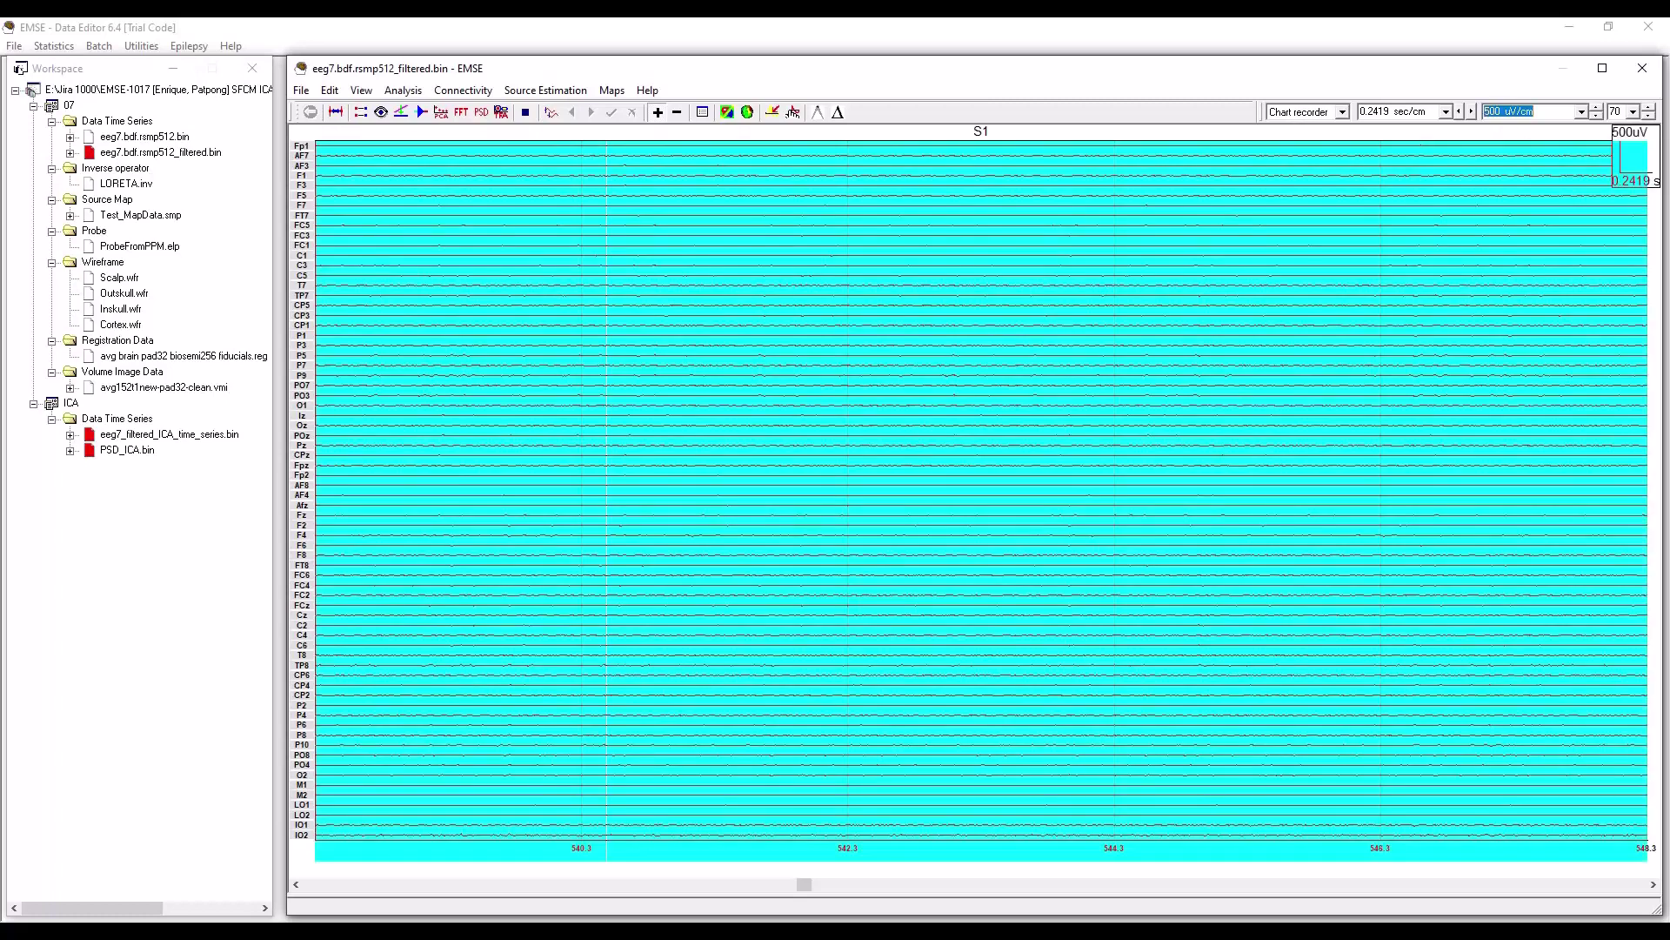
pyautogui.write('500')
pyautogui.press('BackSpace')
pyautogui.press('Return')
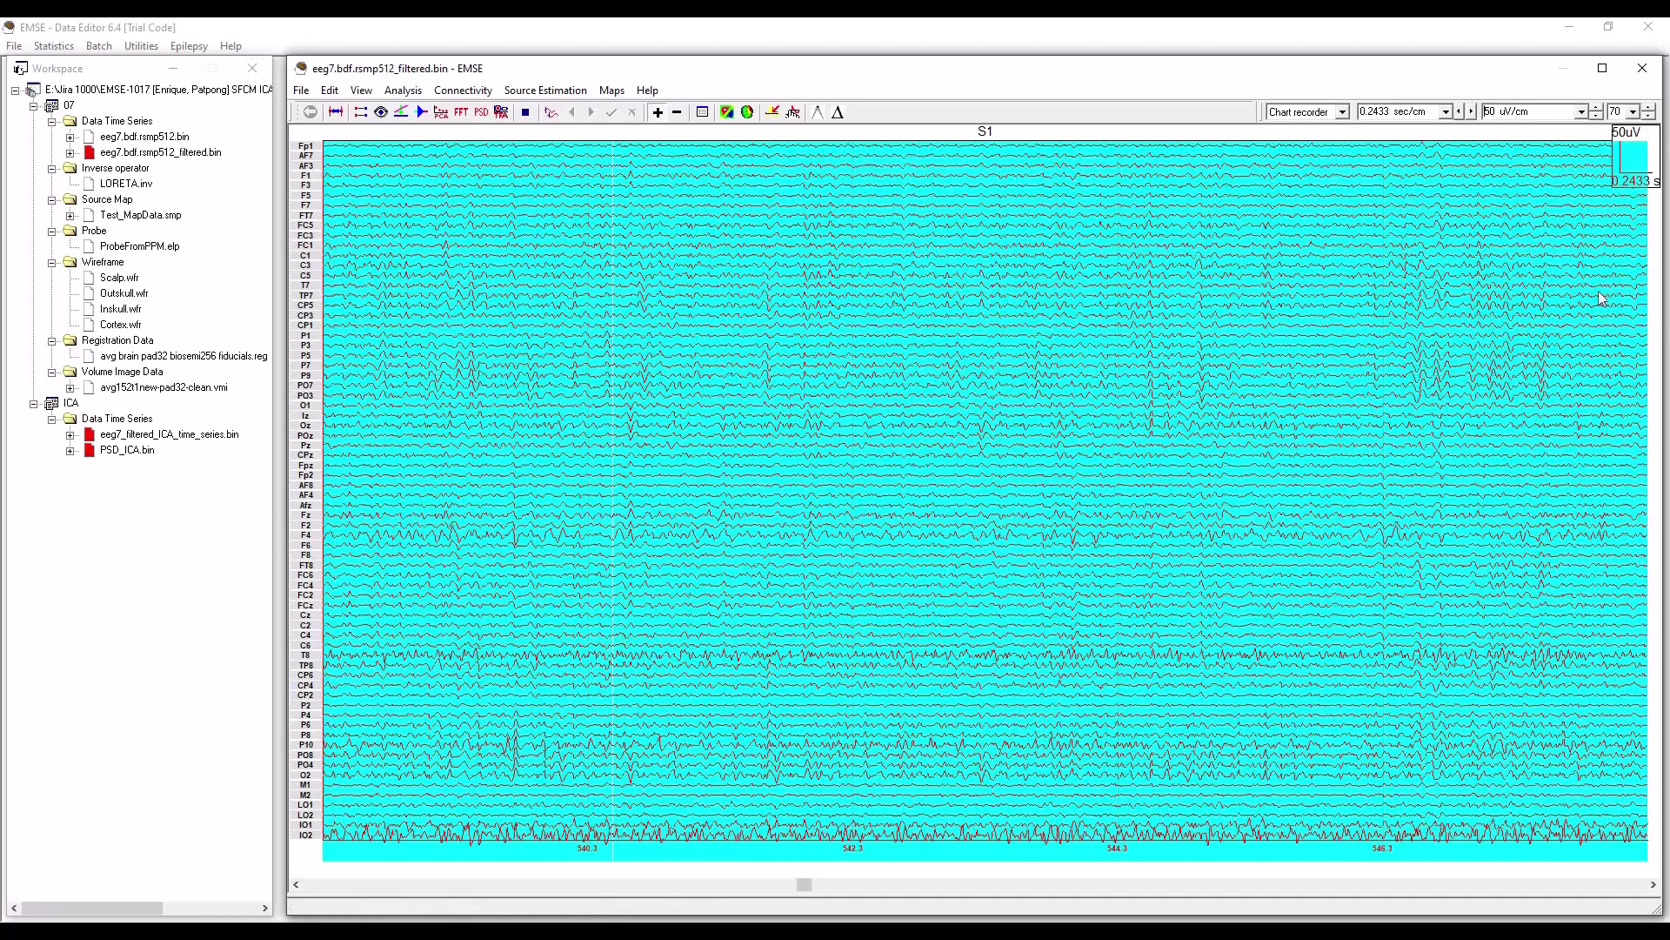
# Step: Start a LORETA tomographic source estimation at 543.2 s, reviewing the lattice source model and keeping the 3 Shell Sphere forward method
pyautogui.click(981, 464)
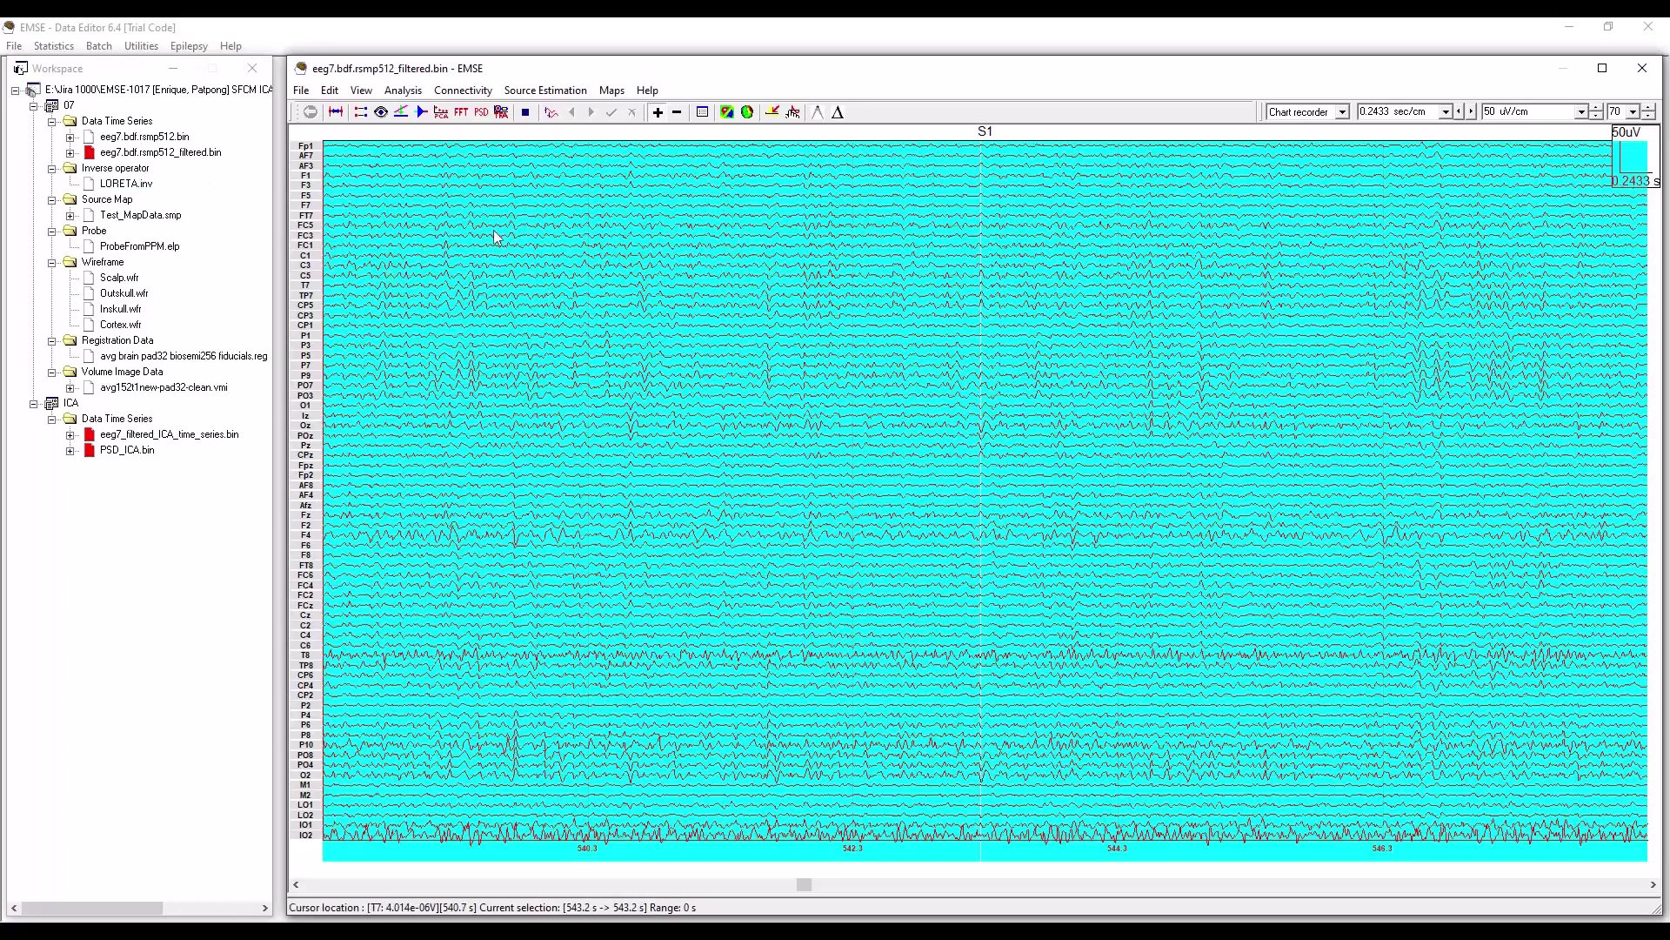
pyautogui.click(547, 92)
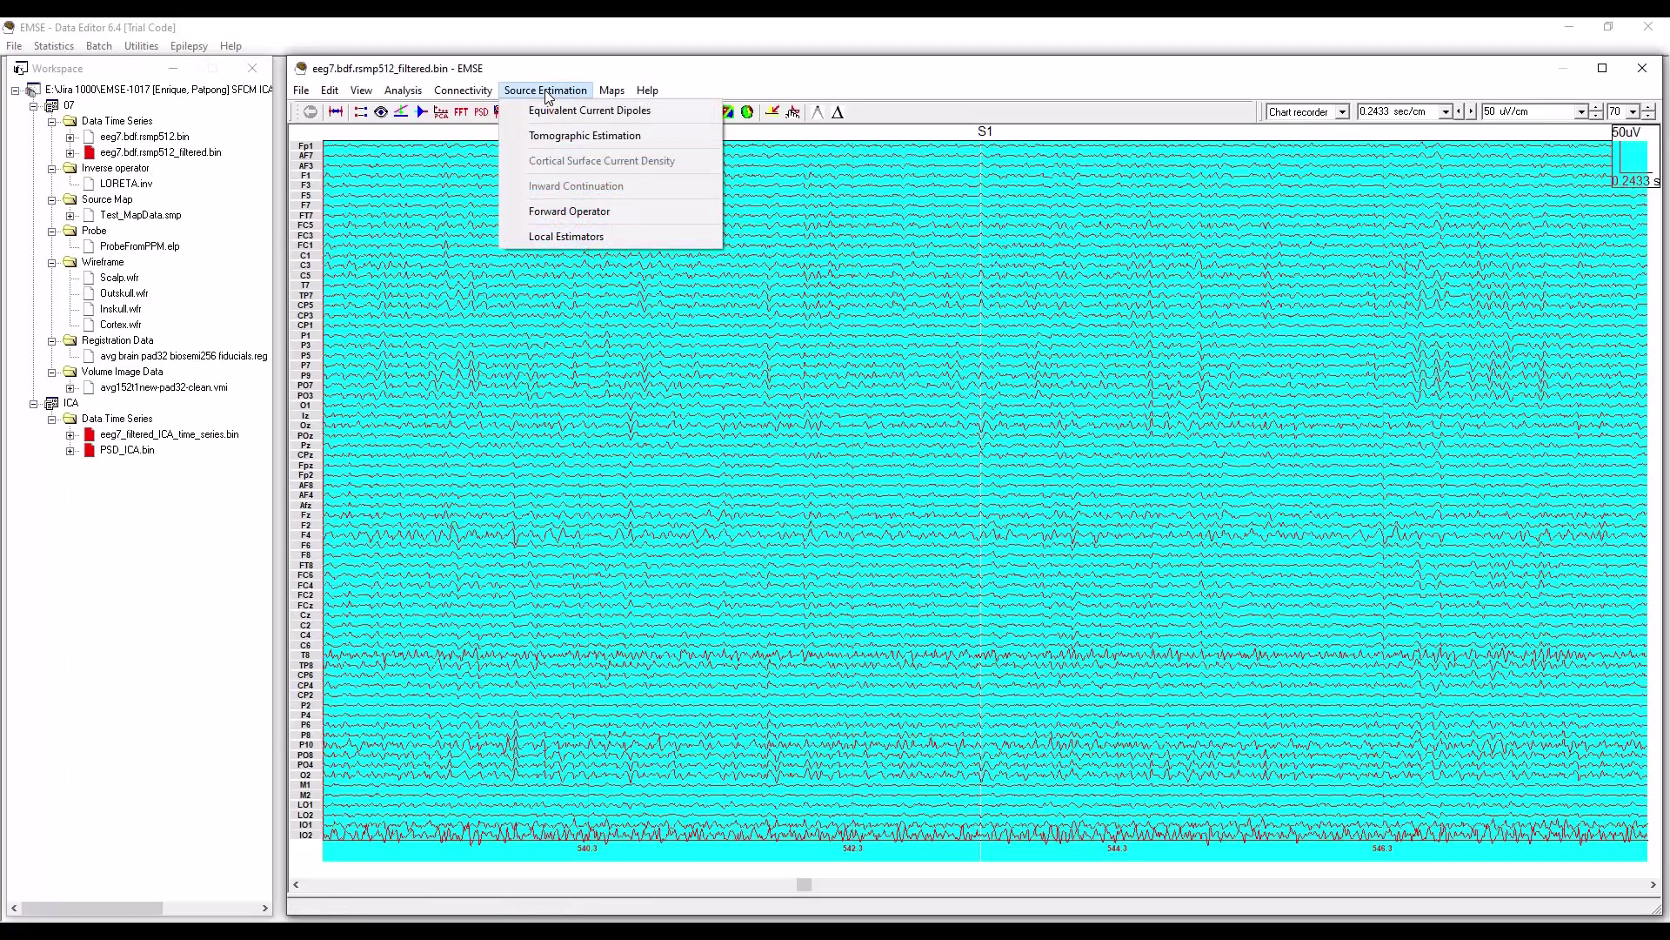
pyautogui.click(581, 137)
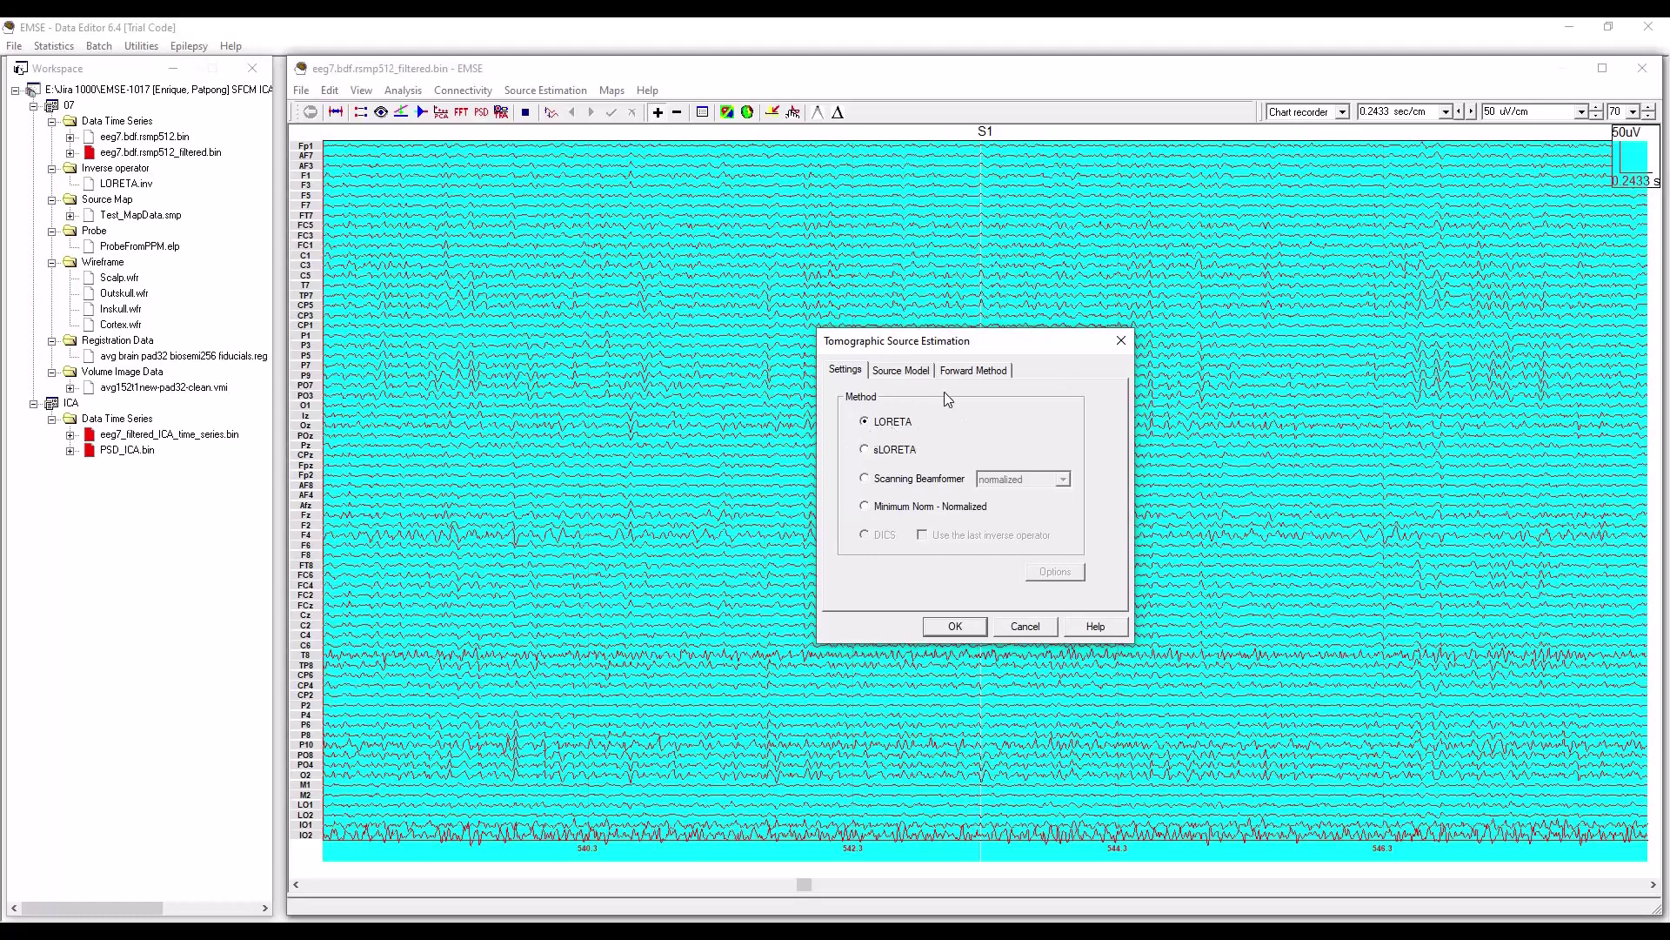
pyautogui.click(911, 373)
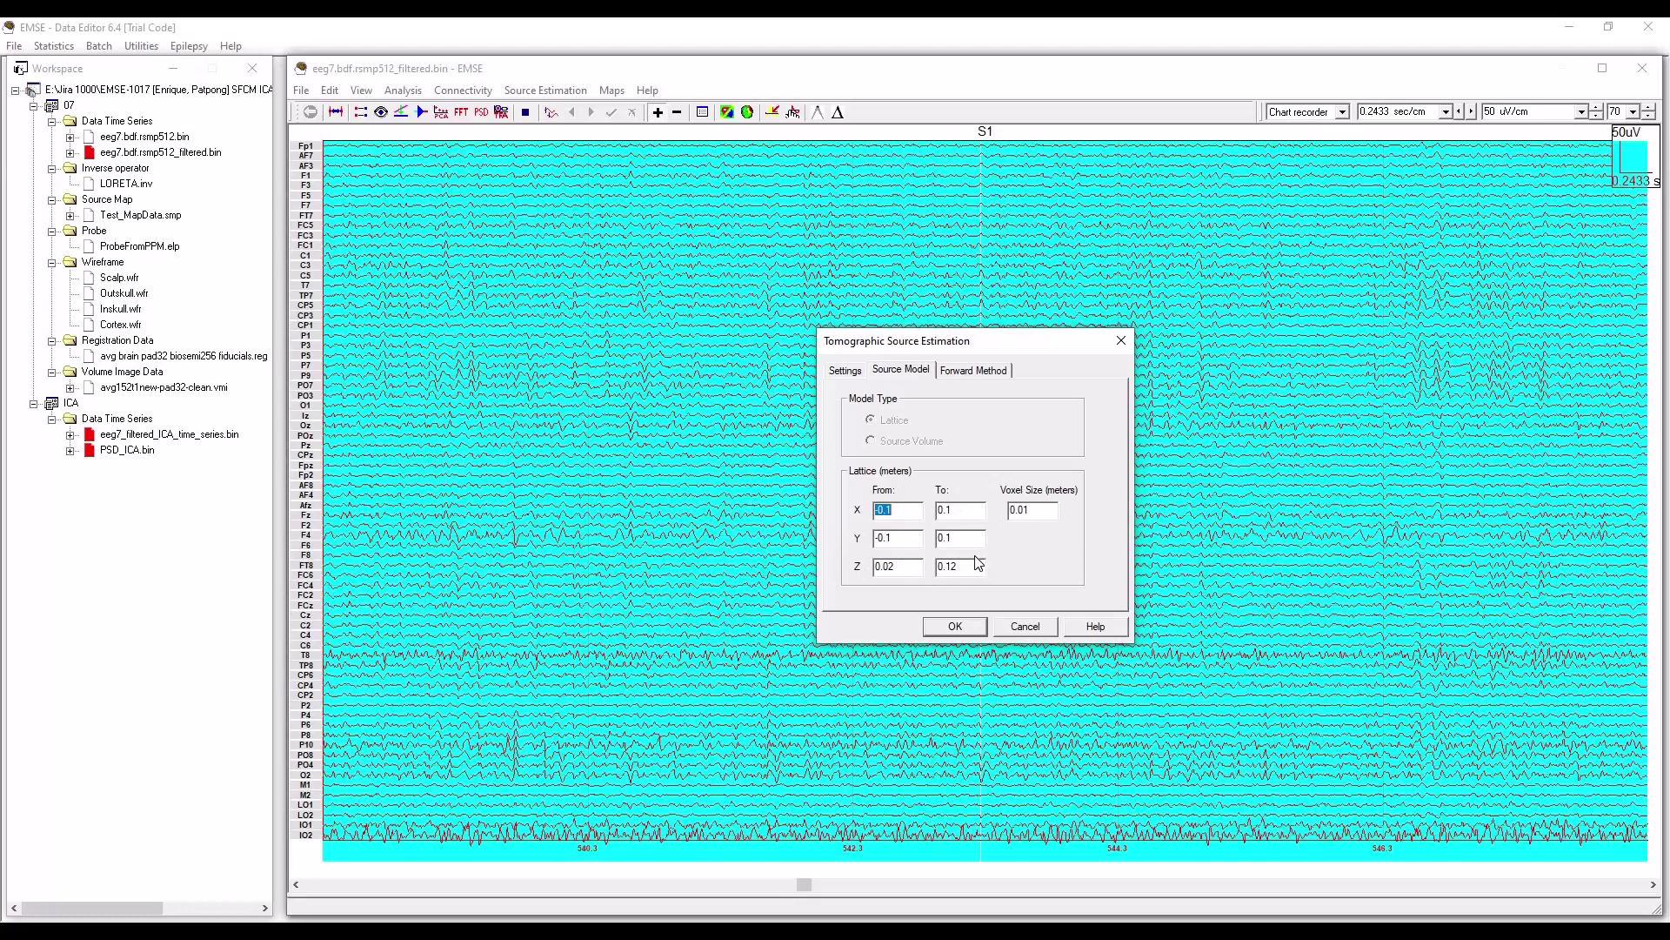
pyautogui.click(988, 372)
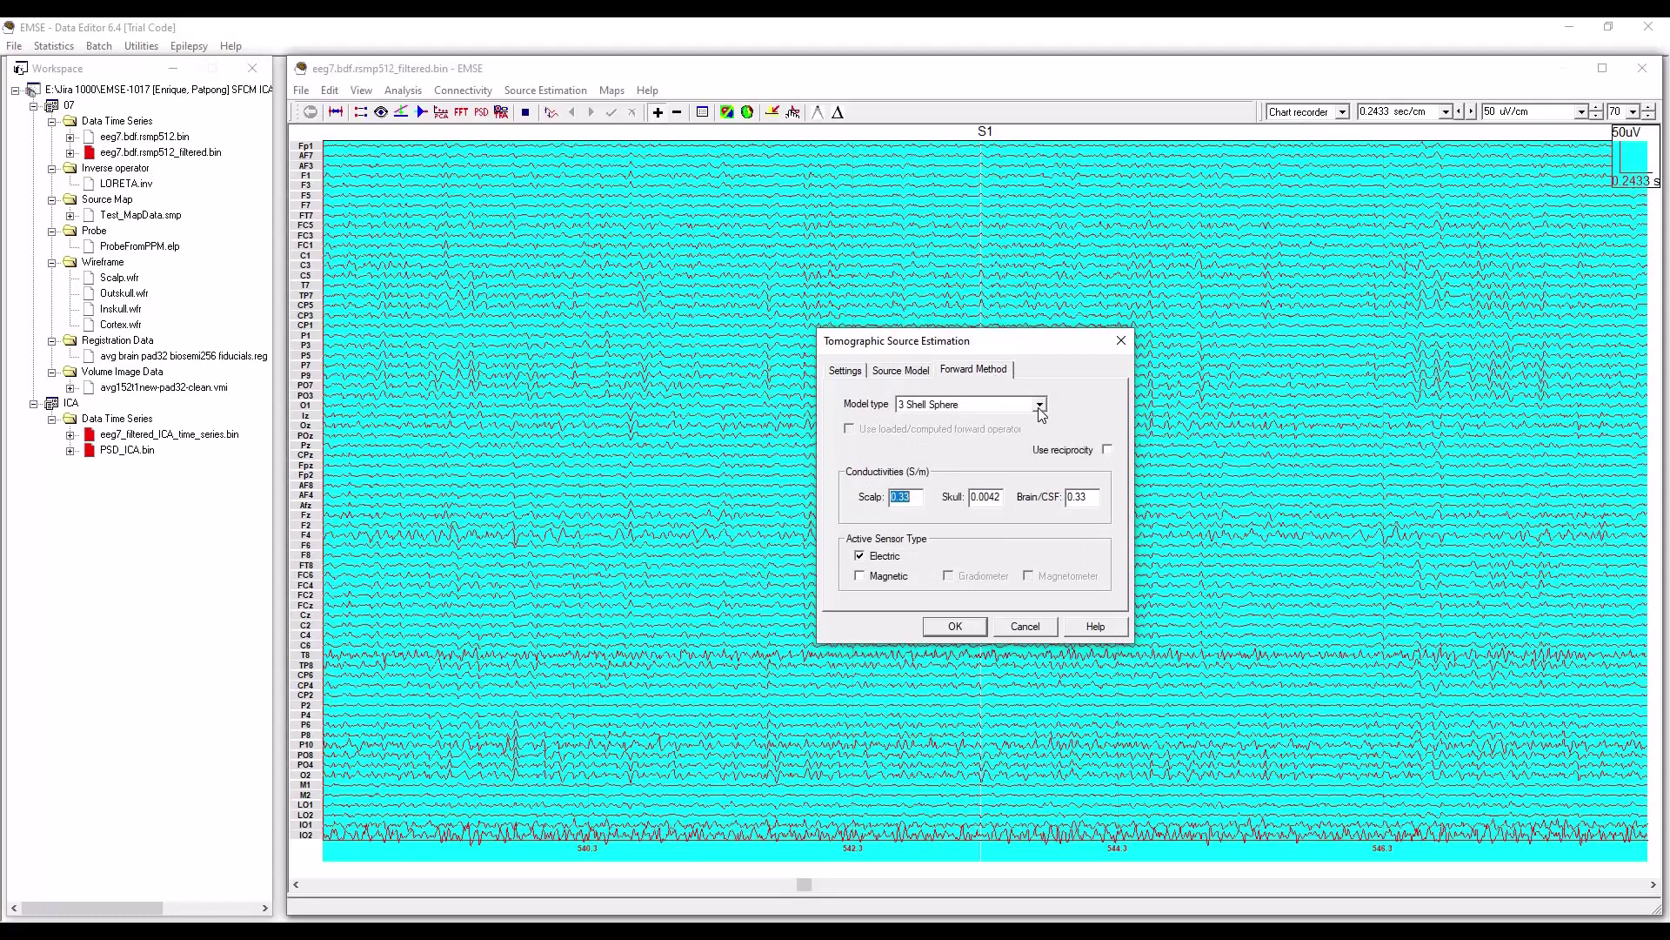
pyautogui.click(955, 626)
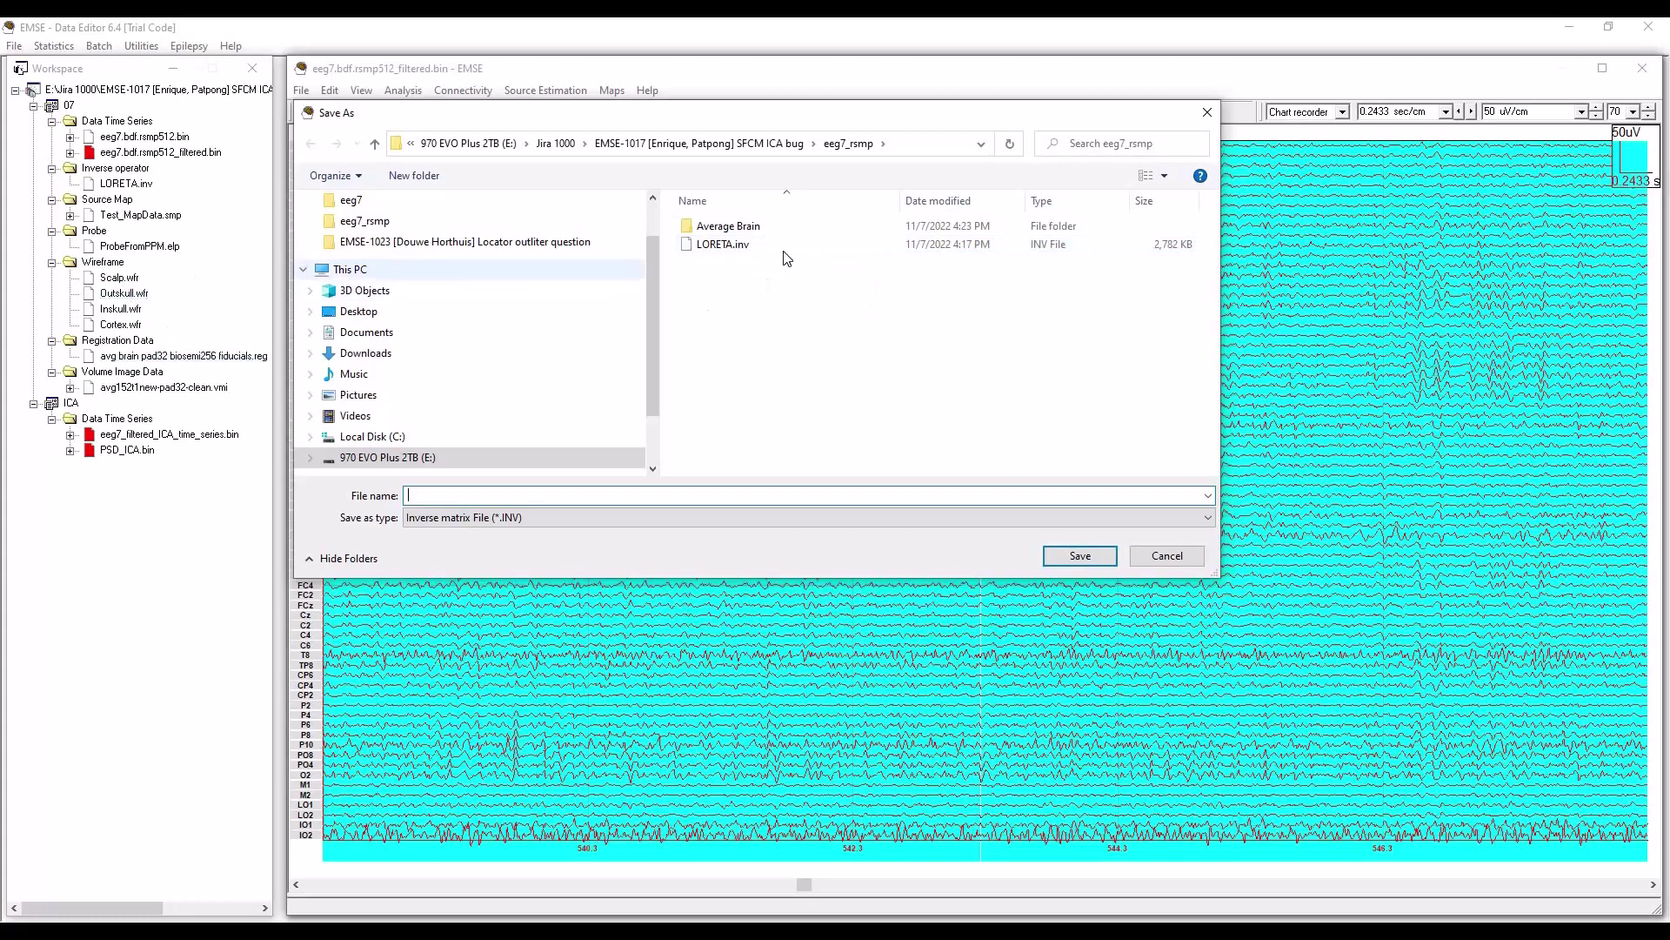
# Step: Save the inverse operator over the existing LORETA.inv and add it to the workspace in project 07
pyautogui.click(706, 248)
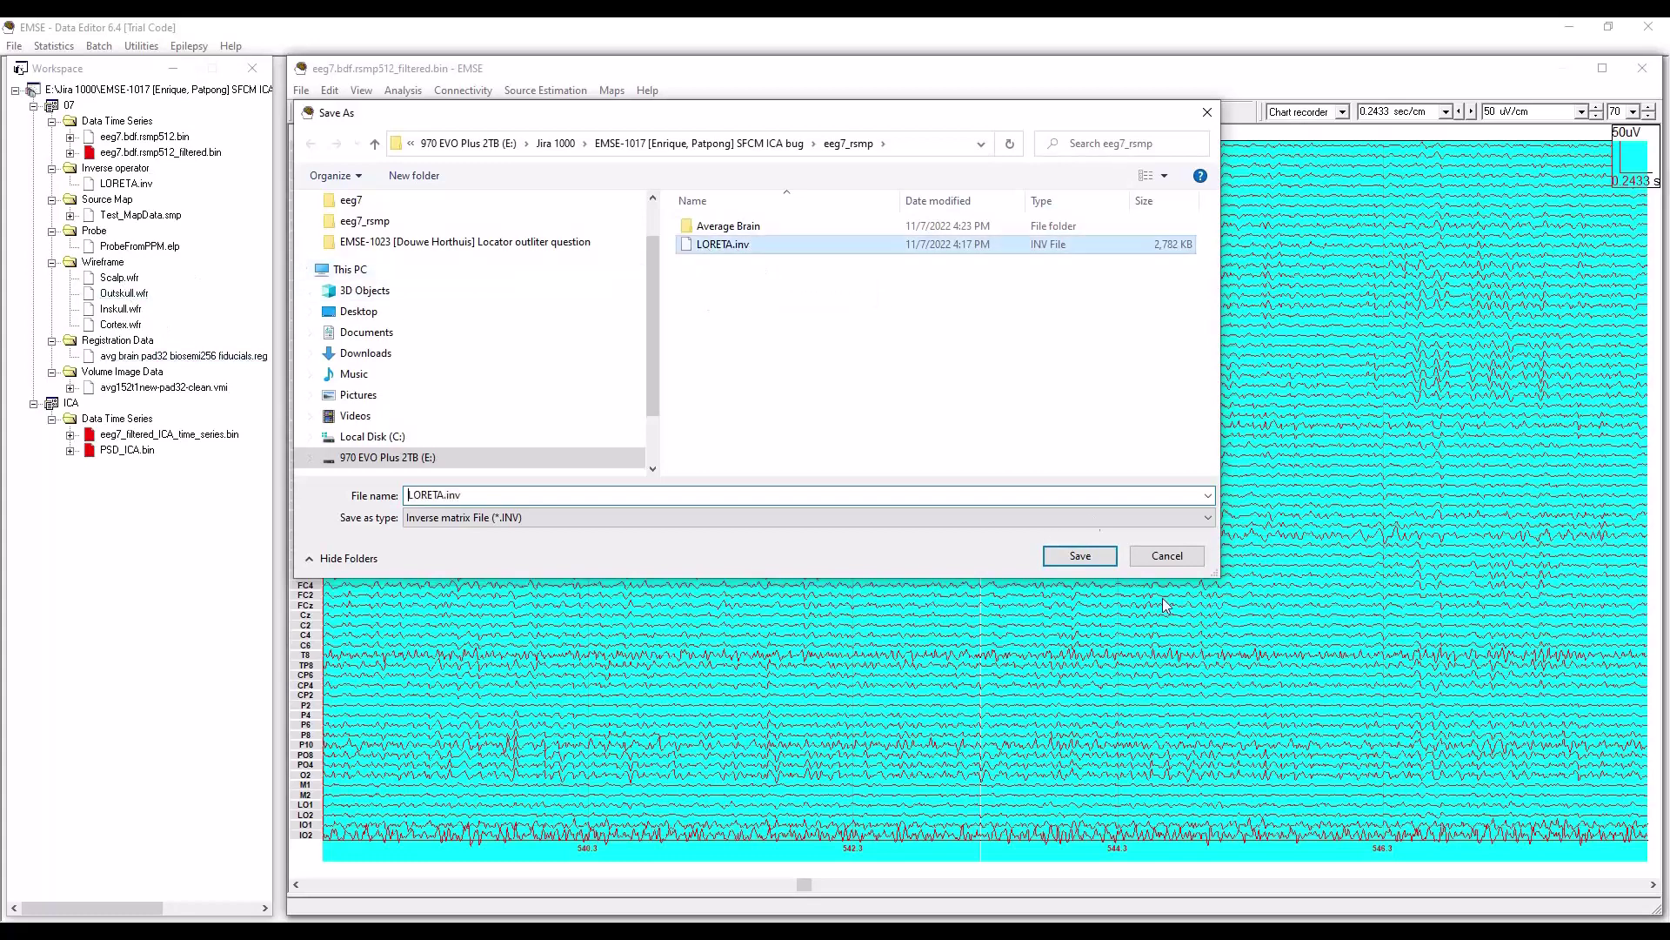
pyautogui.click(1095, 559)
pyautogui.click(877, 476)
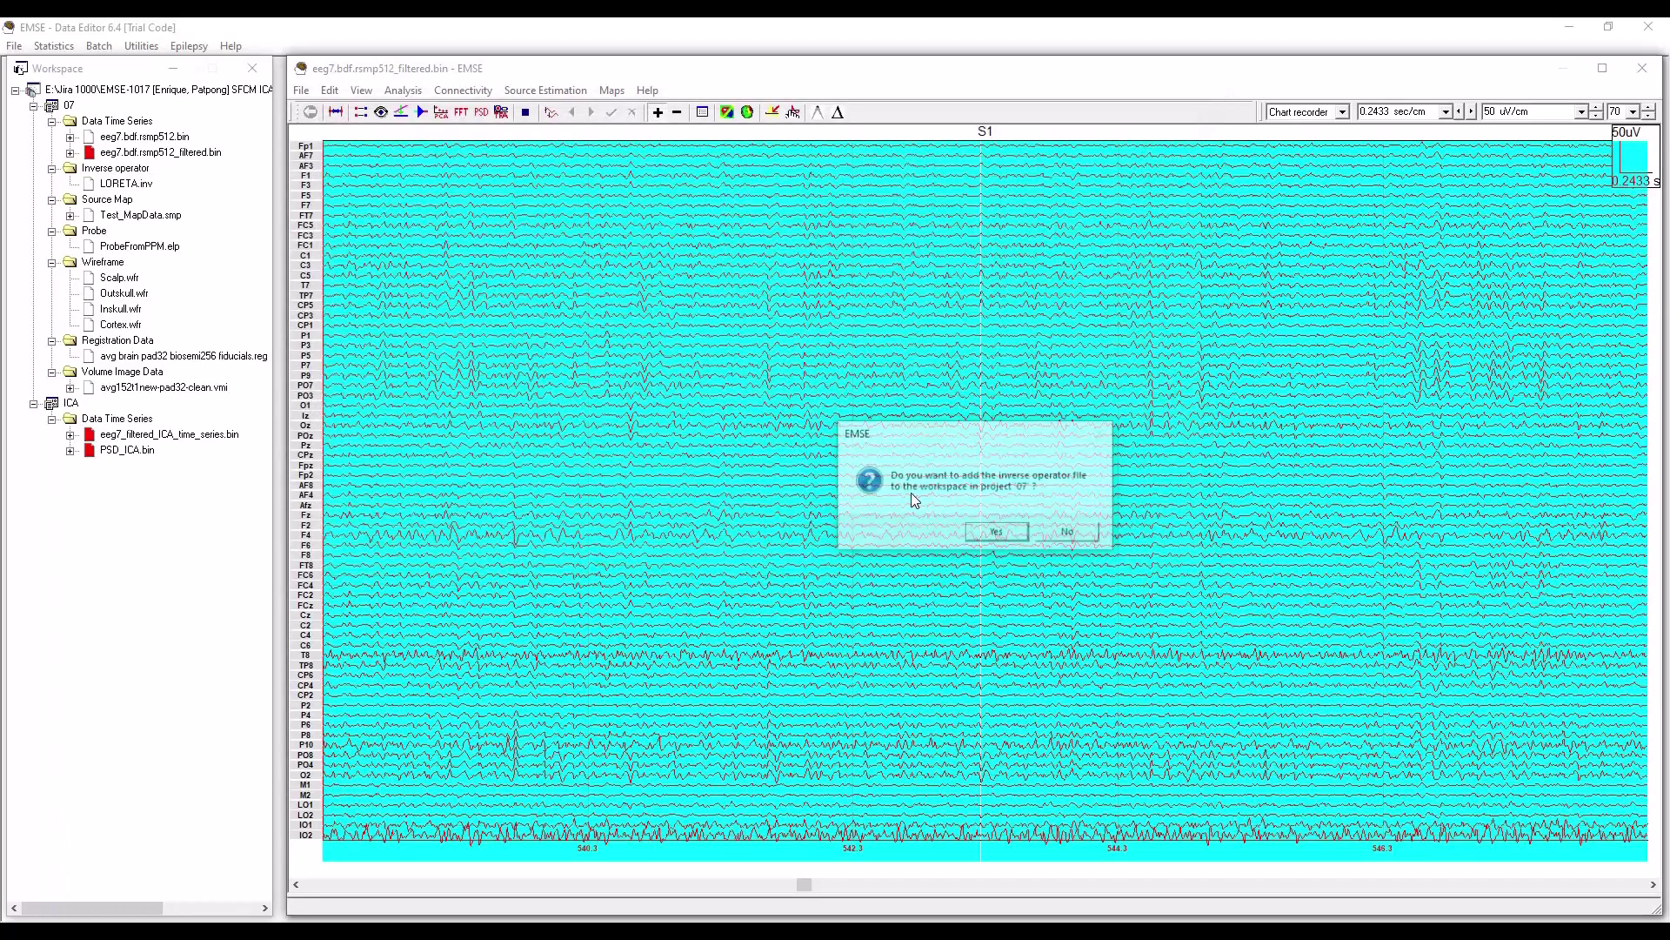
pyautogui.click(998, 533)
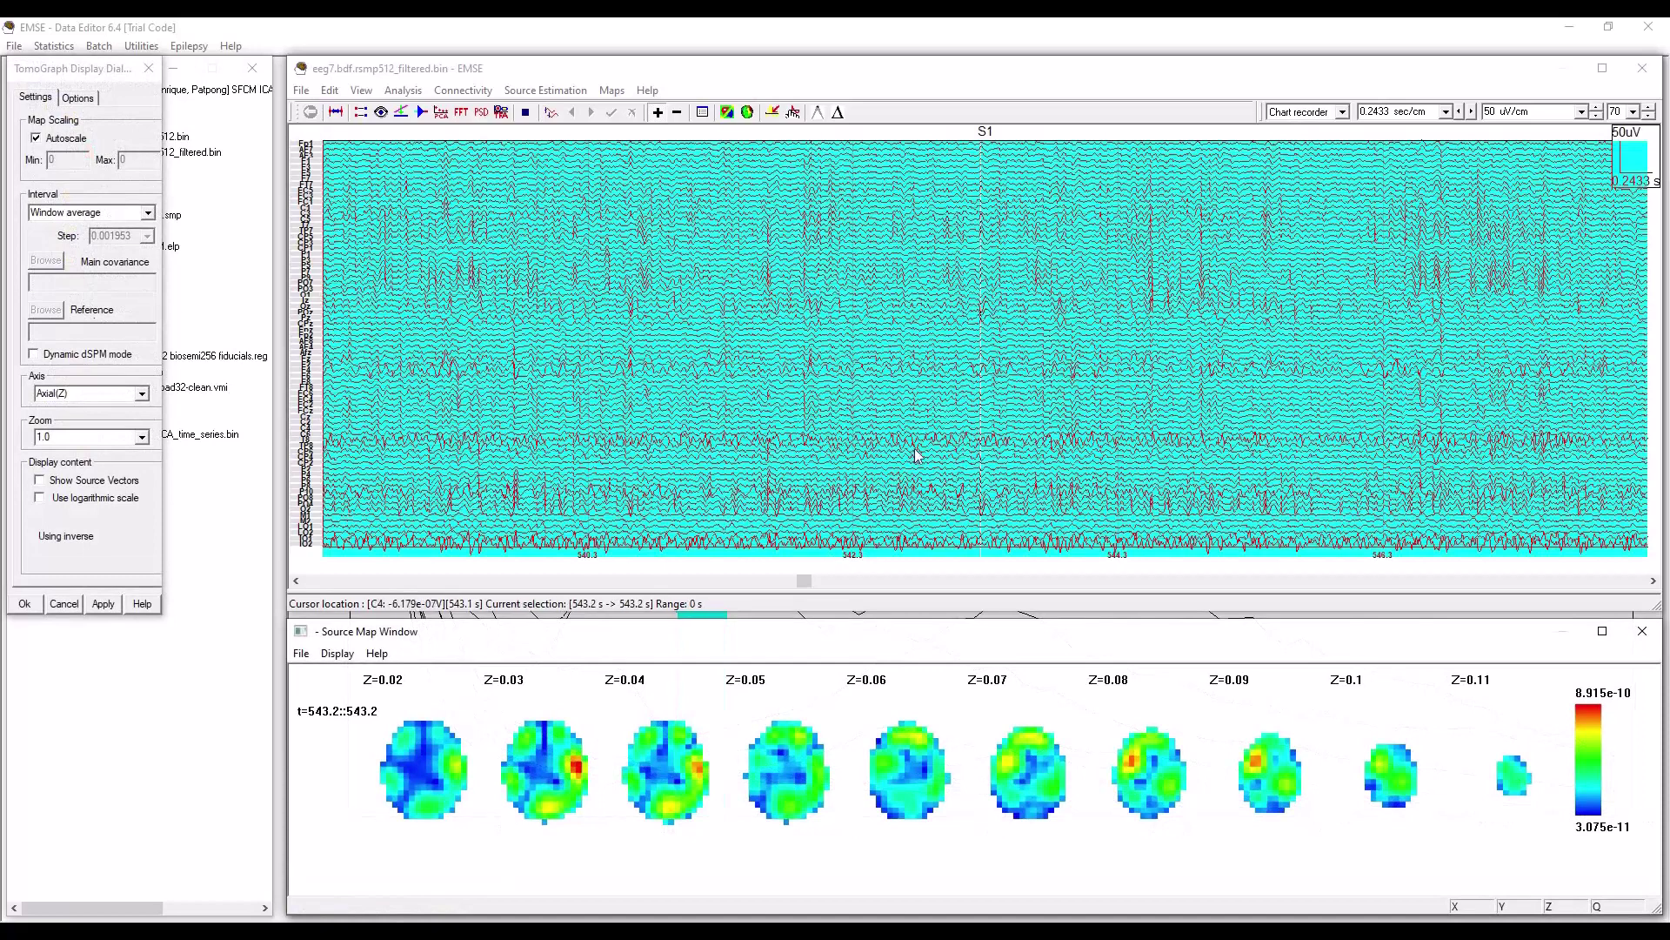
# Step: Select the EEG interval from 541.6 to 544 s in the trace window
pyautogui.click(913, 453)
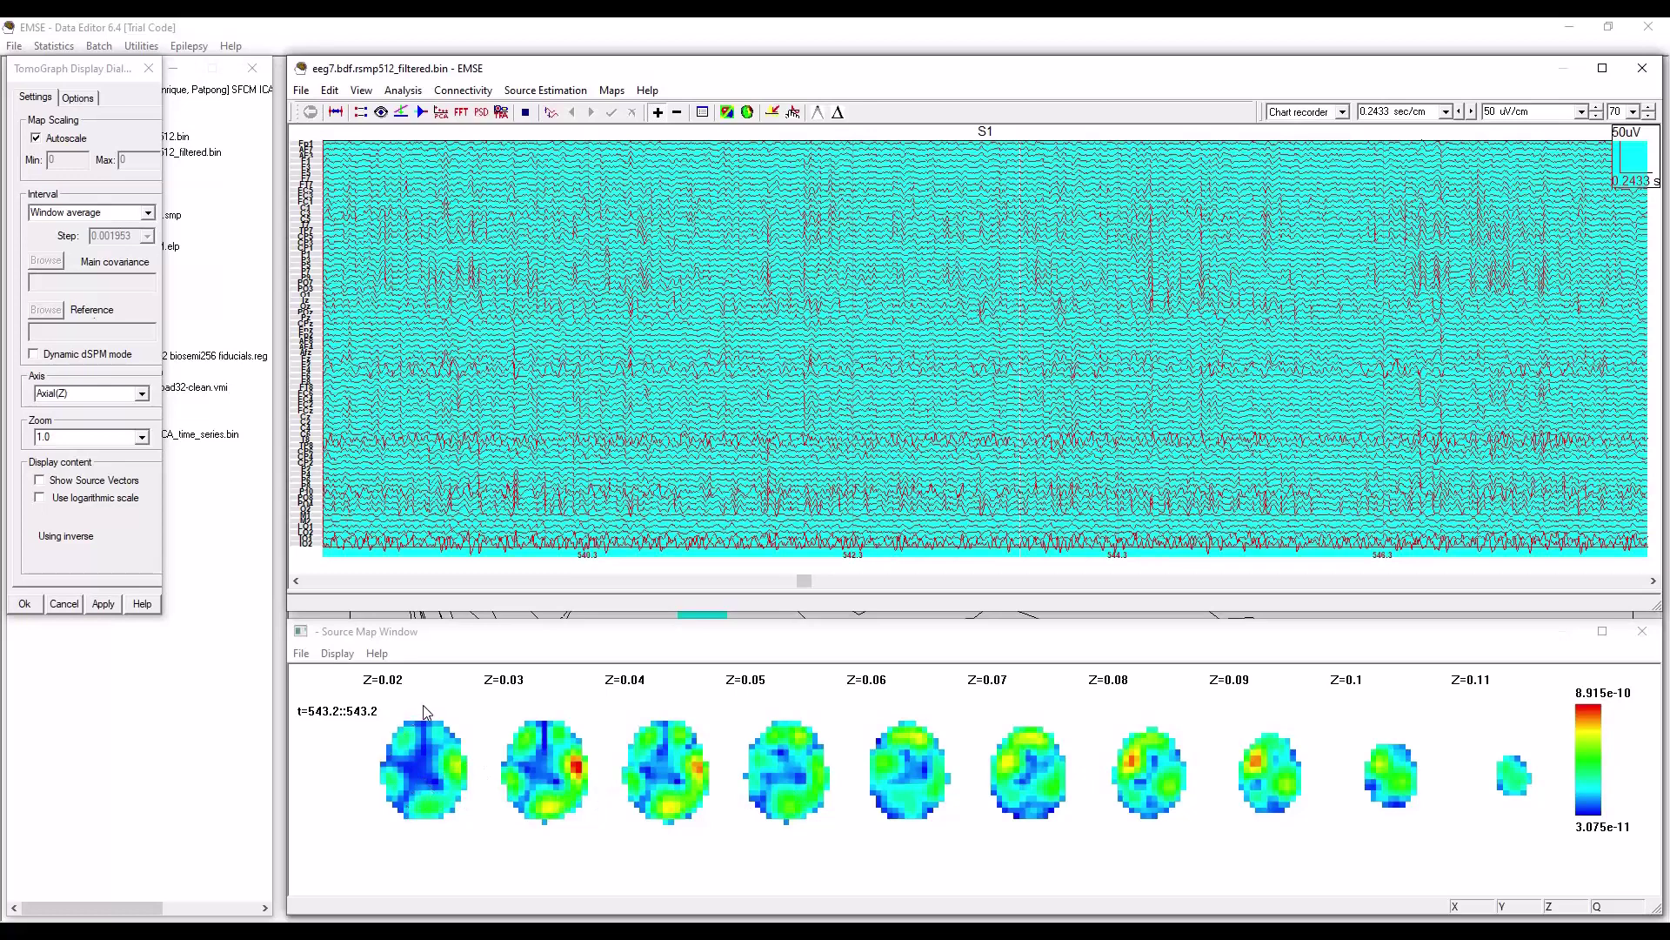
pyautogui.click(888, 467)
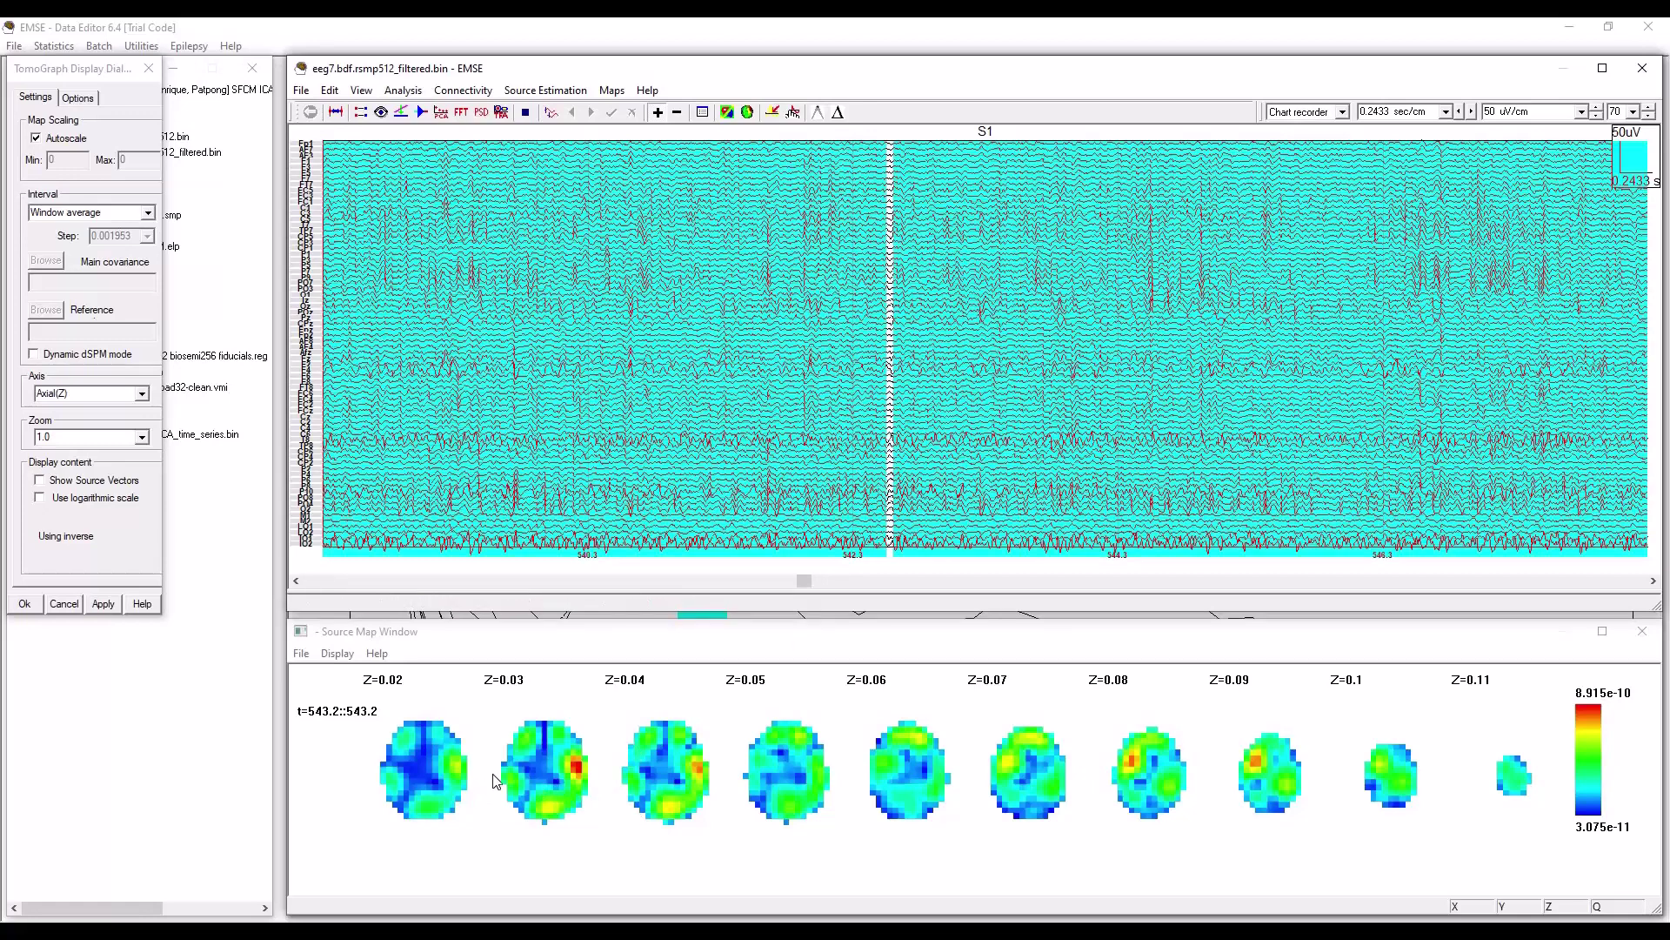
pyautogui.moveTo(766, 348); pyautogui.dragTo(1084, 357)
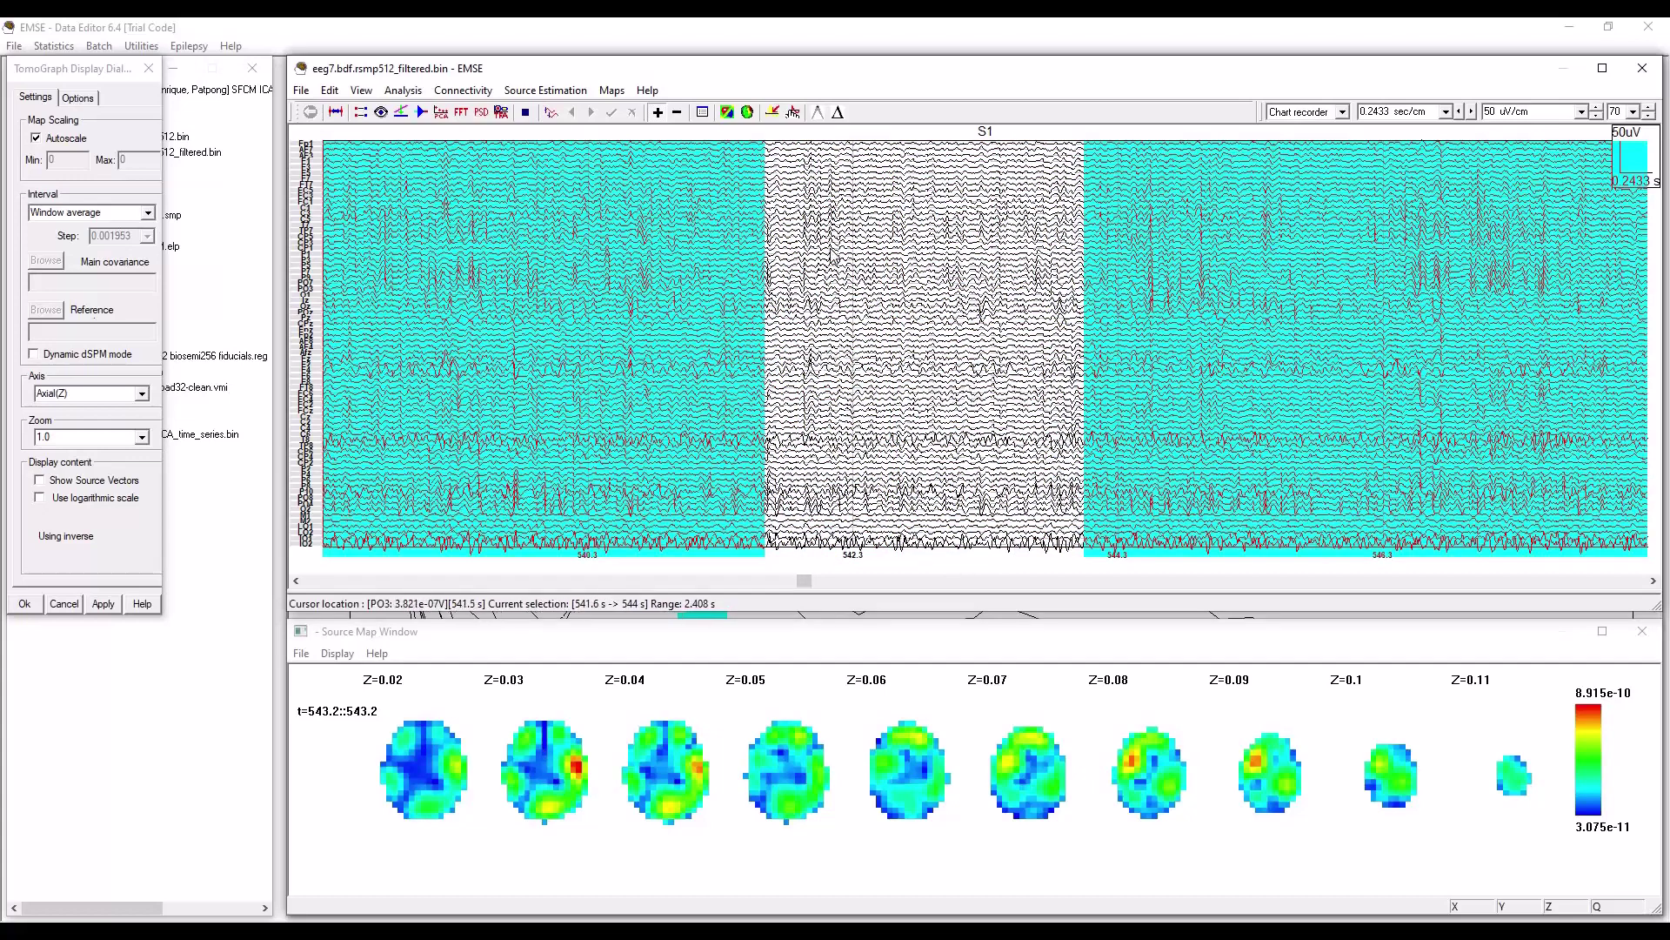
# Step: Hide all events in the recording's event list, from the first segment entry through the last 196 event
pyautogui.click(331, 92)
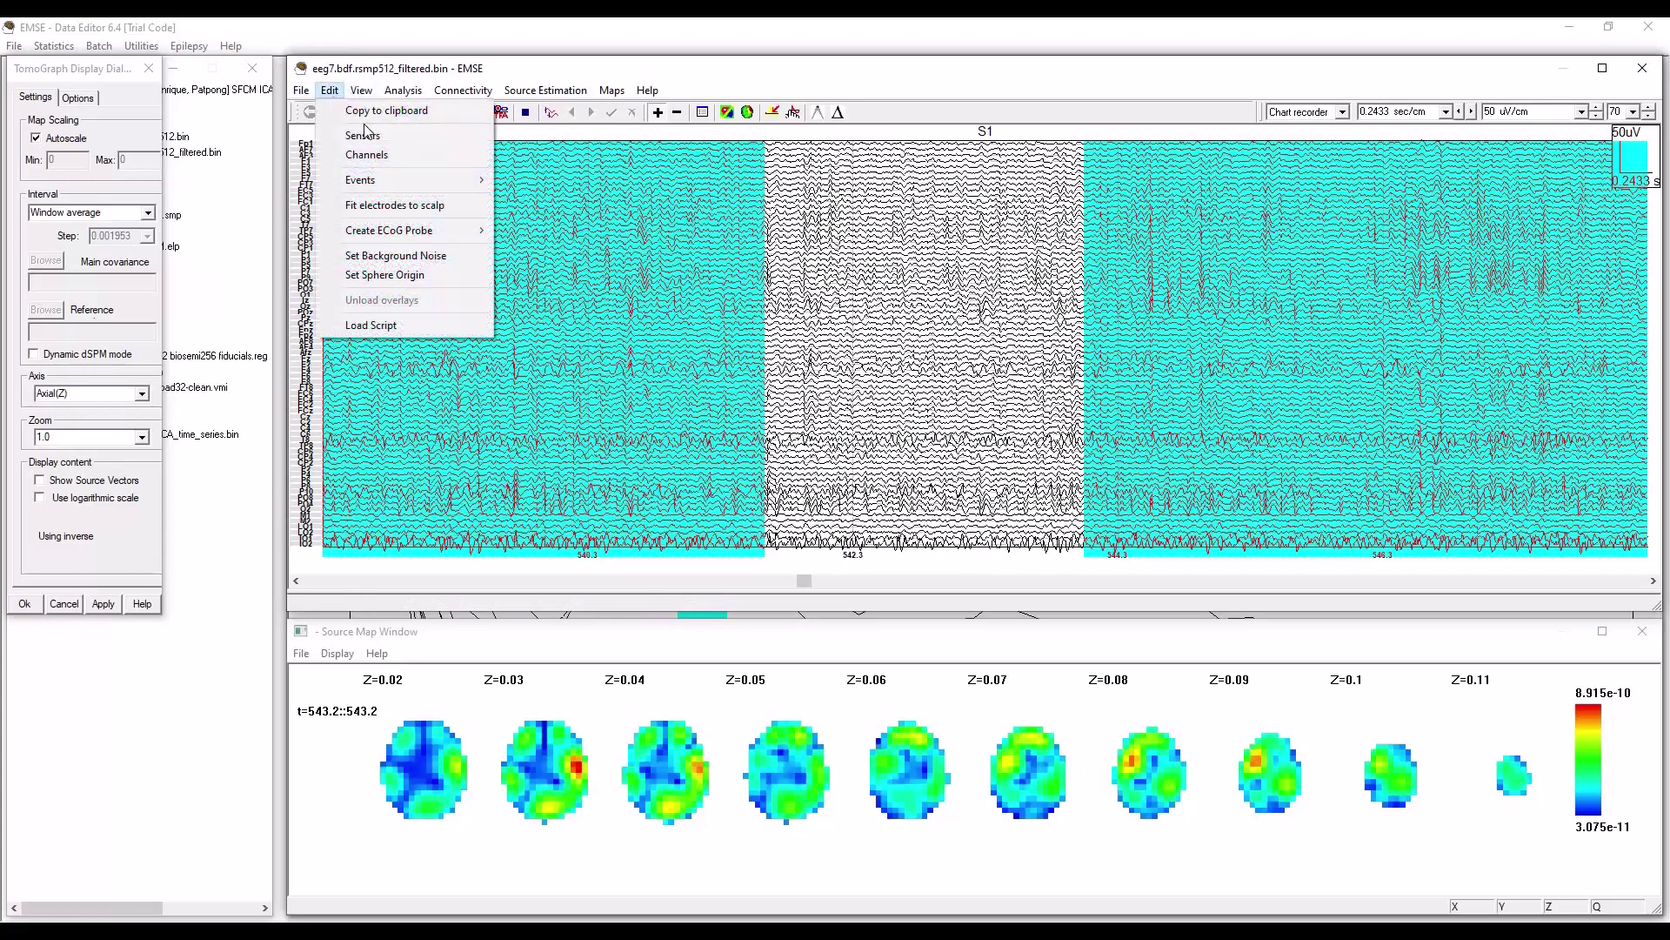
pyautogui.moveTo(407, 181)
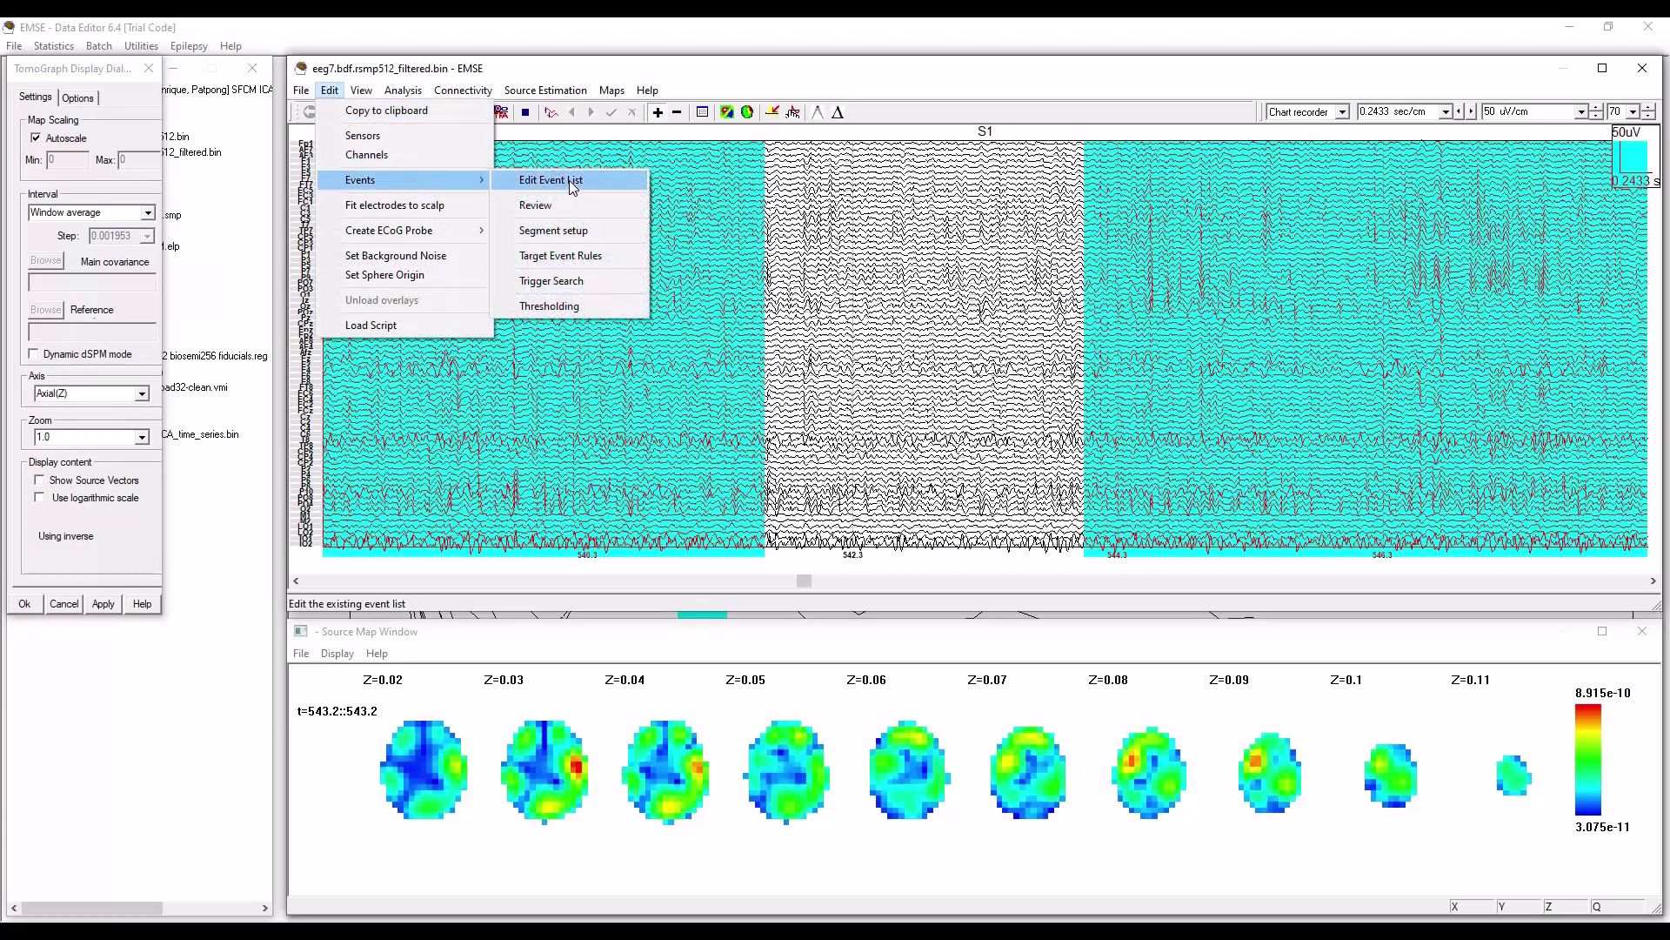
pyautogui.click(574, 182)
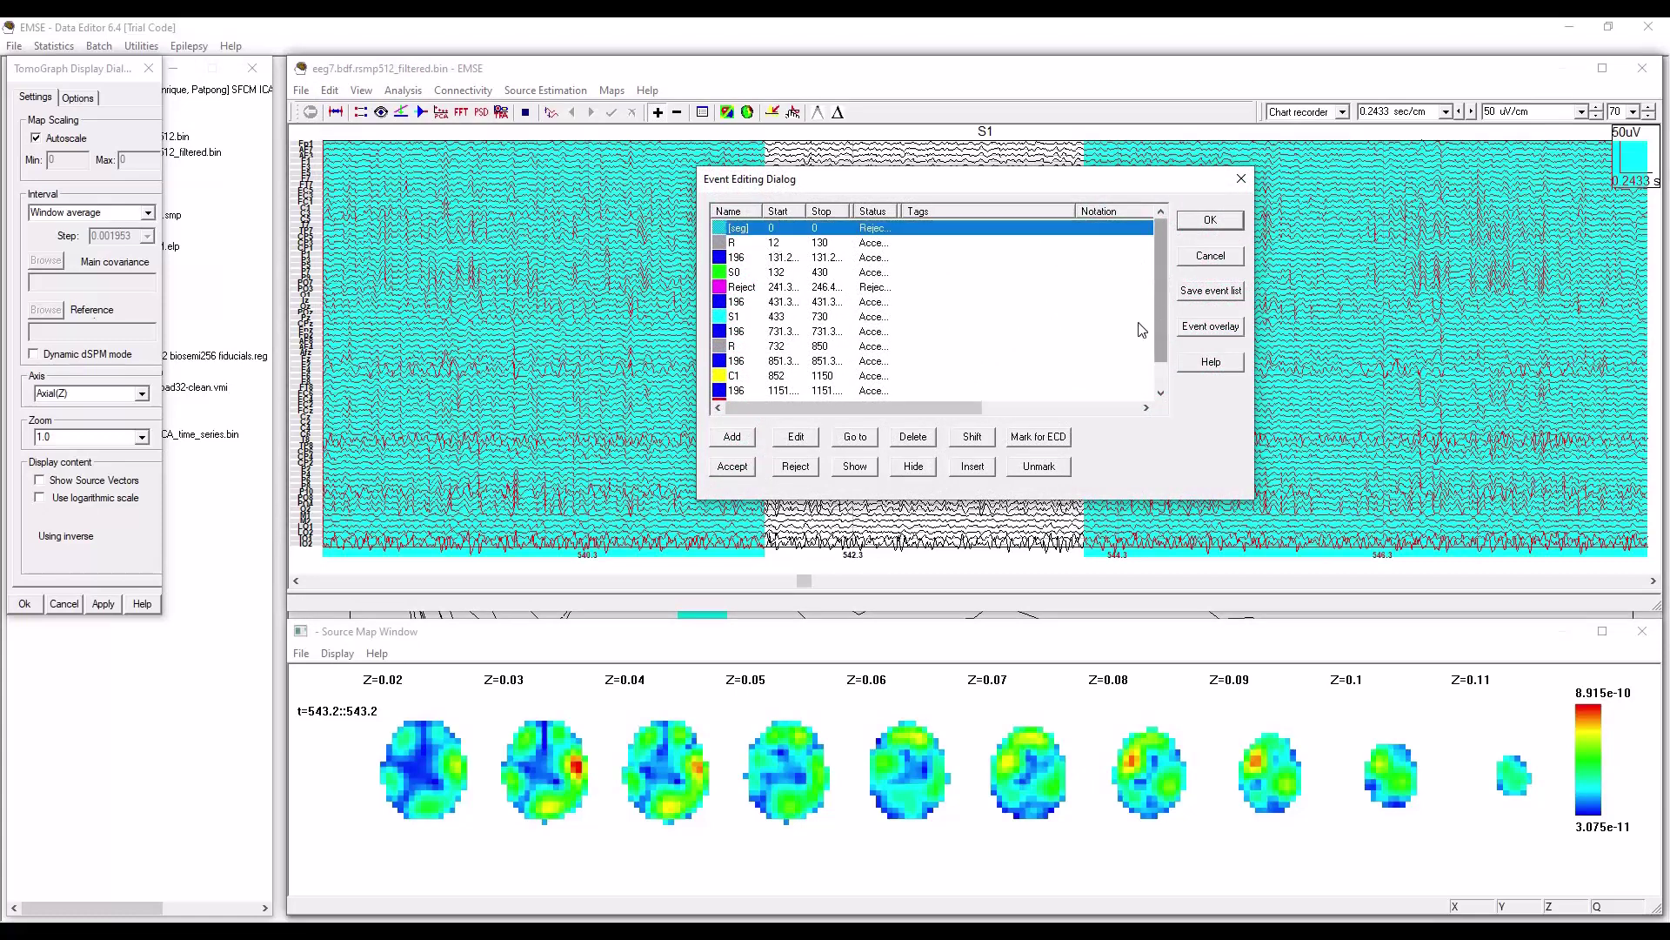
pyautogui.scroll(-1, 1142, 329)
pyautogui.keyDown('shift'); pyautogui.click(741, 390); pyautogui.keyUp('shift')
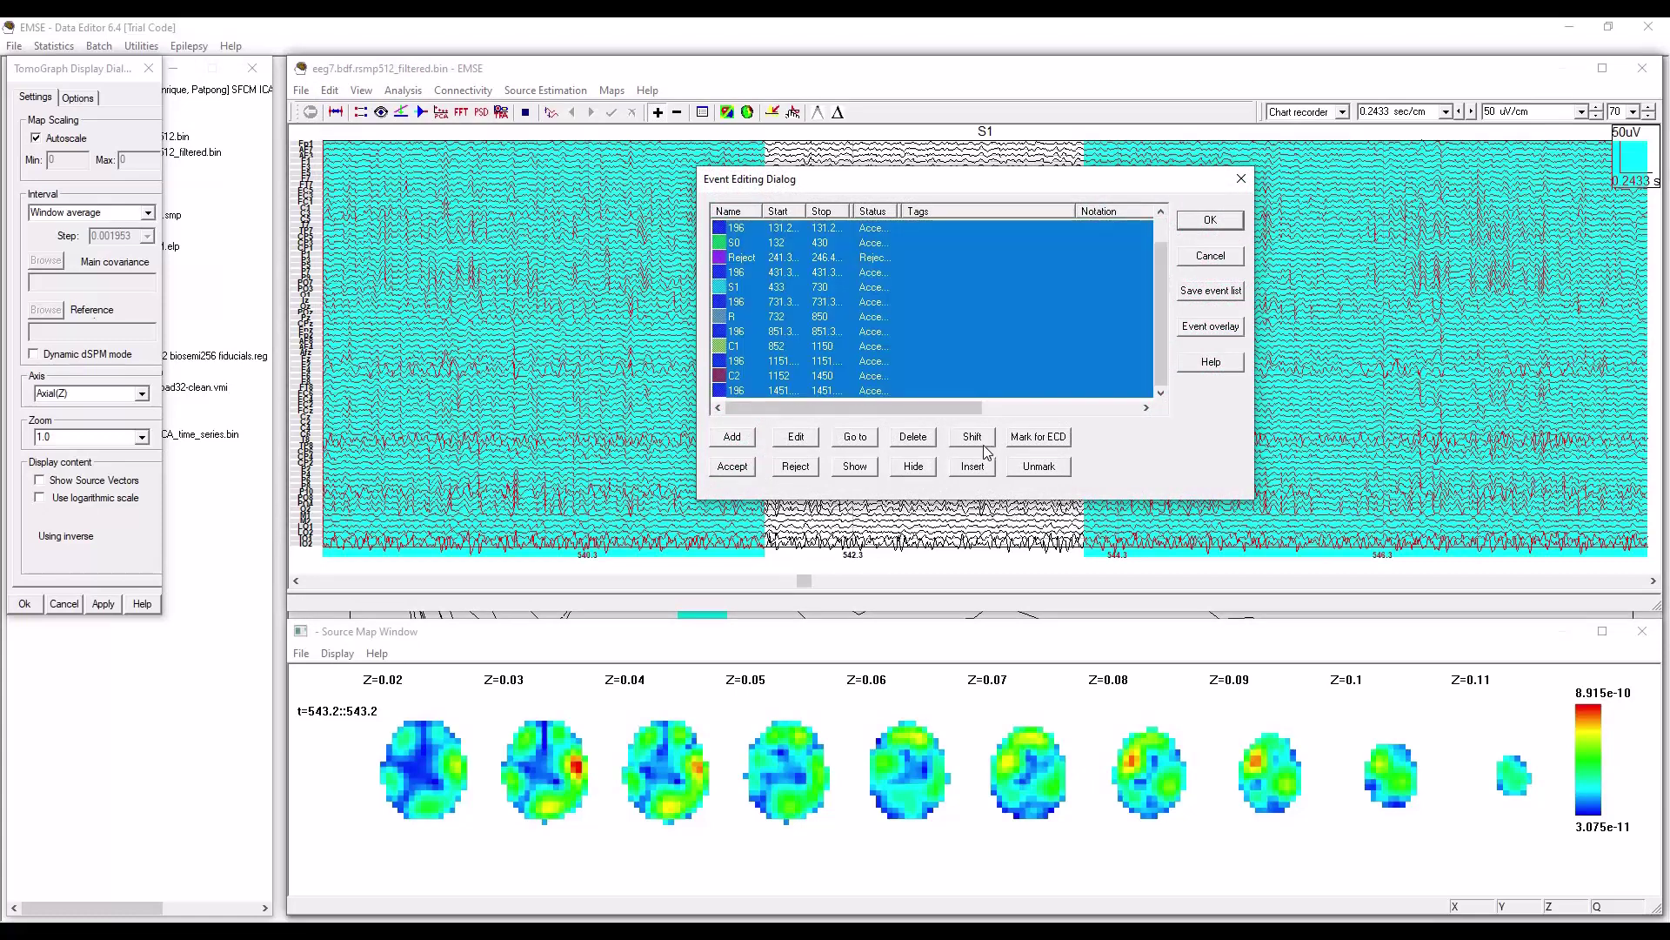
pyautogui.click(916, 471)
pyautogui.click(1211, 221)
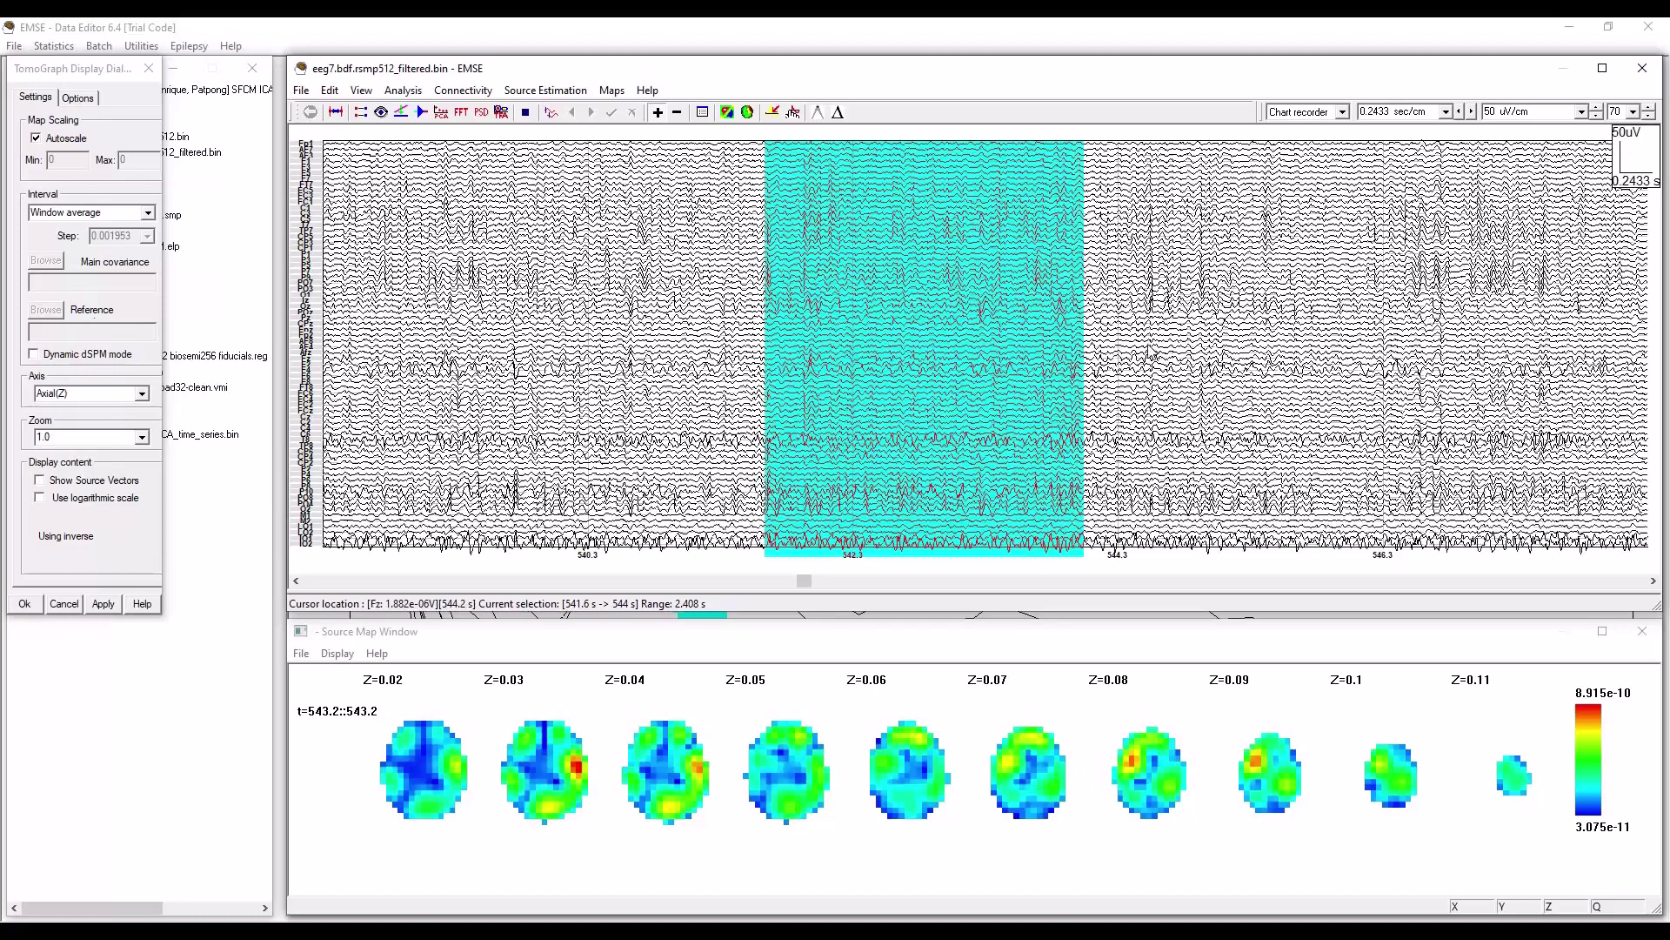
# Step: Select the high-amplitude burst from 570.1 to 570.6 s in the EEG and refresh the source map for that interval
pyautogui.click(1114, 364)
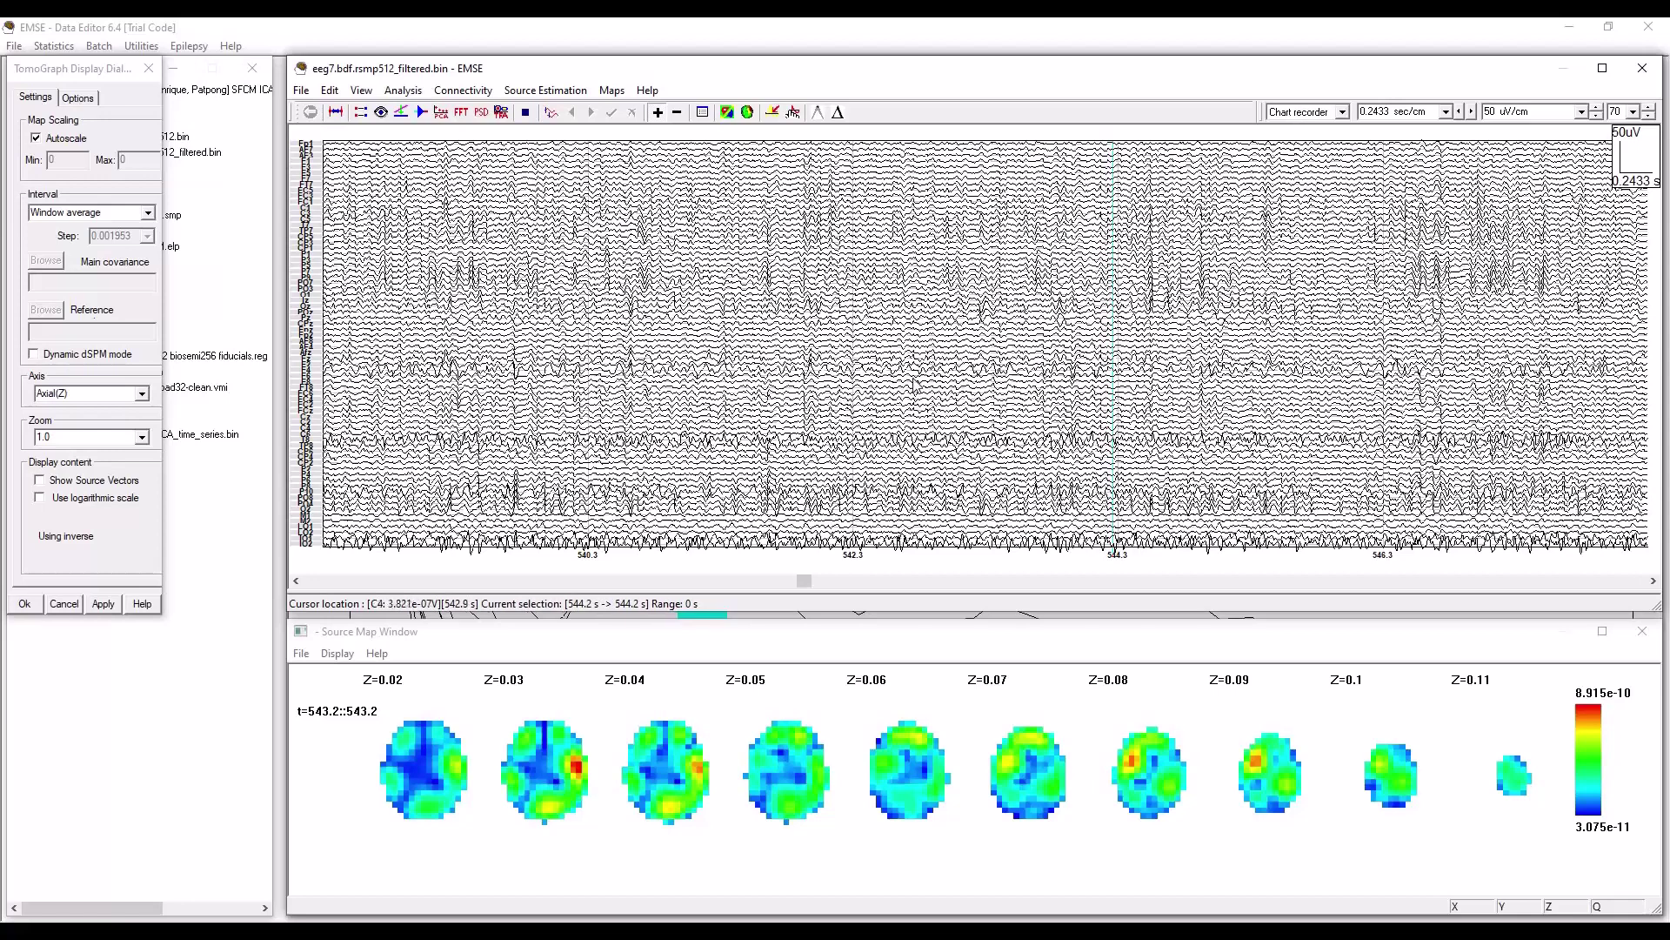
pyautogui.click(1542, 582)
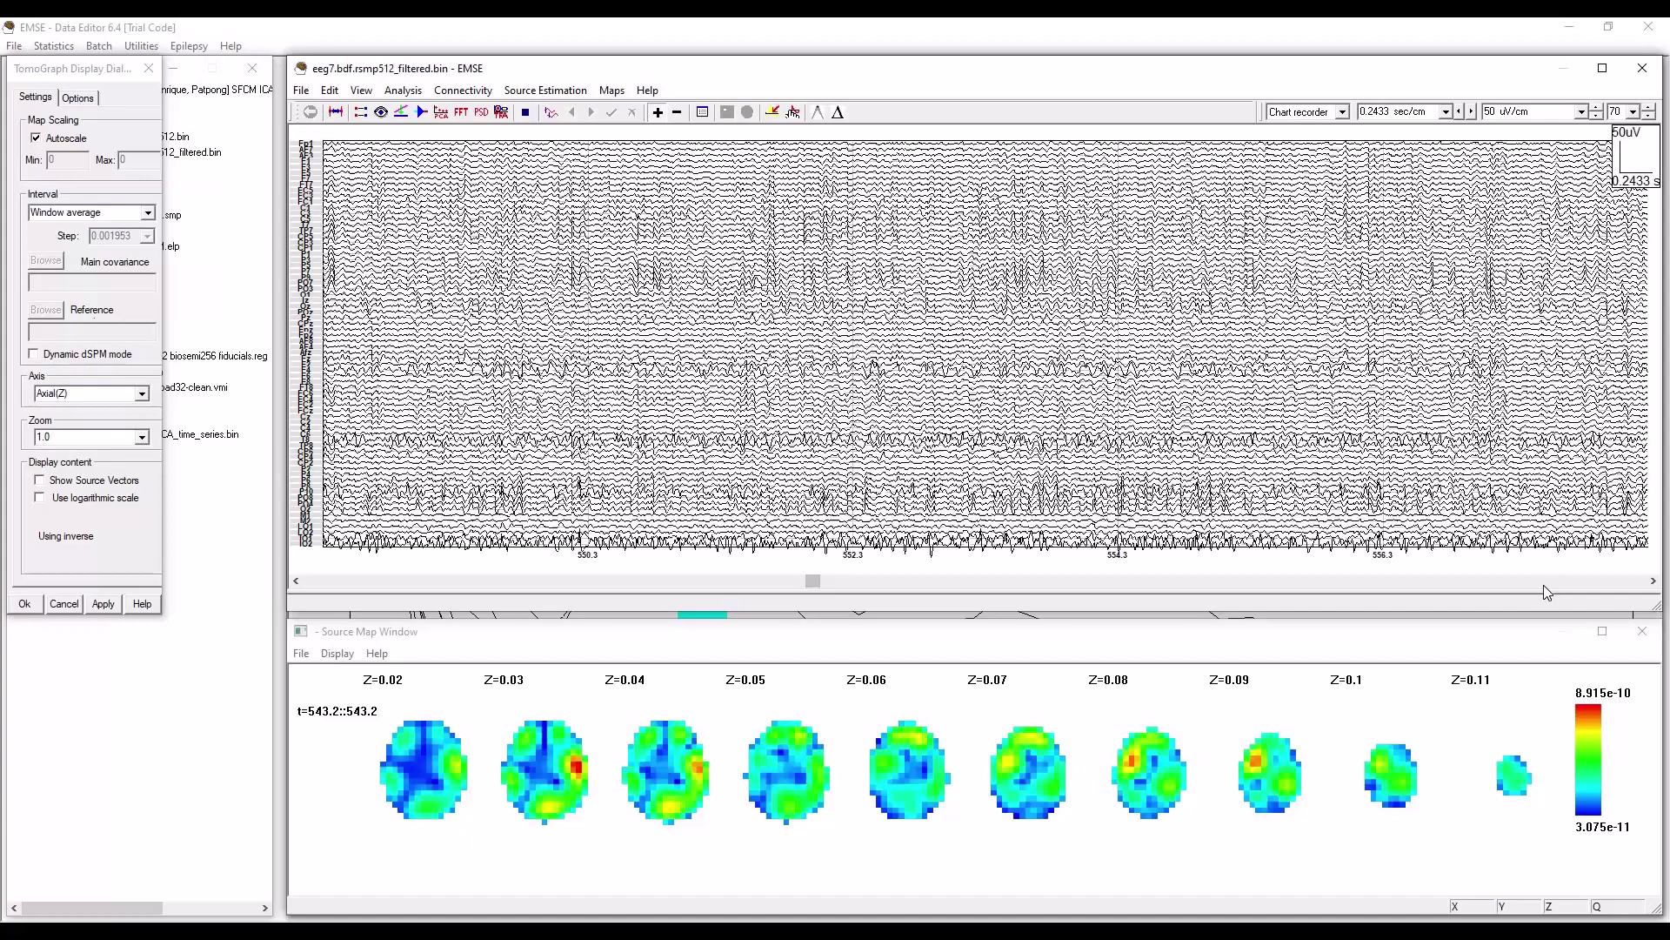
pyautogui.click(1543, 585)
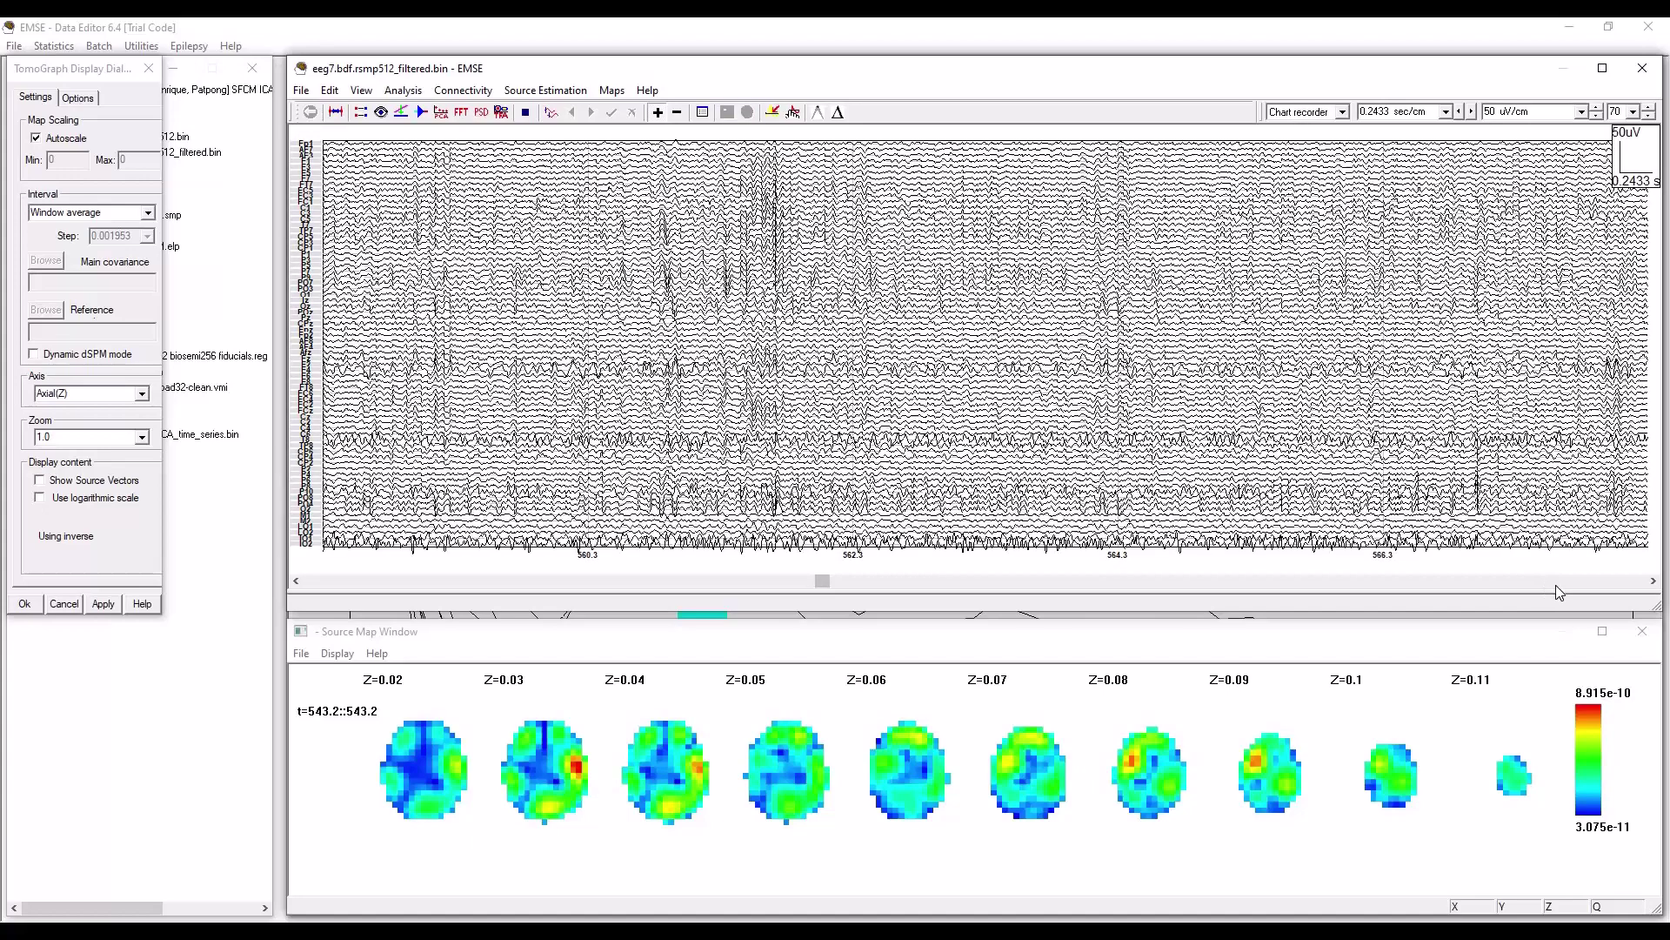
pyautogui.click(1604, 587)
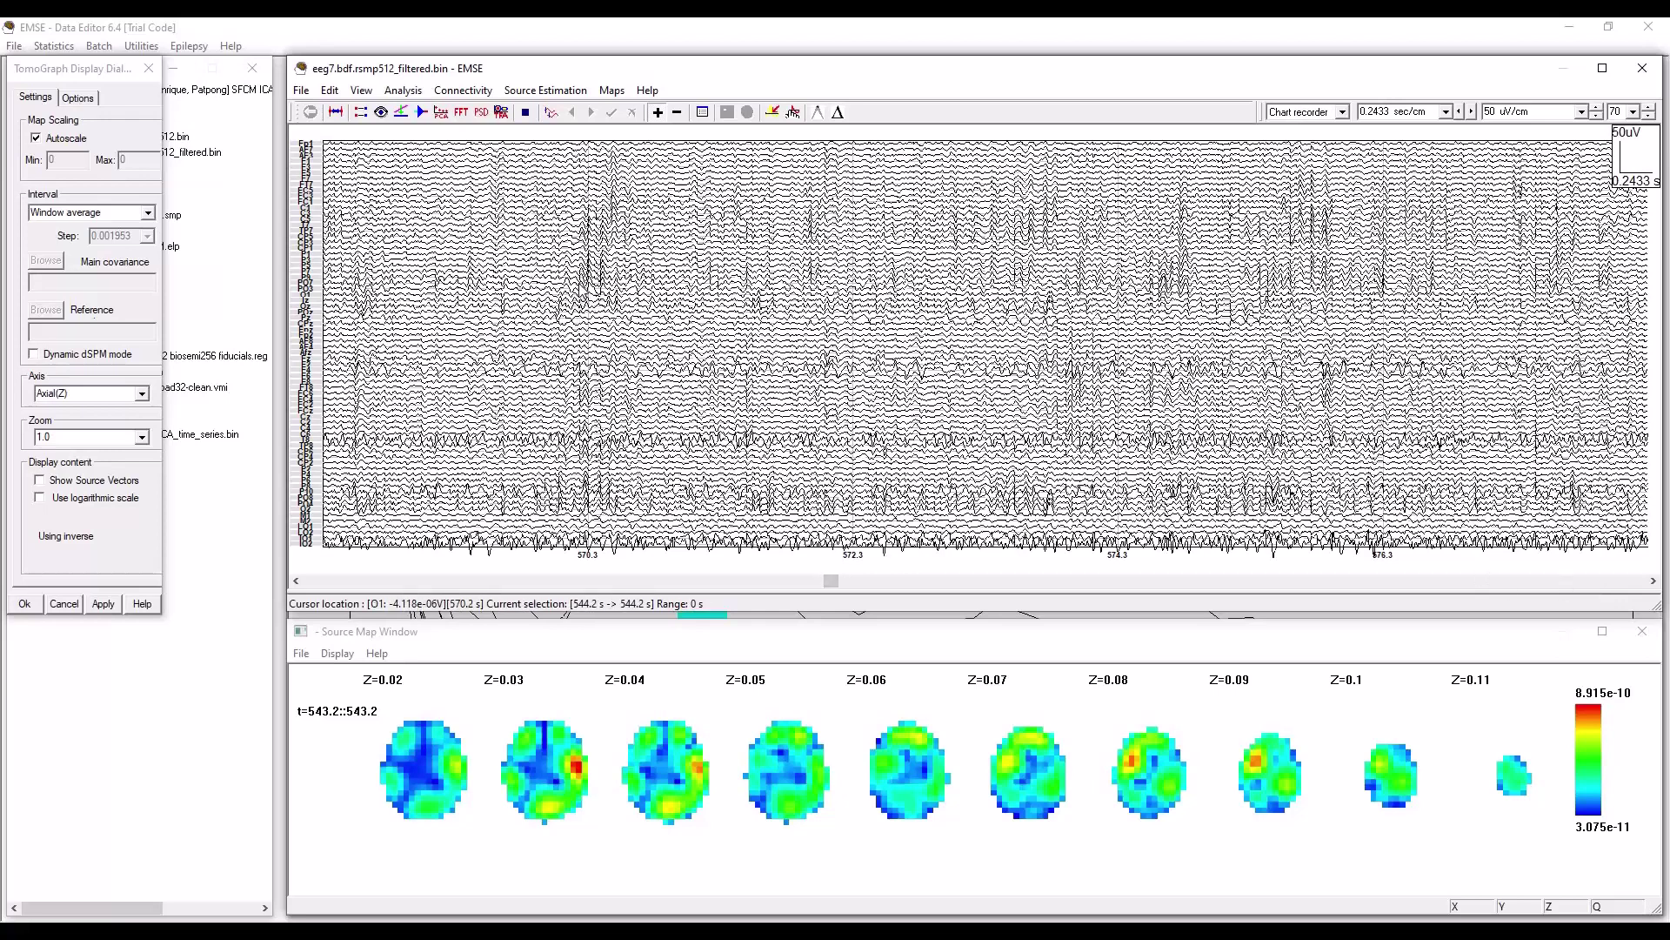
pyautogui.moveTo(567, 284); pyautogui.dragTo(627, 287)
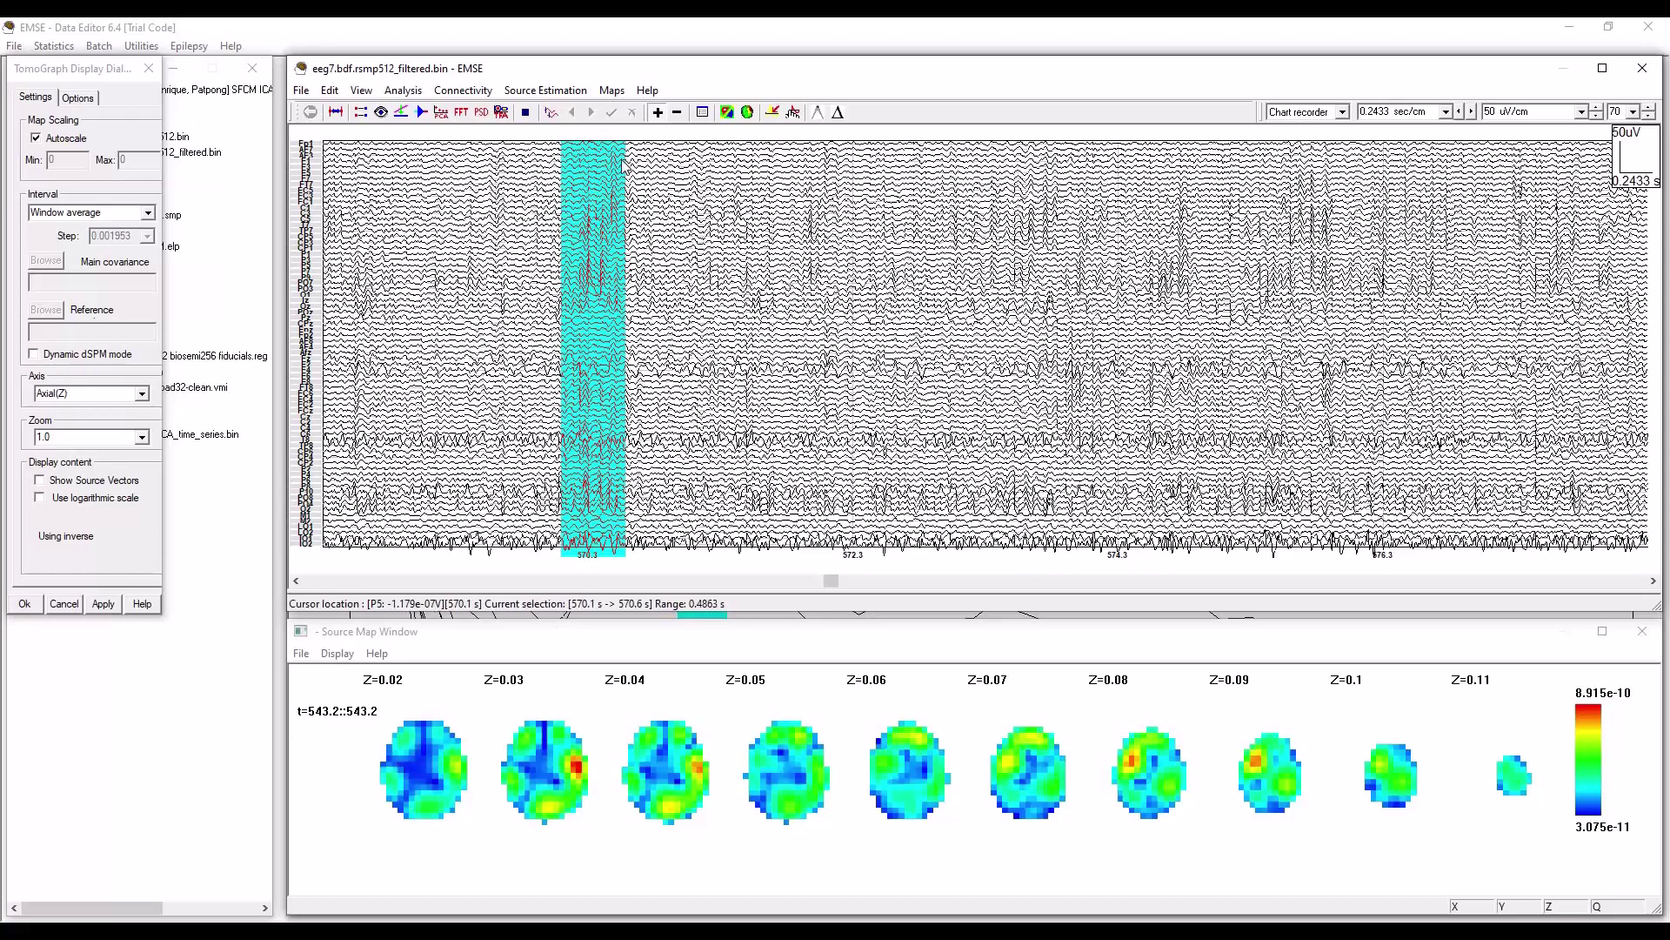
pyautogui.click(340, 655)
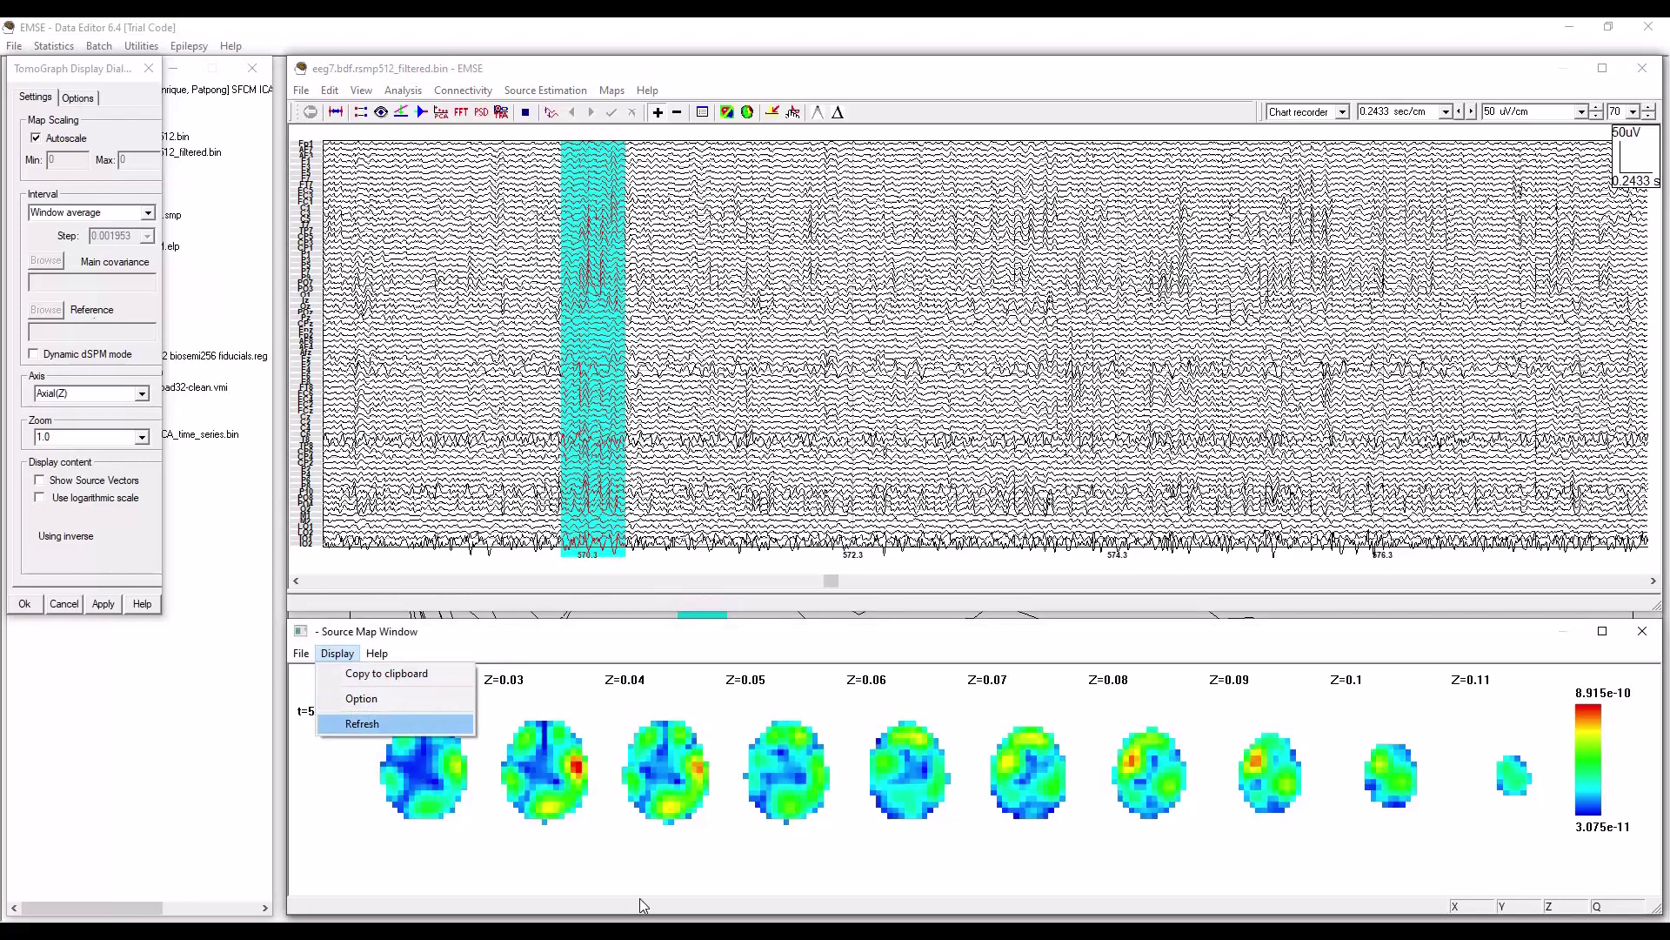
pyautogui.click(365, 725)
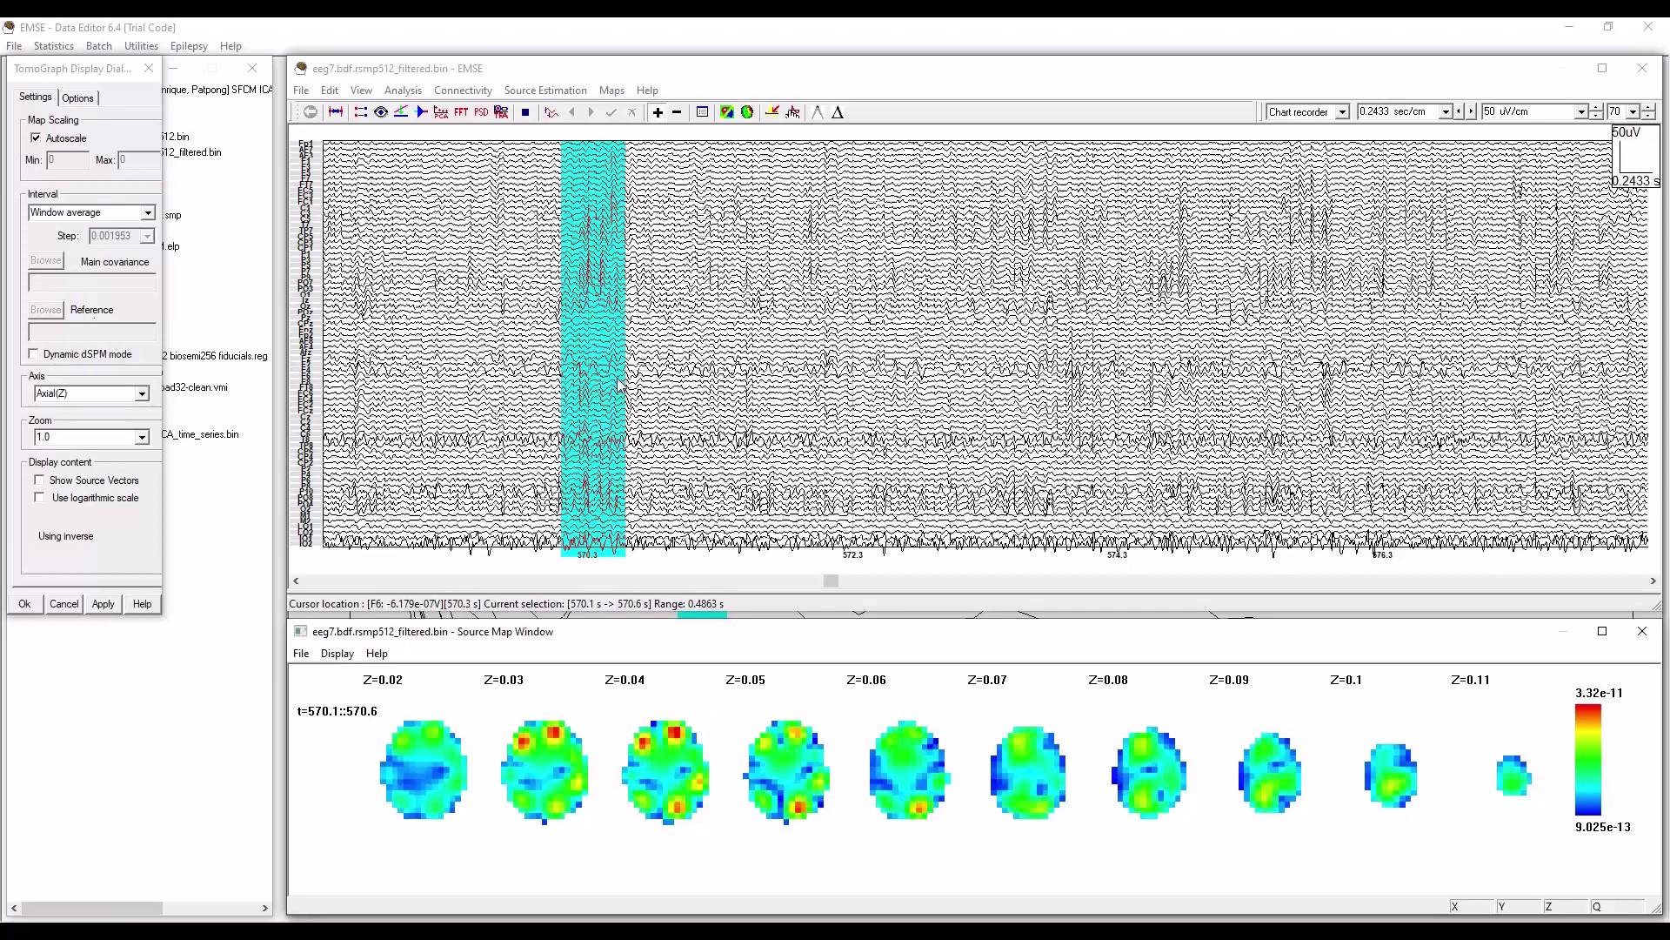
pyautogui.click(79, 99)
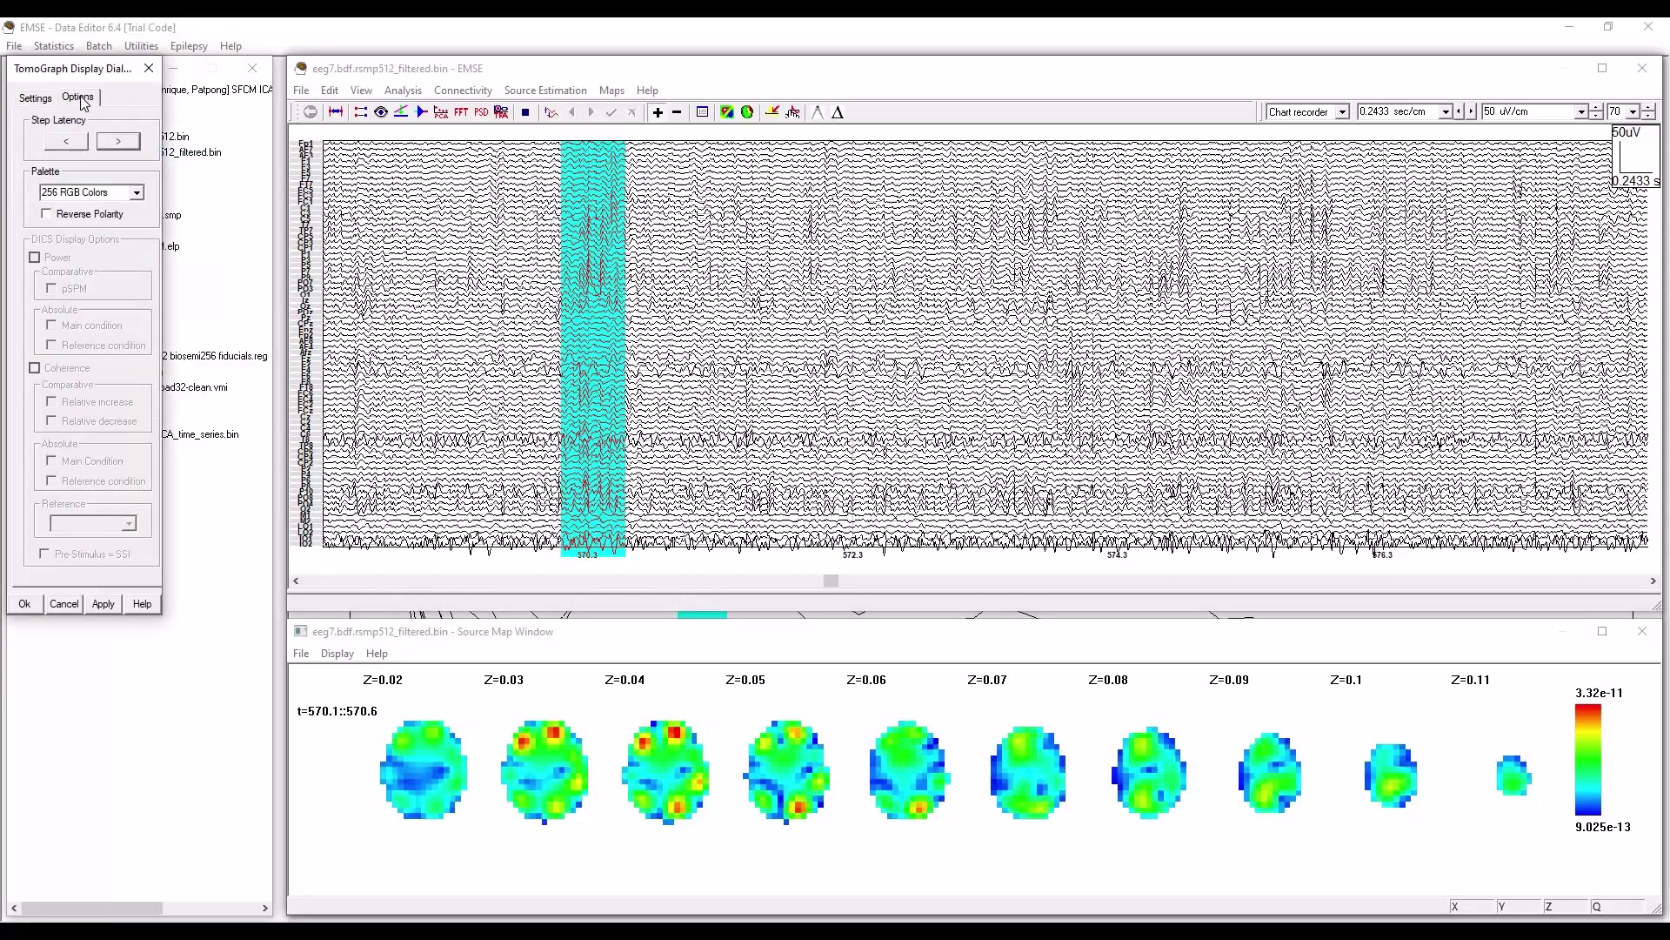
pyautogui.click(39, 102)
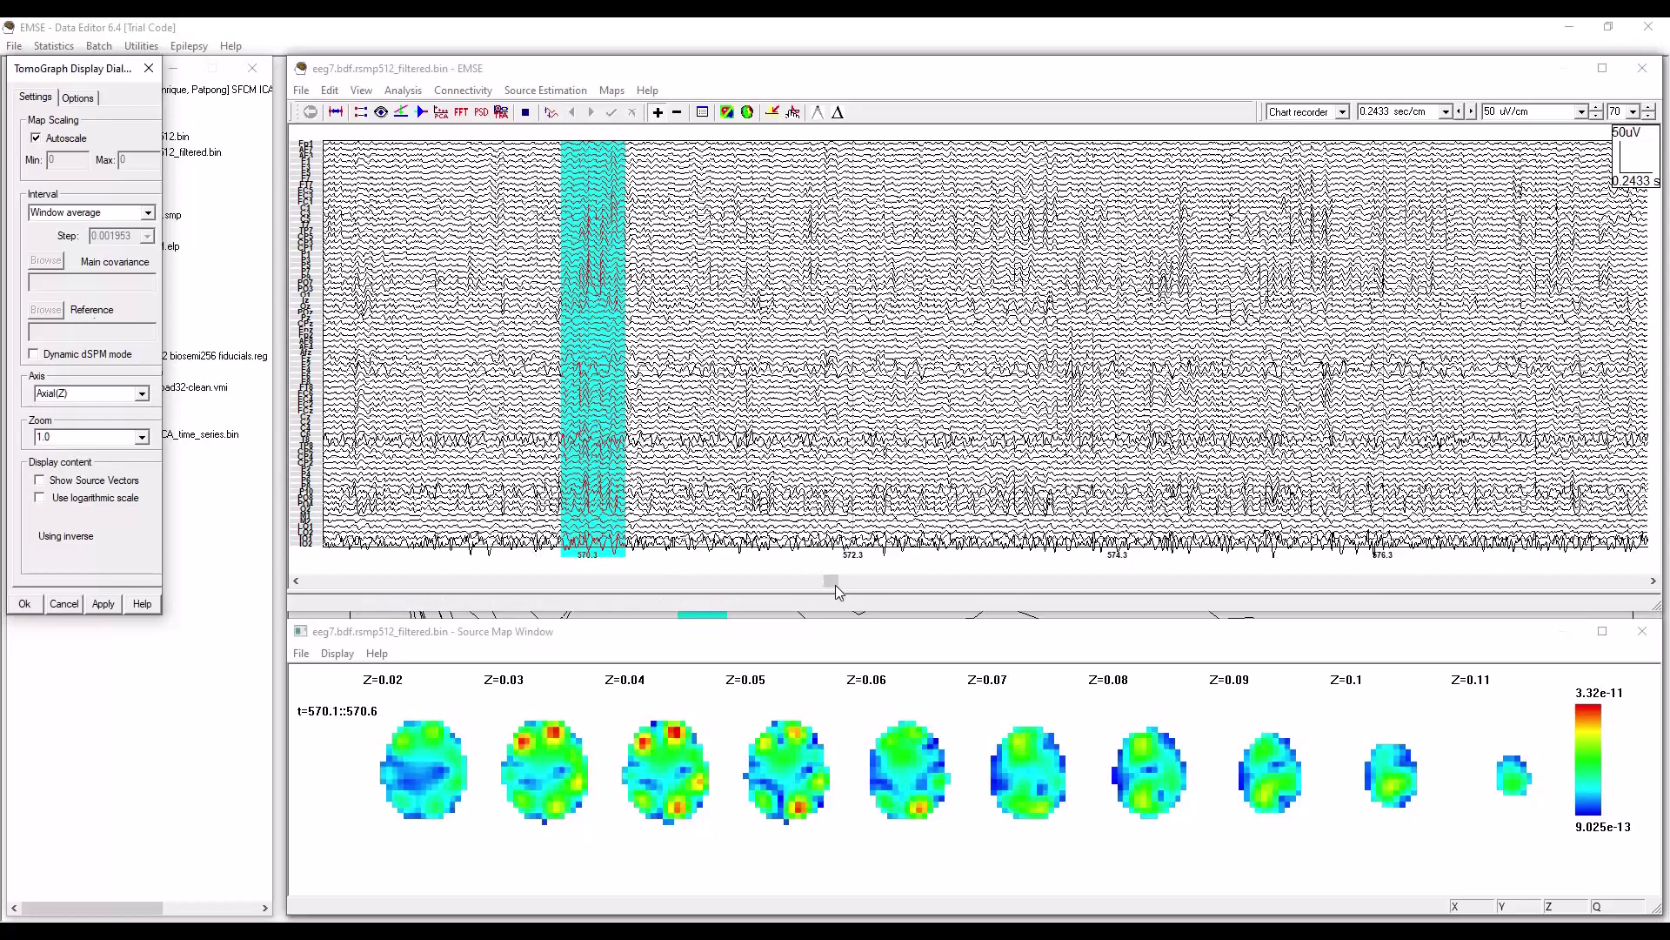
# Step: Select a short high-amplitude burst around 1103 s in the EEG and refresh the source map for that interval
pyautogui.moveTo(832, 581); pyautogui.dragTo(956, 581)
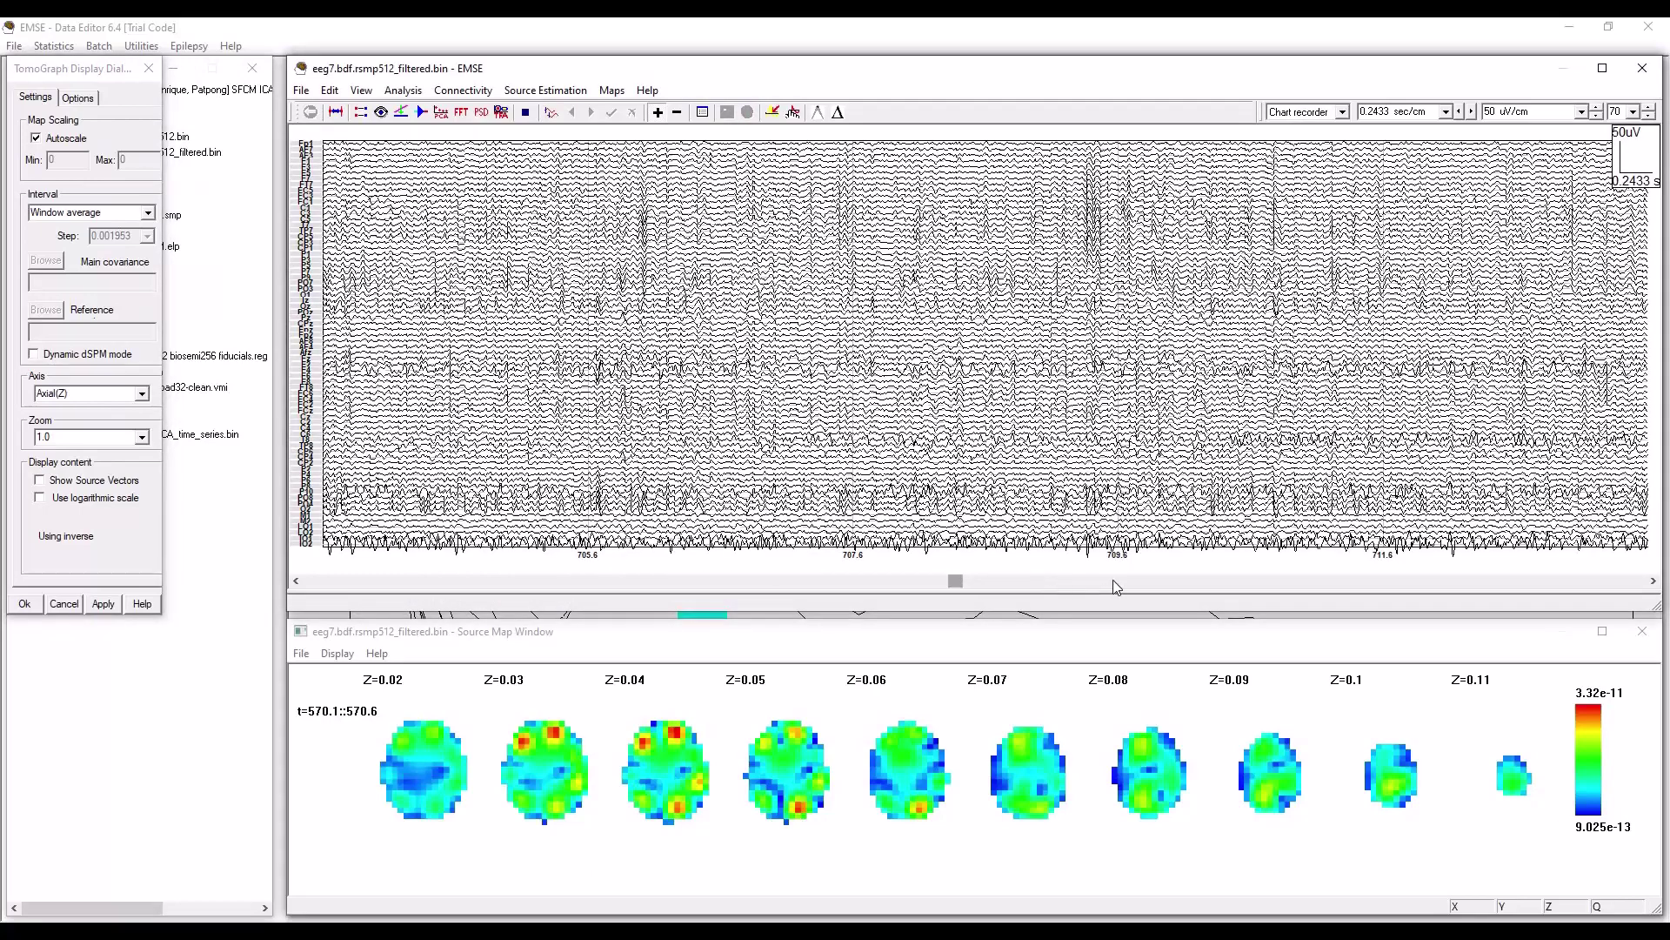
pyautogui.click(1170, 581)
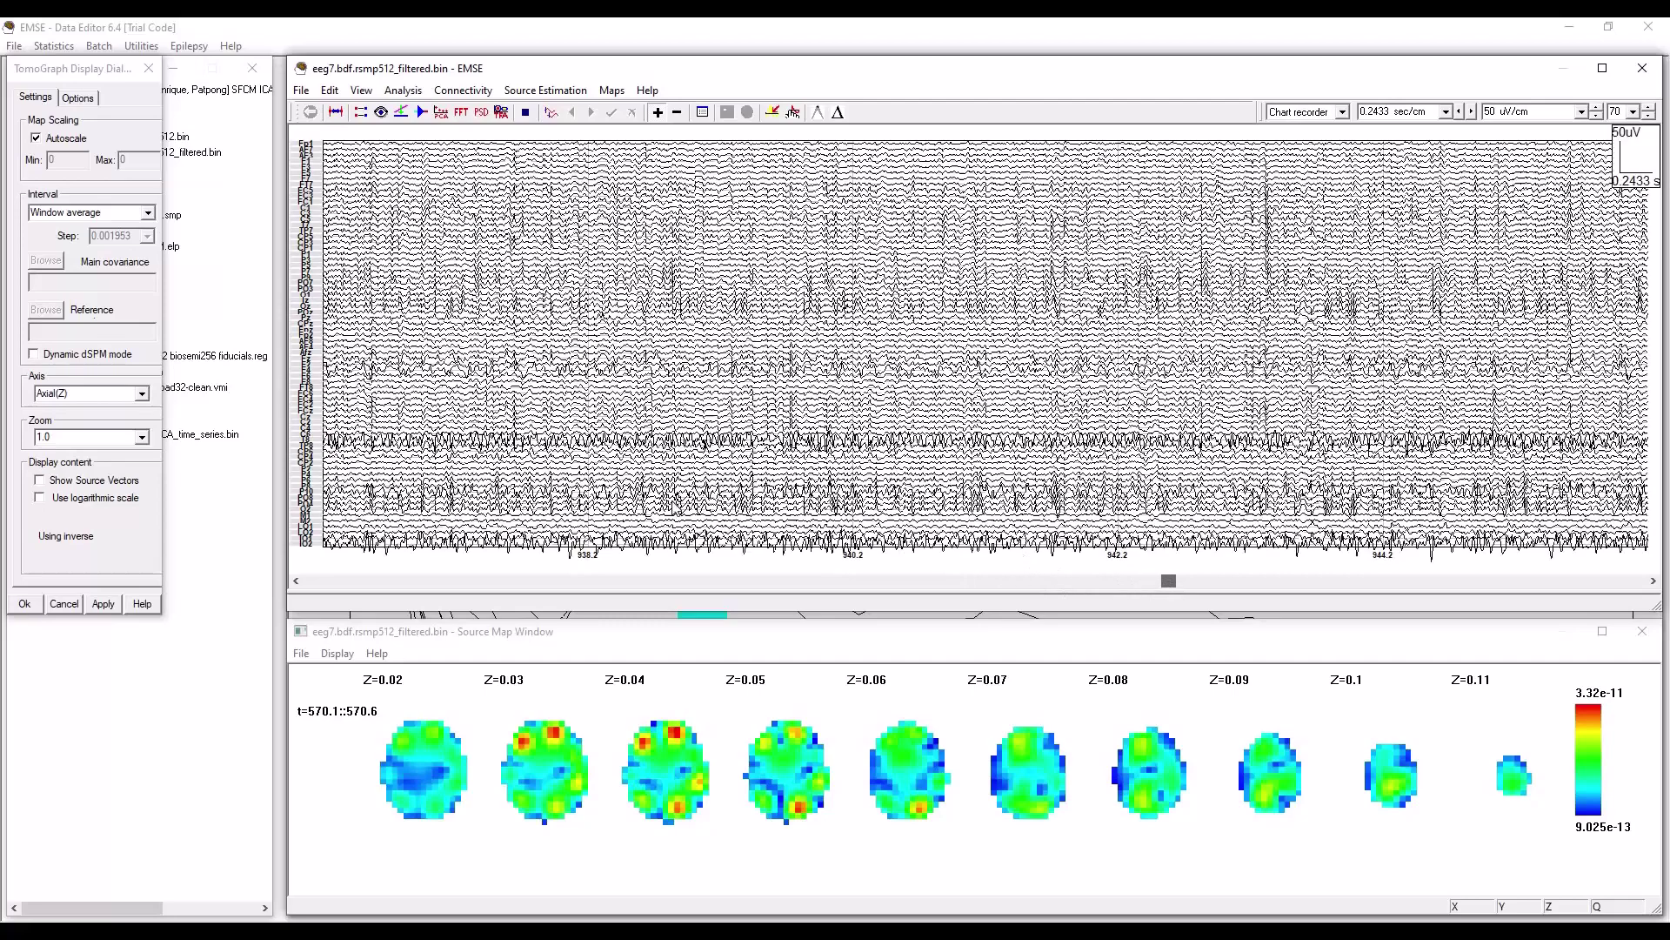
pyautogui.moveTo(1167, 581); pyautogui.dragTo(1261, 581)
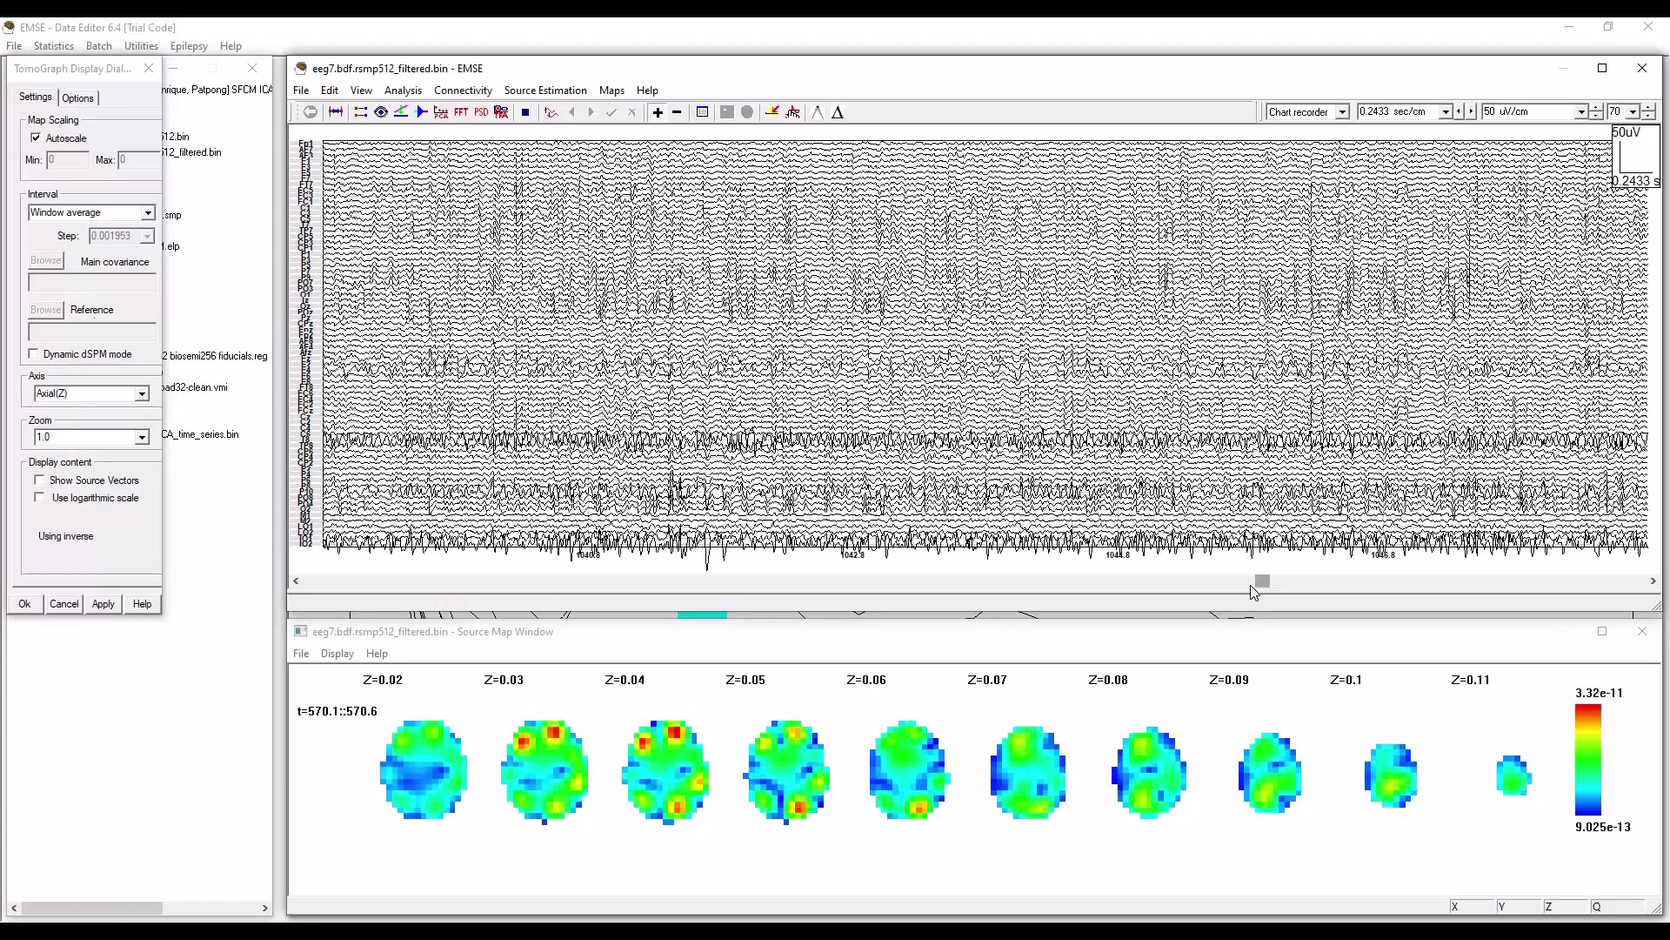
pyautogui.click(1315, 581)
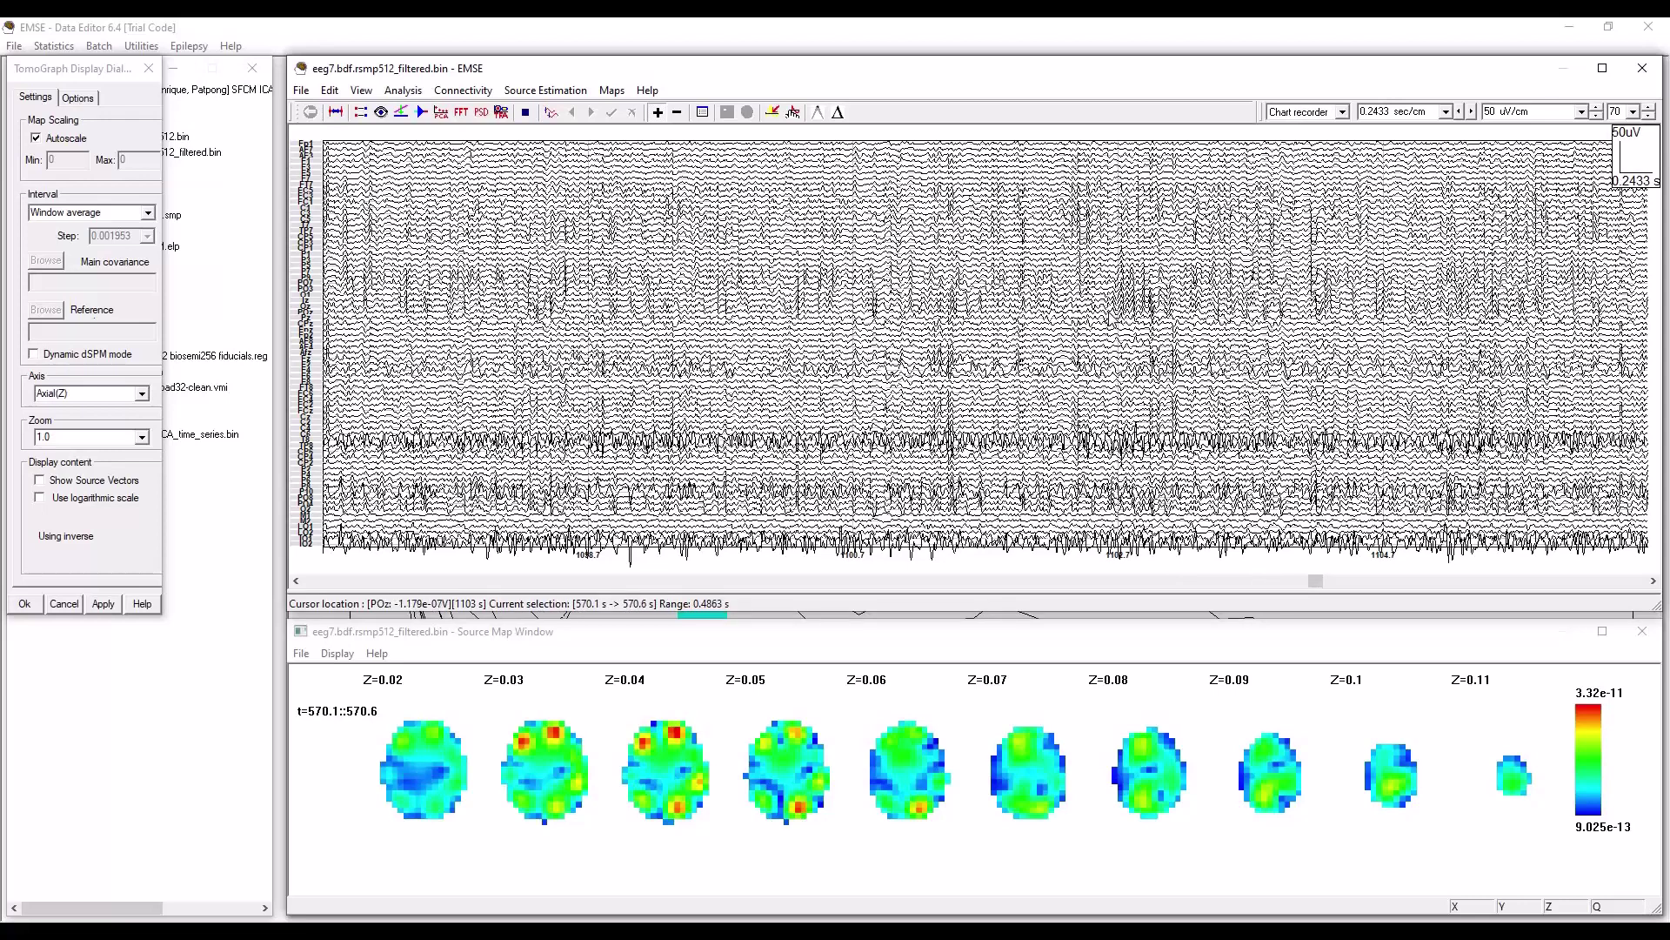
pyautogui.moveTo(1114, 487); pyautogui.dragTo(1157, 487)
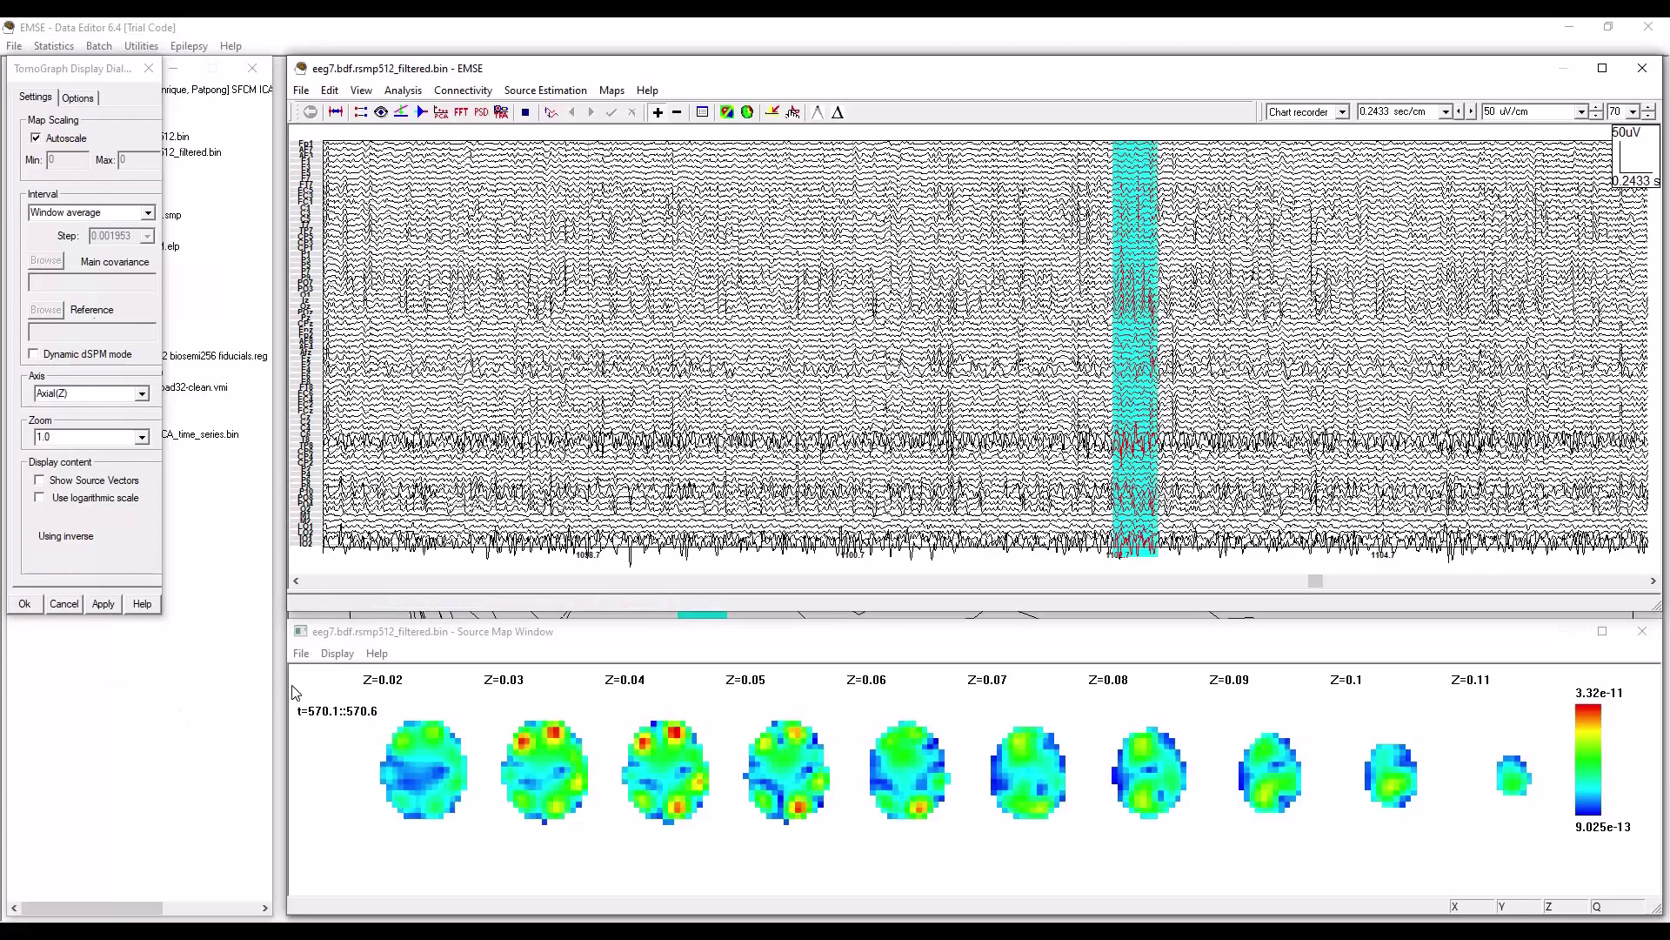
pyautogui.click(335, 653)
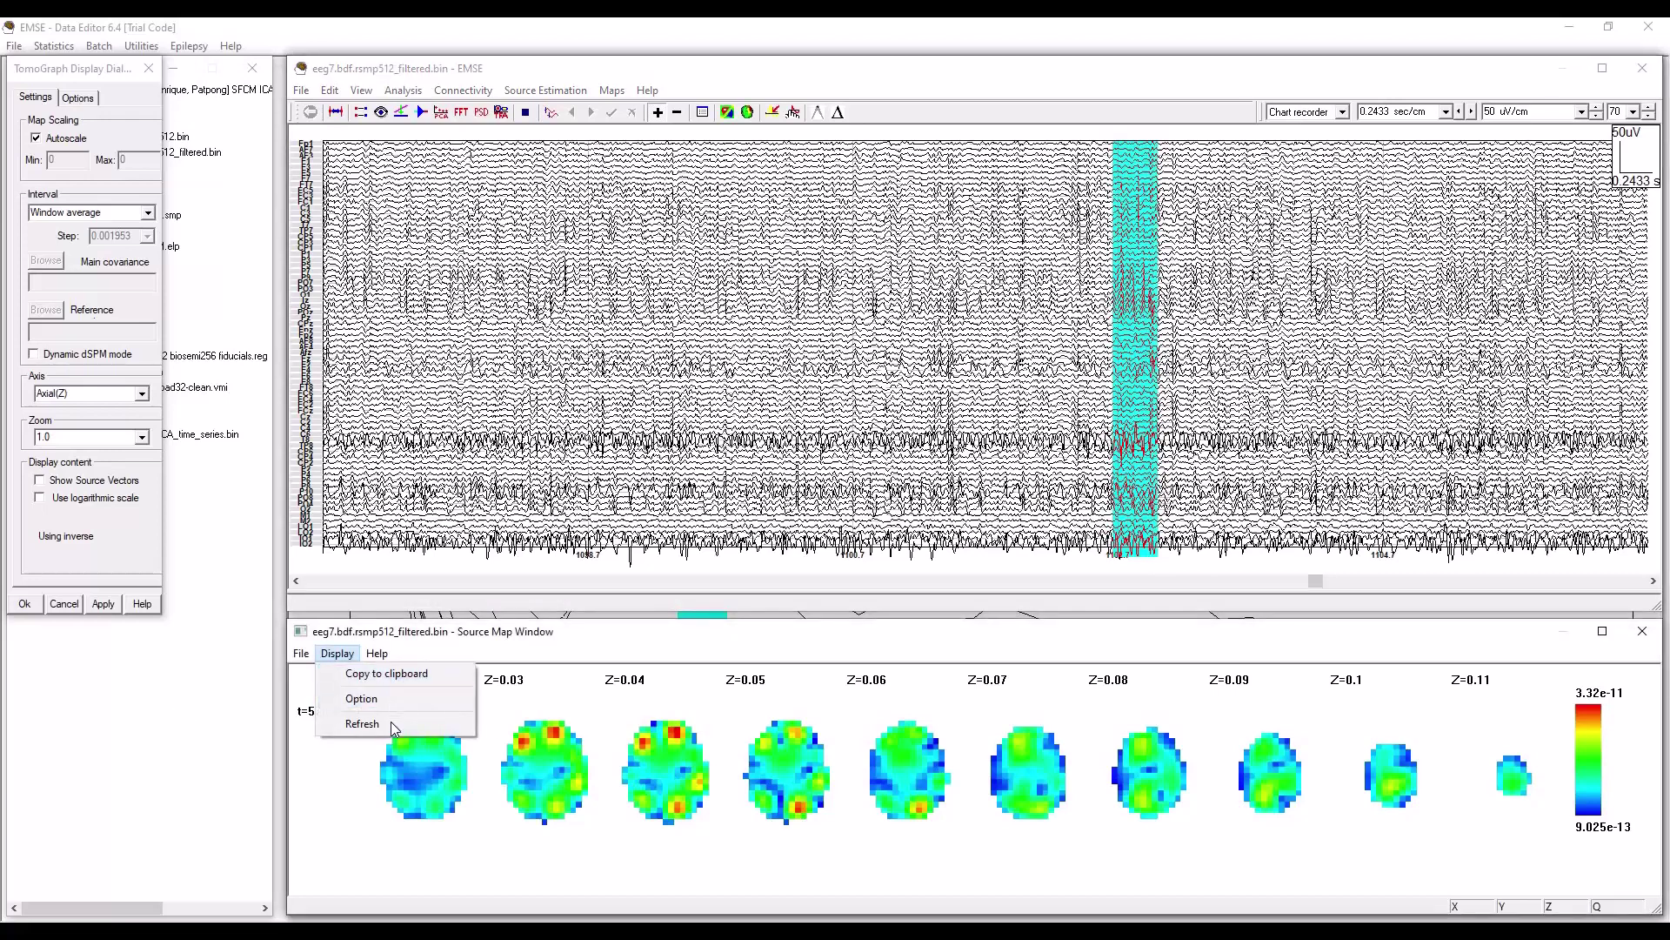
pyautogui.click(390, 721)
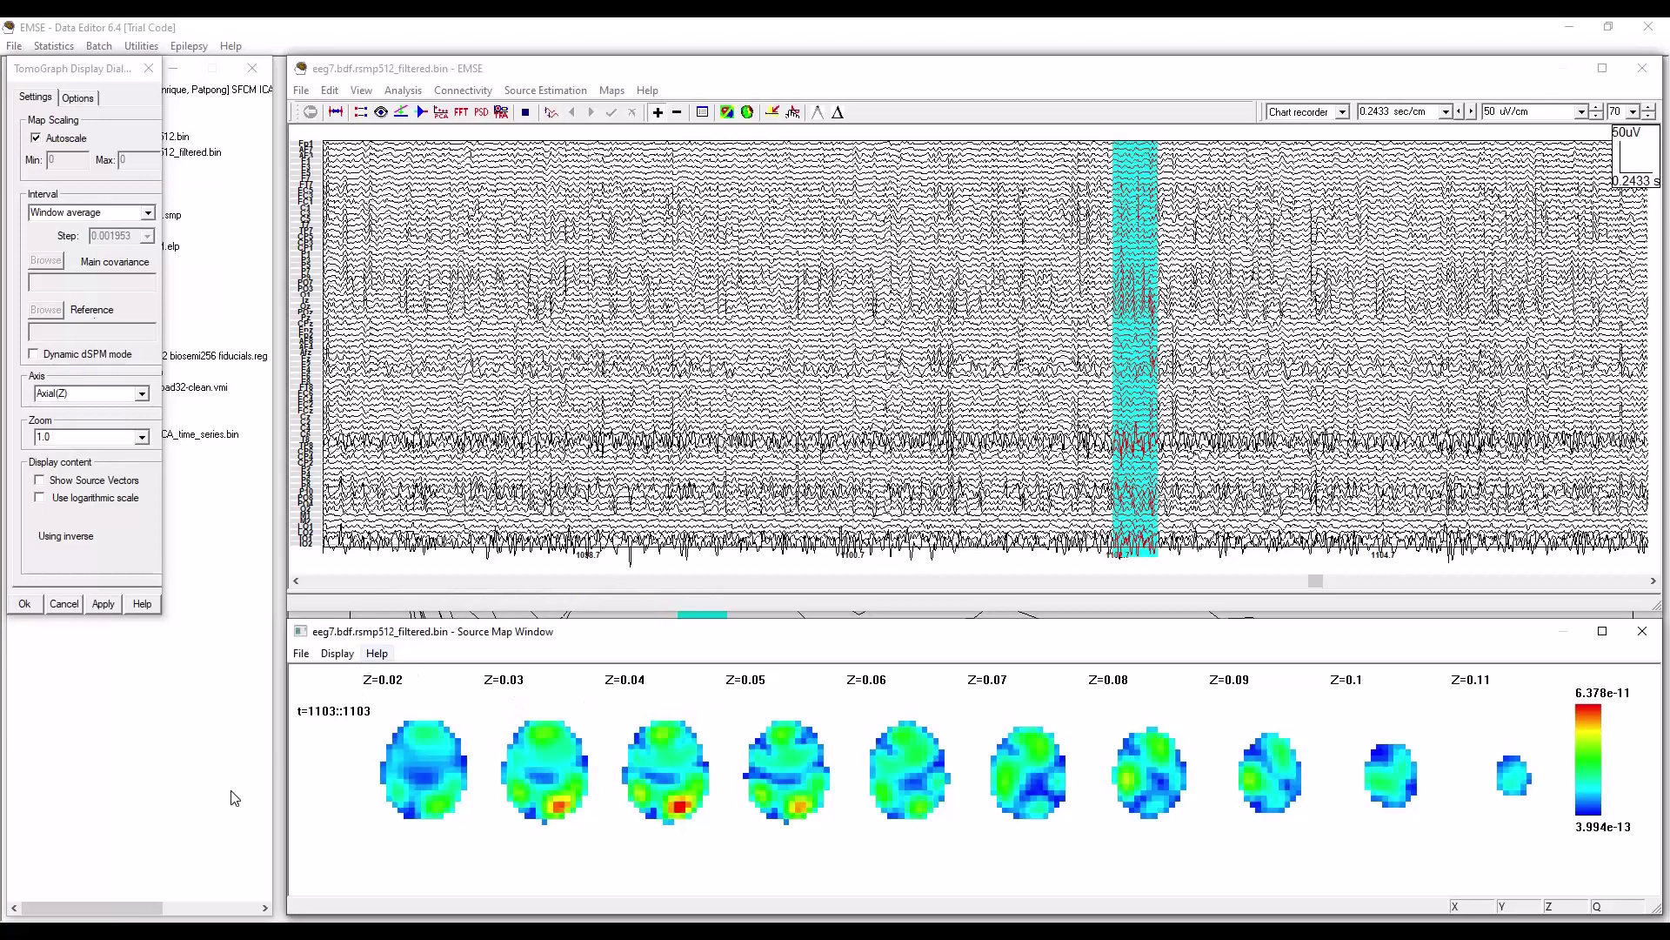
# Step: Launch MR Viewer 6.4 in a maximized window and open the recent workspace EMSE-1017_7_rsmp.wks
pyautogui.press('super')
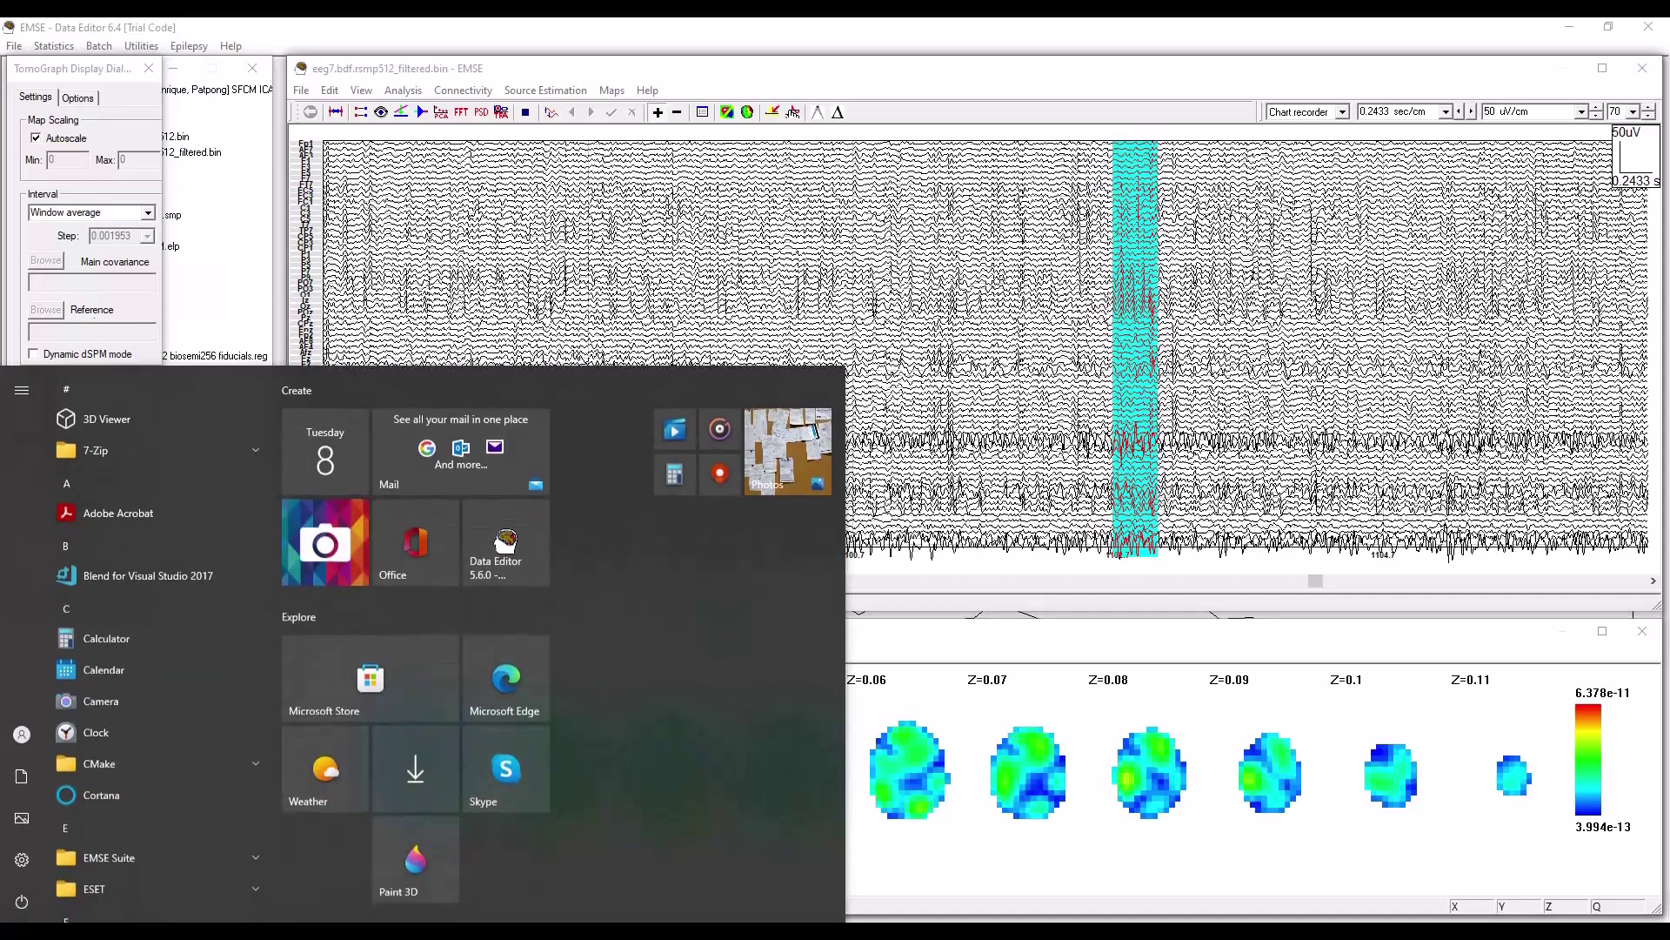
pyautogui.write('mr')
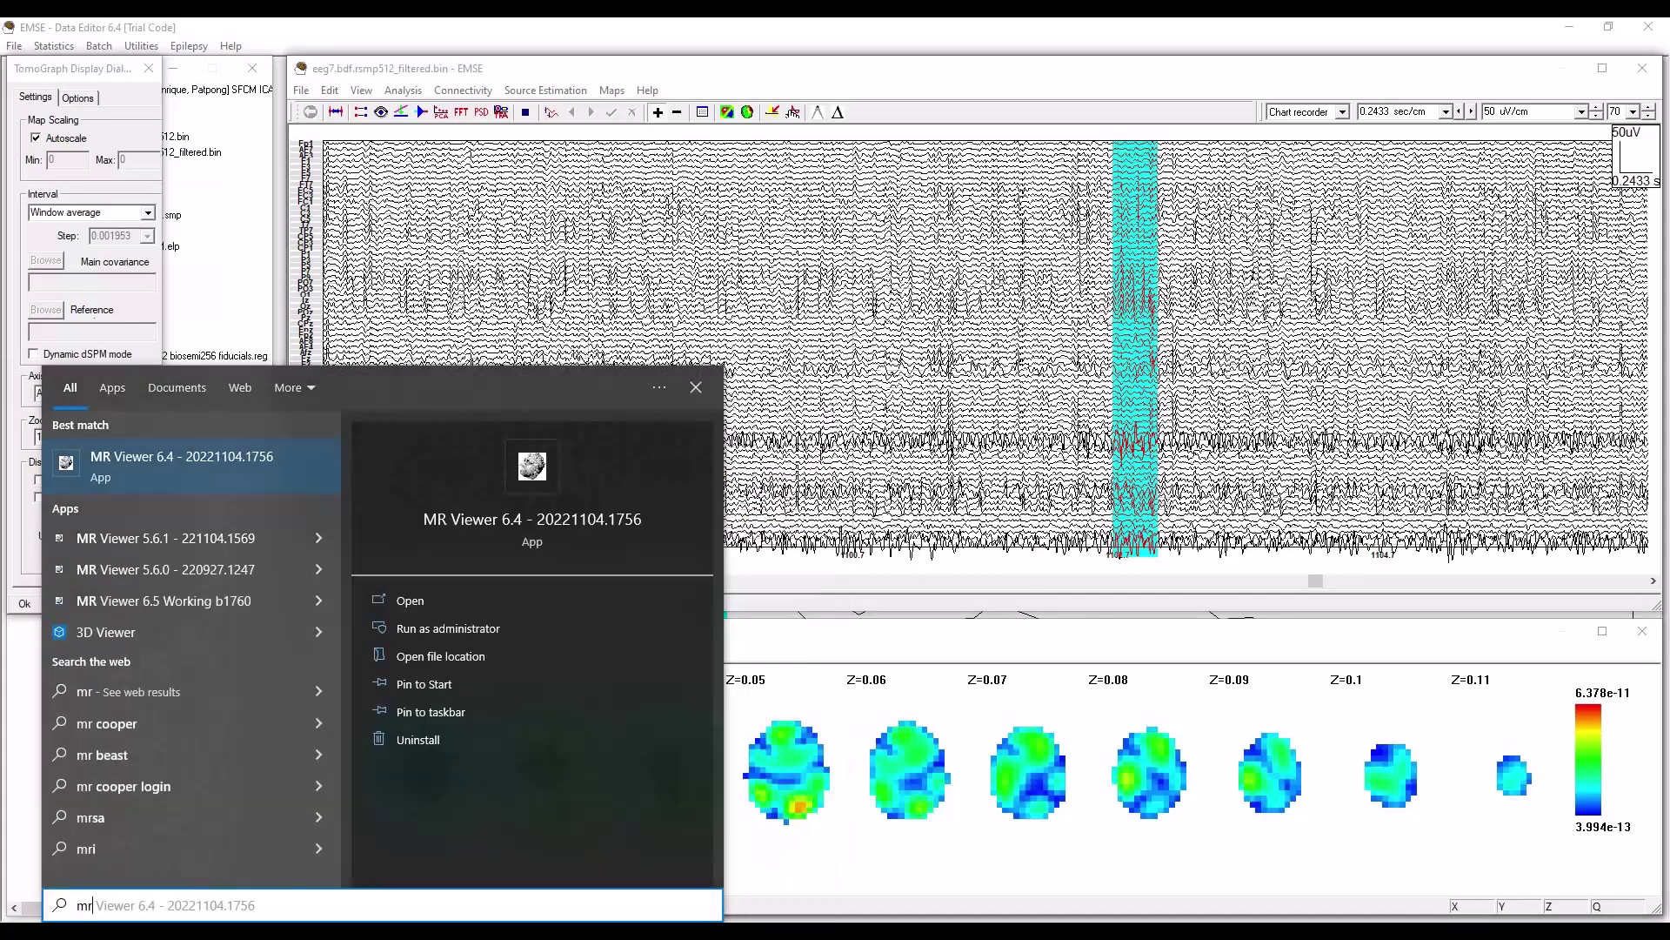
pyautogui.click(207, 469)
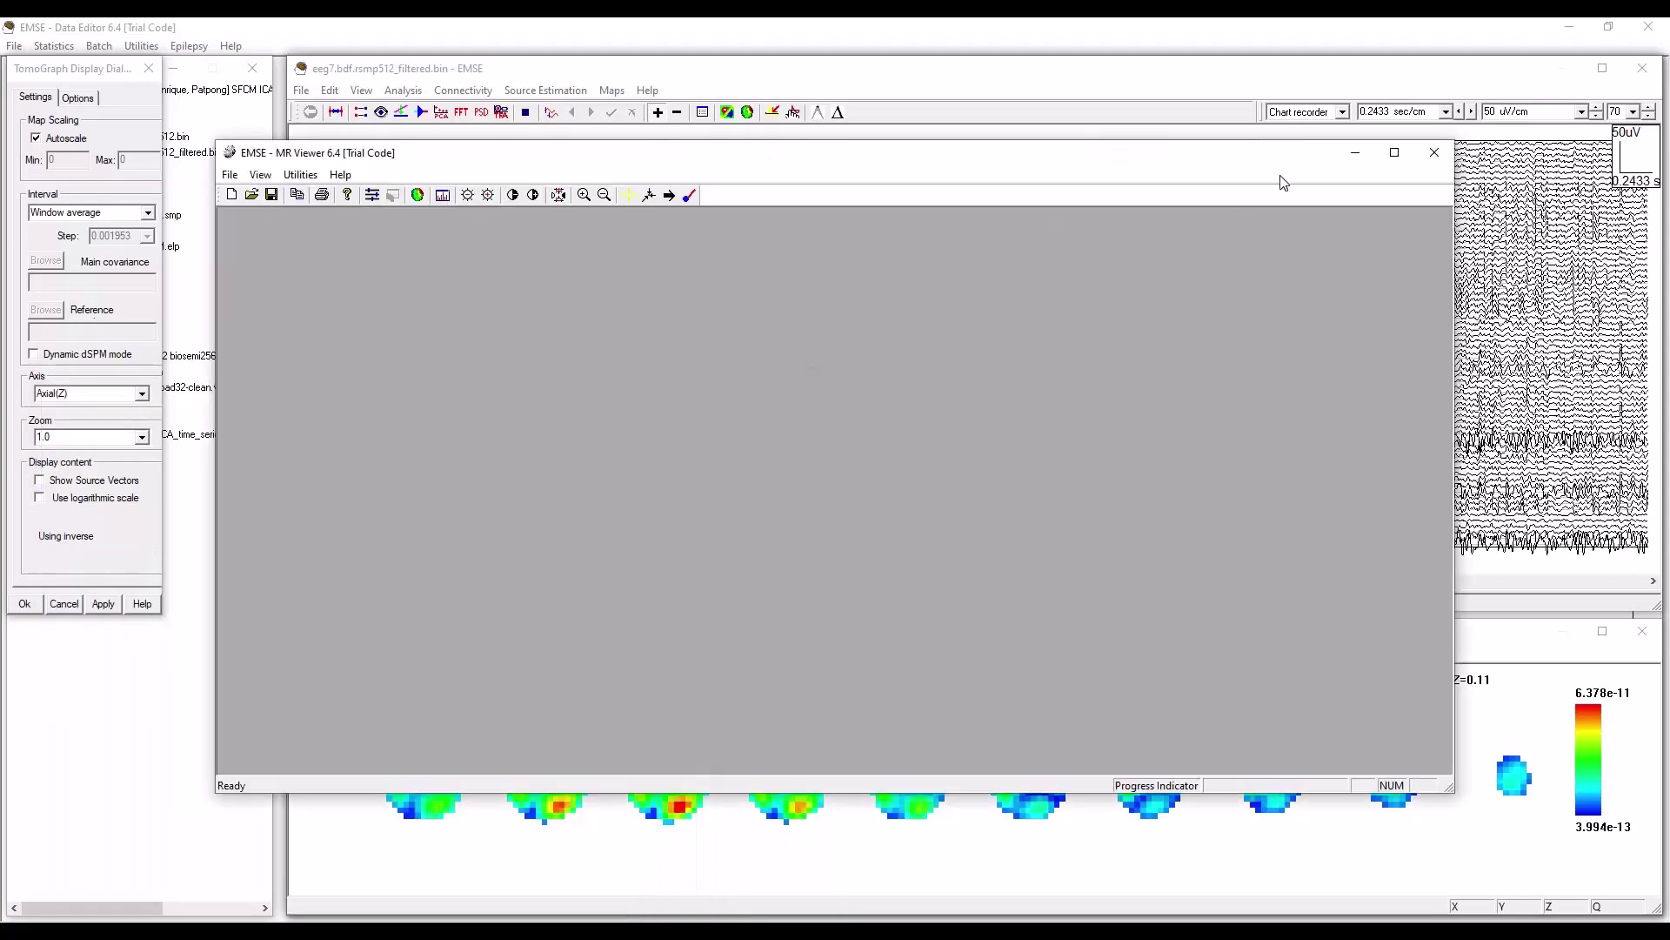
pyautogui.click(1395, 152)
pyautogui.click(14, 46)
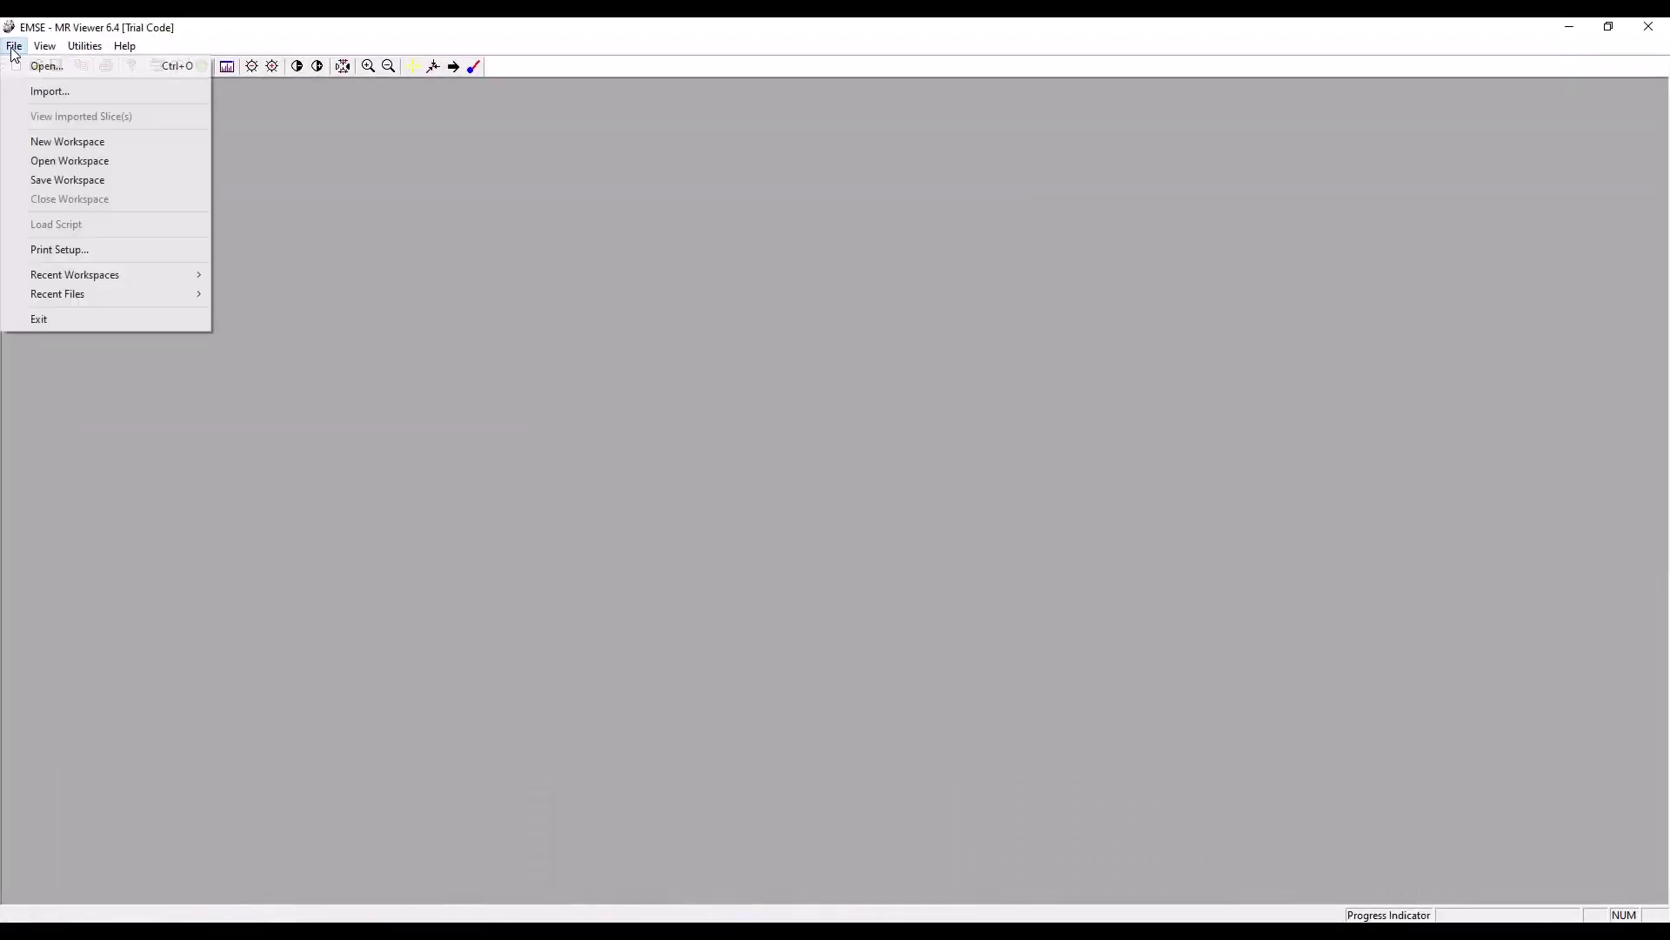
pyautogui.moveTo(106, 280)
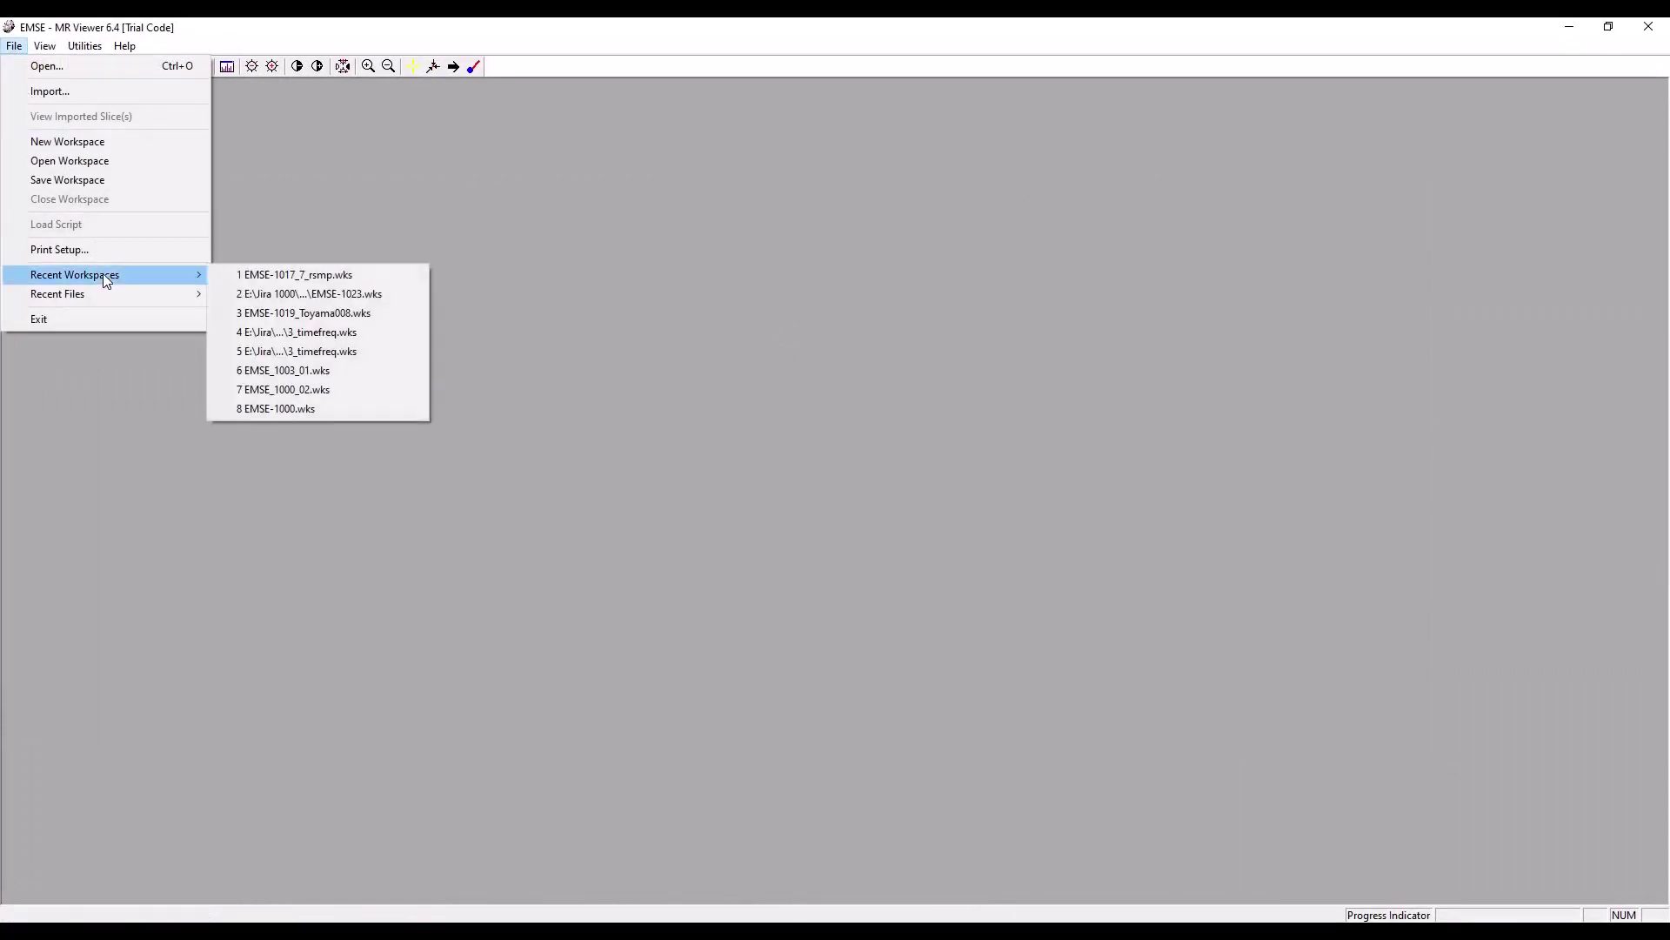
pyautogui.click(265, 274)
pyautogui.moveTo(191, 272); pyautogui.dragTo(254, 270)
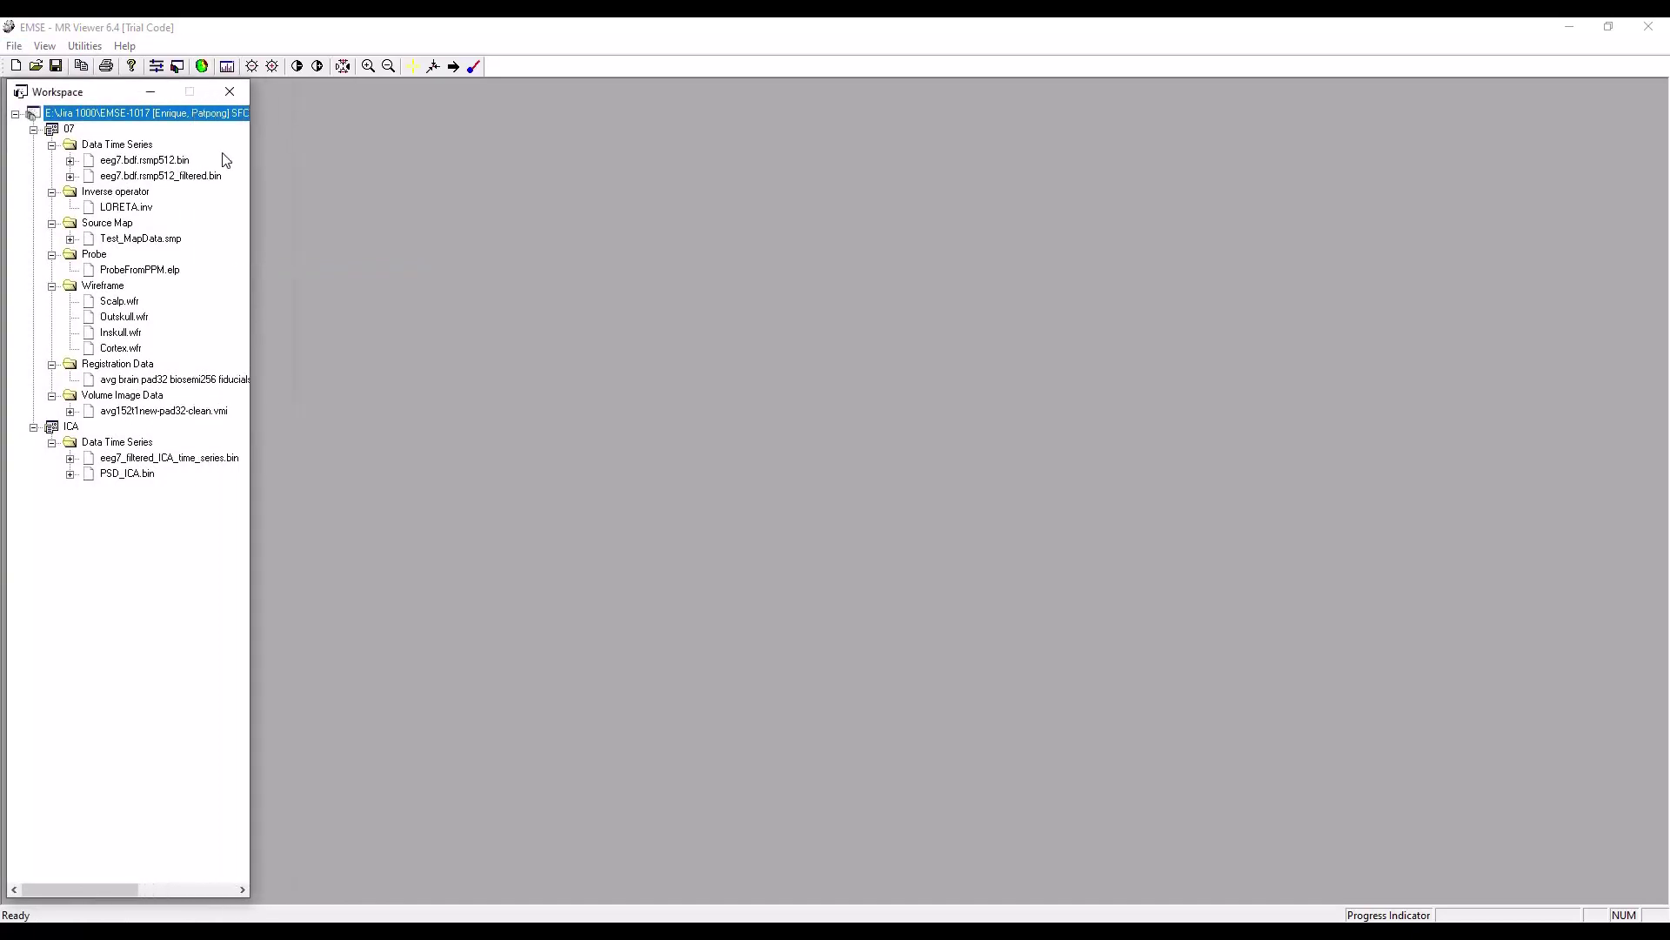
# Step: Open the MRI volume avg152t1new-pad32-clean.vmi, move the workspace tree clear of the slices, and enlarge the three slice views
pyautogui.doubleClick(129, 414)
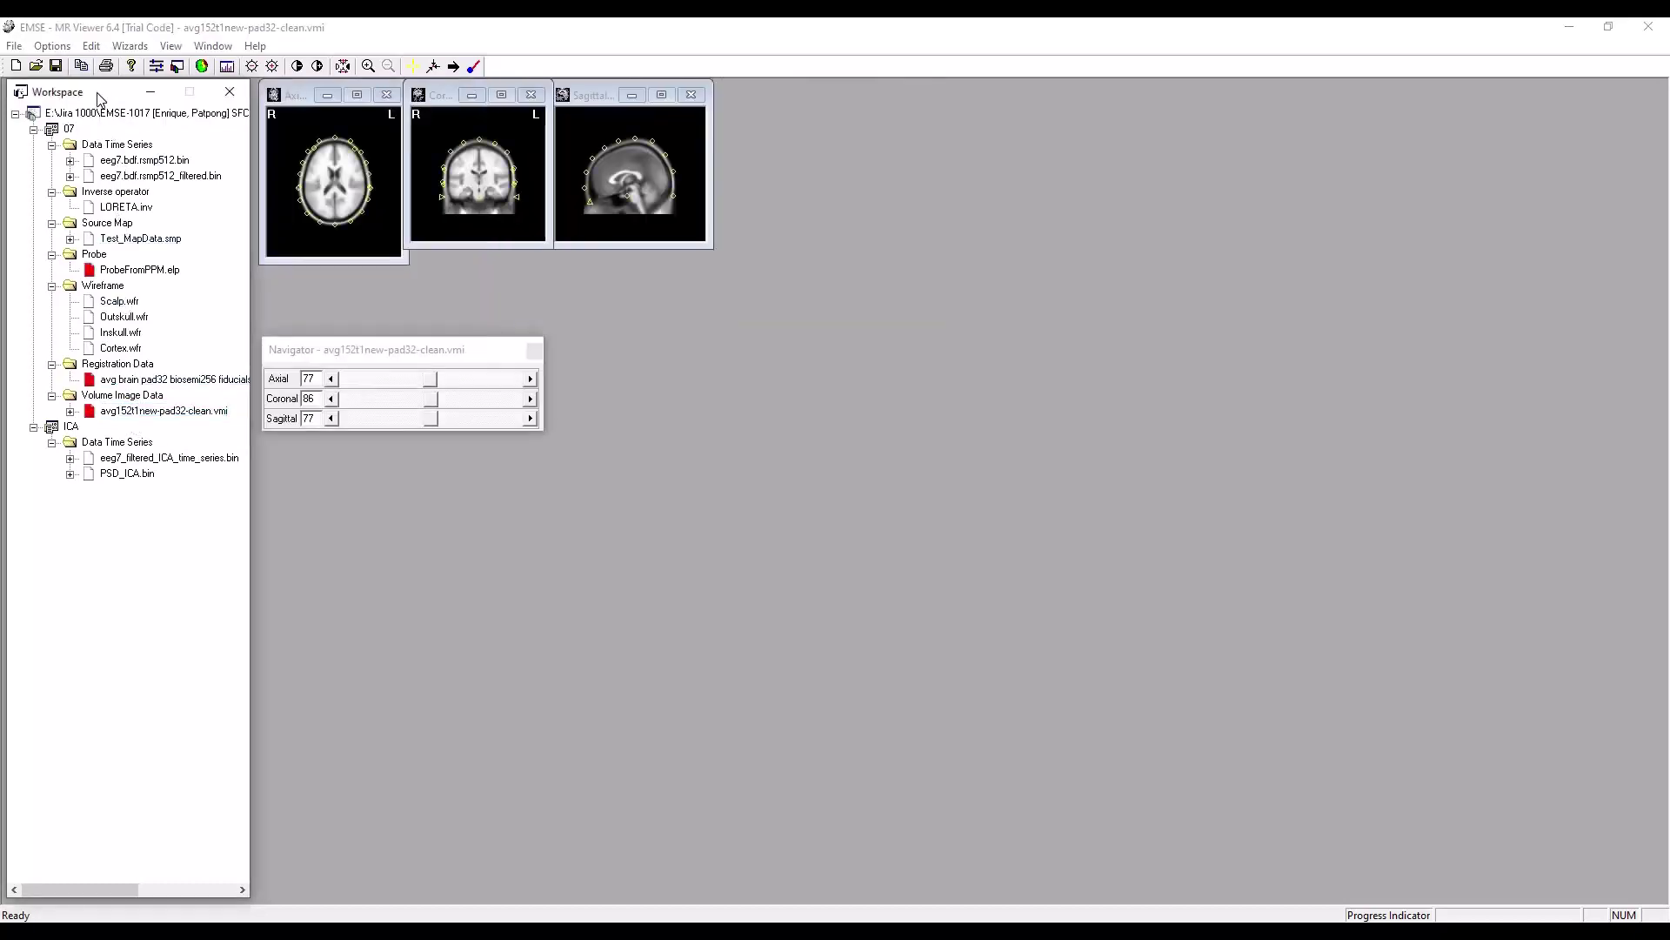
pyautogui.moveTo(98, 99); pyautogui.dragTo(1190, 90)
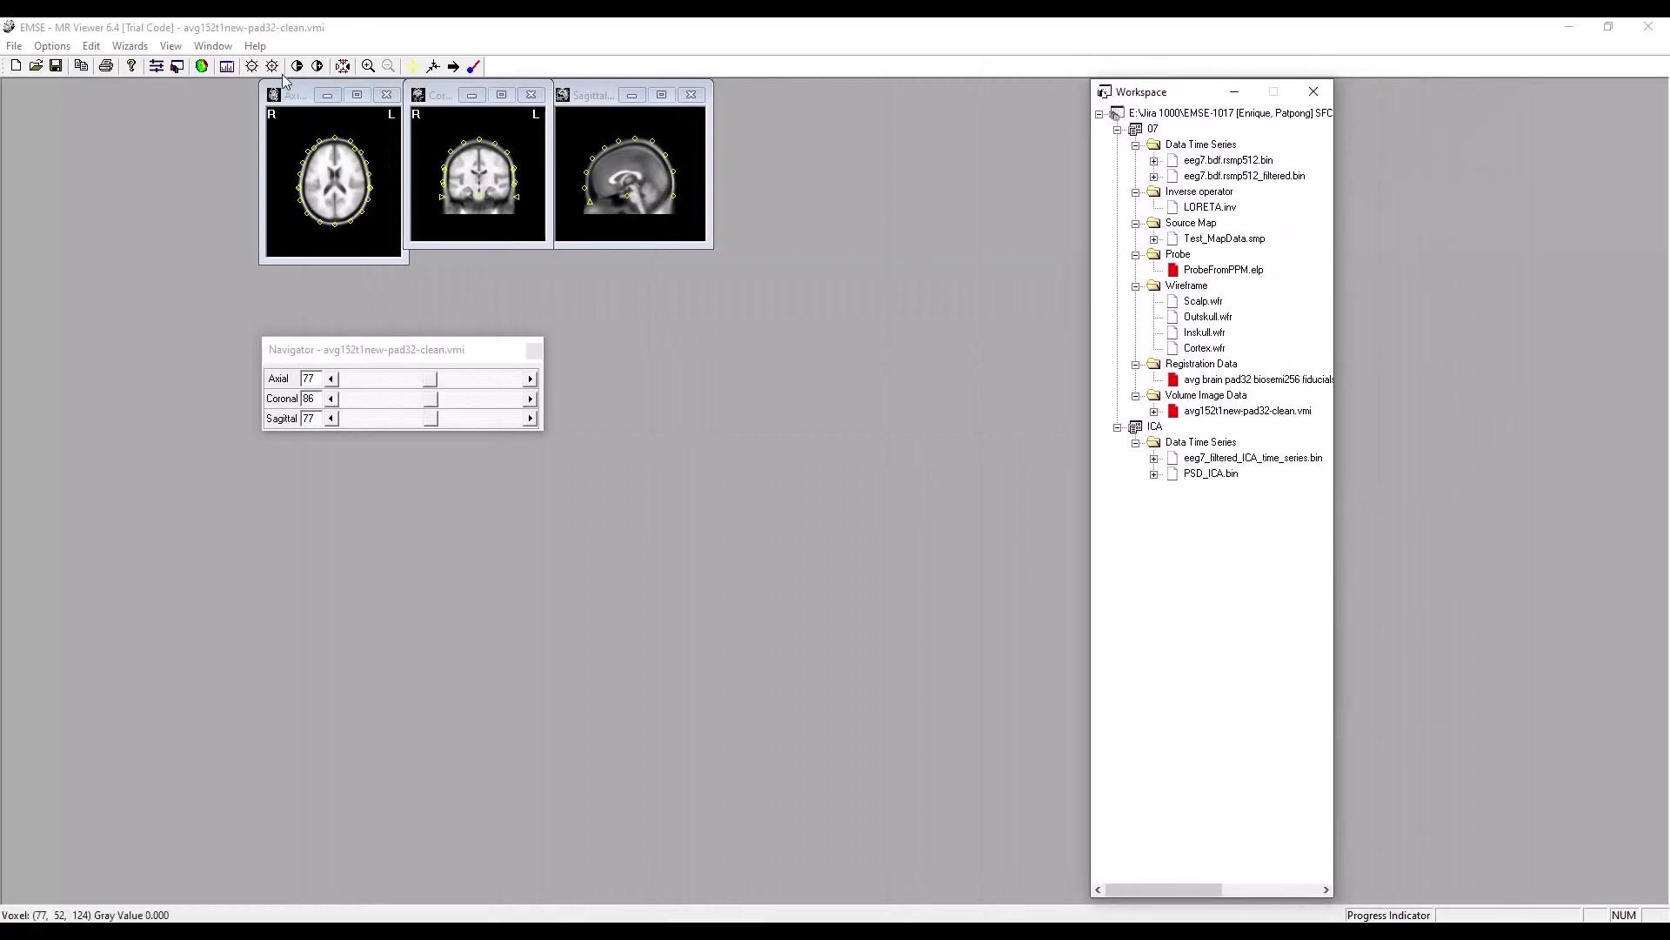
pyautogui.click(368, 67)
pyautogui.click(381, 146)
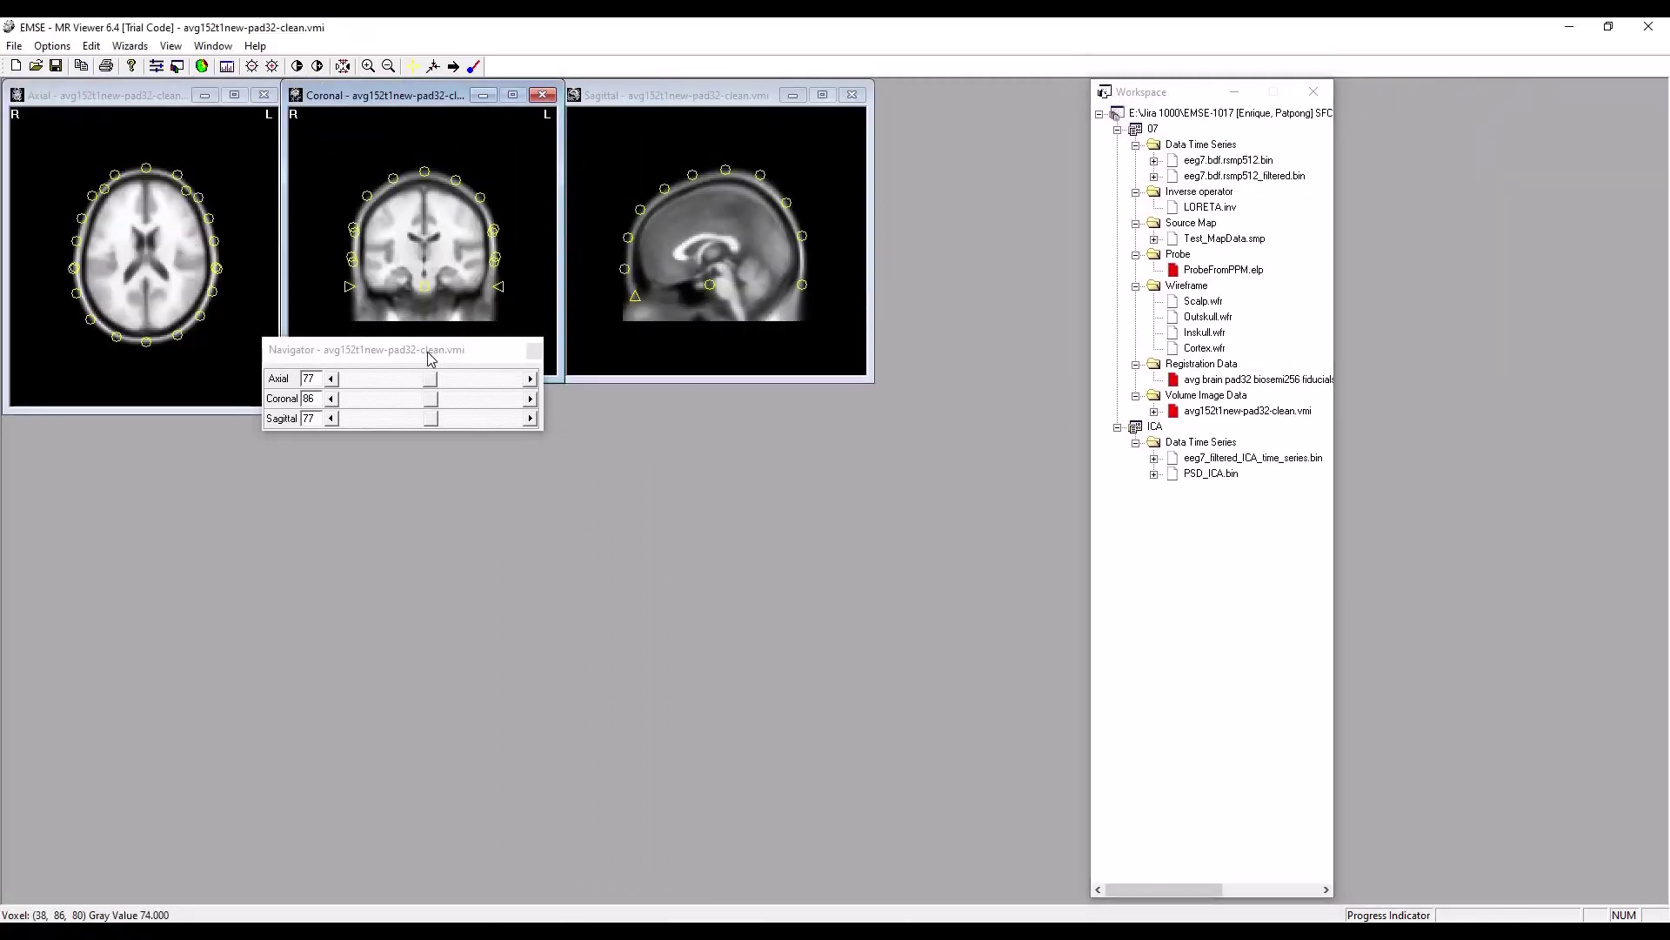
# Step: Arrange the axial view below the coronal view and the Navigator below the sagittal view, with a linked crosshair placed in the brain
pyautogui.moveTo(431, 350); pyautogui.dragTo(980, 540)
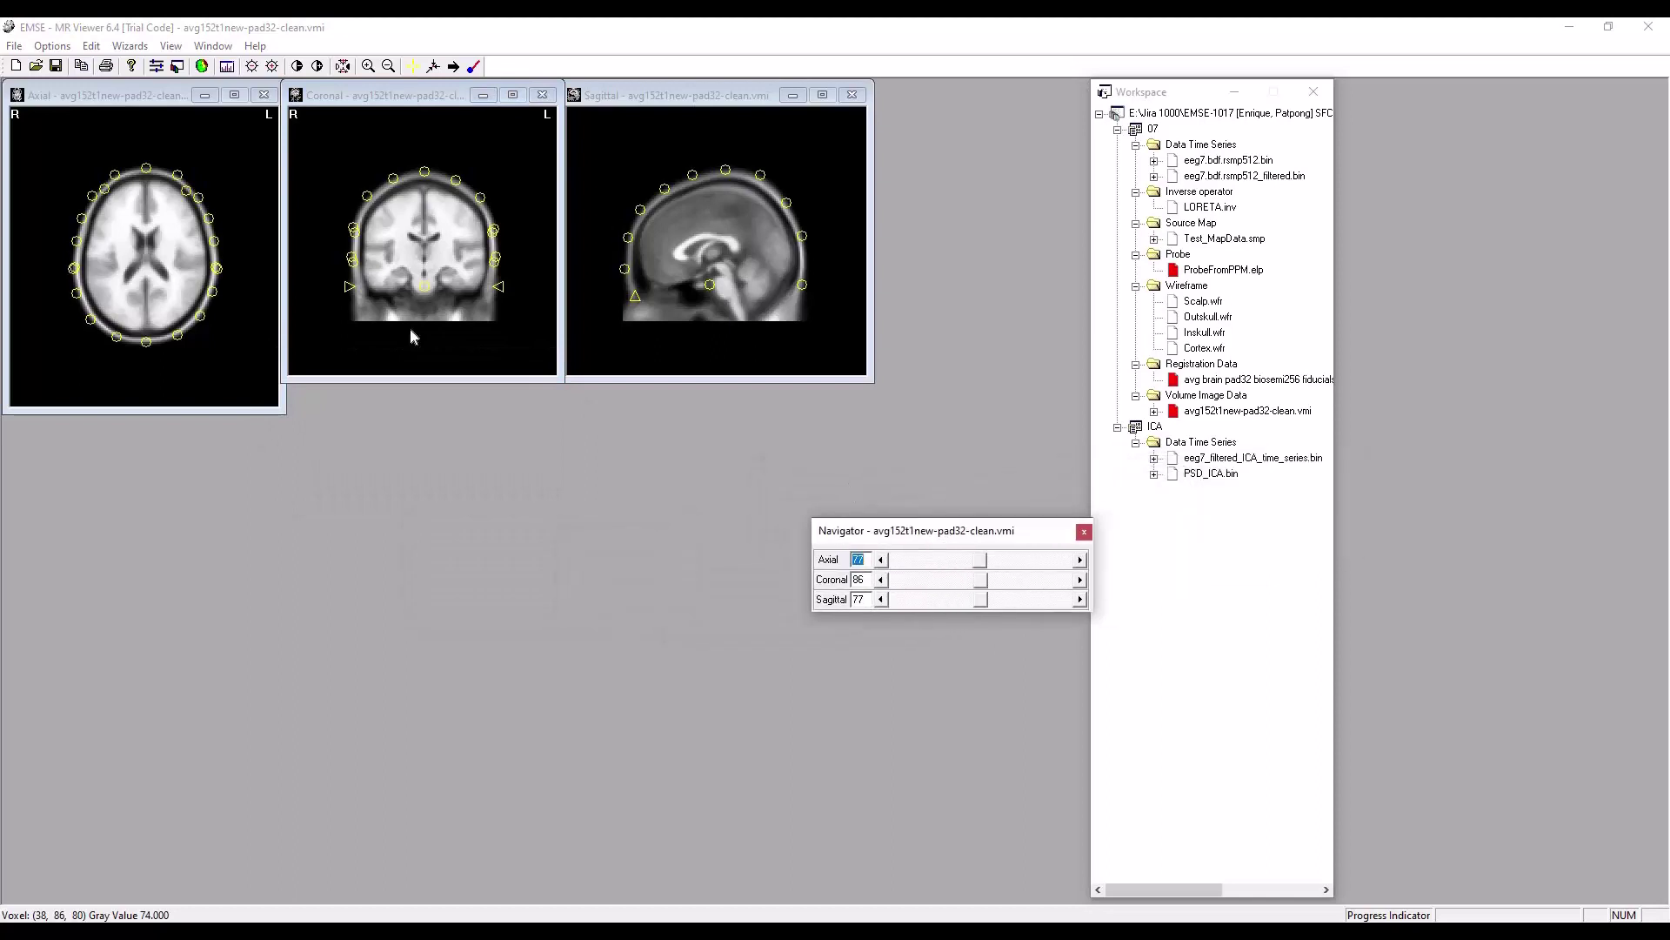
pyautogui.moveTo(156, 98); pyautogui.dragTo(439, 374)
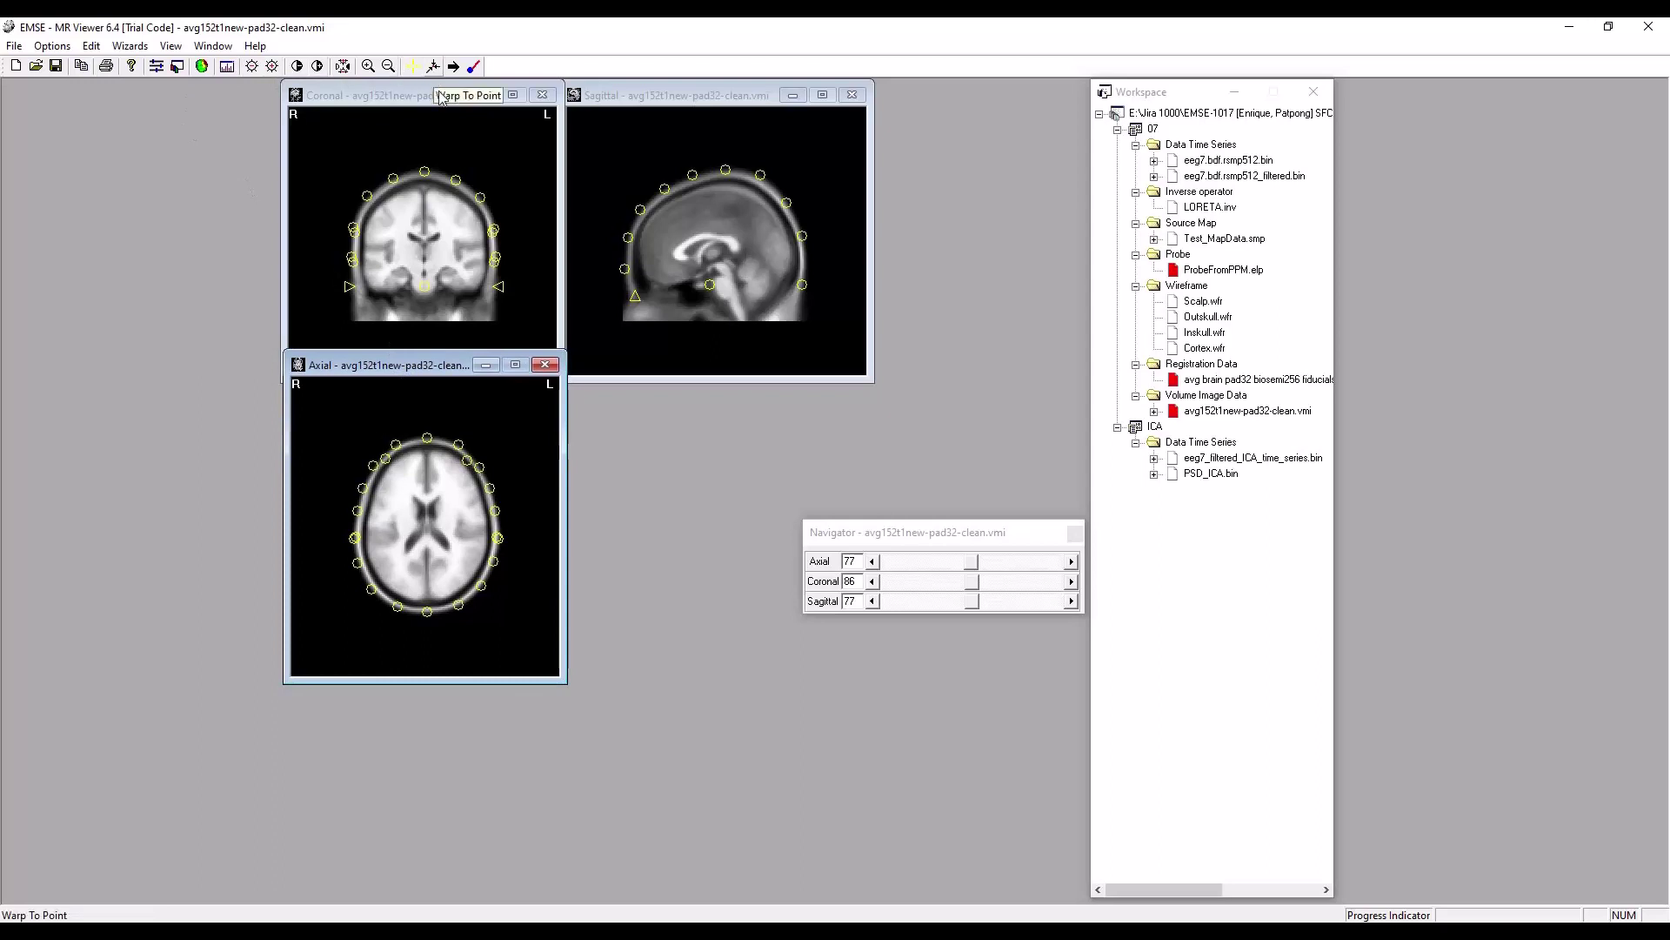
pyautogui.click(447, 234)
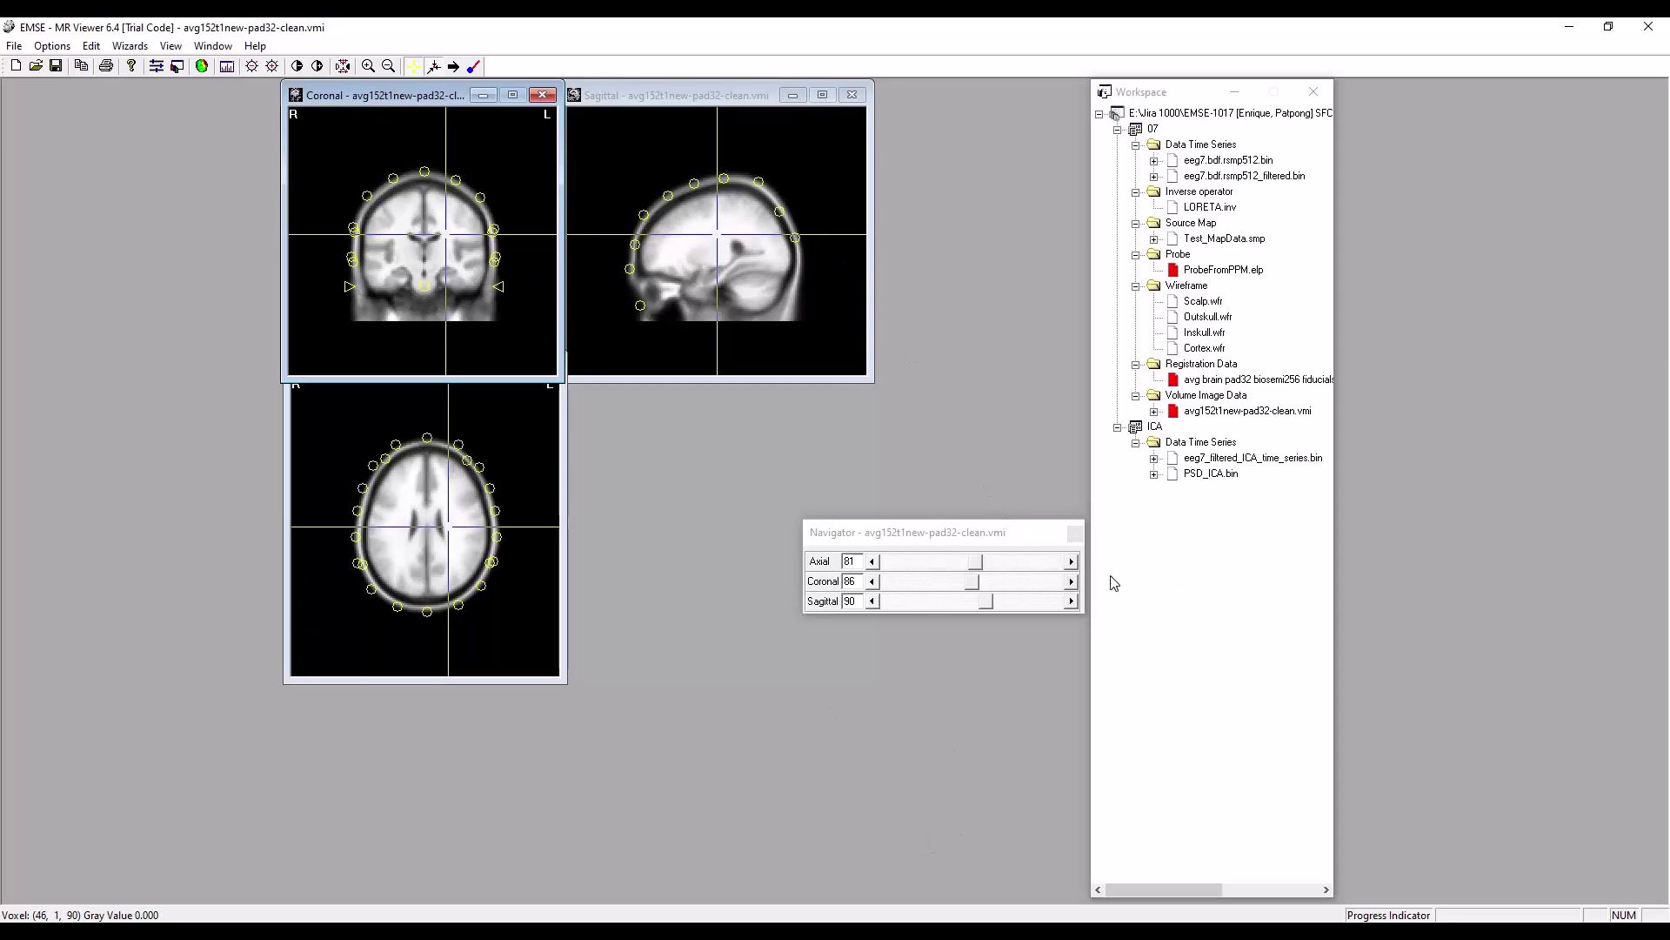
pyautogui.moveTo(929, 532); pyautogui.dragTo(740, 447)
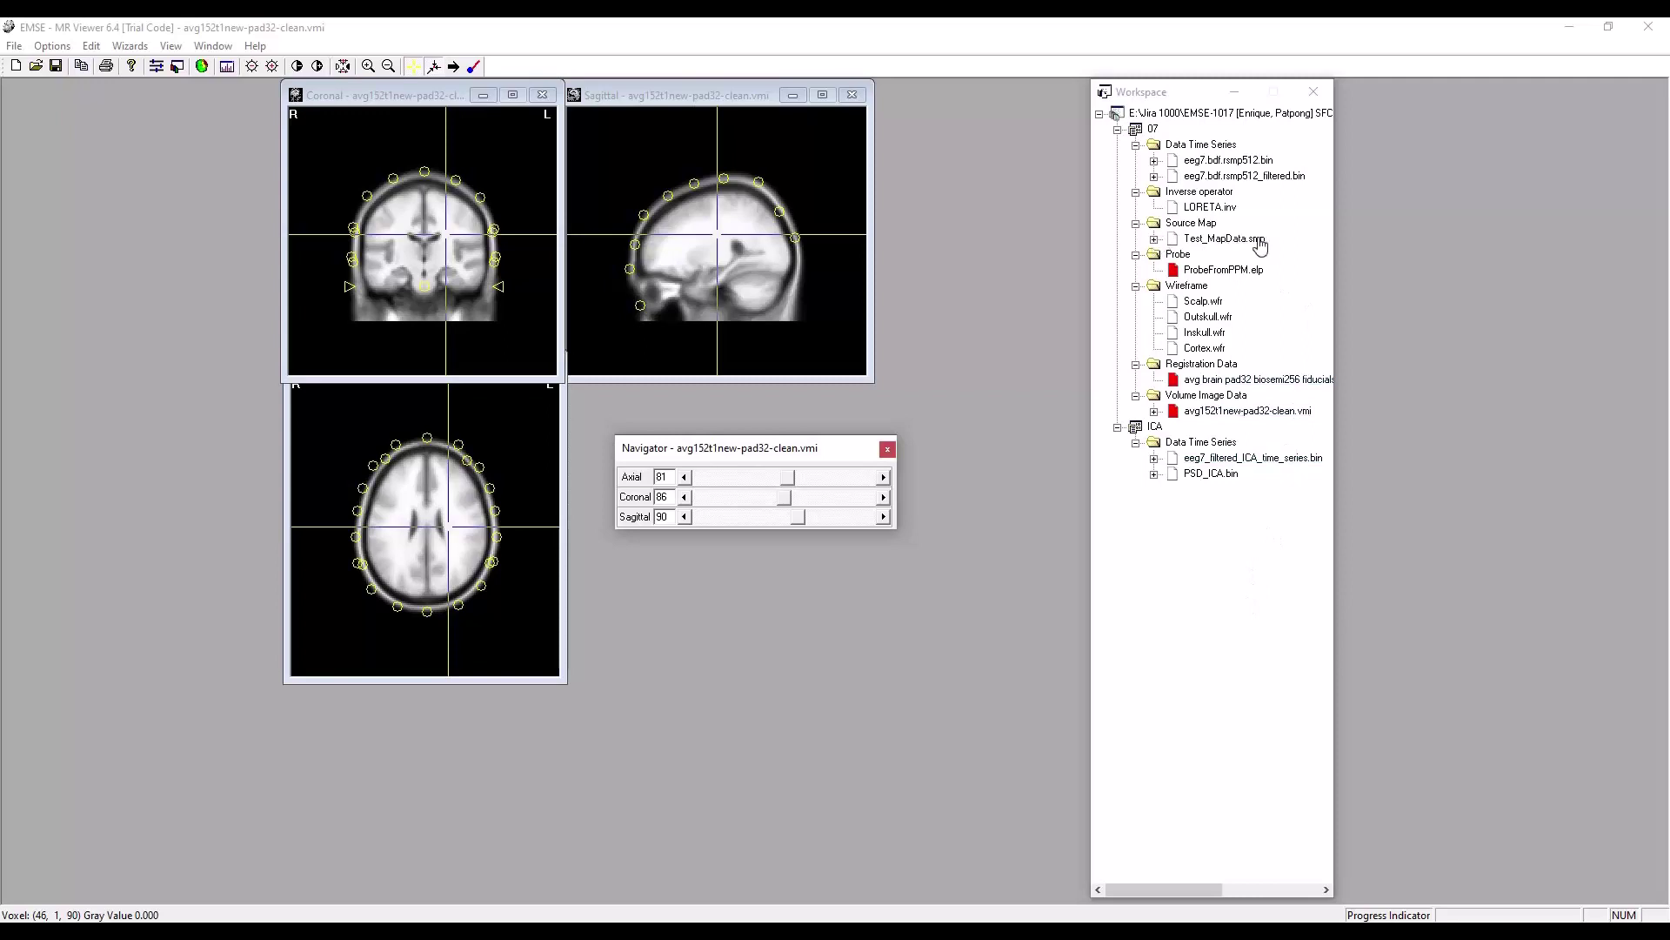
# Step: Overlay the source map Test_MapData.smp on the MRI slices and move the crosshair over the temporal and frontal activations
pyautogui.click(1209, 241)
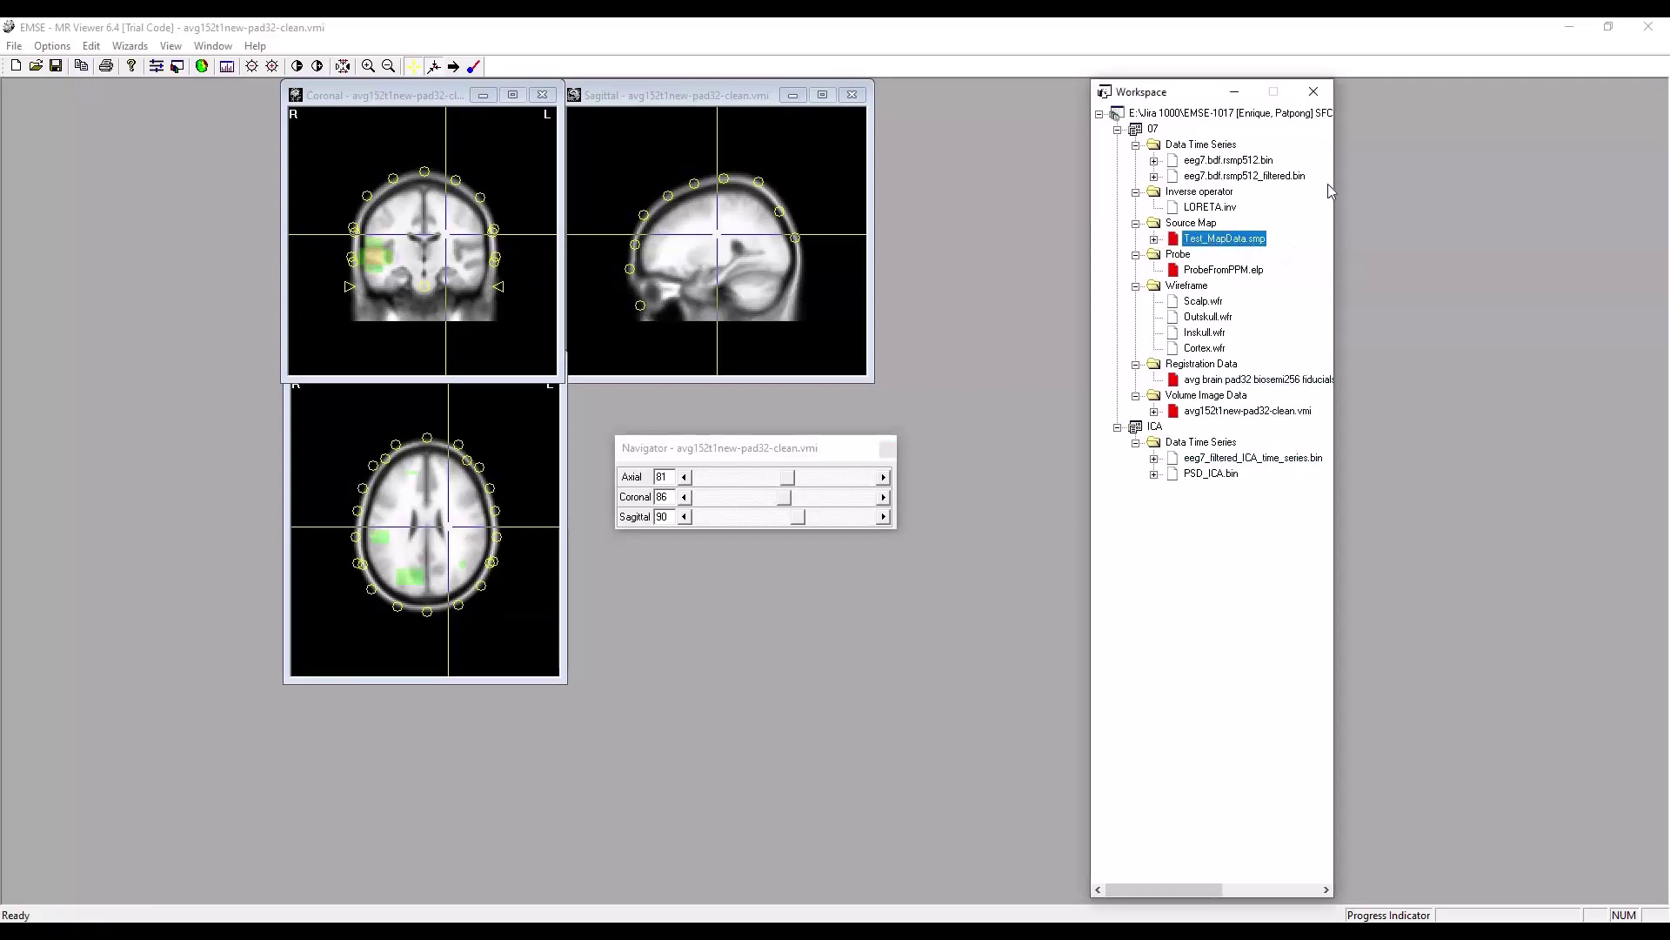
pyautogui.click(378, 258)
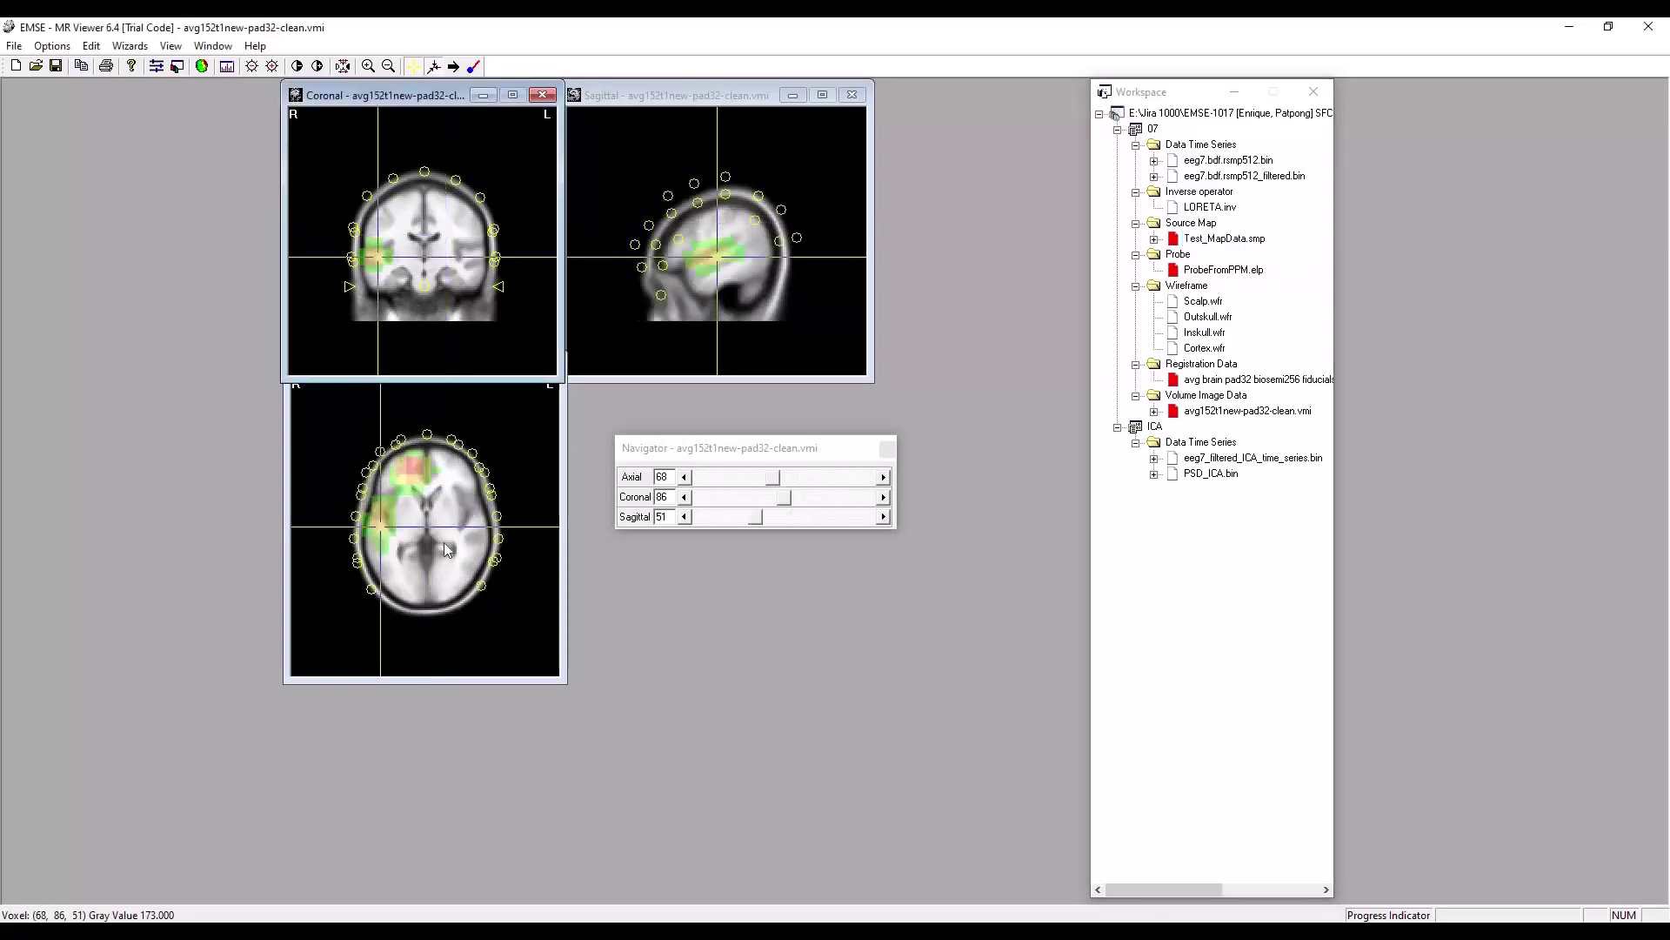
pyautogui.click(417, 466)
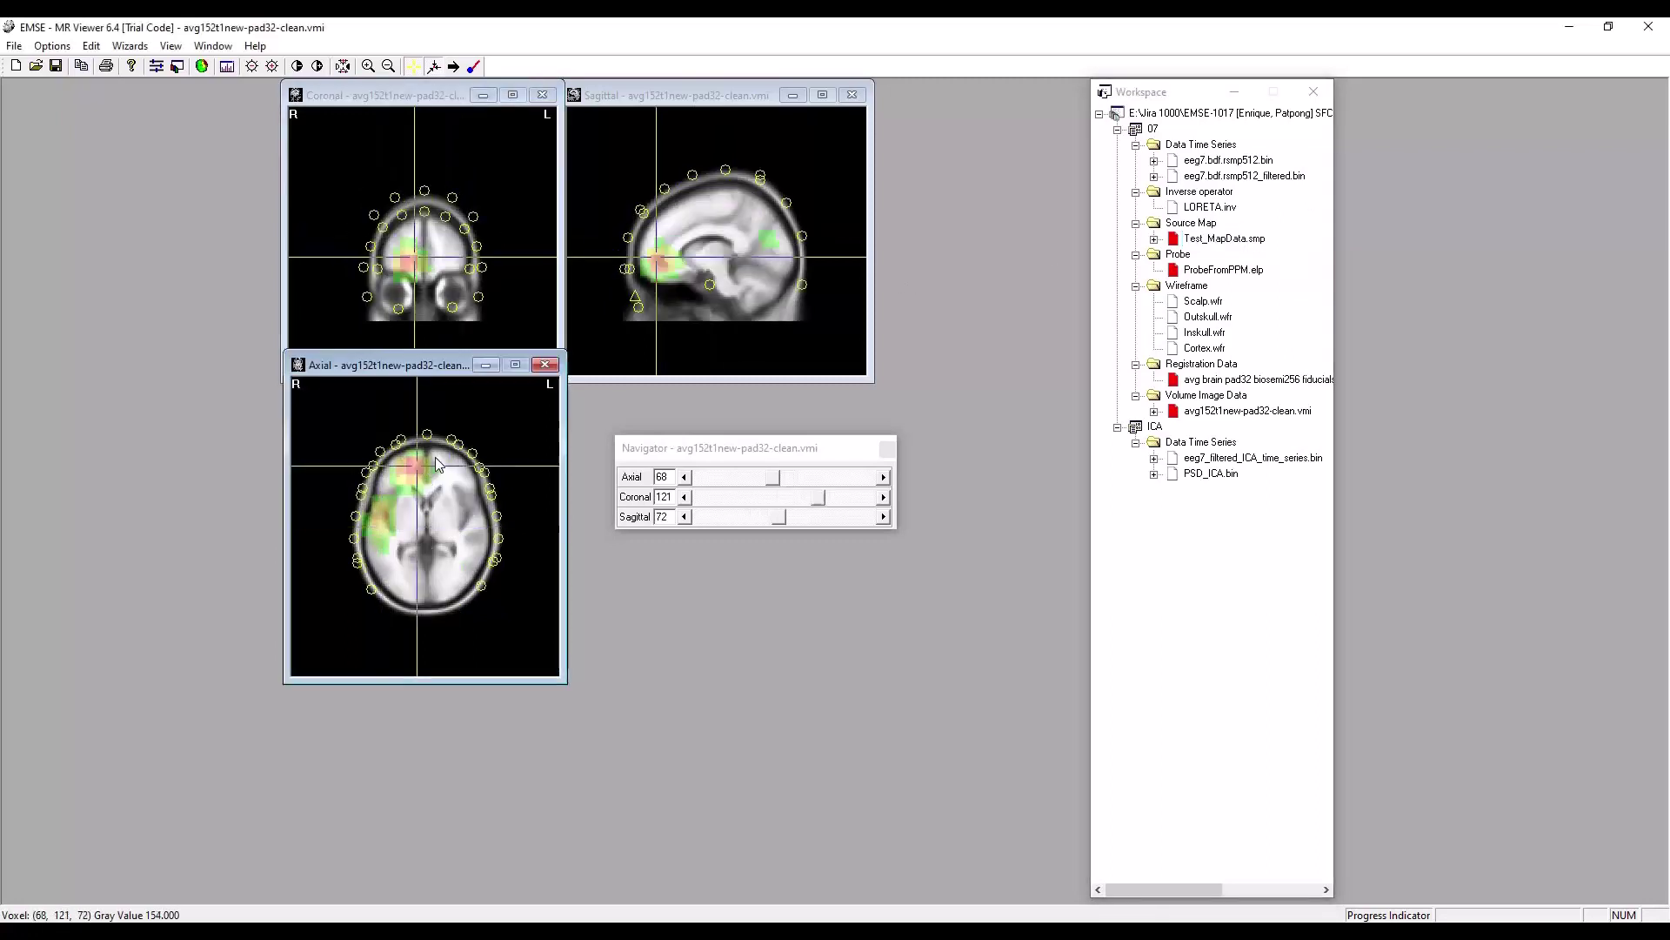
pyautogui.click(658, 264)
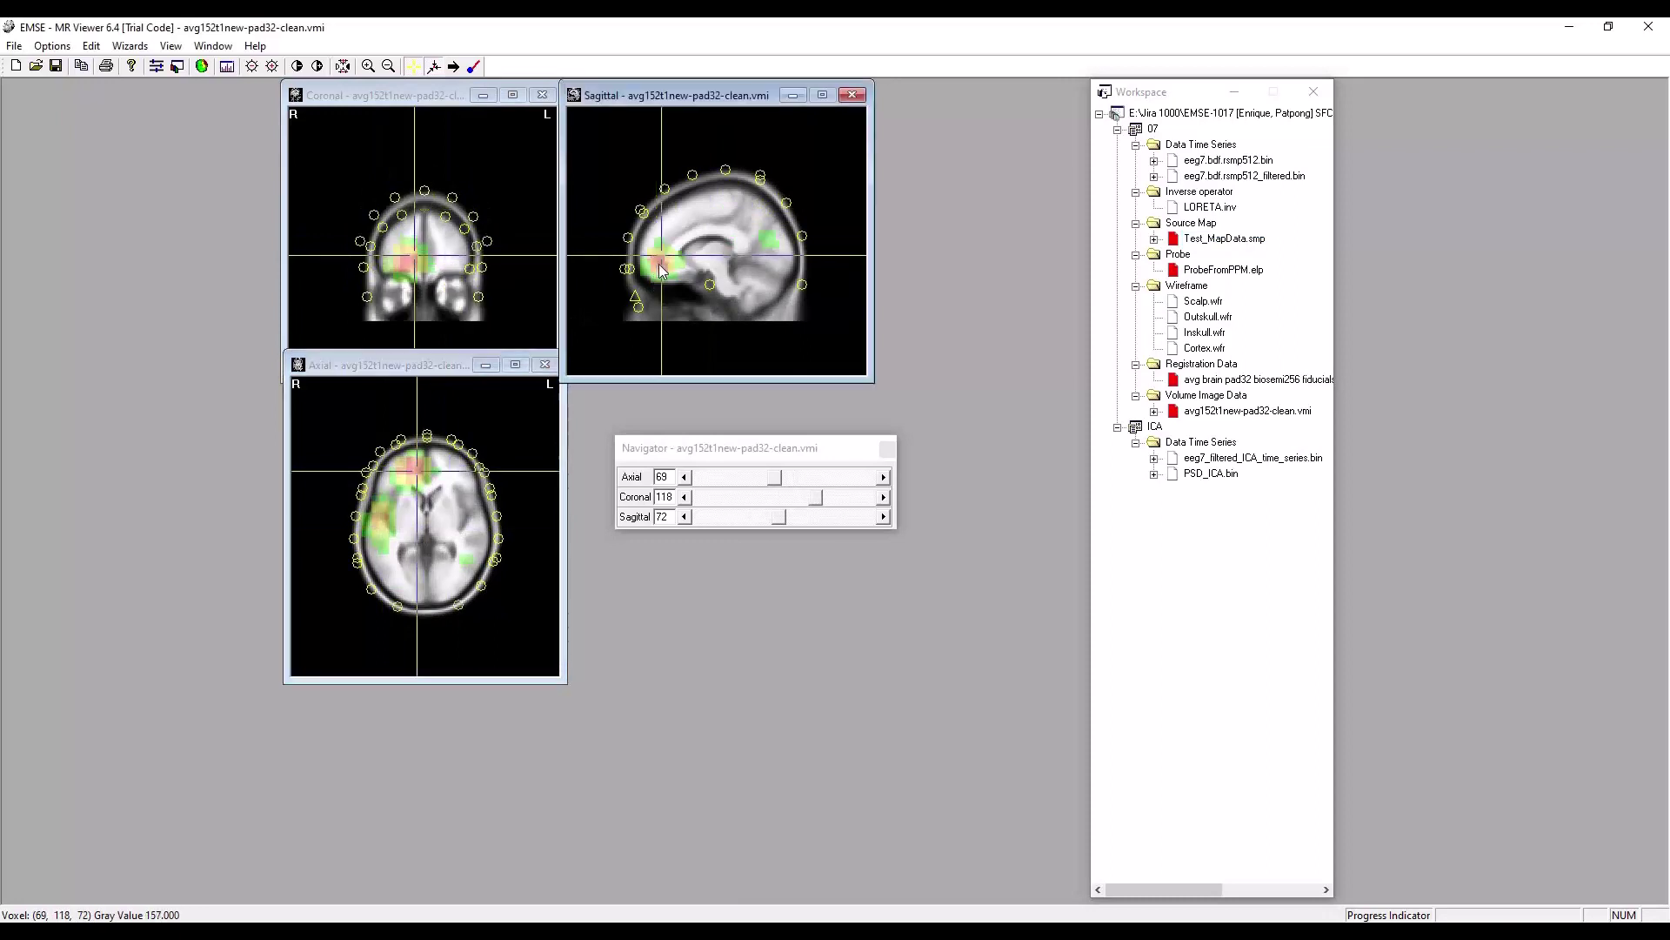
pyautogui.click(409, 266)
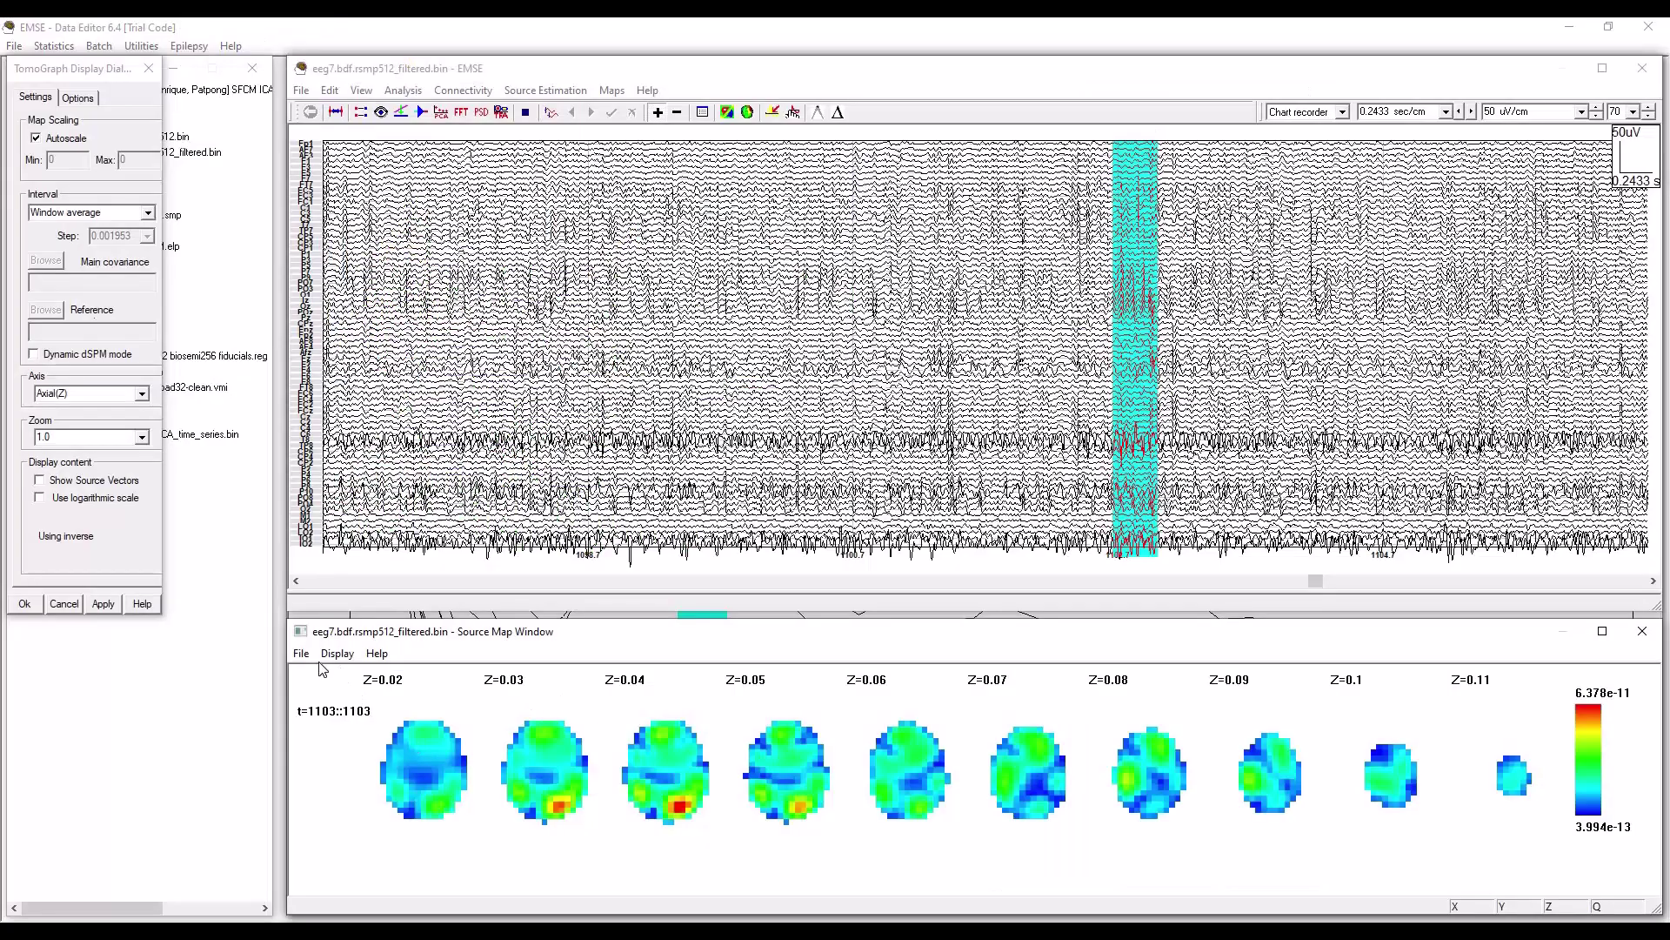
# Step: In the Data Editor, review the source map's save formats and the interval types available for mapping
pyautogui.click(302, 656)
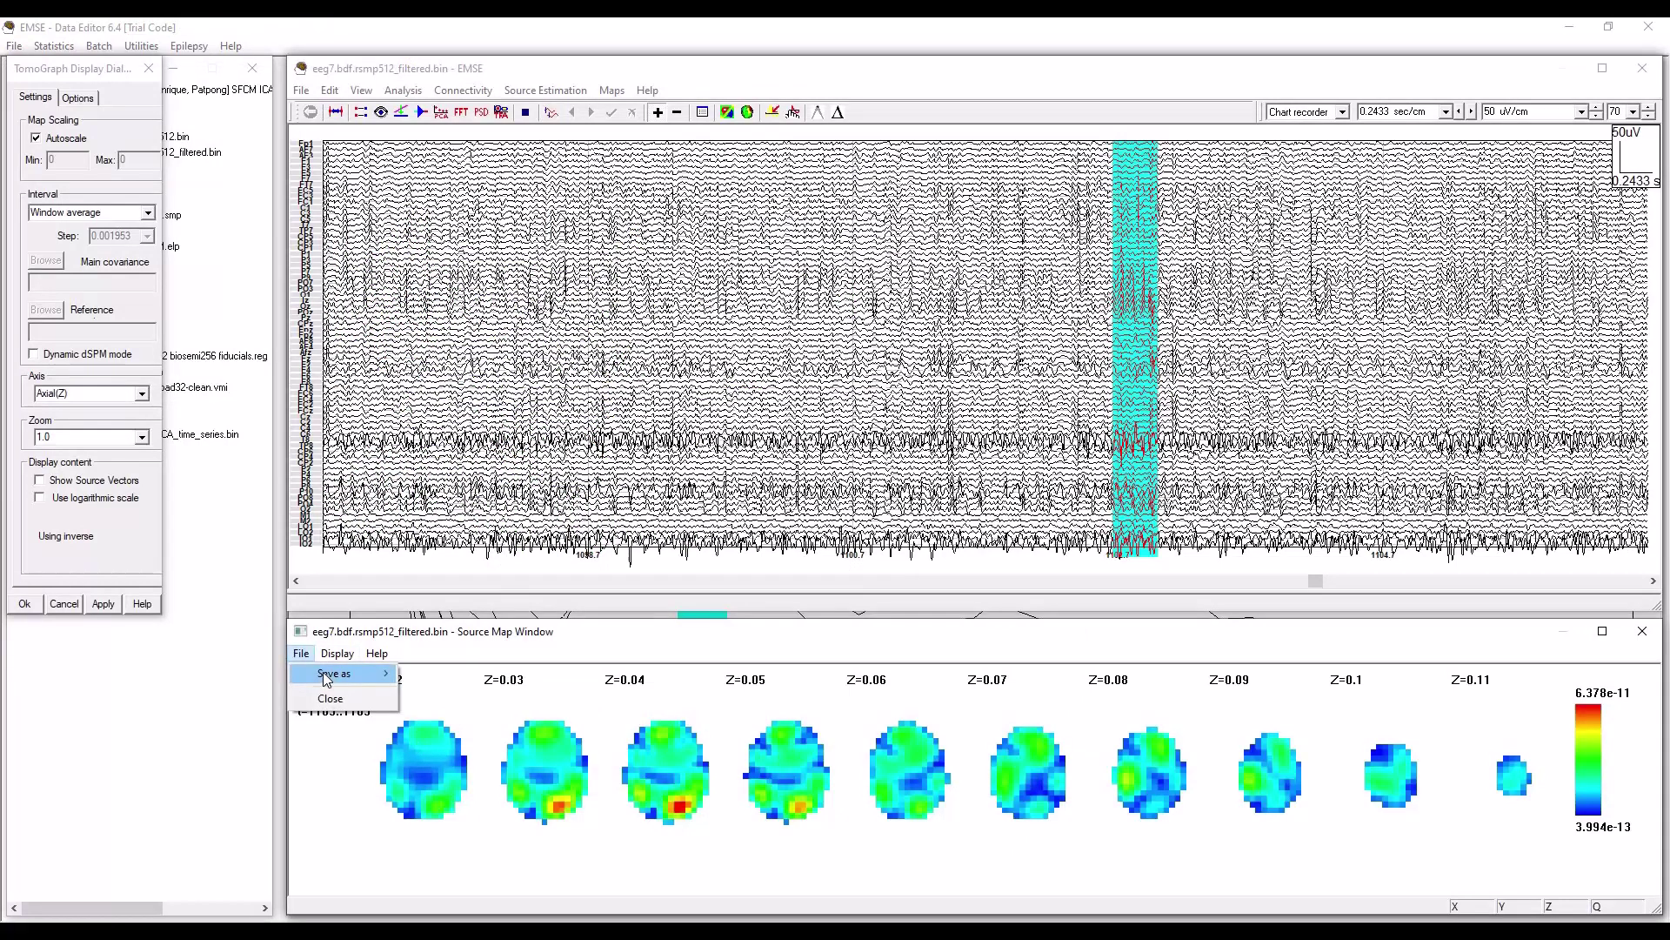
pyautogui.moveTo(326, 678)
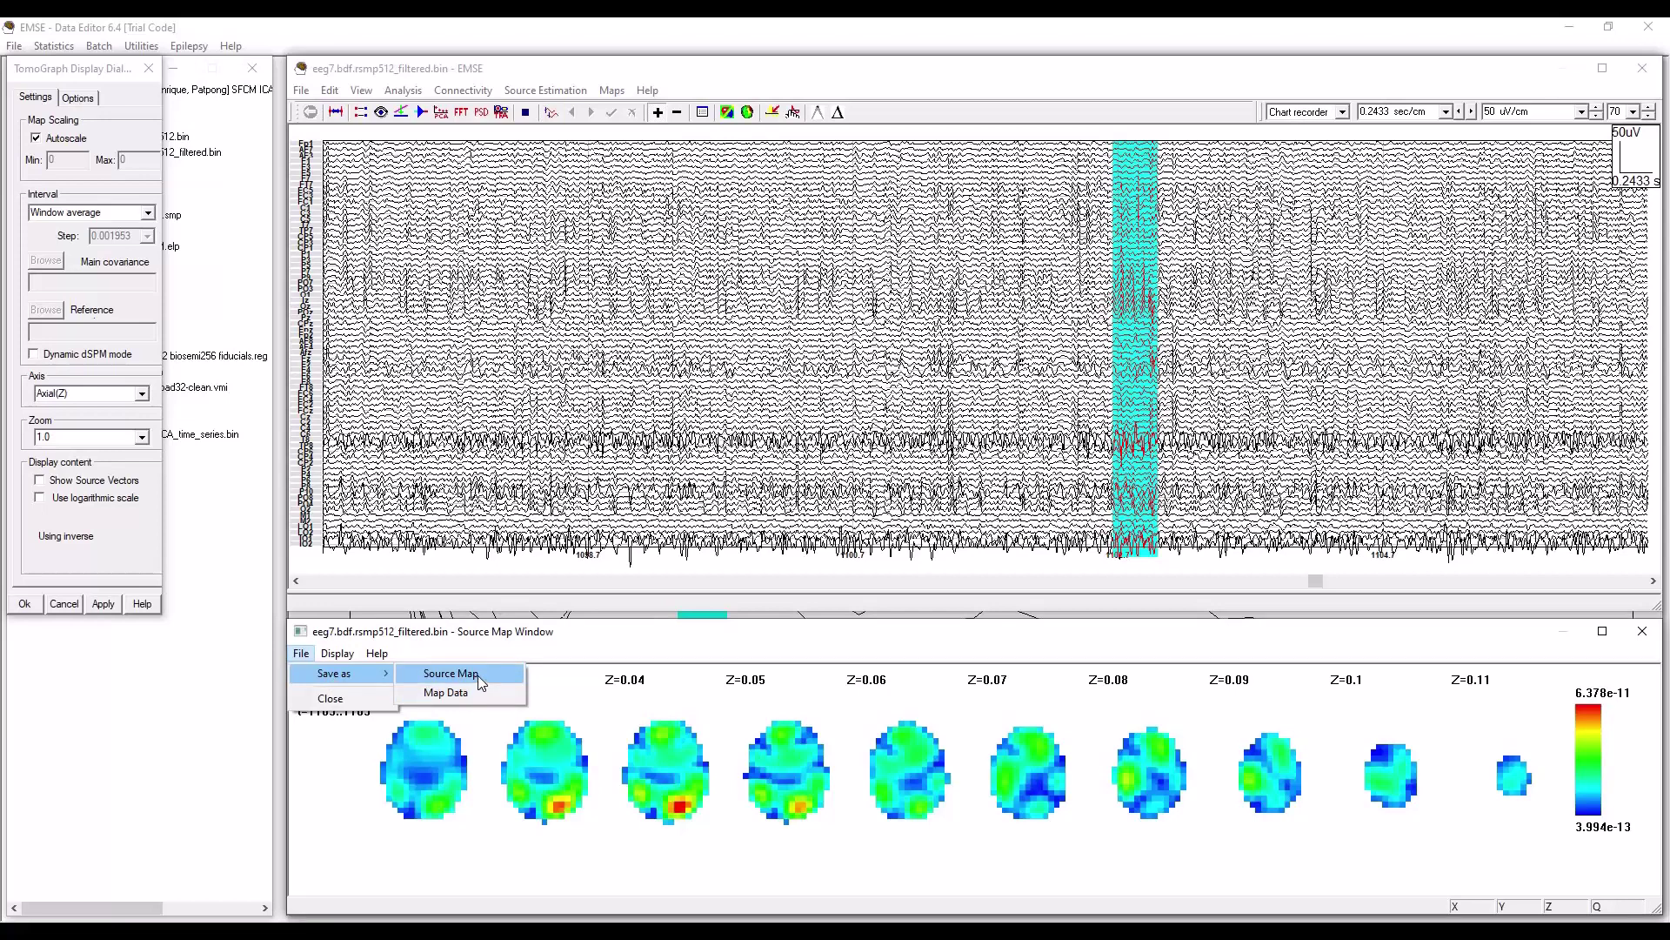
pyautogui.press('Right')
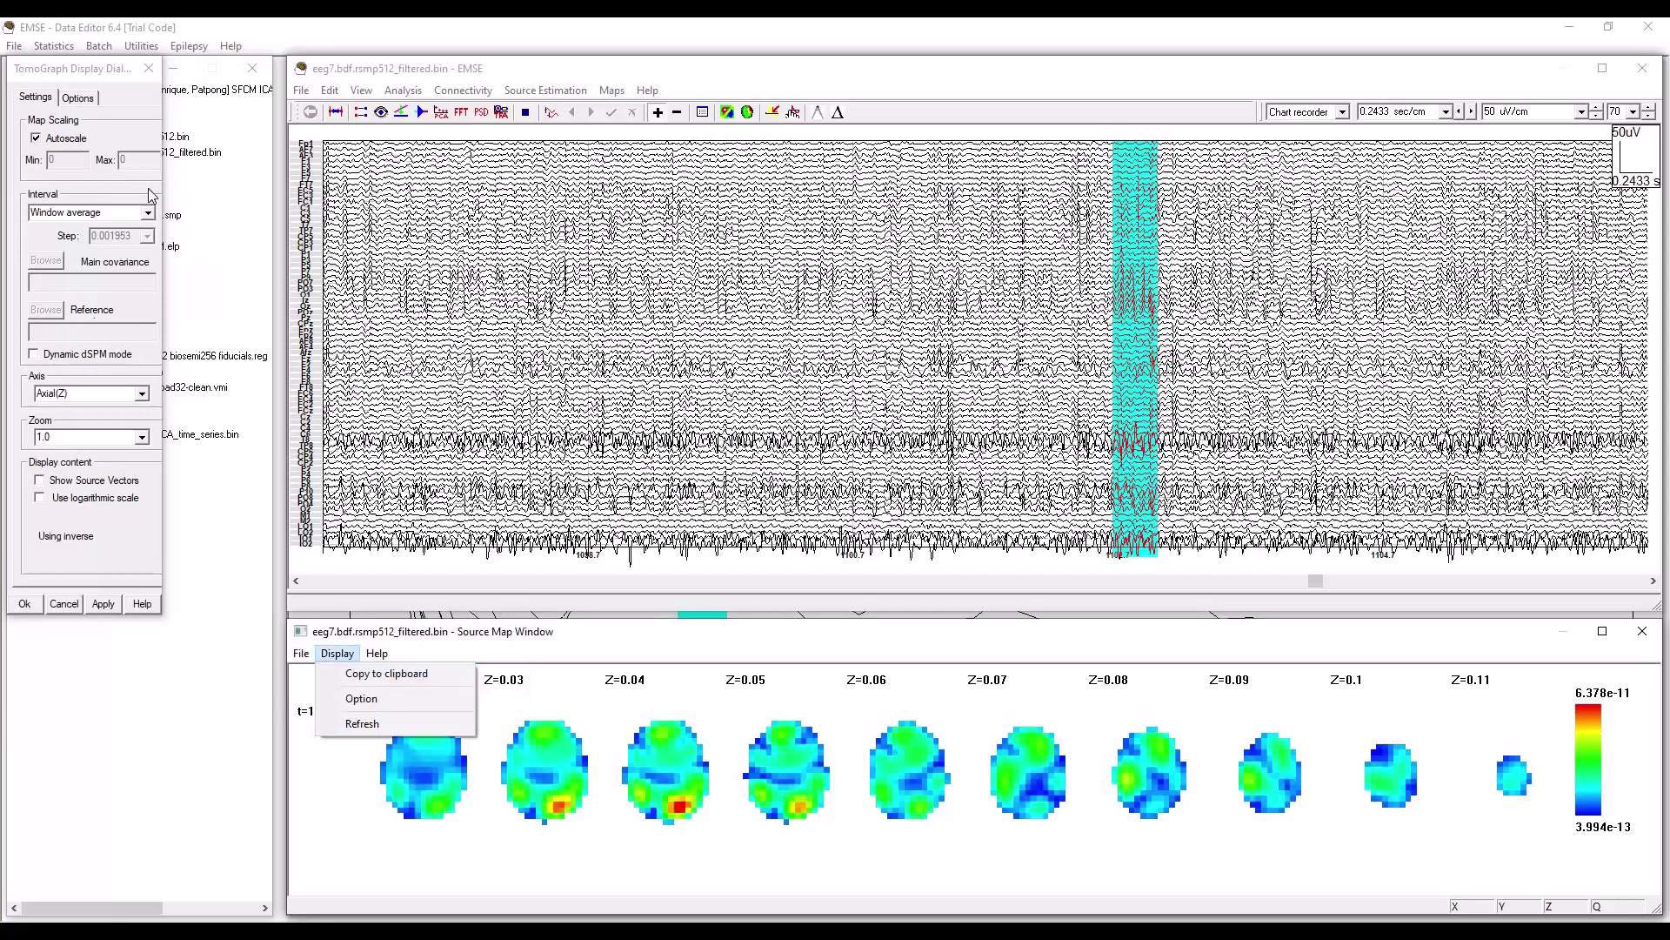
pyautogui.click(150, 216)
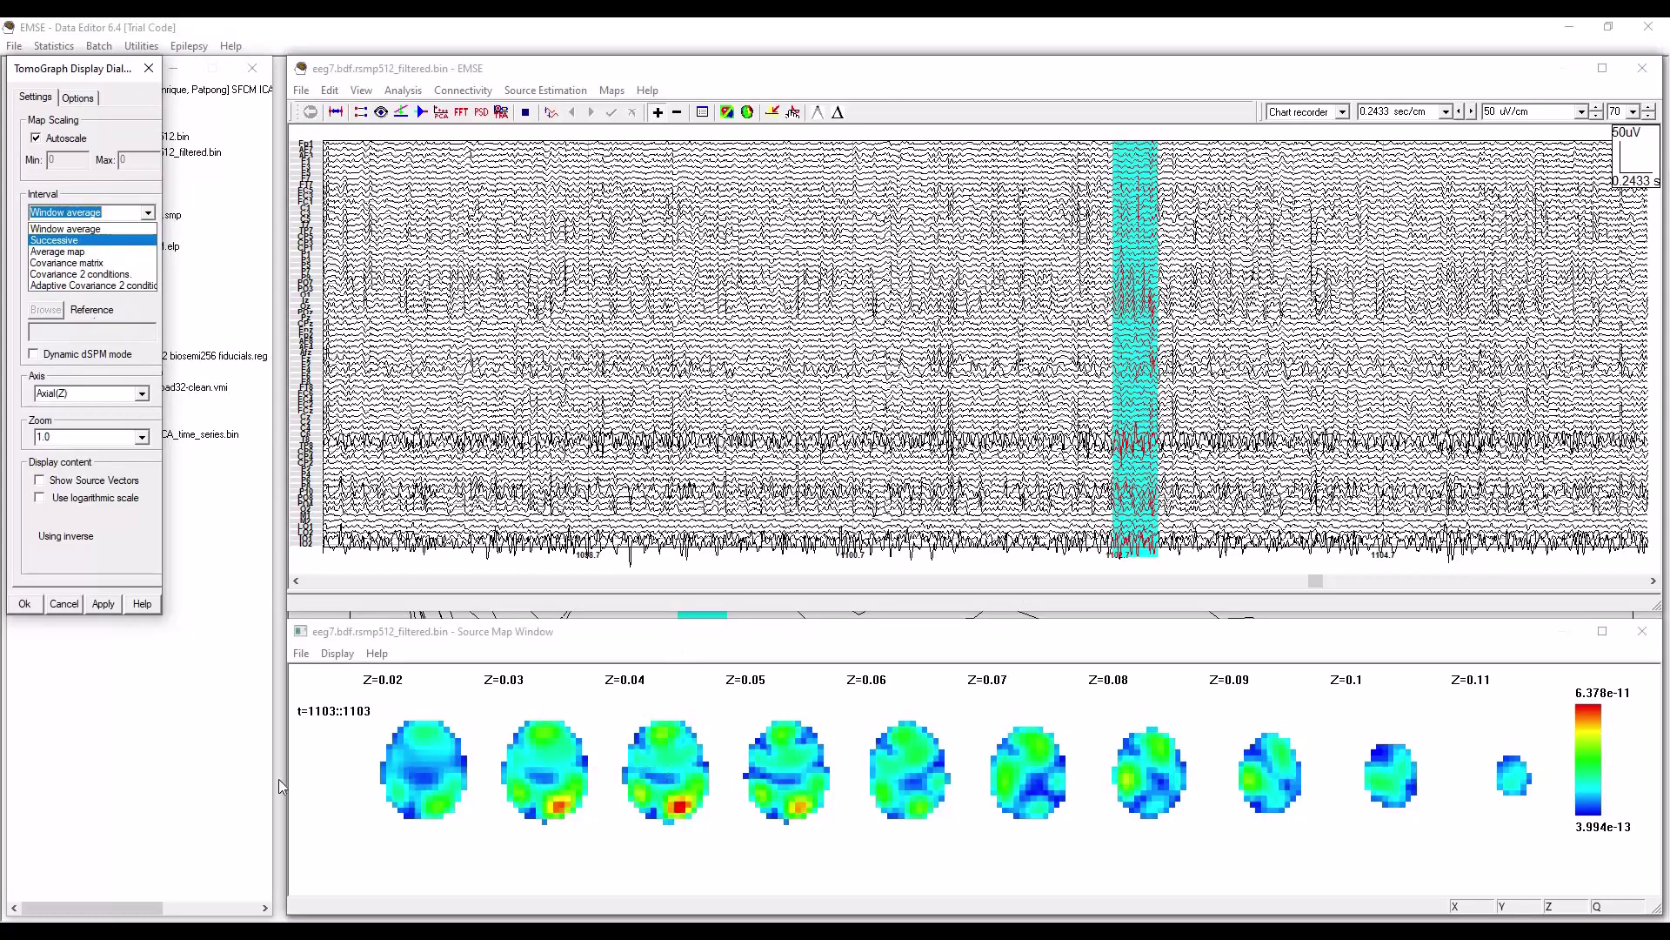
pyautogui.click(70, 609)
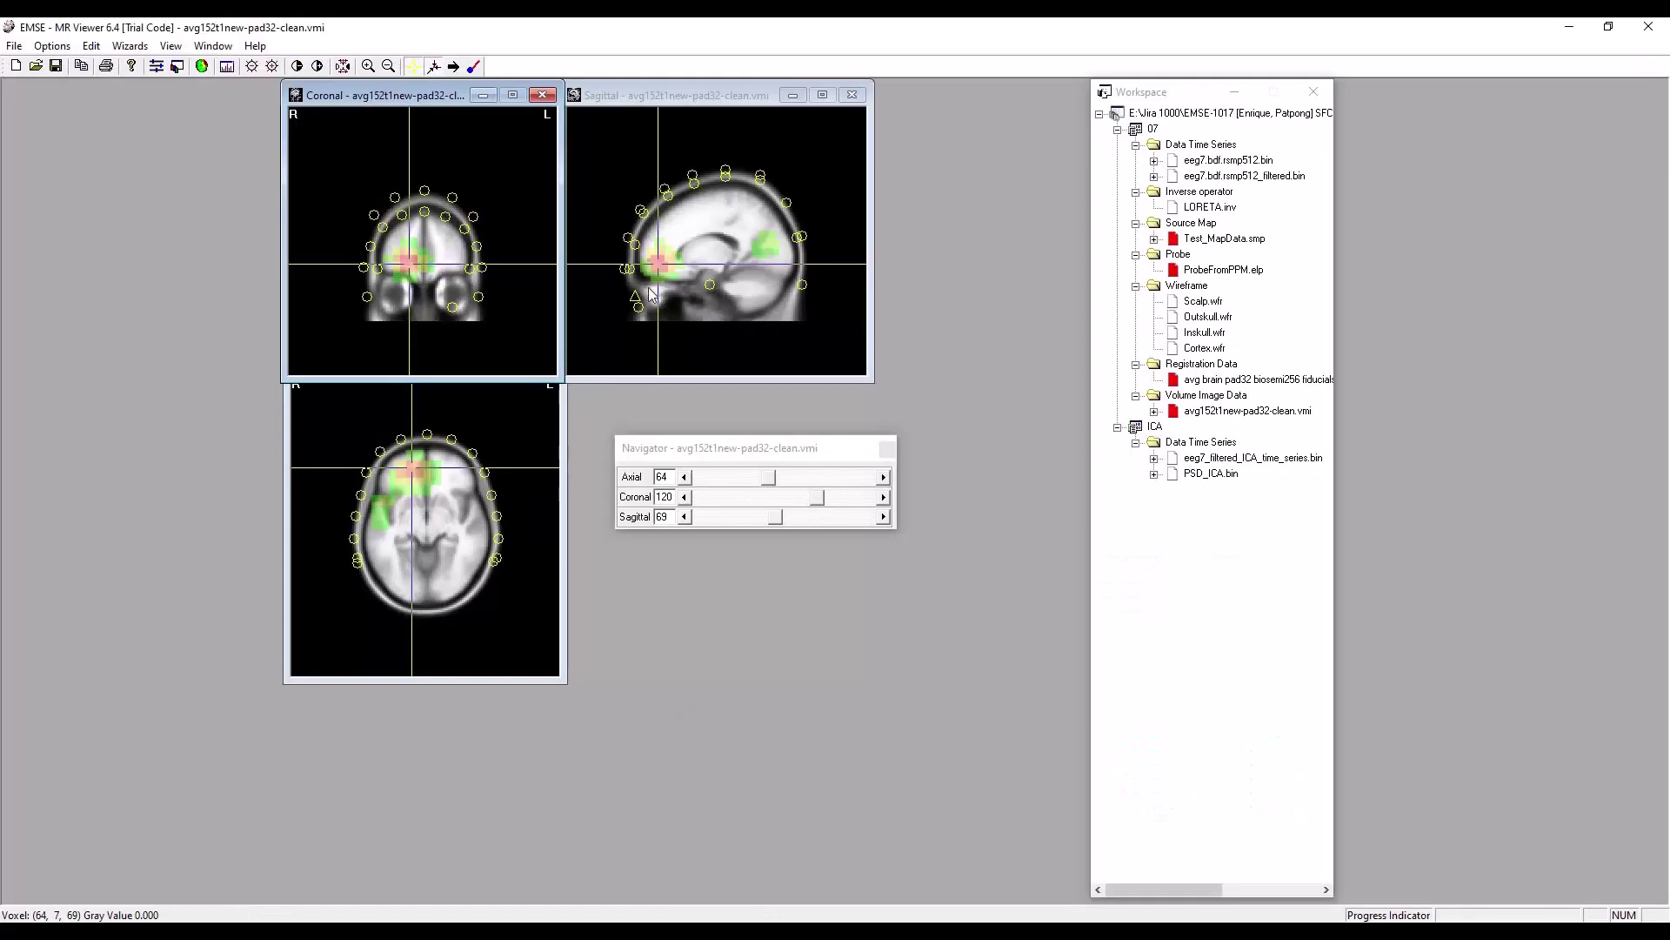
# Step: Back in MR Viewer, examine the frontal activation by centring the crosshair on it in the sagittal, coronal and axial slices
pyautogui.click(658, 267)
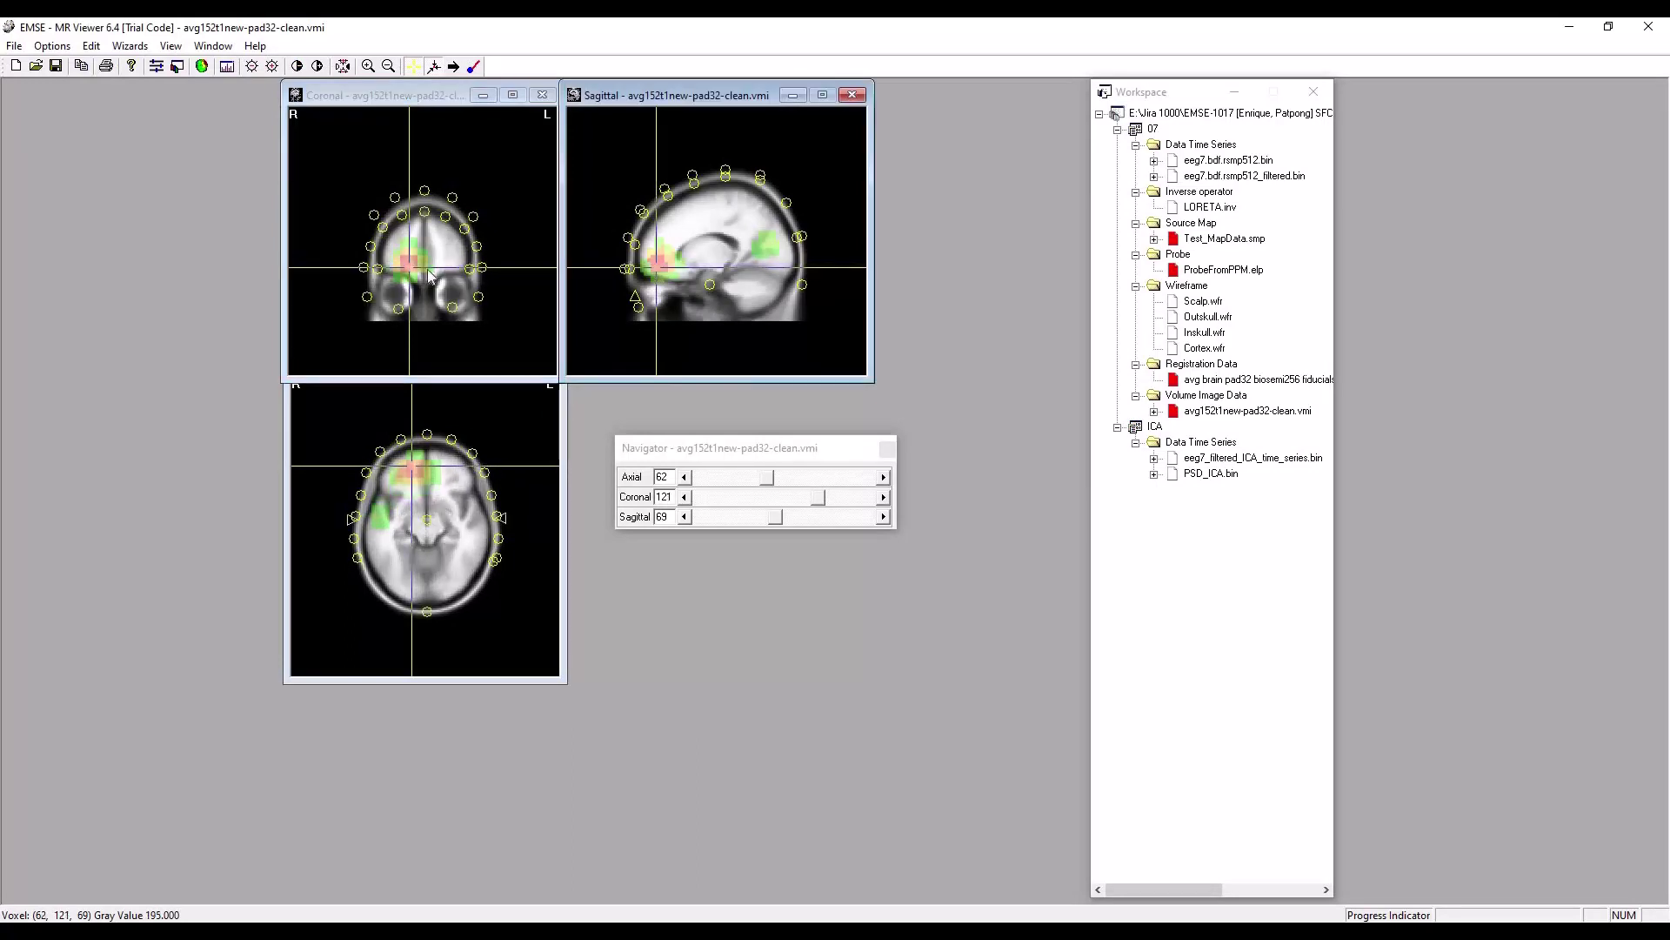
pyautogui.click(413, 261)
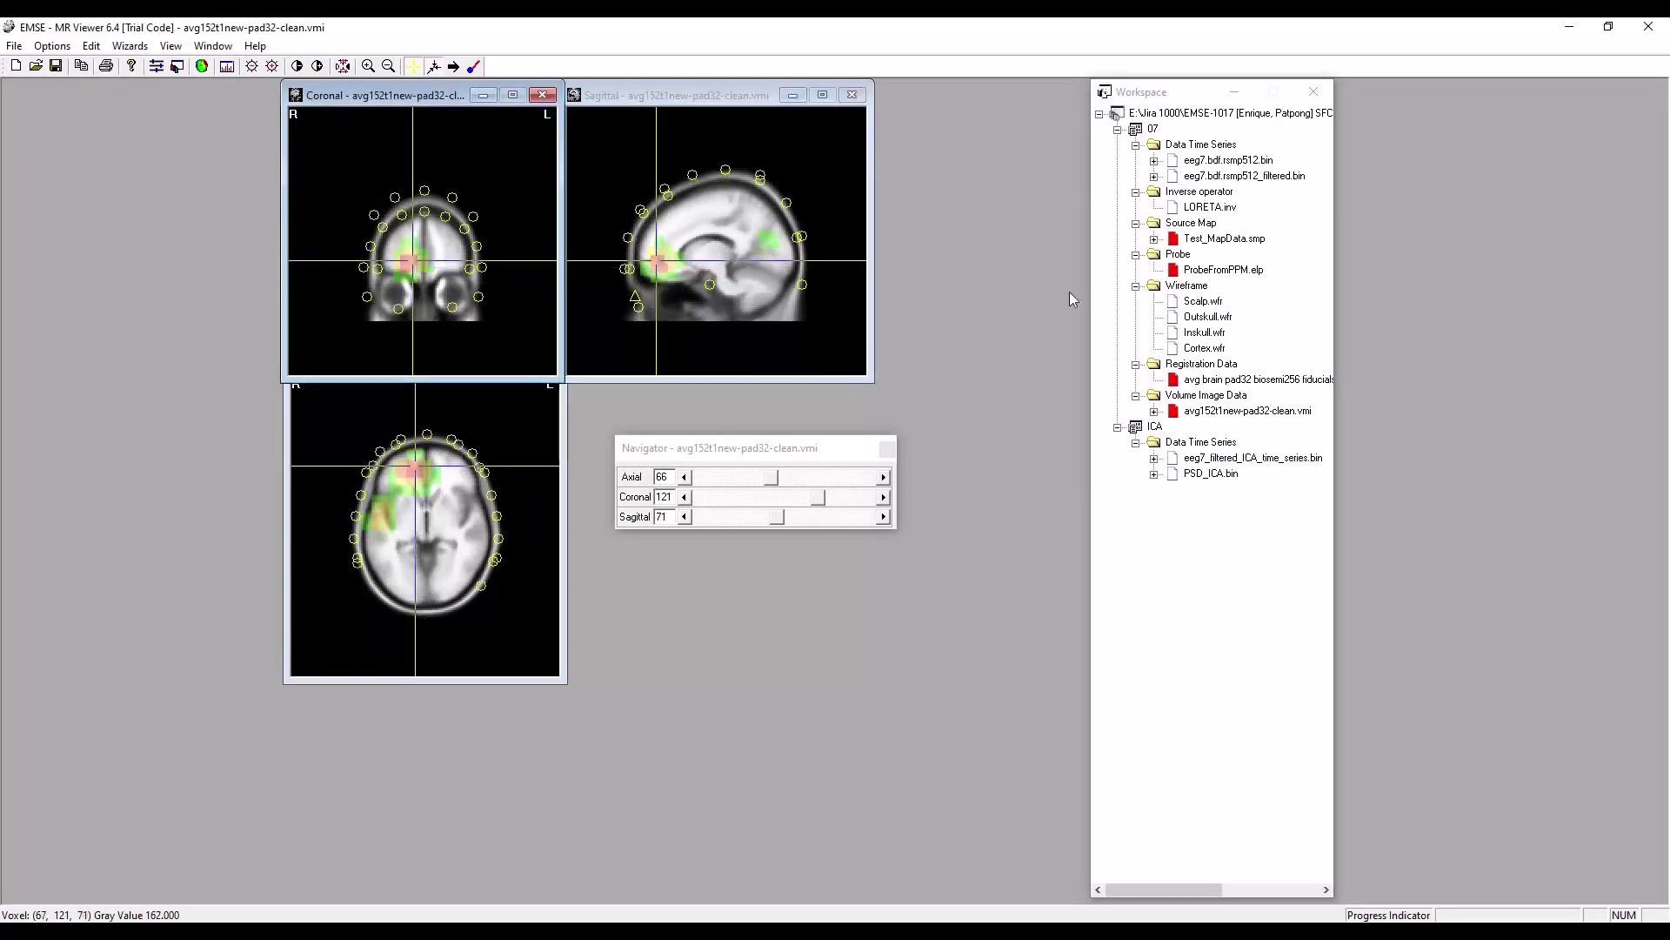
pyautogui.click(413, 470)
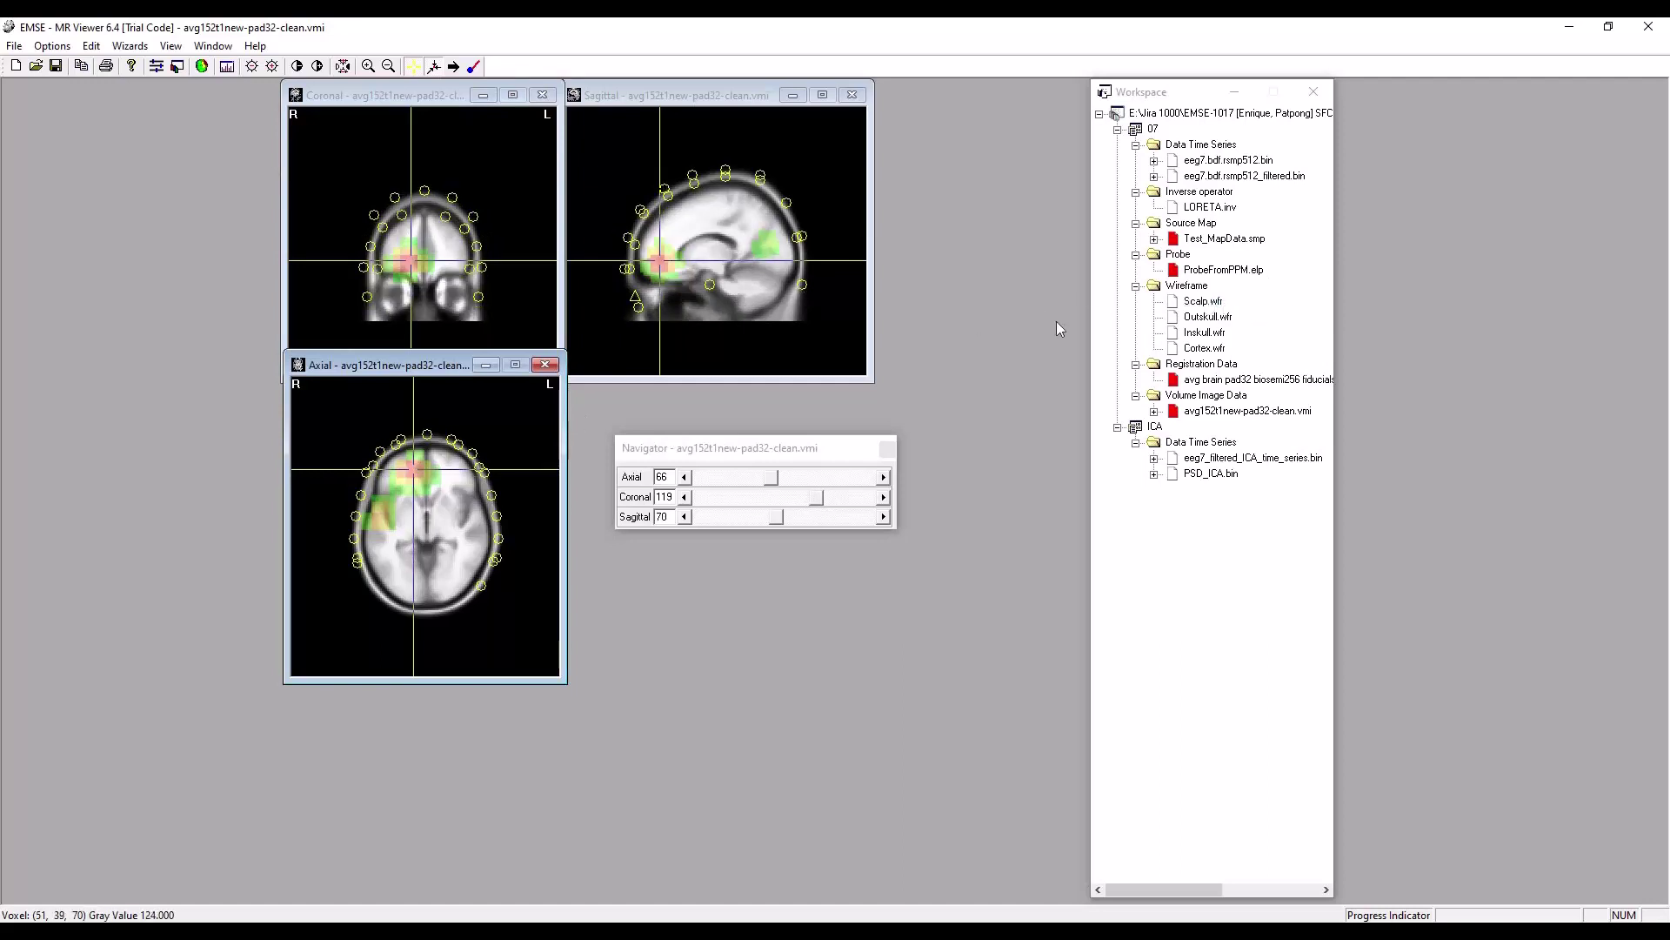
# Step: Examine the posterior activation by centring the crosshair on it in the sagittal and axial slices, at about axial 72, coronal 59, sagittal 70
pyautogui.click(761, 247)
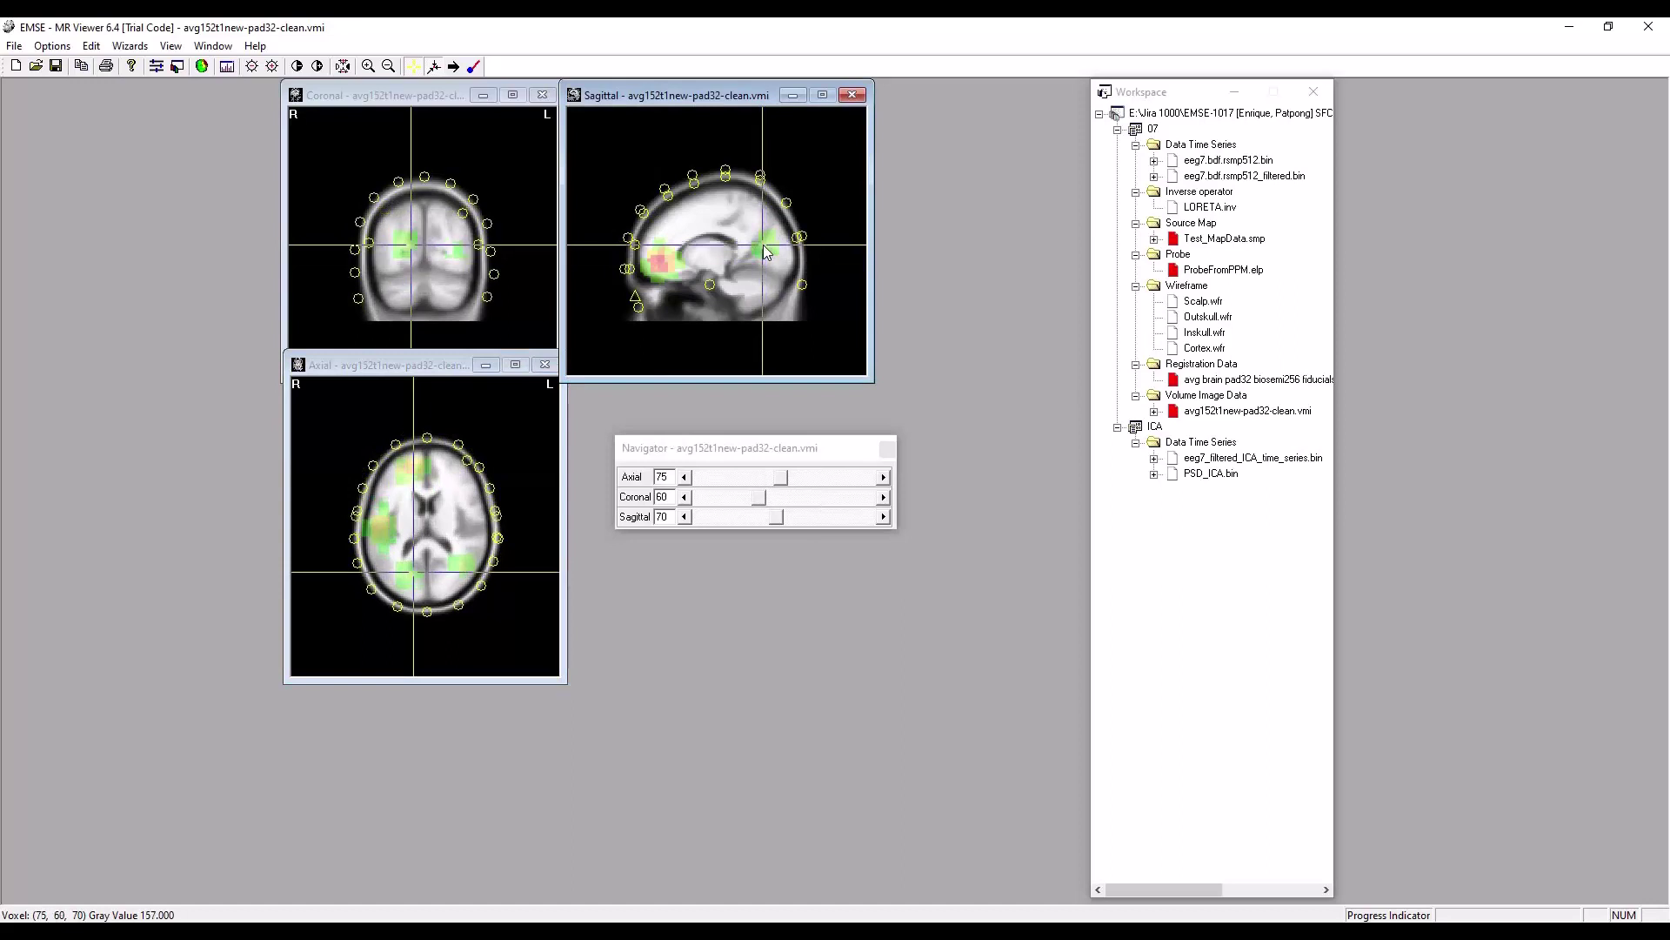
pyautogui.click(415, 576)
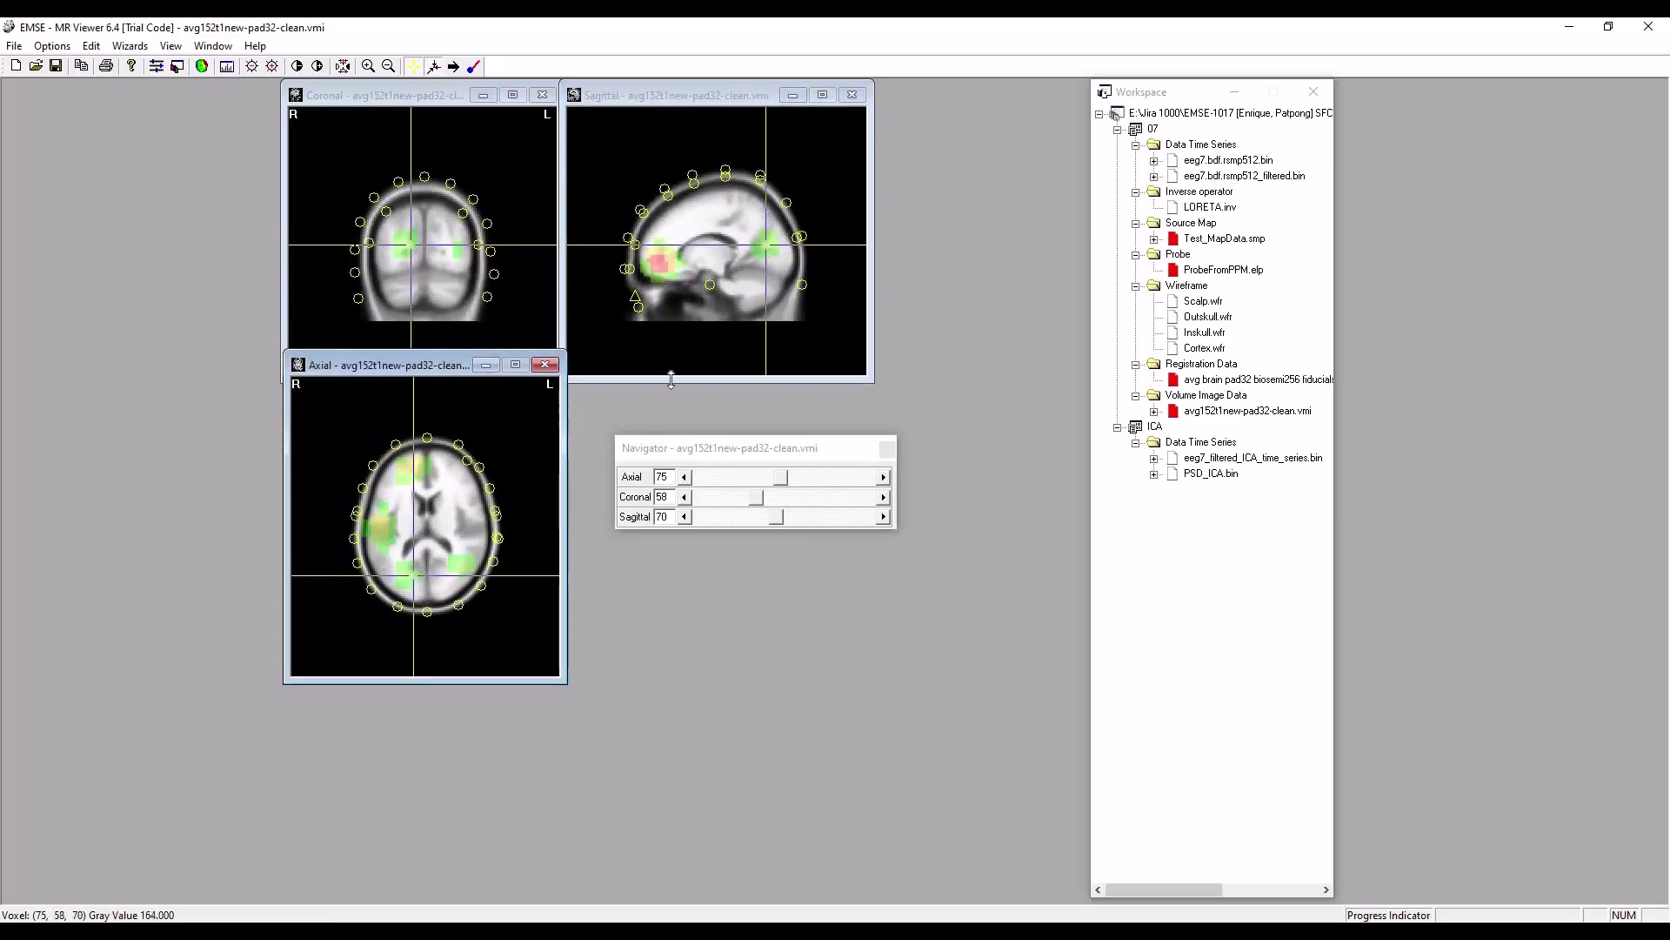
pyautogui.click(765, 249)
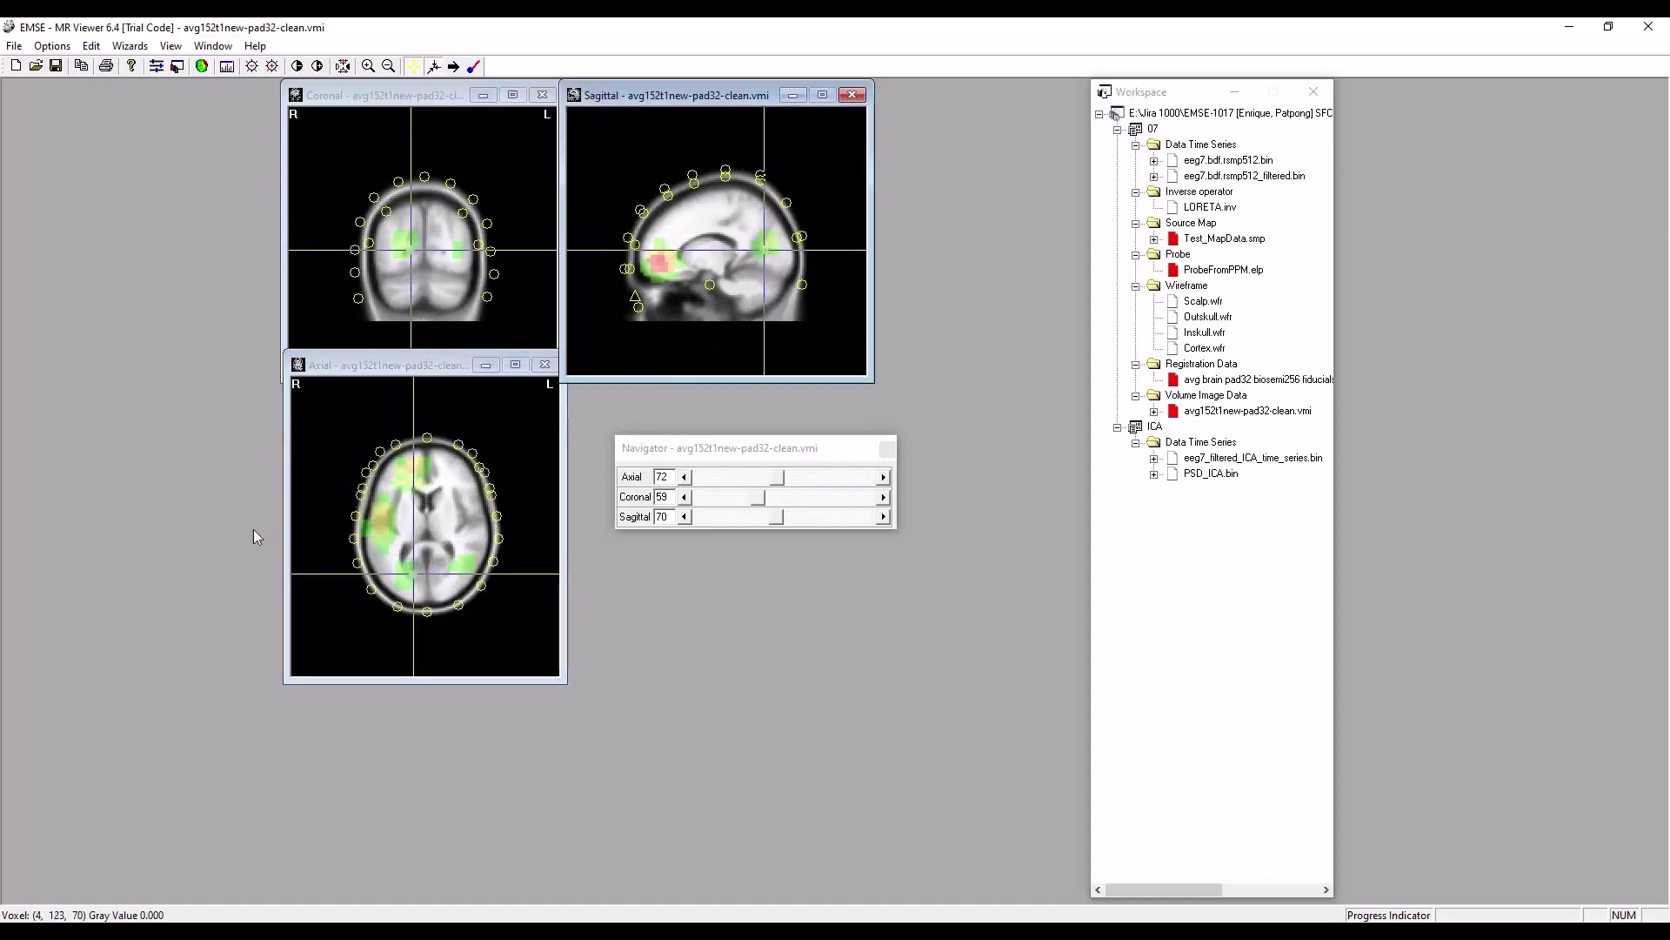
# Step: Examine the right temporal activation by centring the crosshair on it in all three slices, at about axial 68, coronal 89, sagittal 51
pyautogui.click(378, 523)
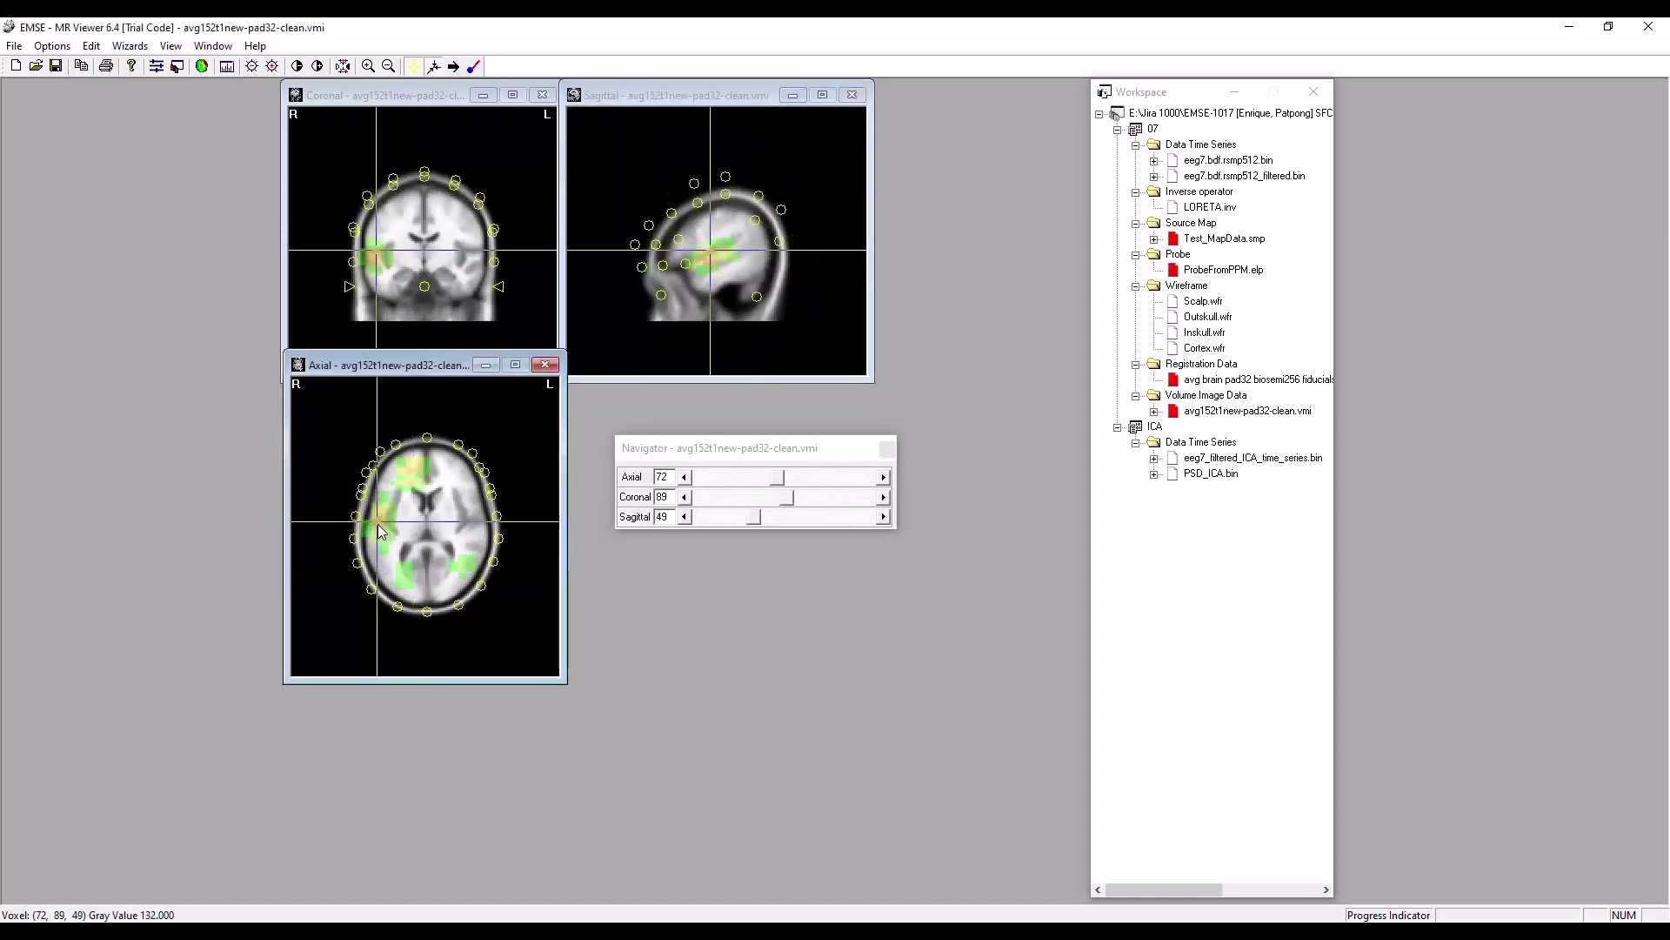
pyautogui.click(374, 251)
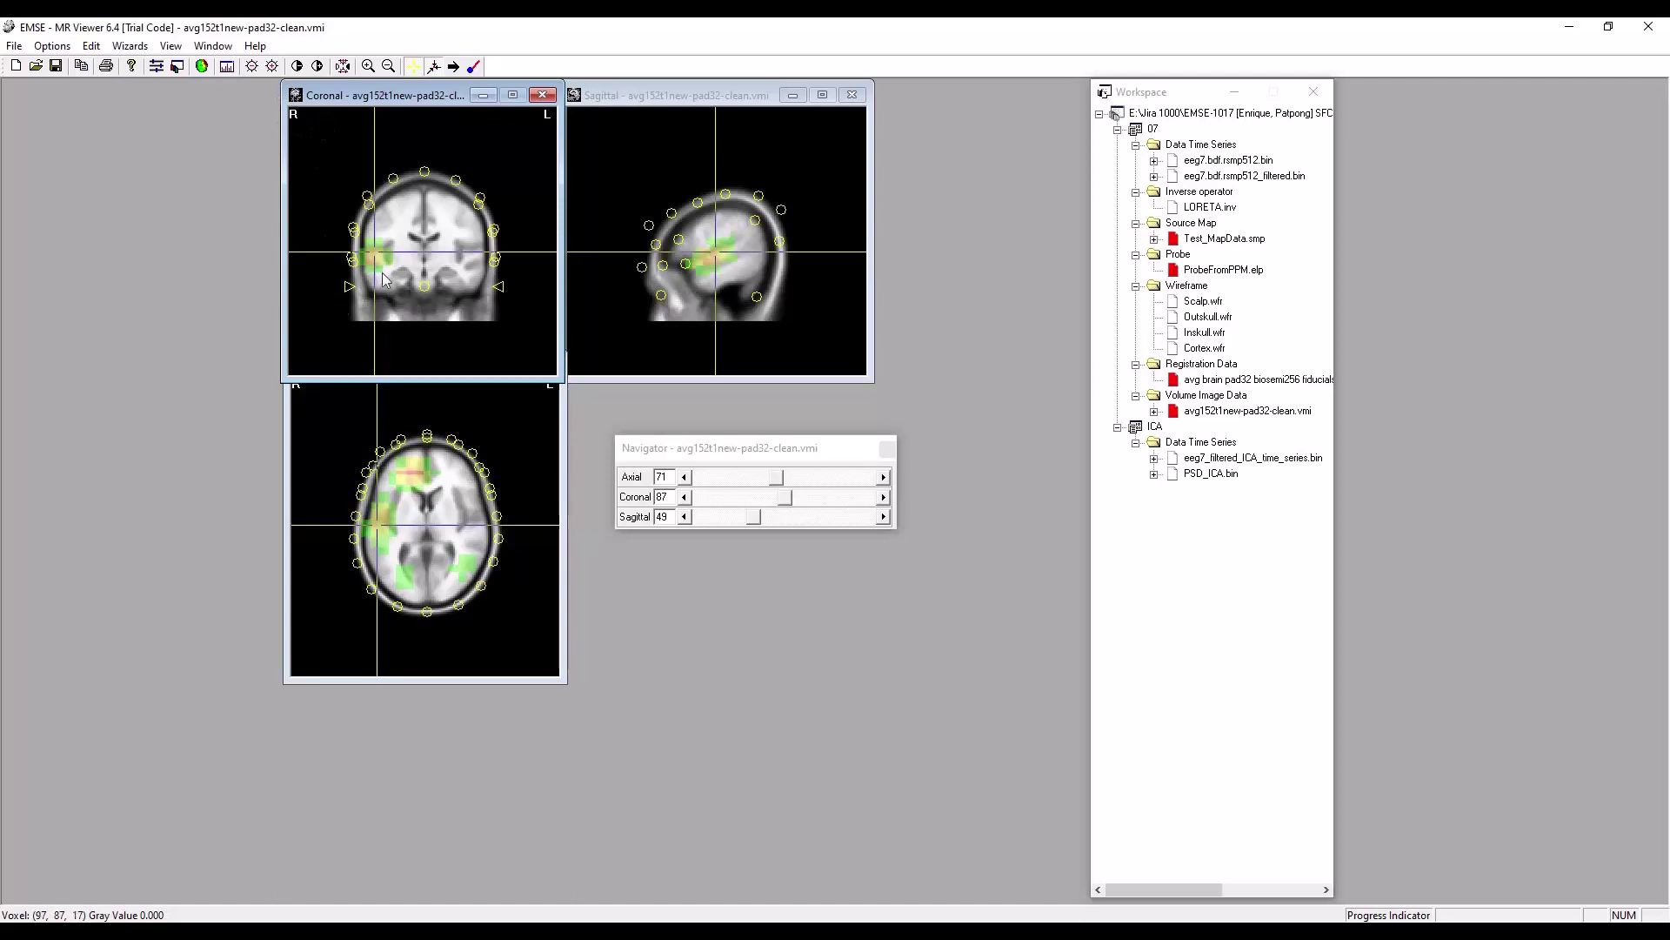
pyautogui.moveTo(381, 262); pyautogui.dragTo(376, 259)
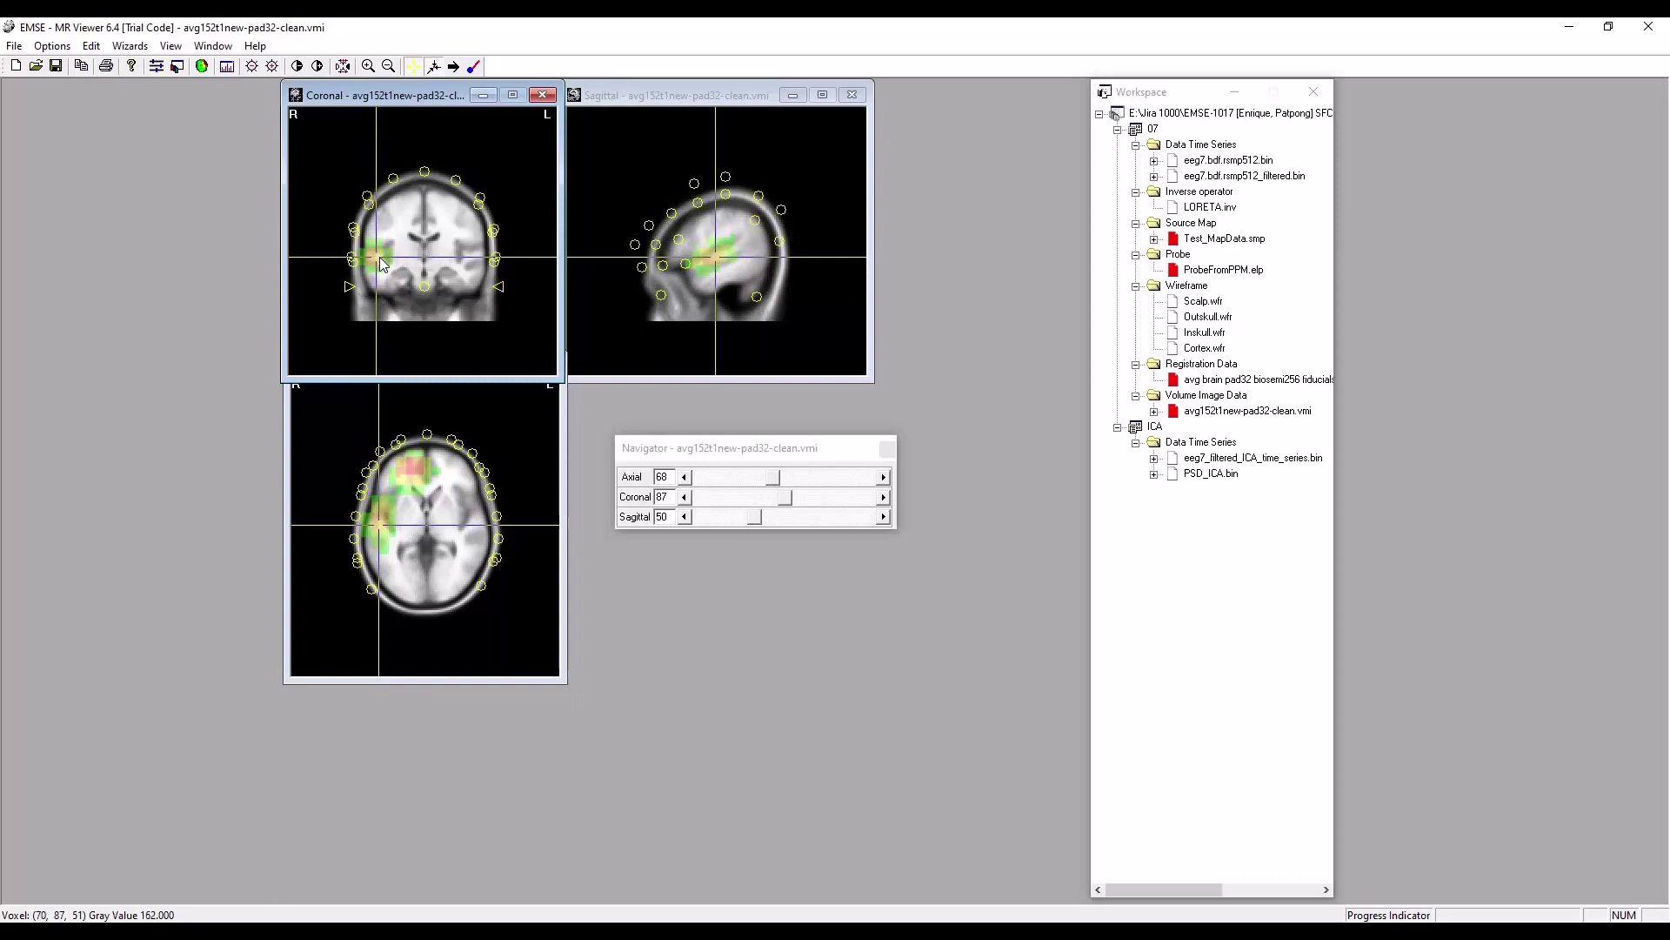
pyautogui.moveTo(377, 258); pyautogui.dragTo(379, 257)
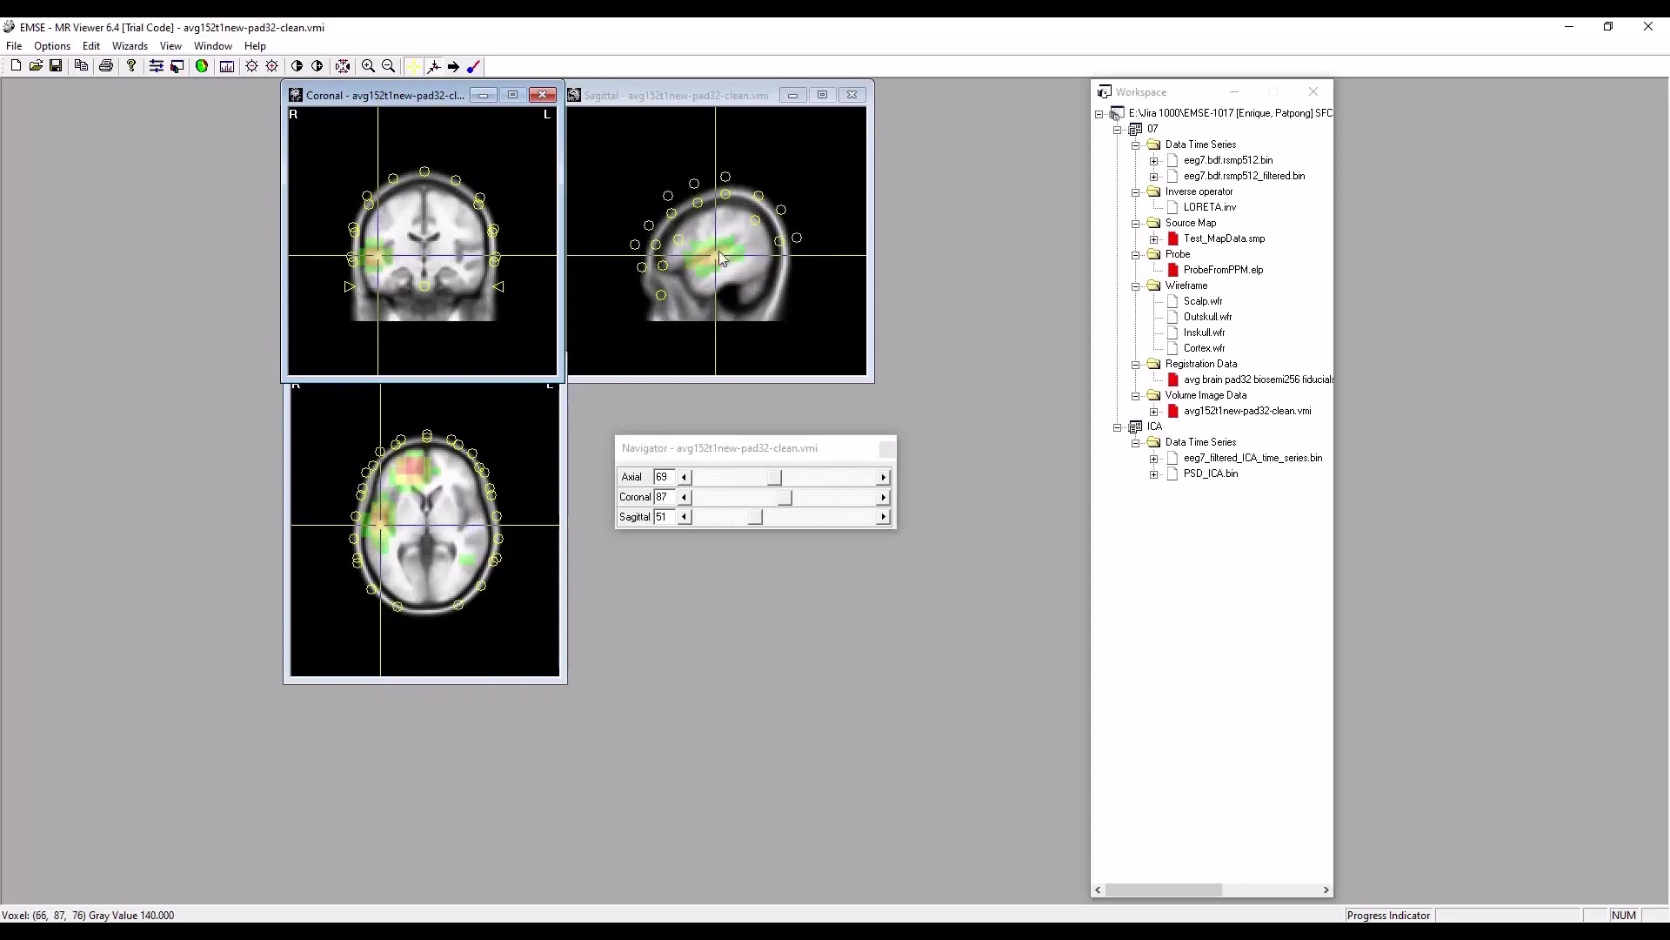
pyautogui.moveTo(722, 255); pyautogui.dragTo(713, 257)
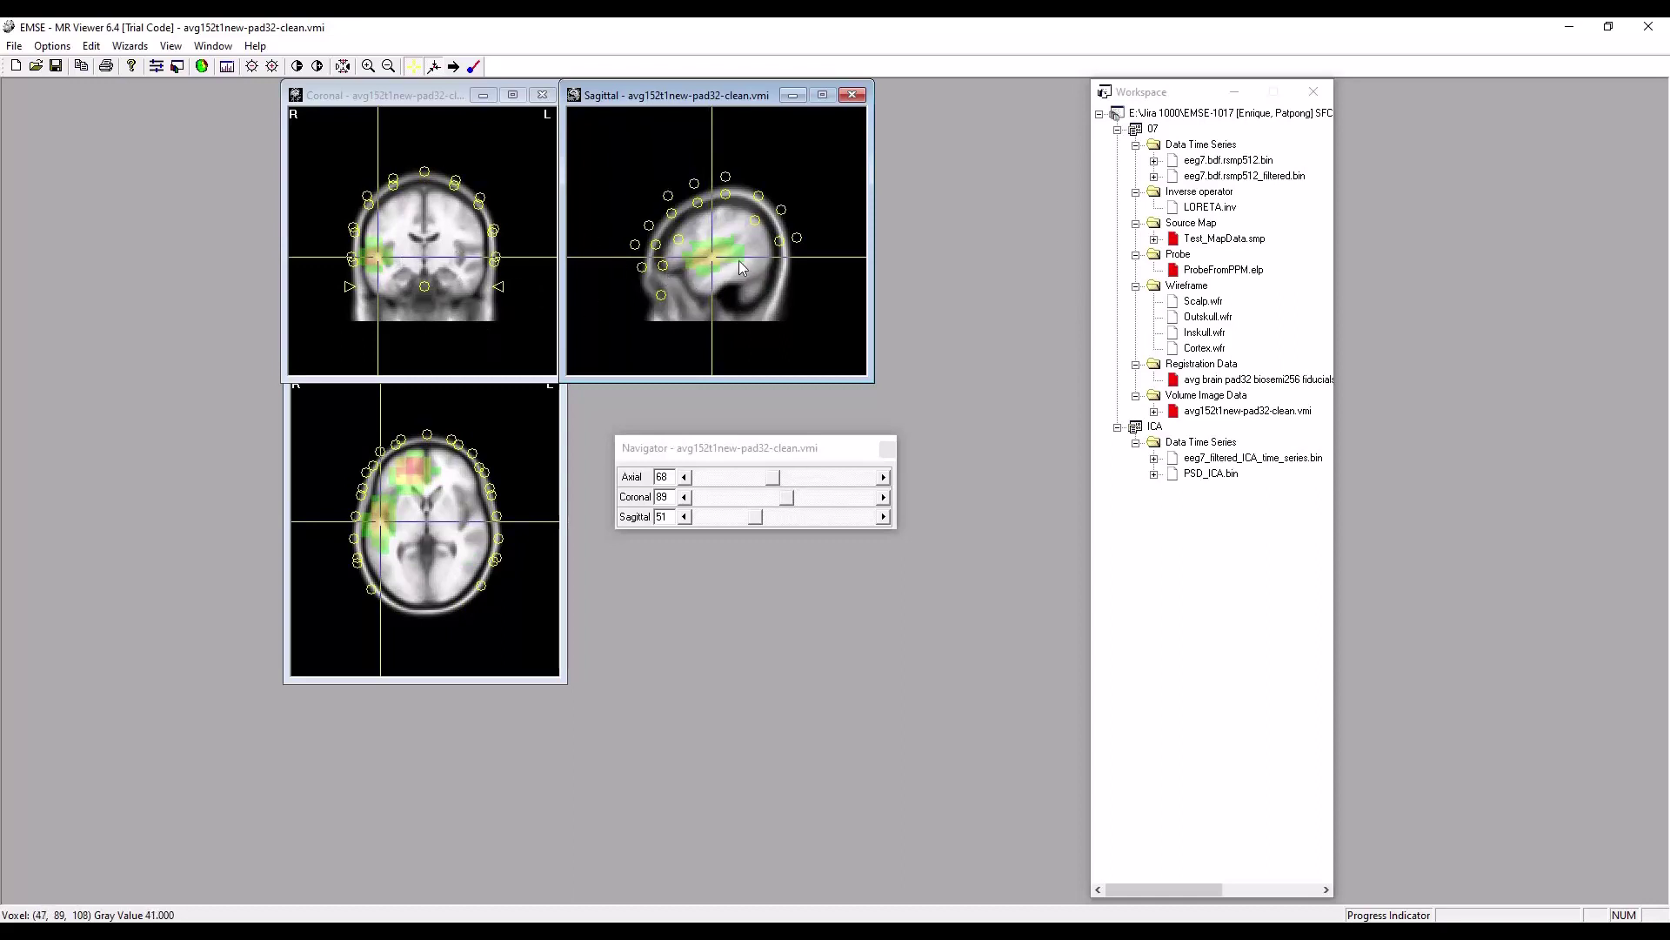
# Step: Return the crosshair to the frontal activation and centre it at about axial 64, coronal 120, sagittal 71
pyautogui.click(414, 466)
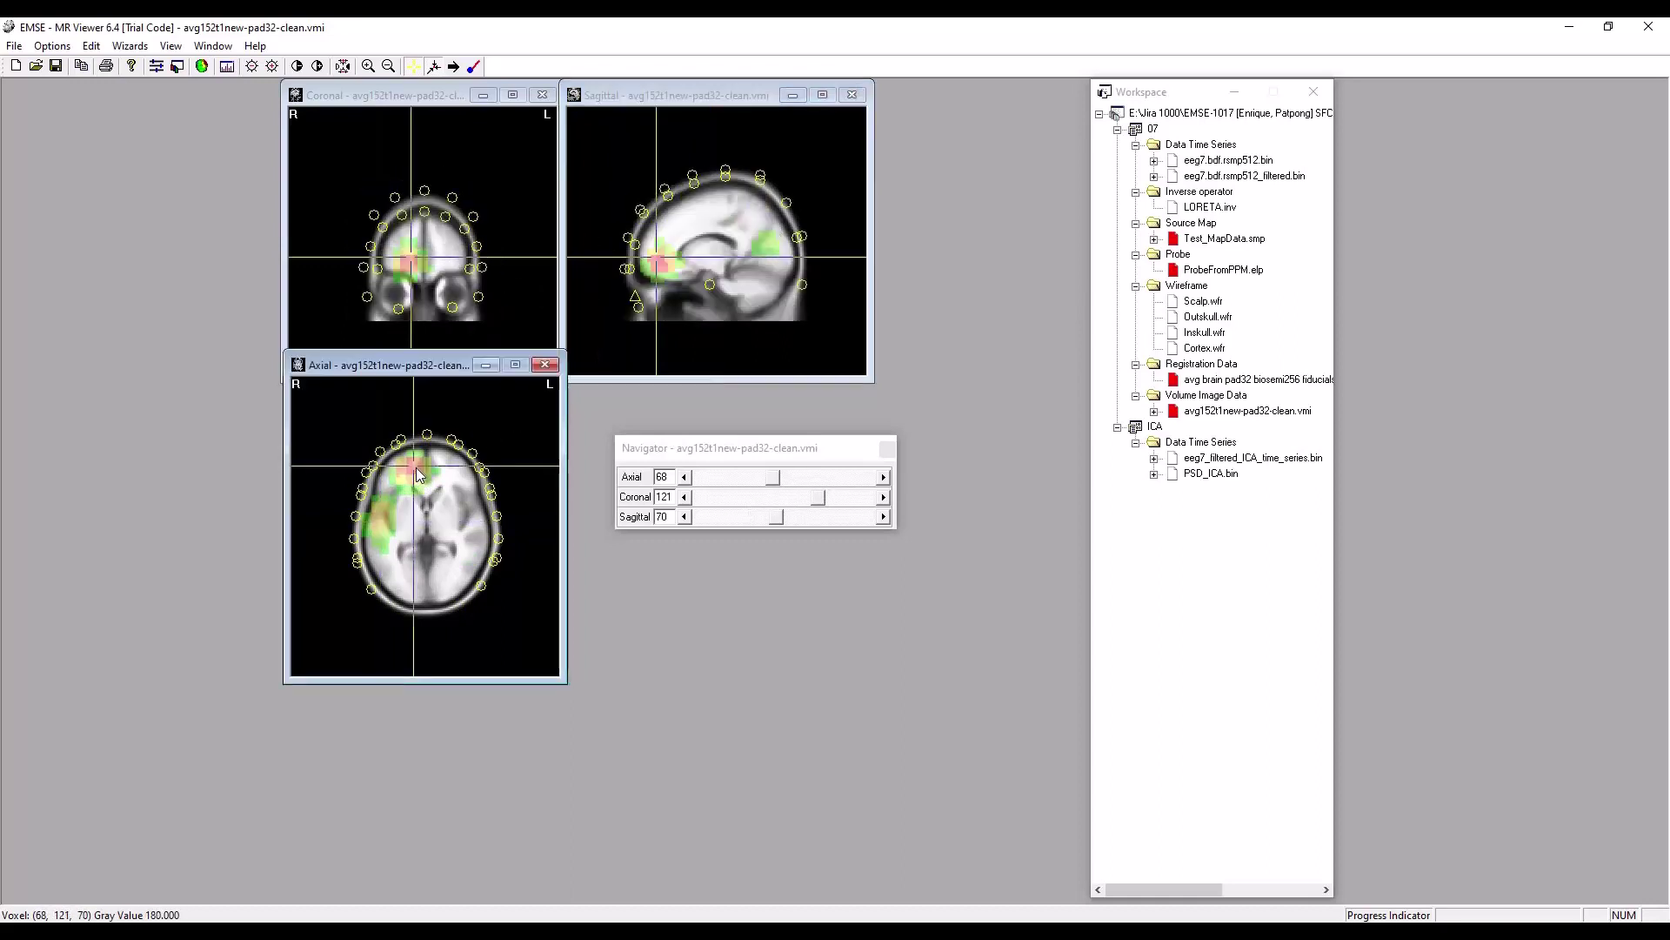
pyautogui.click(658, 265)
pyautogui.scroll(1, 320, 145)
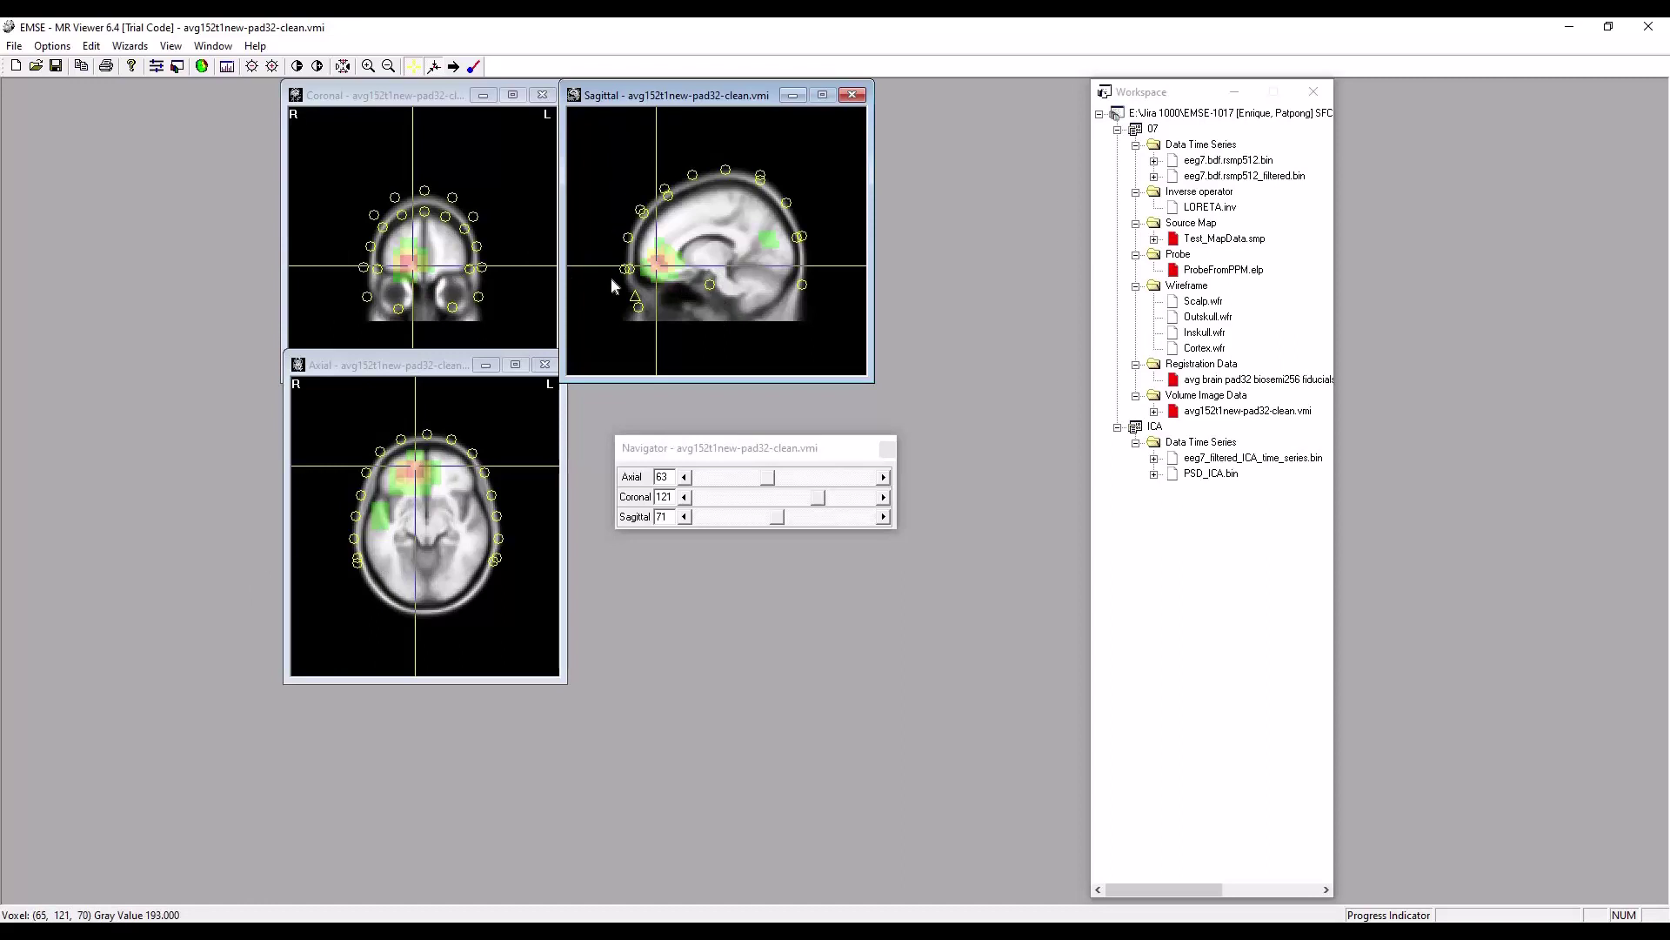
pyautogui.click(658, 263)
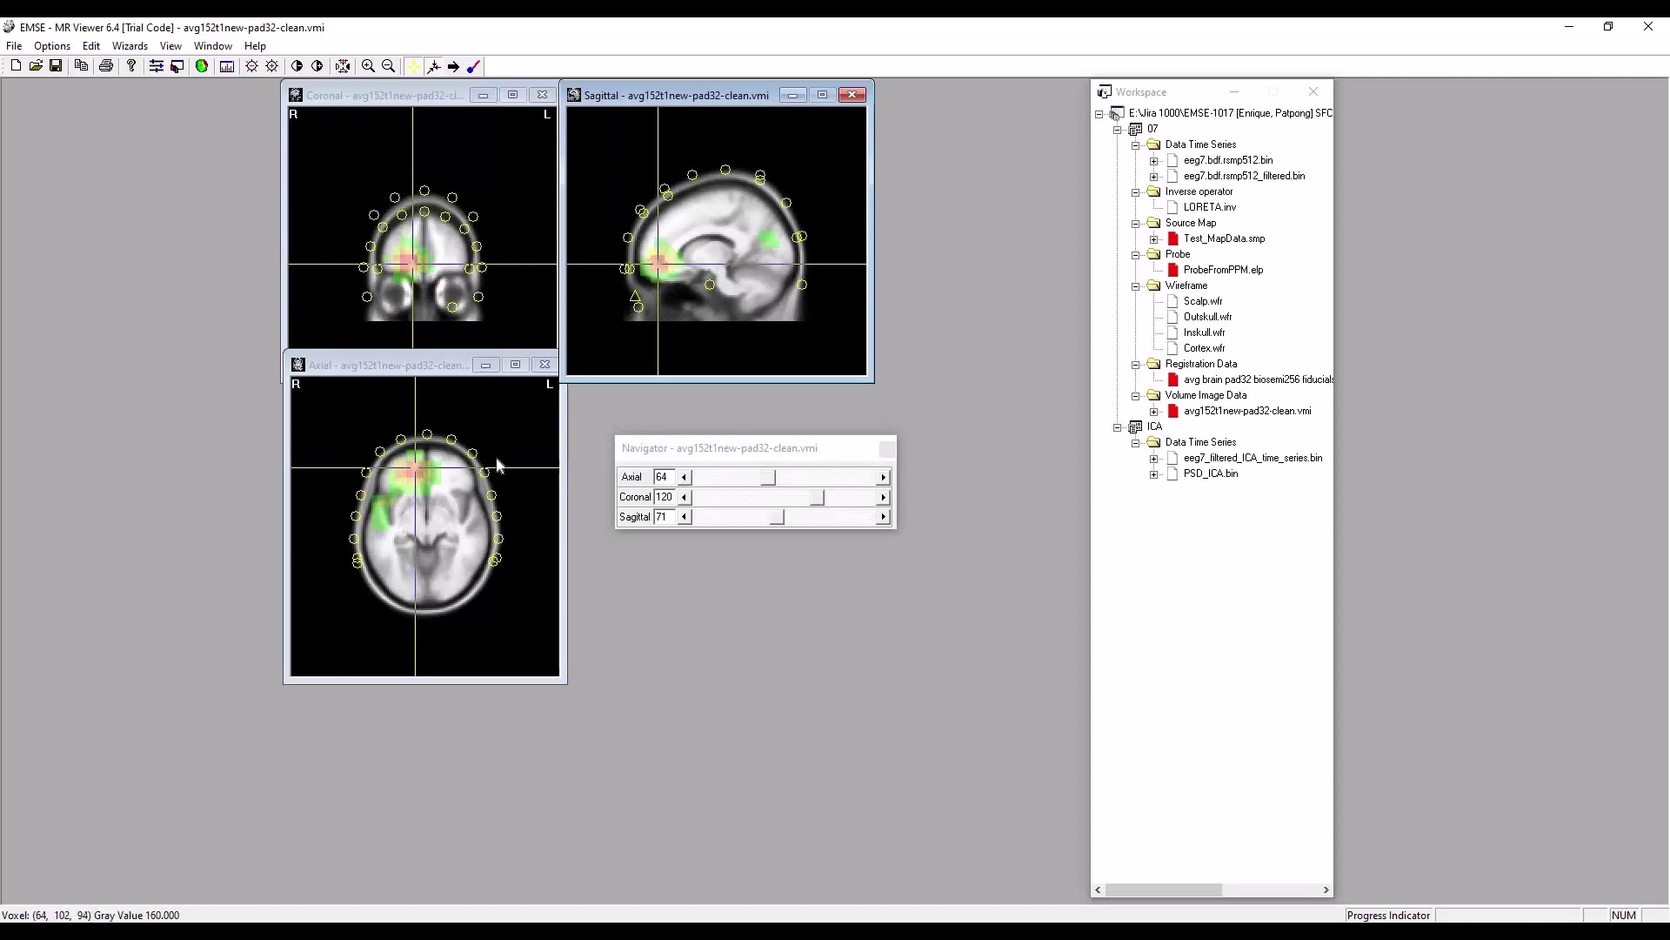